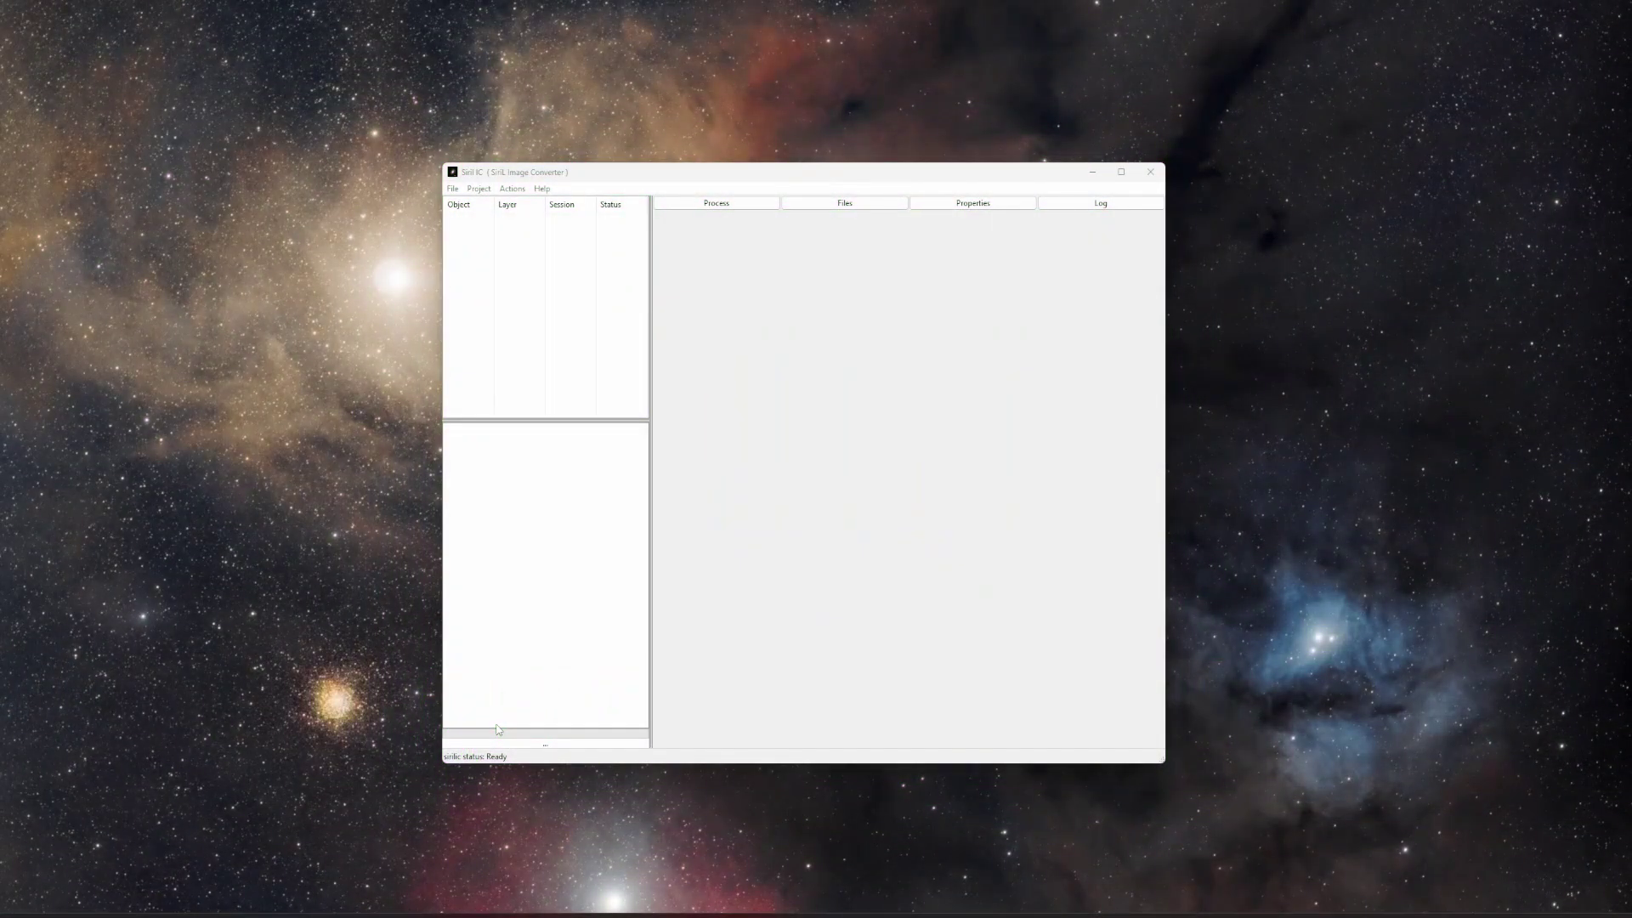
Step: Start a new project with the object name M16 and the session basename S
{"action": "left_click", "coordinate": [538, 296]}
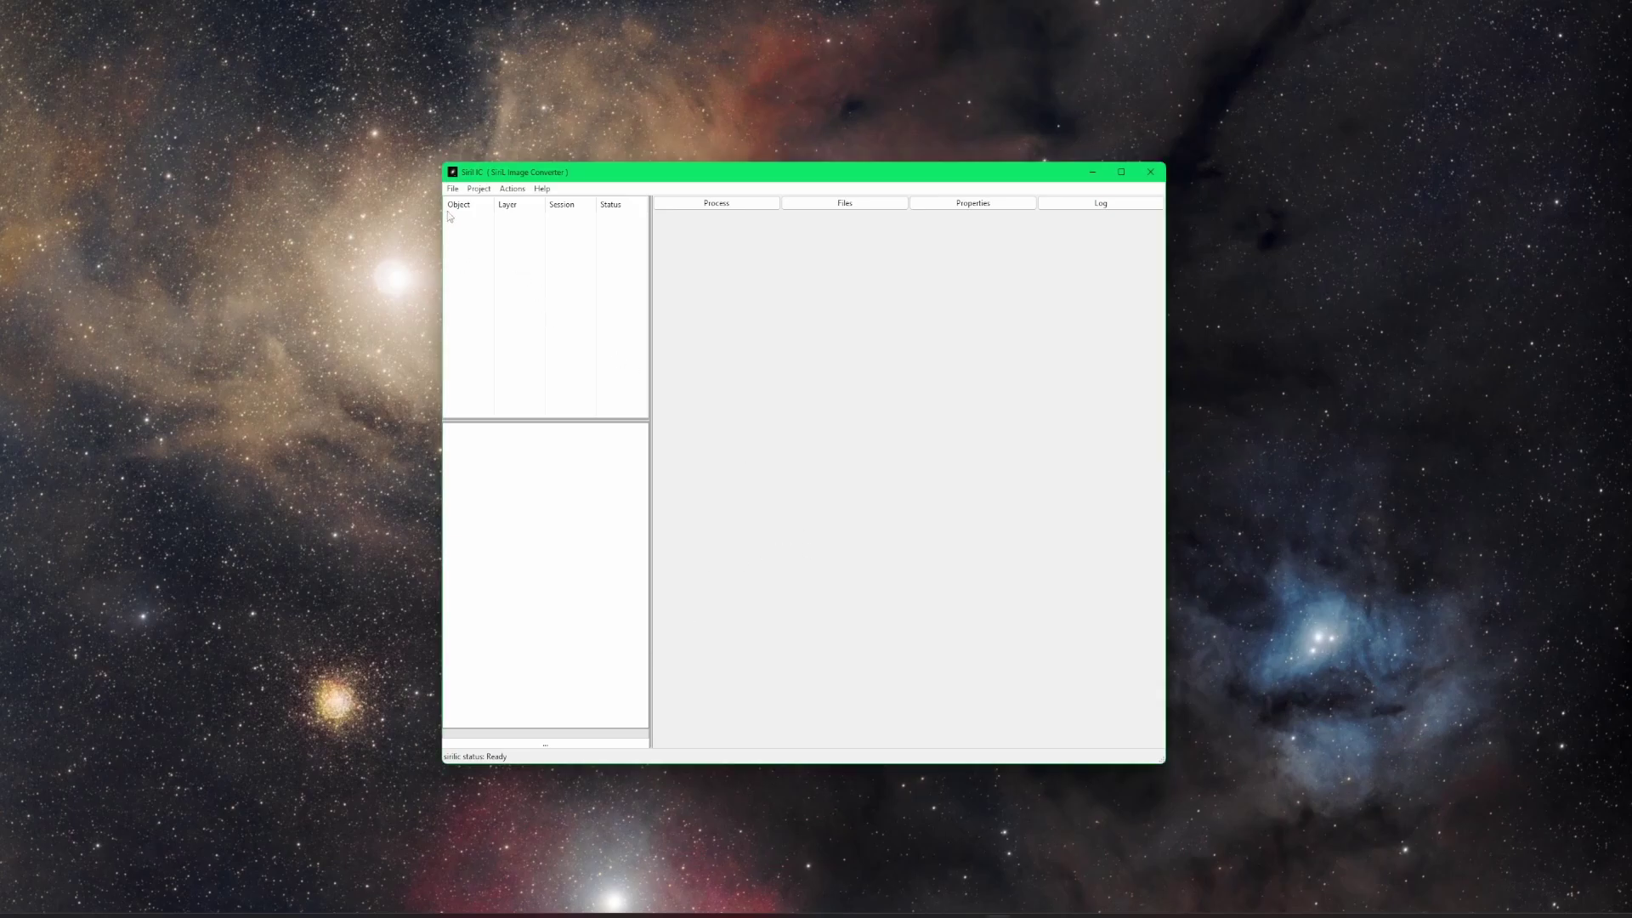
{"action": "left_click", "coordinate": [452, 188]}
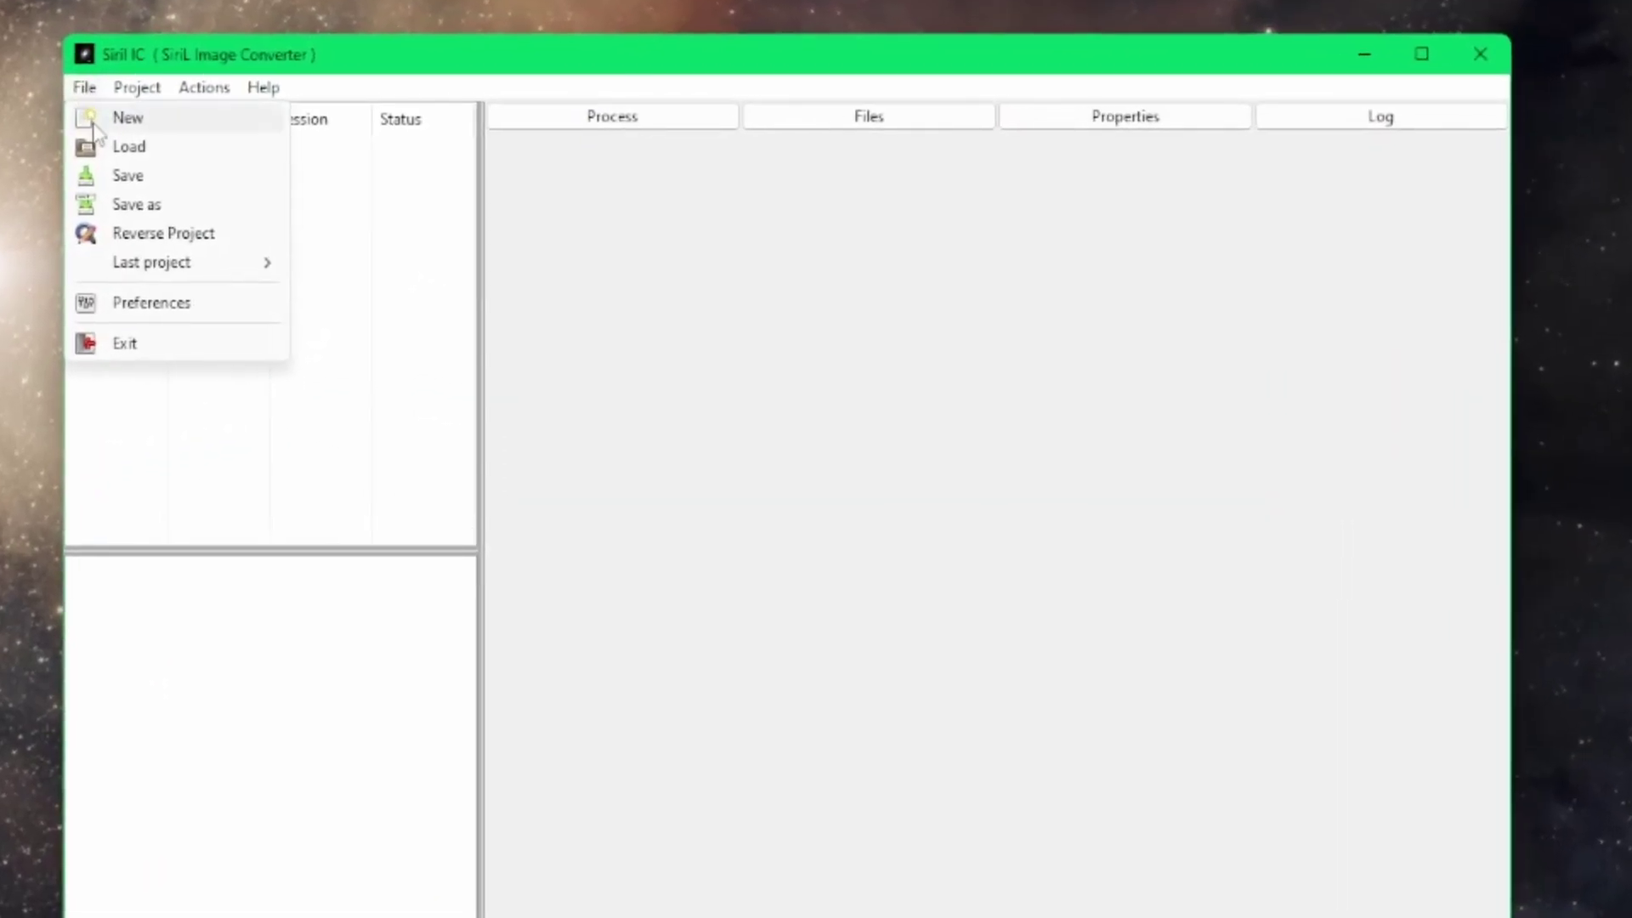
{"action": "left_click", "coordinate": [95, 127]}
{"action": "type", "text": "M16"}
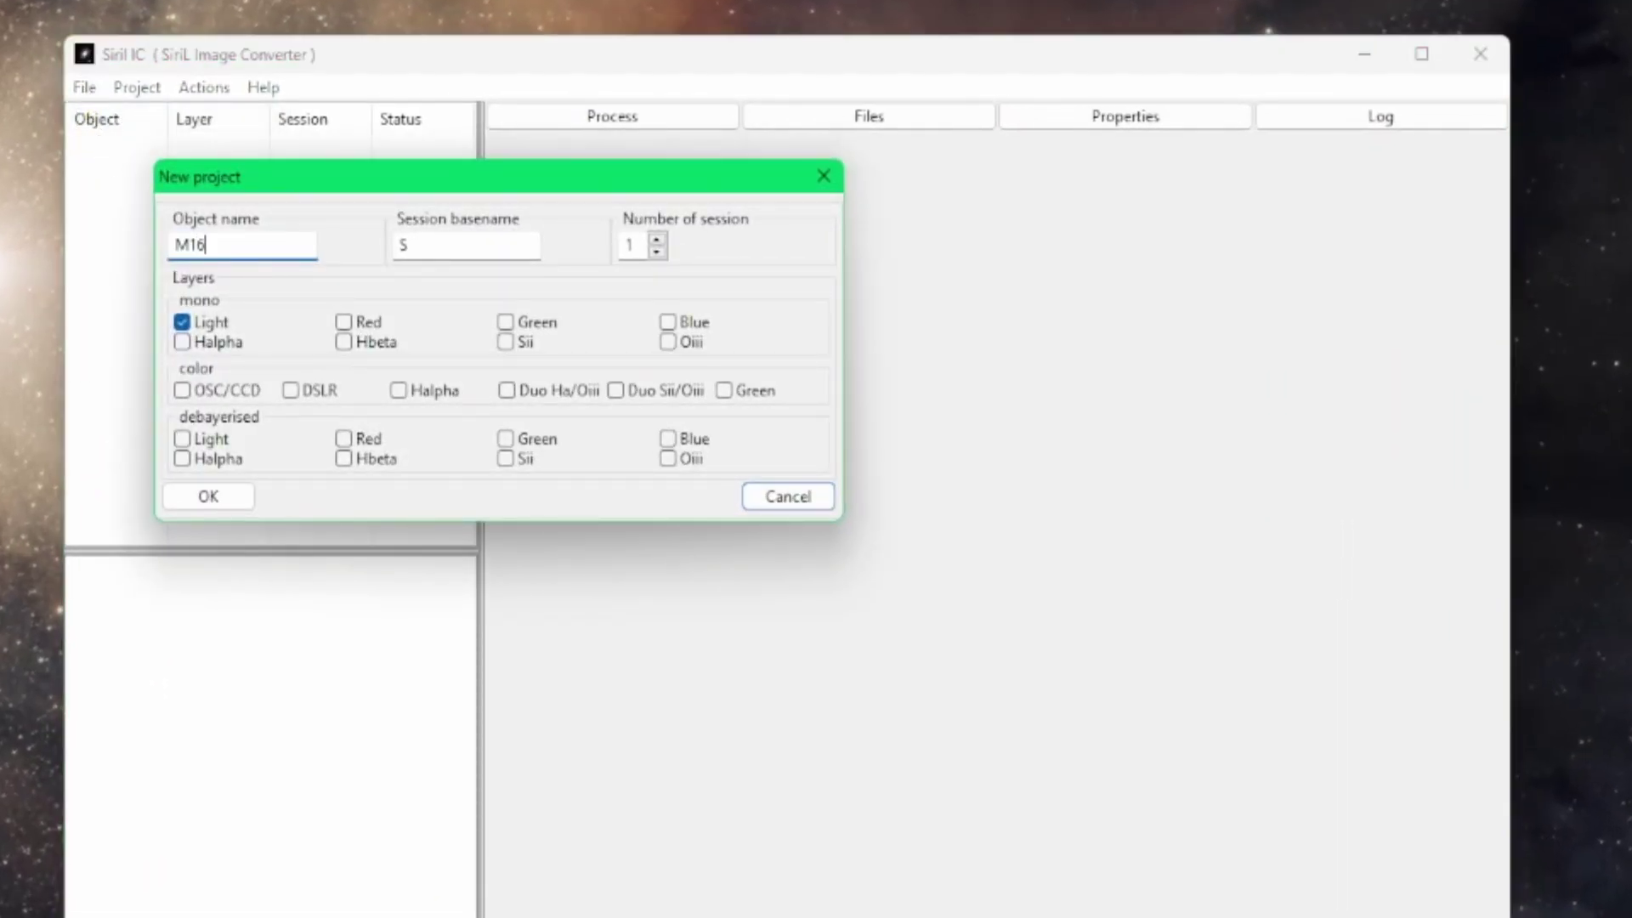
{"action": "left_click", "coordinate": [426, 247]}
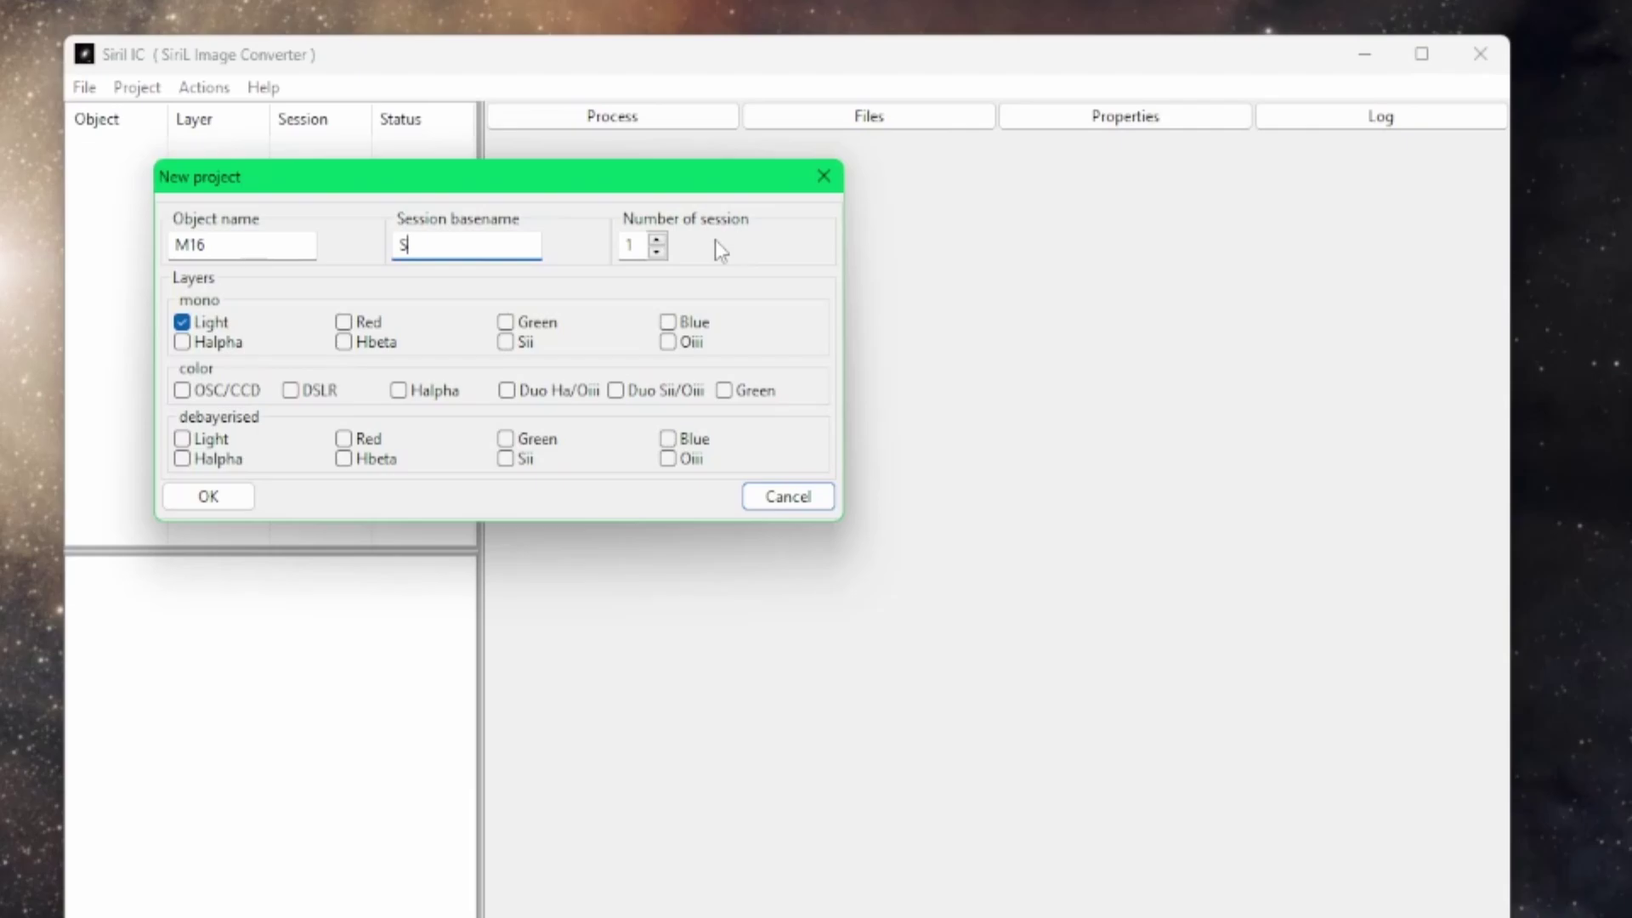
{"action": "key", "text": "Tab"}
Step: Set 10 sessions, include the mono Light, Red, Green and Blue layers, and create the project
{"action": "left_click", "coordinate": [656, 240]}
{"action": "left_click", "coordinate": [343, 322]}
{"action": "left_click", "coordinate": [506, 322]}
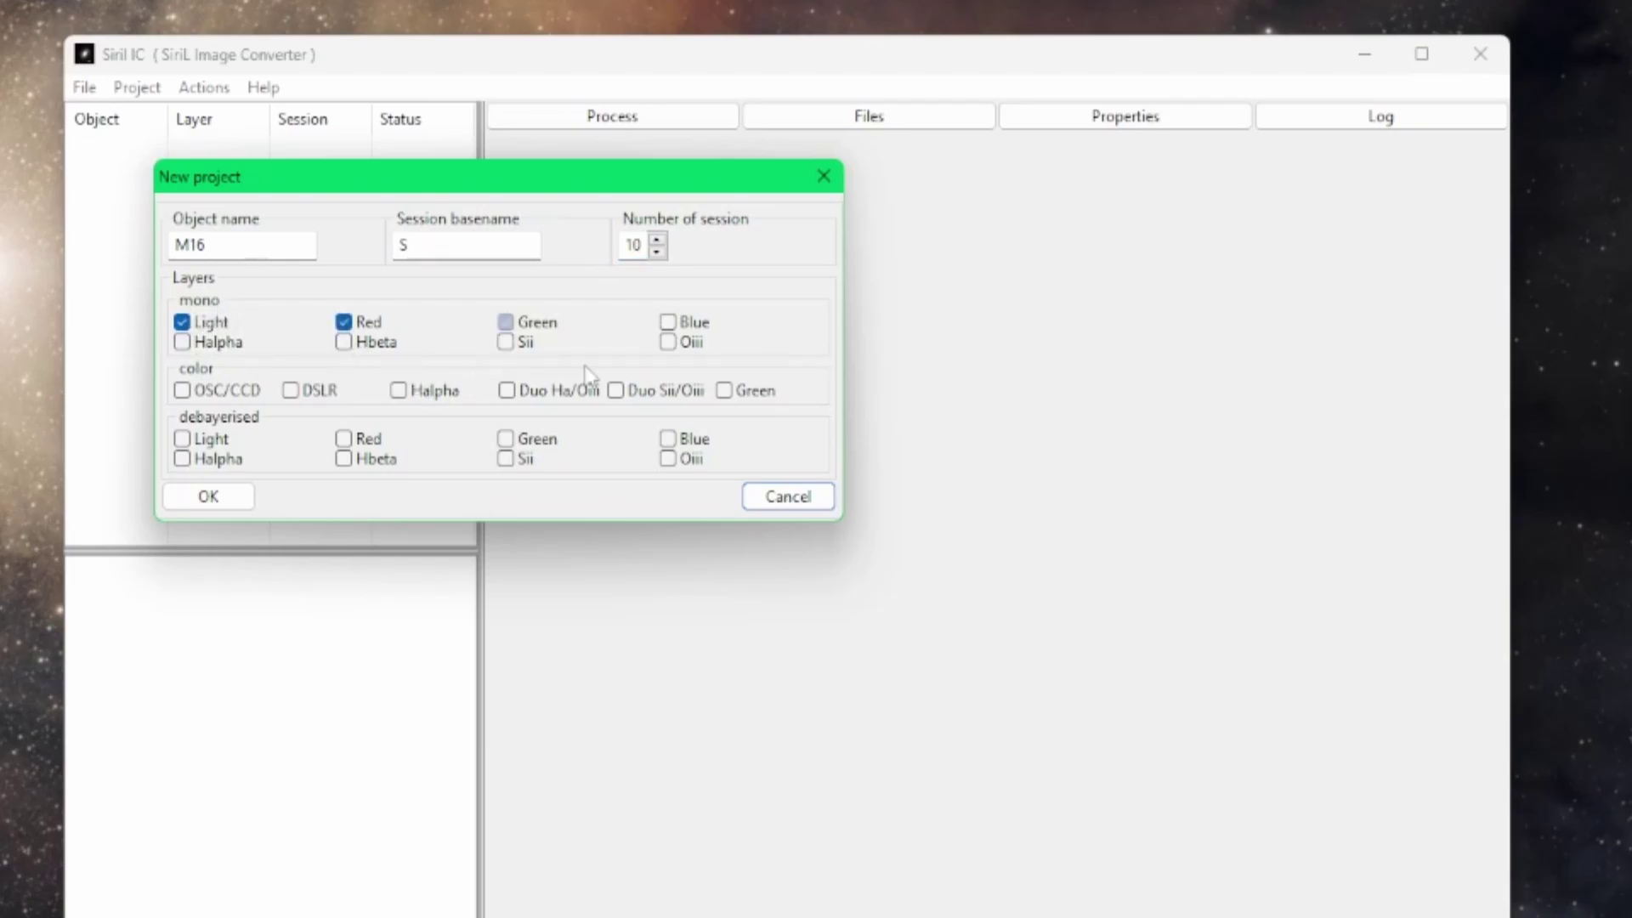
{"action": "left_click", "coordinate": [667, 322]}
{"action": "left_click", "coordinate": [217, 498]}
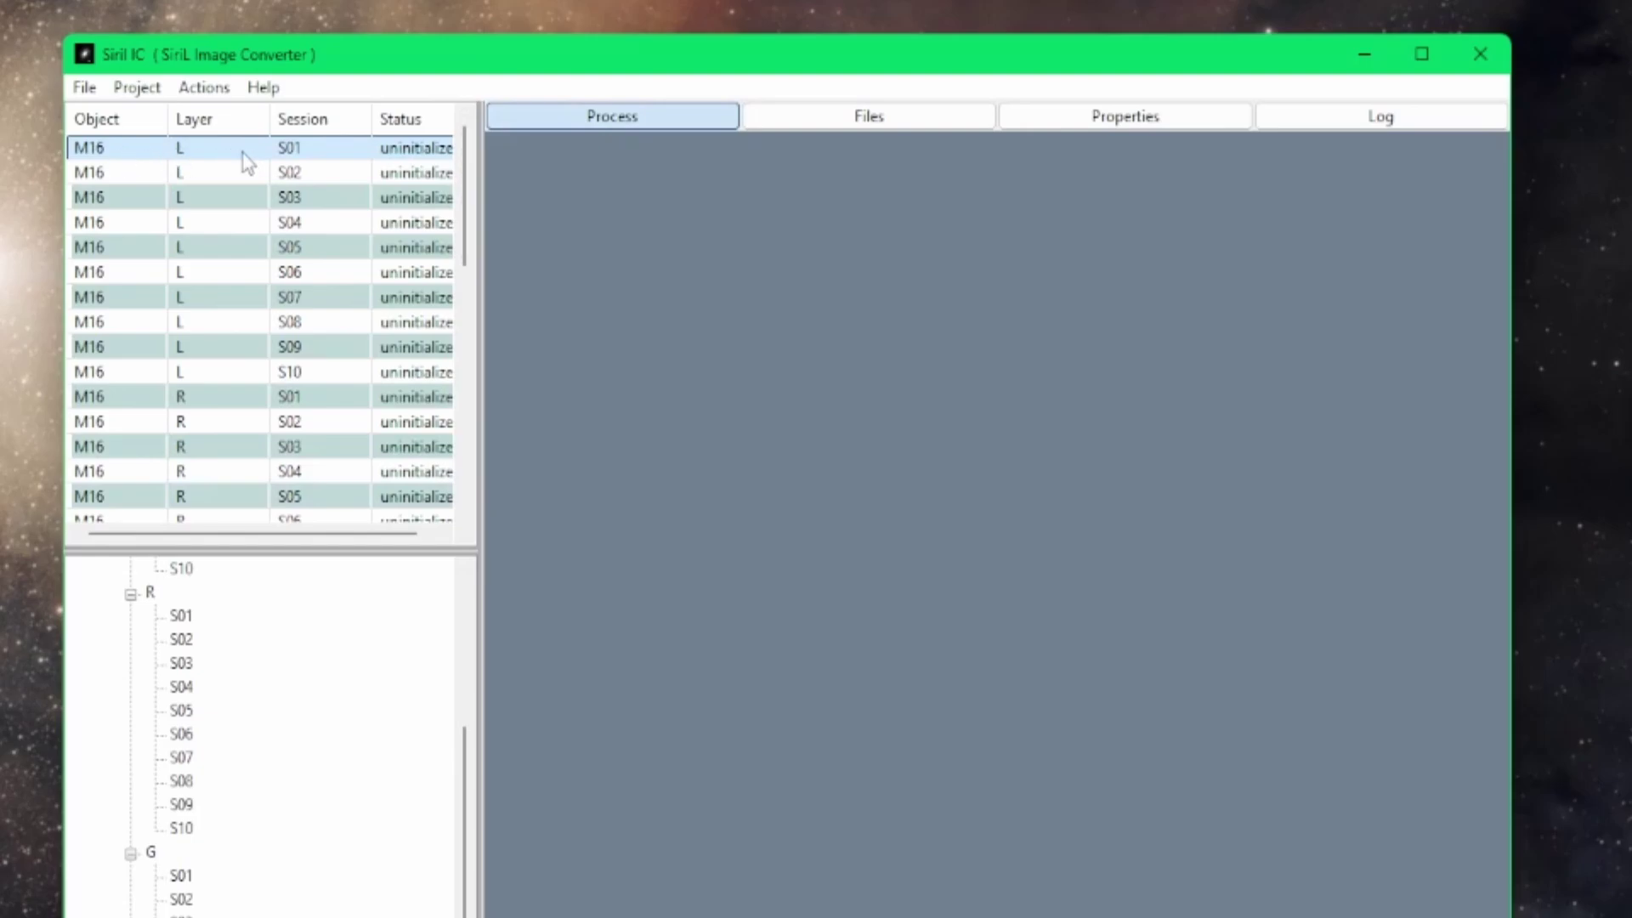
Step: Examine the session rows of each layer and the project's work directory tree
{"action": "left_click", "coordinate": [191, 374]}
{"action": "scroll", "coordinate": [202, 406], "scroll_direction": "down", "scroll_amount": 2}
{"action": "scroll", "coordinate": [203, 406], "scroll_direction": "down", "scroll_amount": 6}
{"action": "scroll", "coordinate": [225, 366], "scroll_direction": "down", "scroll_amount": 2}
{"action": "scroll", "coordinate": [459, 795], "scroll_direction": "up", "scroll_amount": 4}
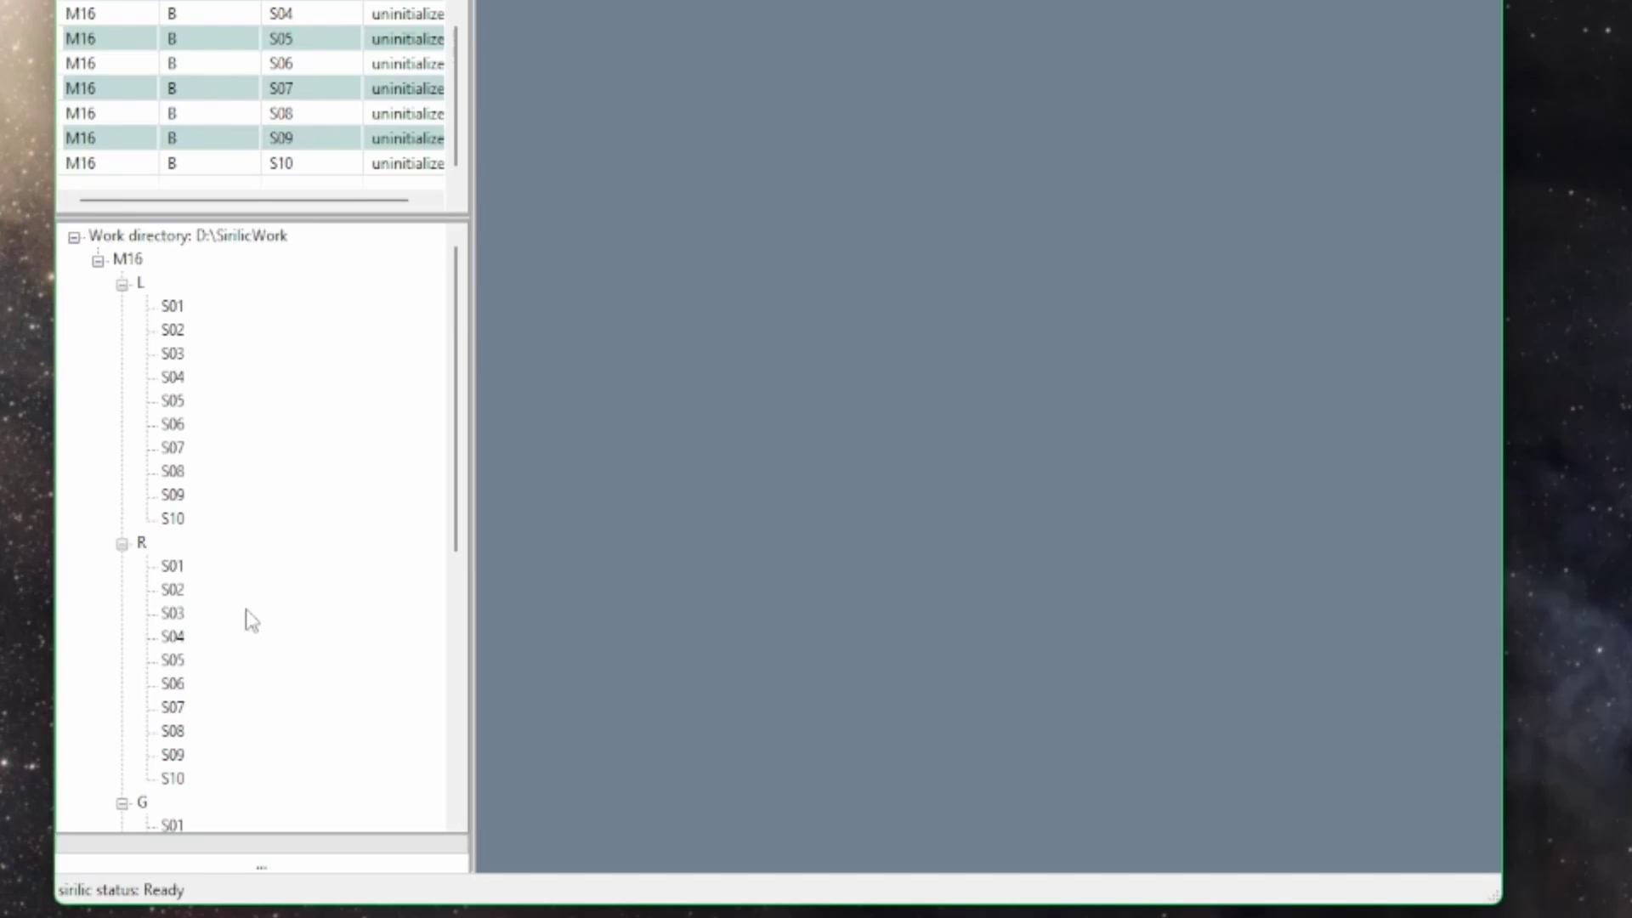
{"action": "left_click_drag", "start_coordinate": [462, 425], "coordinate": [459, 170]}
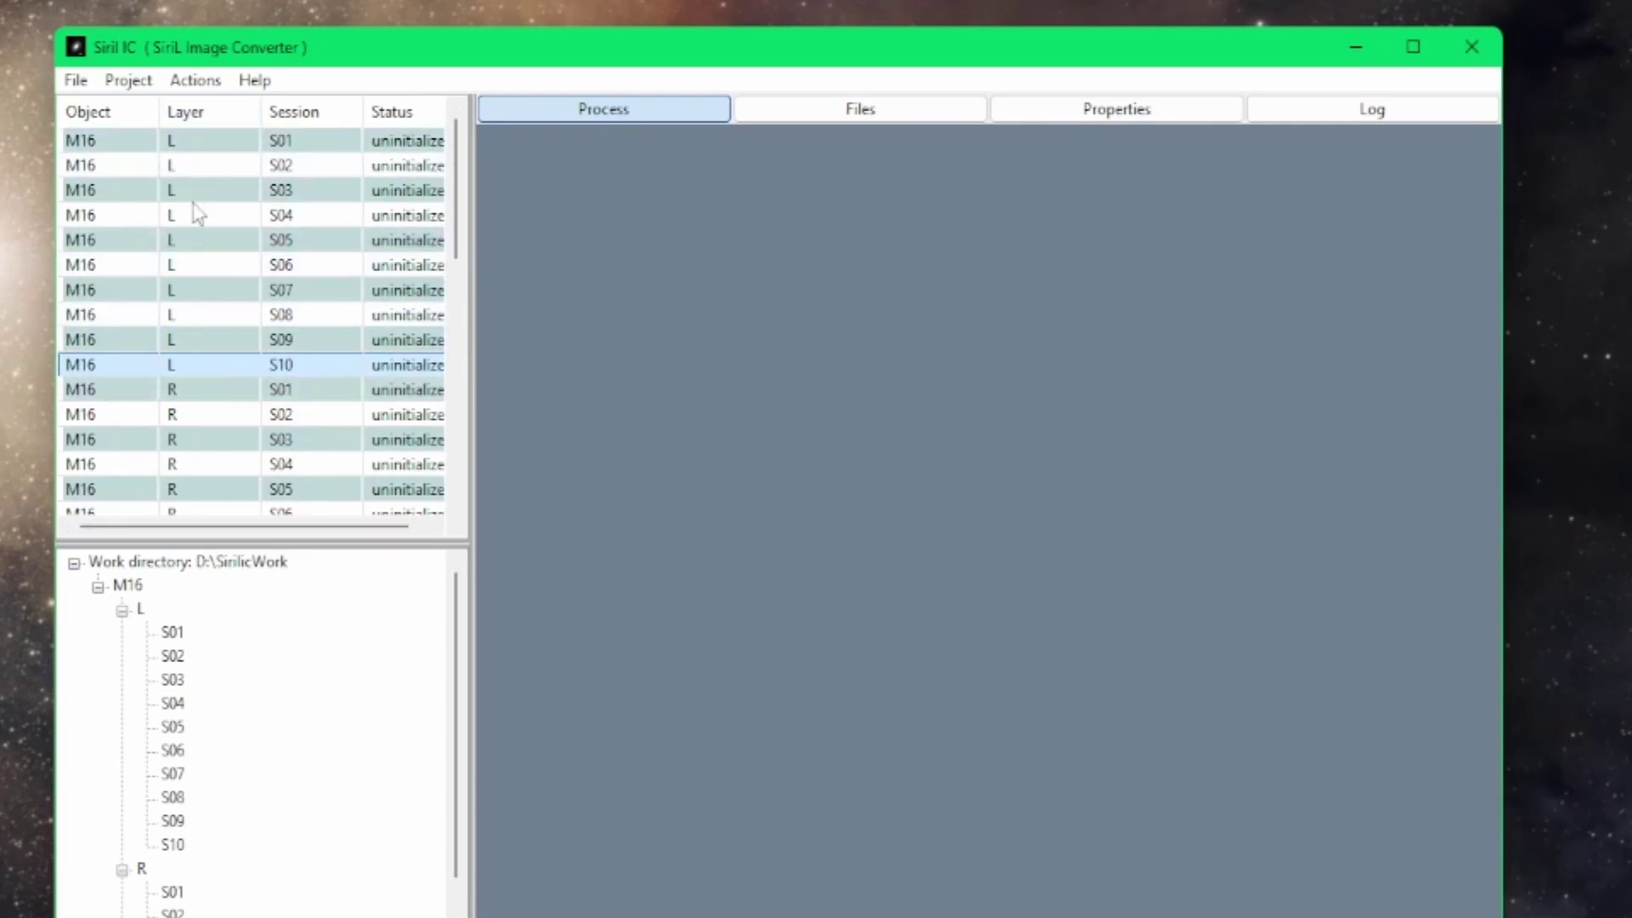
{"action": "left_click", "coordinate": [188, 150]}
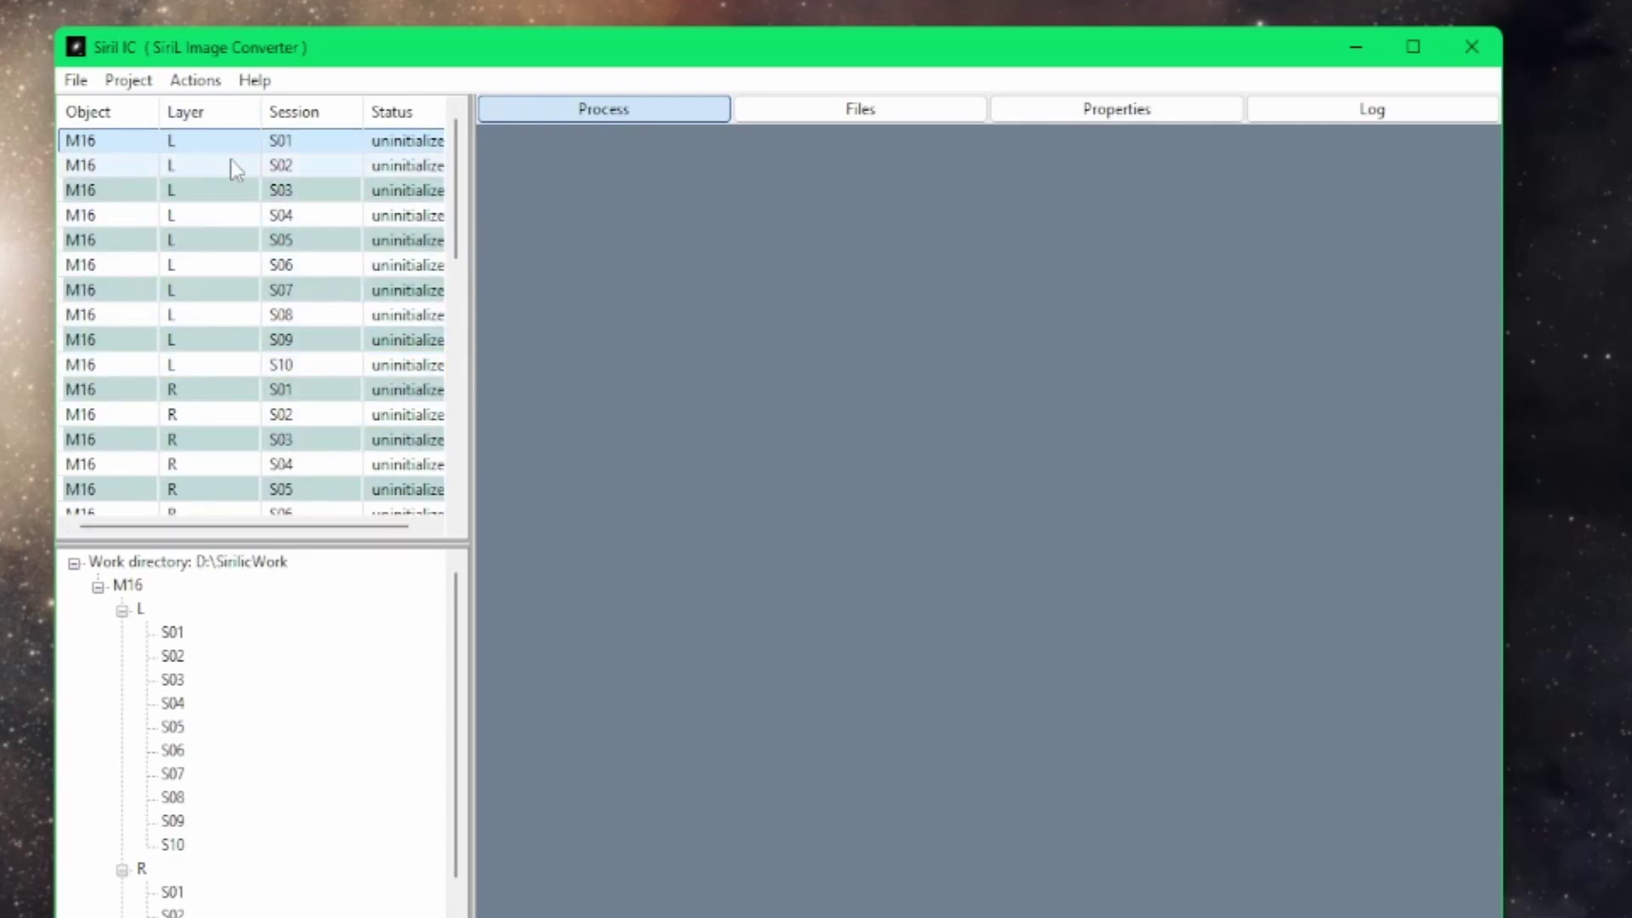
{"action": "scroll", "coordinate": [230, 255], "scroll_direction": "down", "scroll_amount": 2}
Step: Add a light session named S11 to the mono Light layer of M16, based on session S10
{"action": "left_click", "coordinate": [243, 241]}
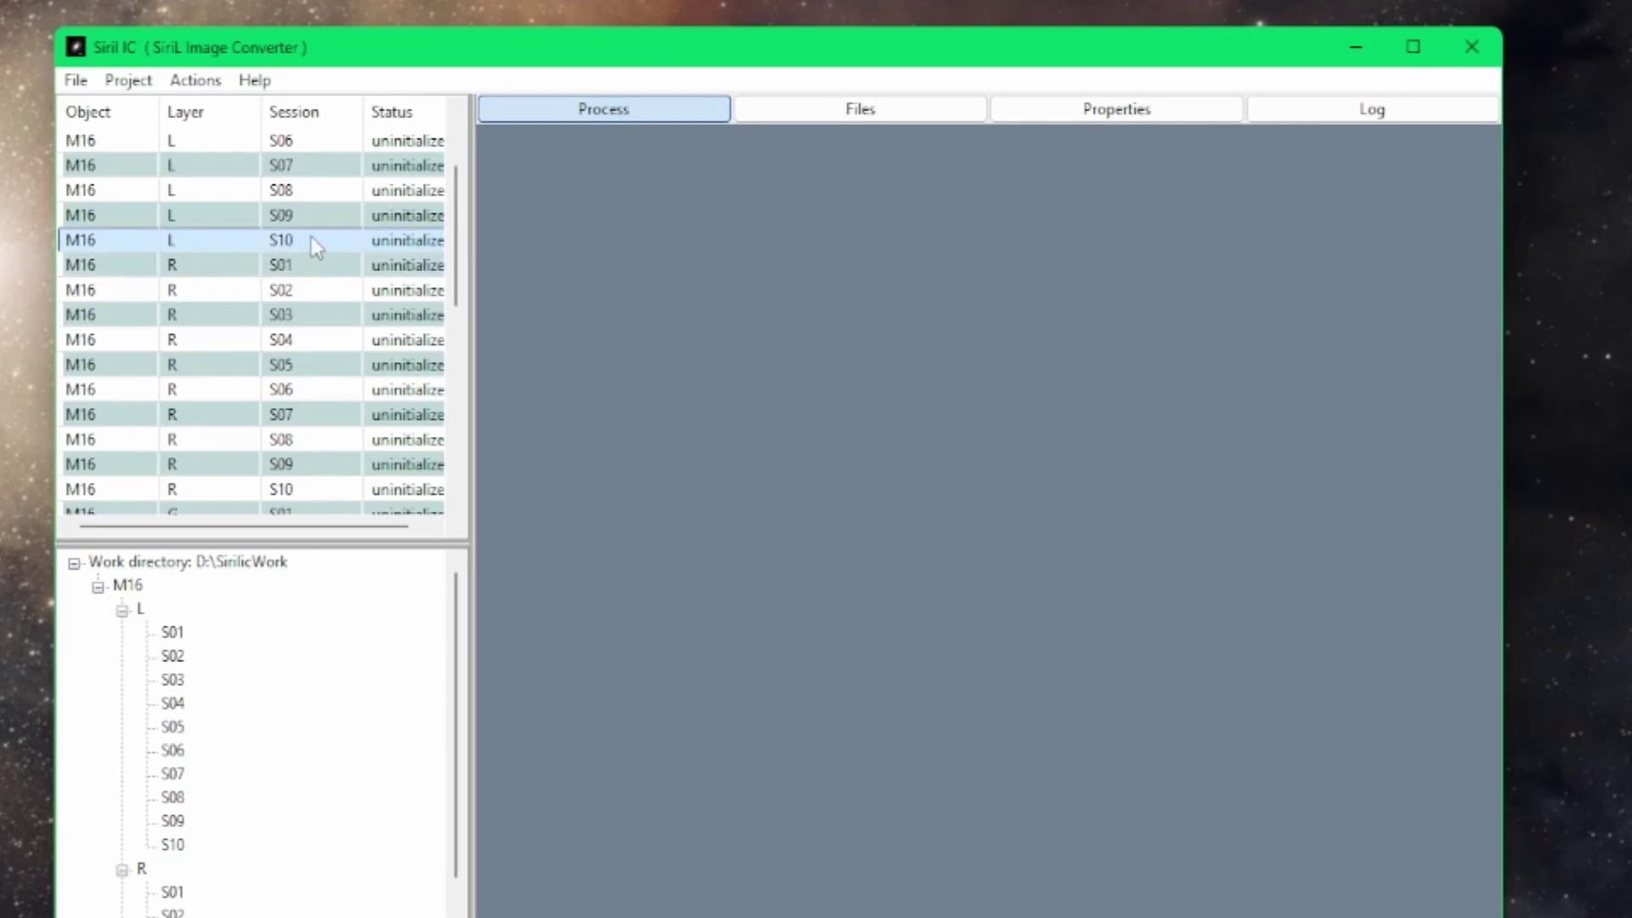
{"action": "left_click", "coordinate": [128, 80]}
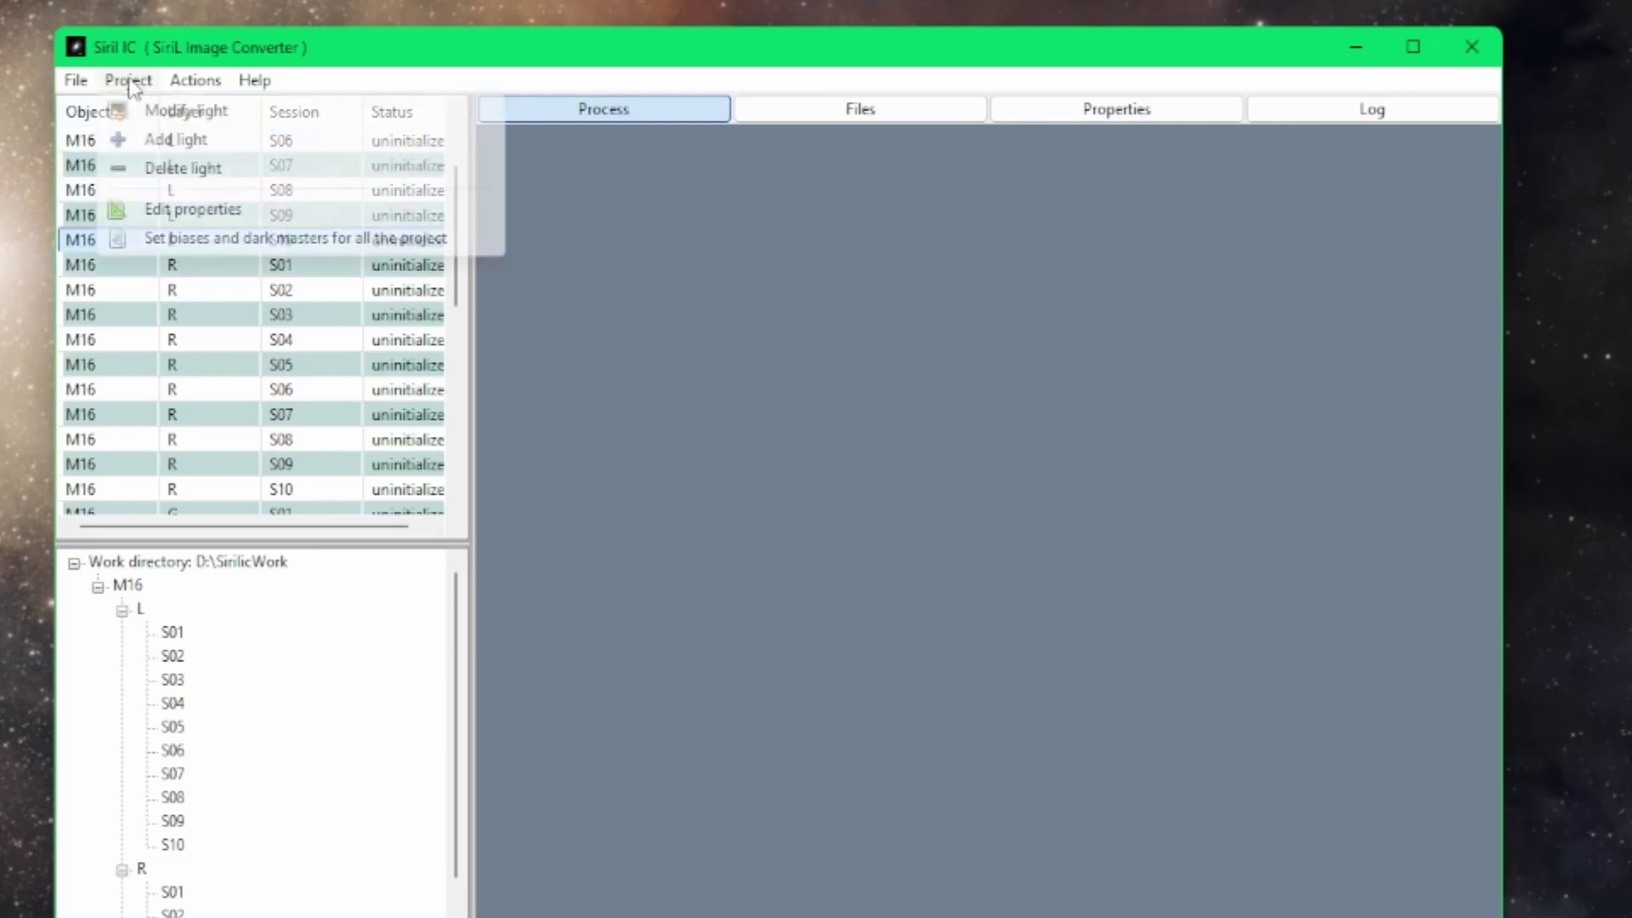
{"action": "left_click", "coordinate": [153, 141]}
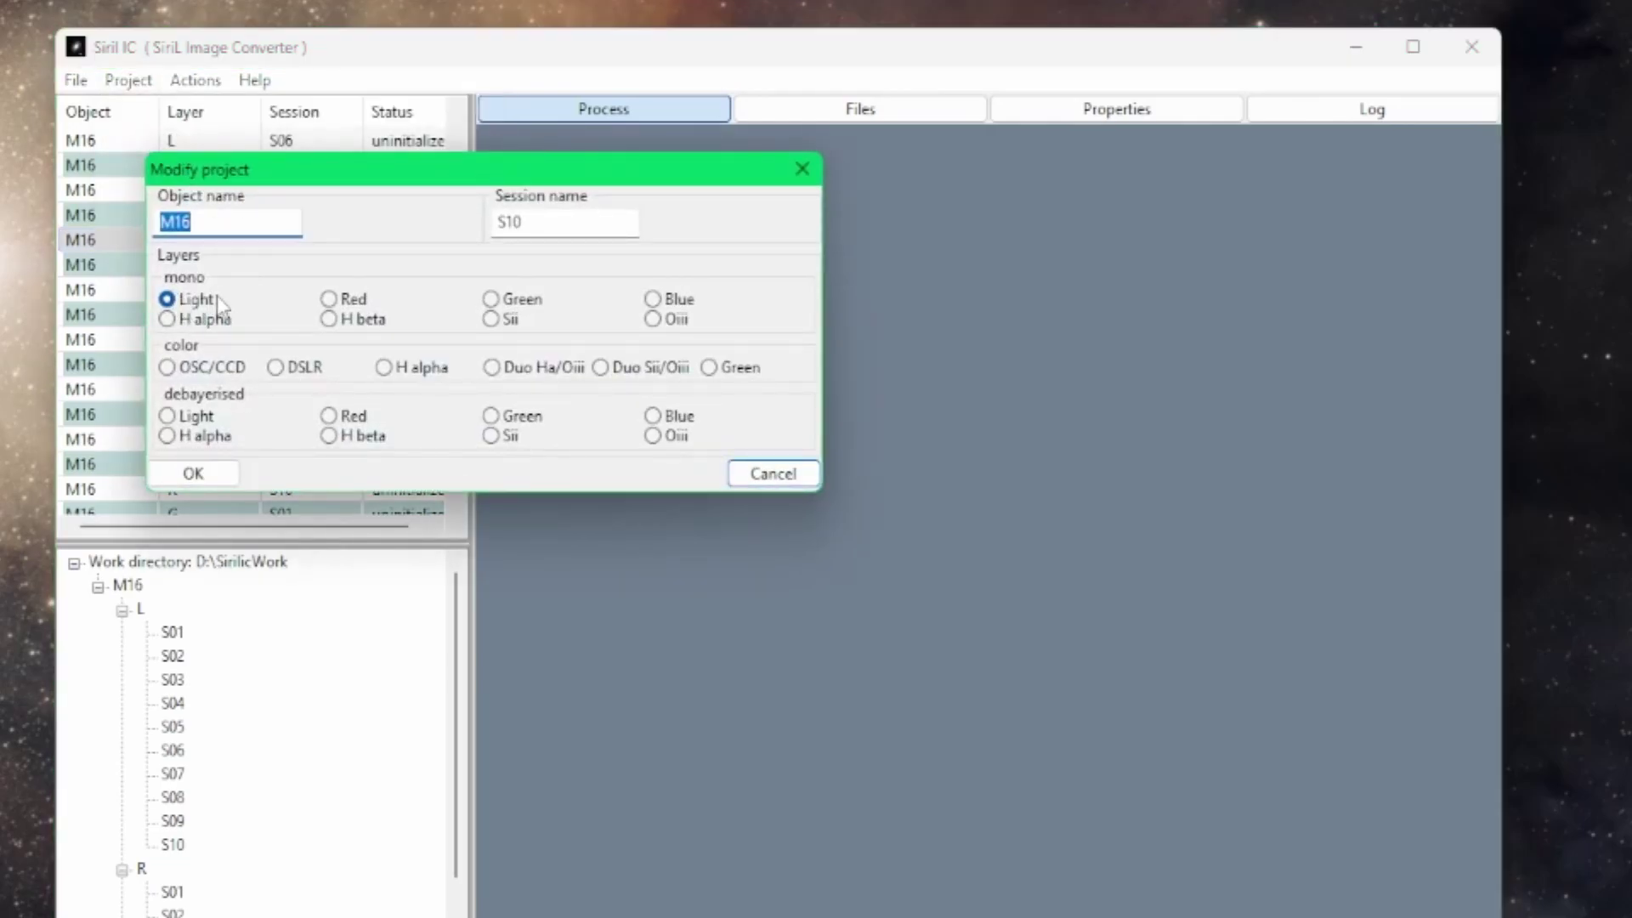
{"action": "left_click", "coordinate": [551, 225]}
{"action": "key", "text": "BackSpace"}
{"action": "type", "text": "1"}
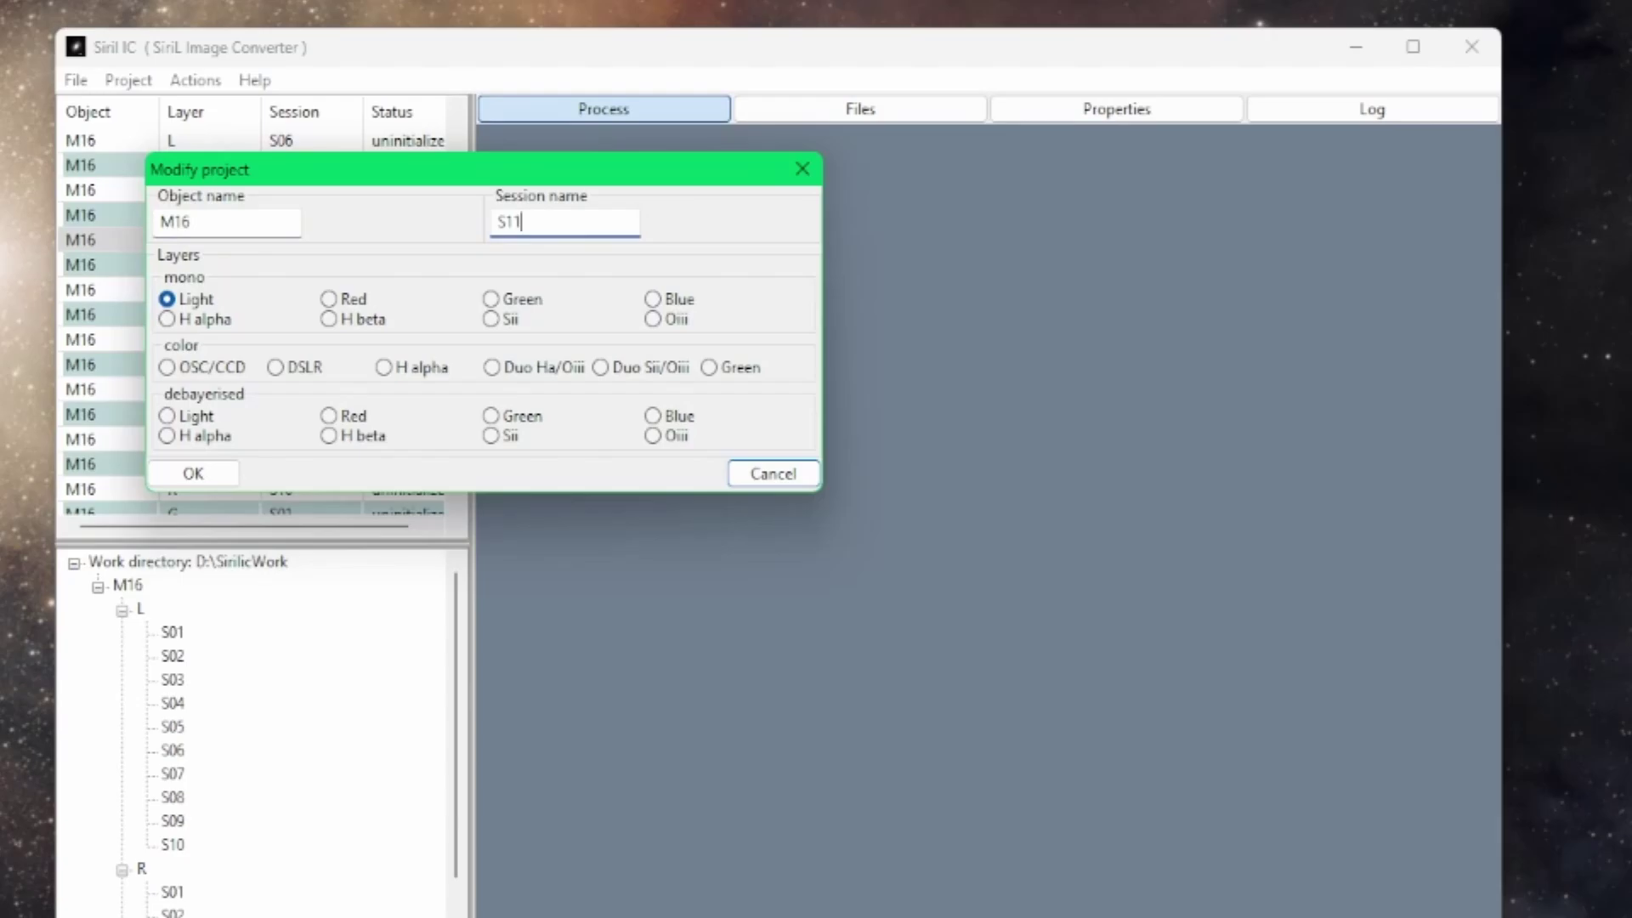
{"action": "left_click", "coordinate": [193, 473]}
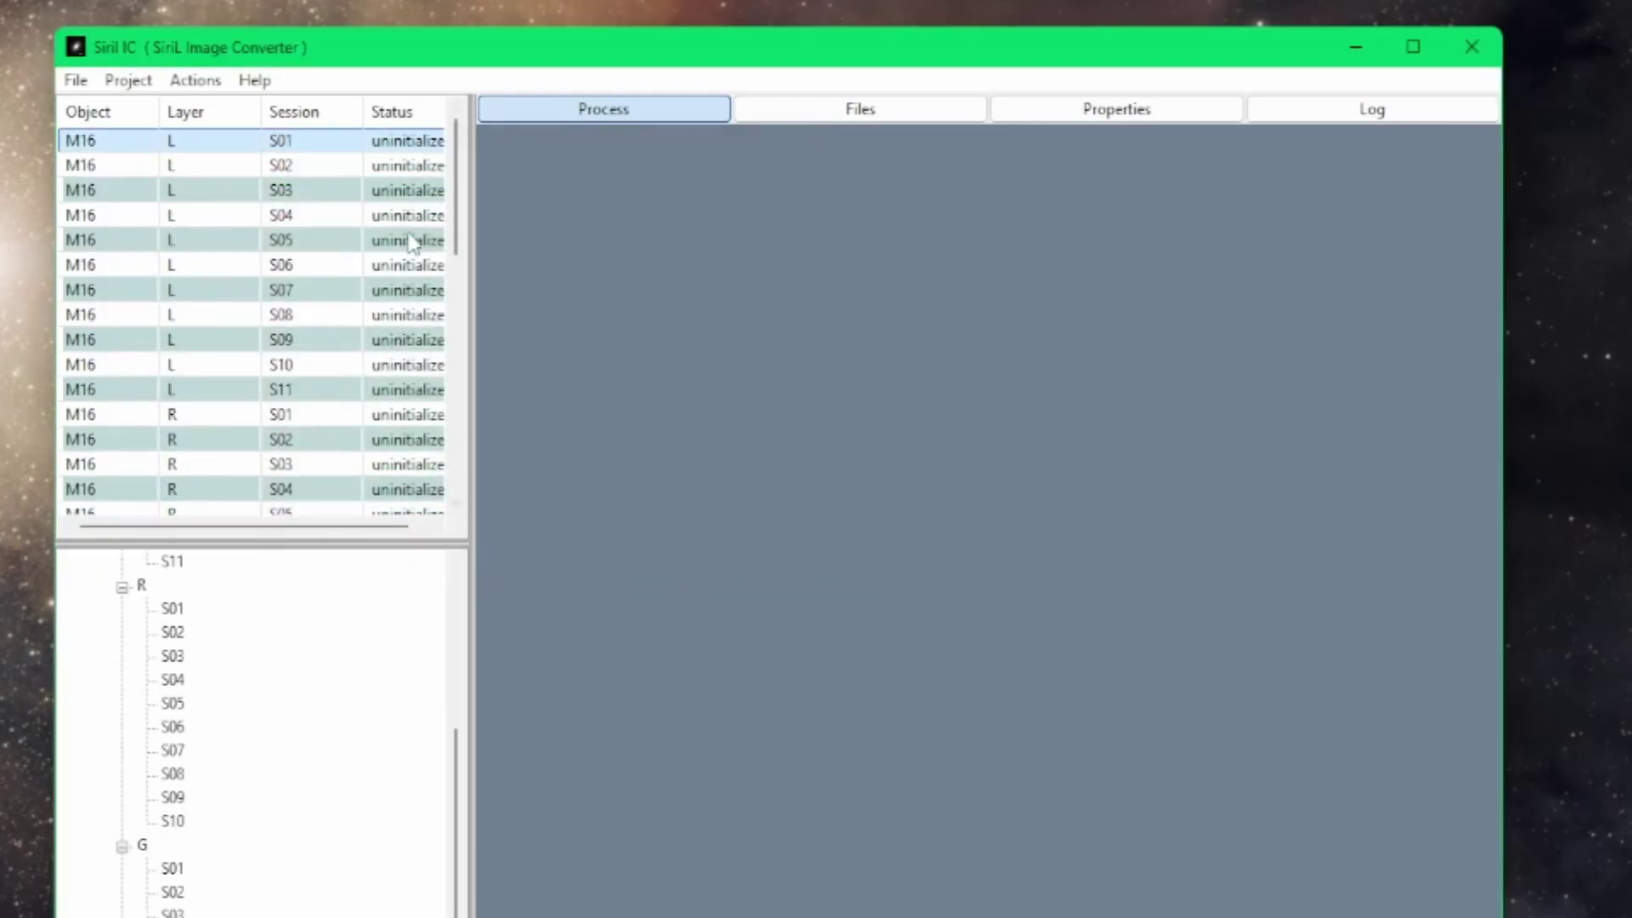
Step: Delete session S11 from the L layer
{"action": "left_click", "coordinate": [318, 396]}
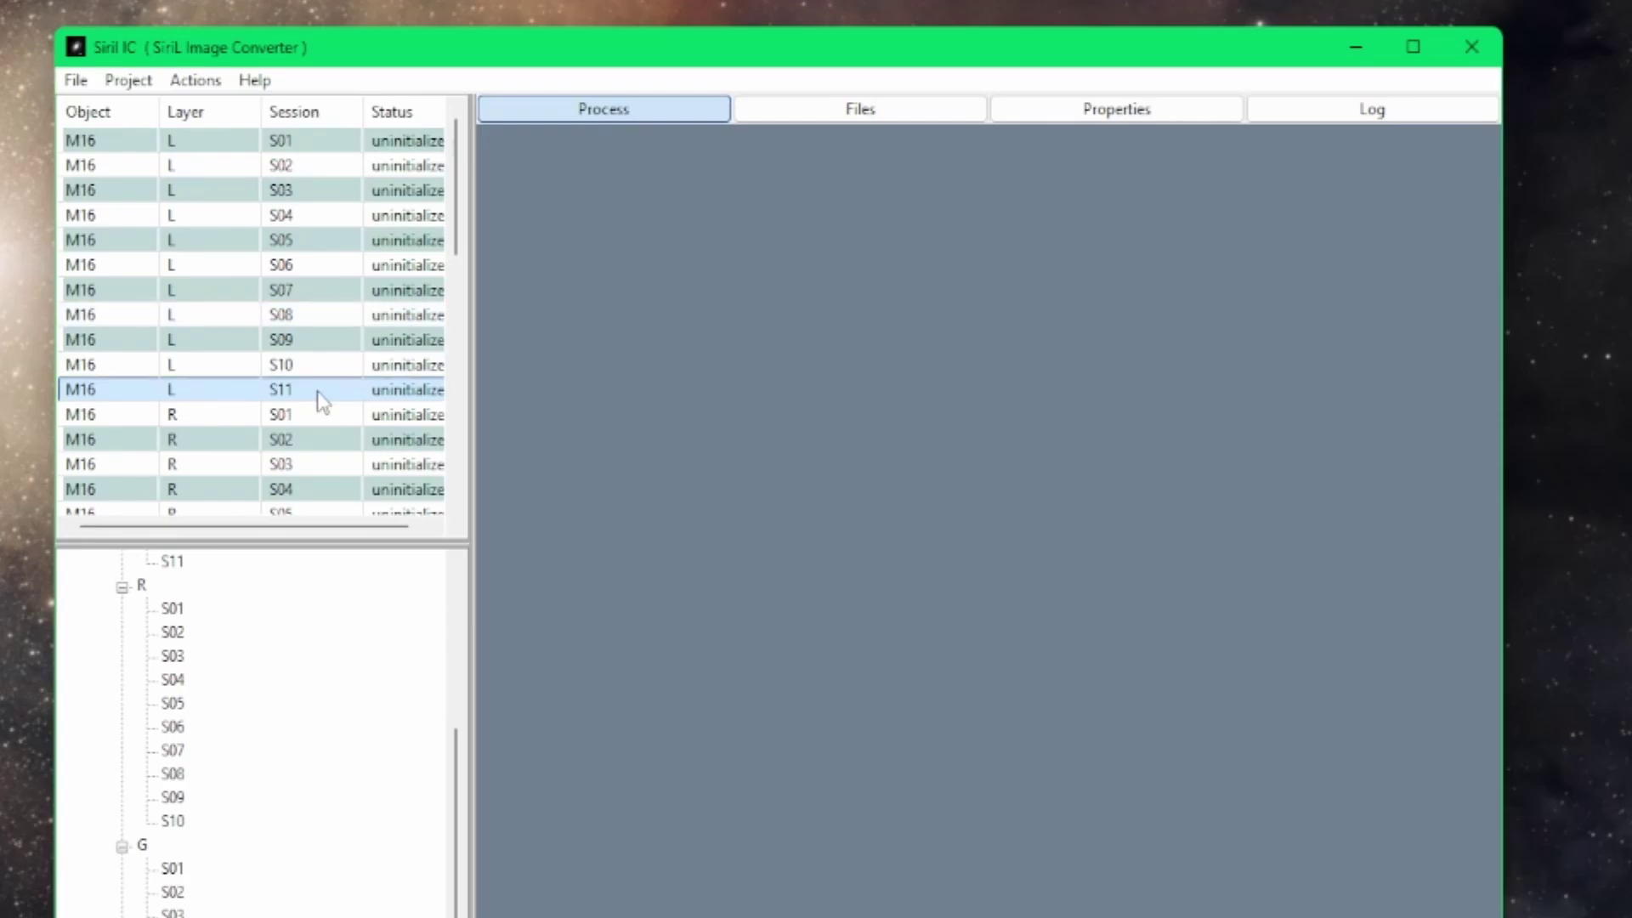
{"action": "left_click", "coordinate": [195, 80]}
{"action": "mouse_move", "coordinate": [128, 80]}
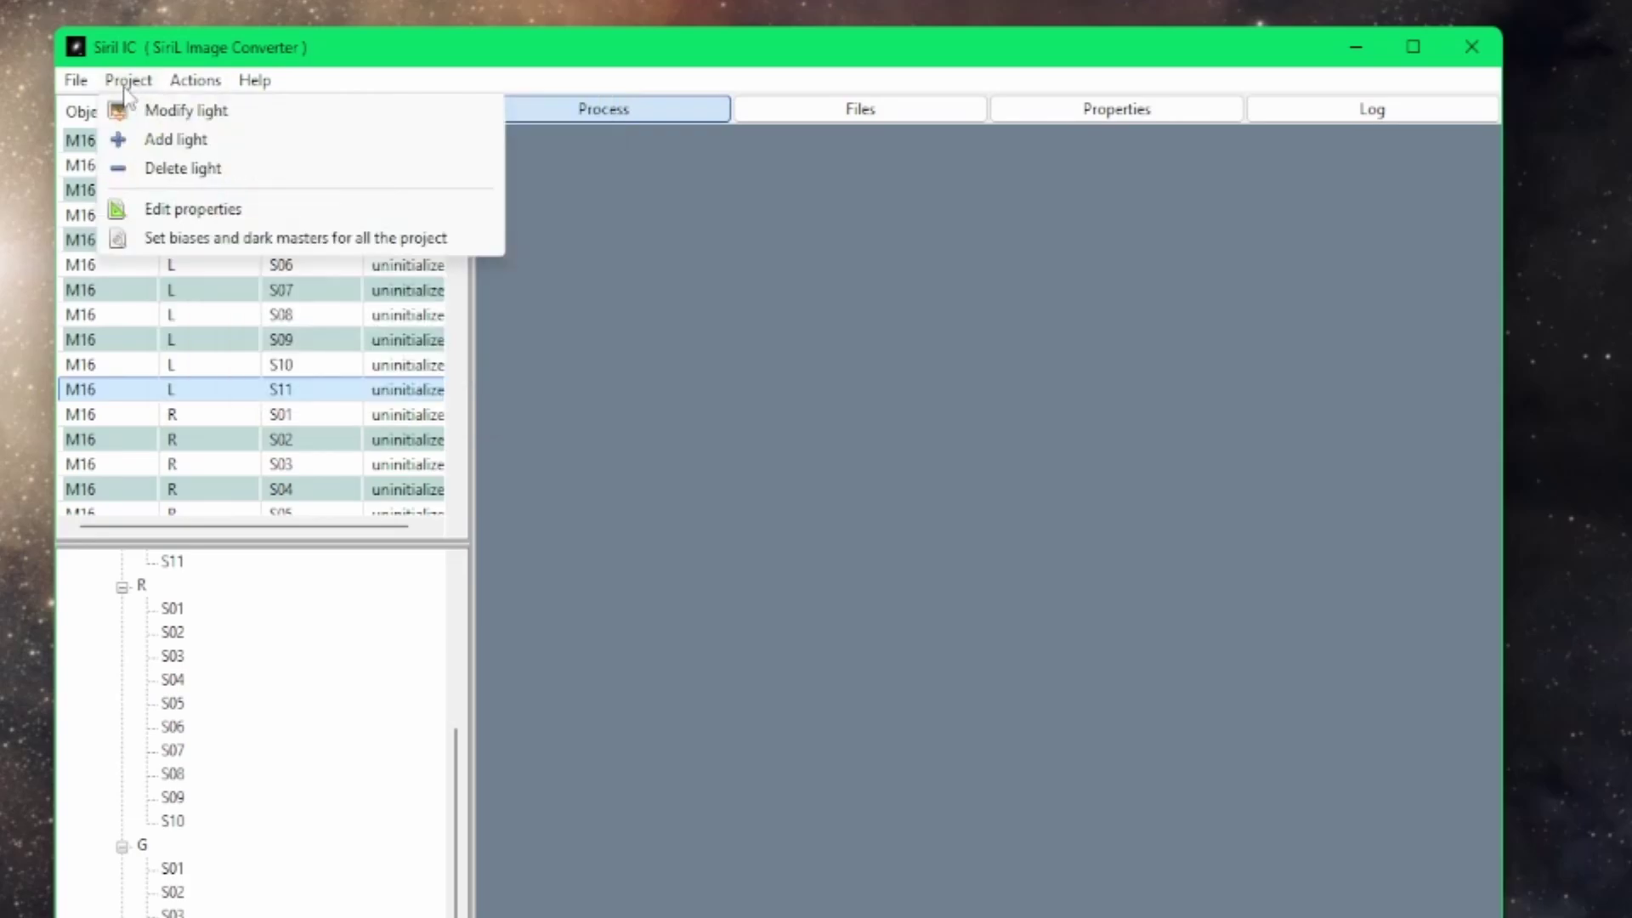
{"action": "left_click", "coordinate": [134, 169]}
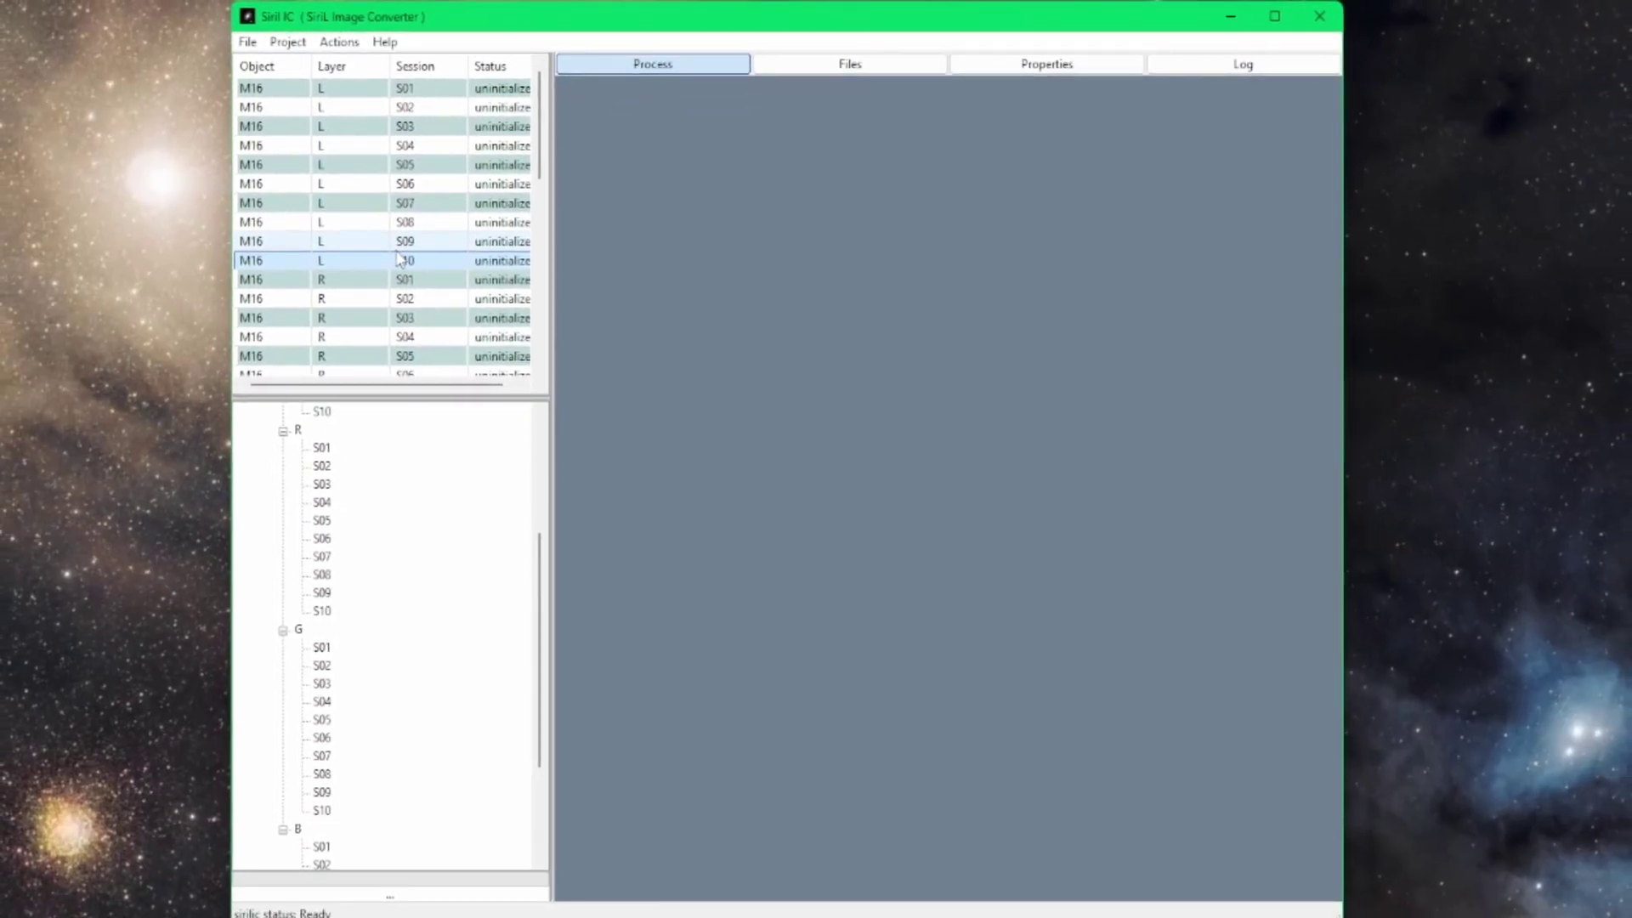
Step: Show the file lists for session S01 of the L layer and bring up the M16 capture folder in File Explorer
{"action": "left_click", "coordinate": [400, 90]}
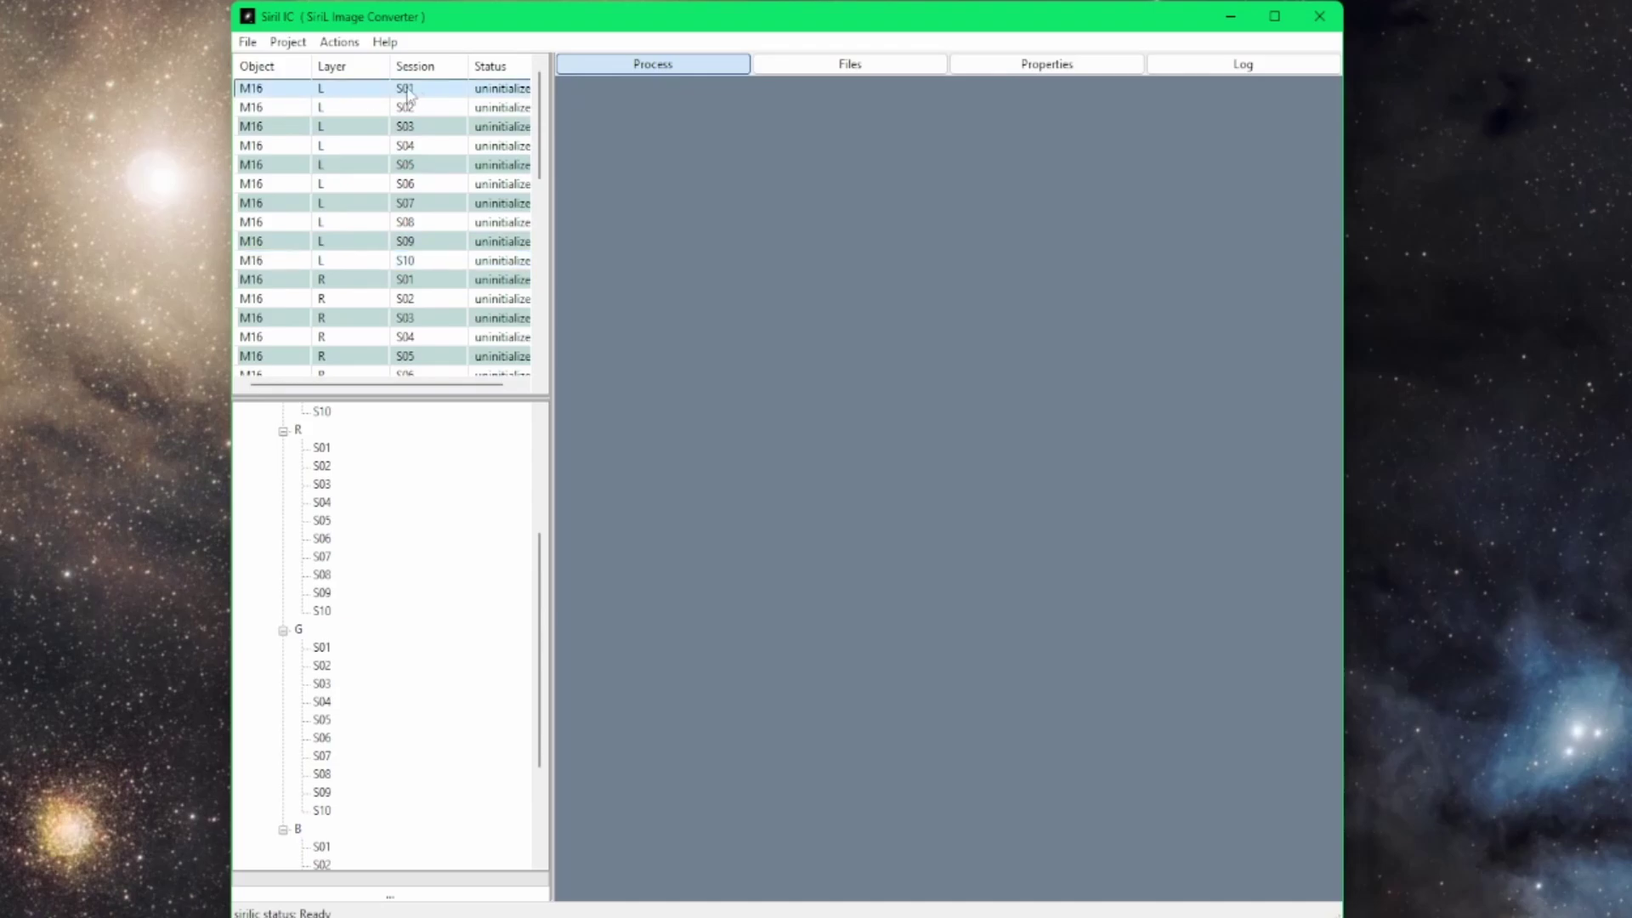
{"action": "left_click", "coordinate": [849, 65]}
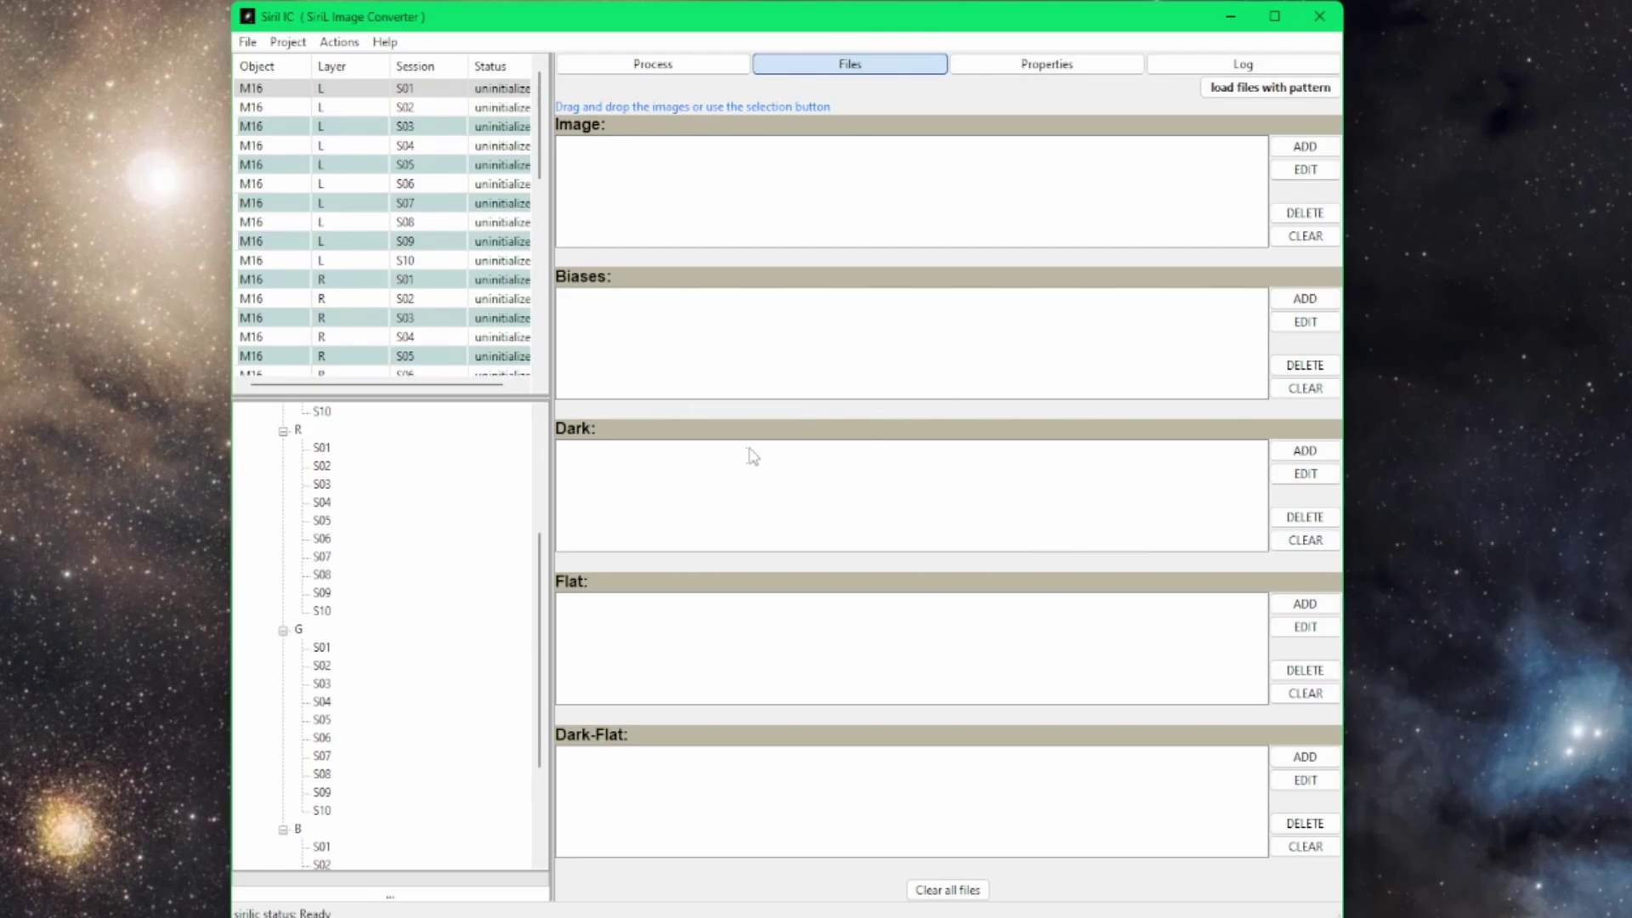
{"action": "key", "text": "alt+Tab"}
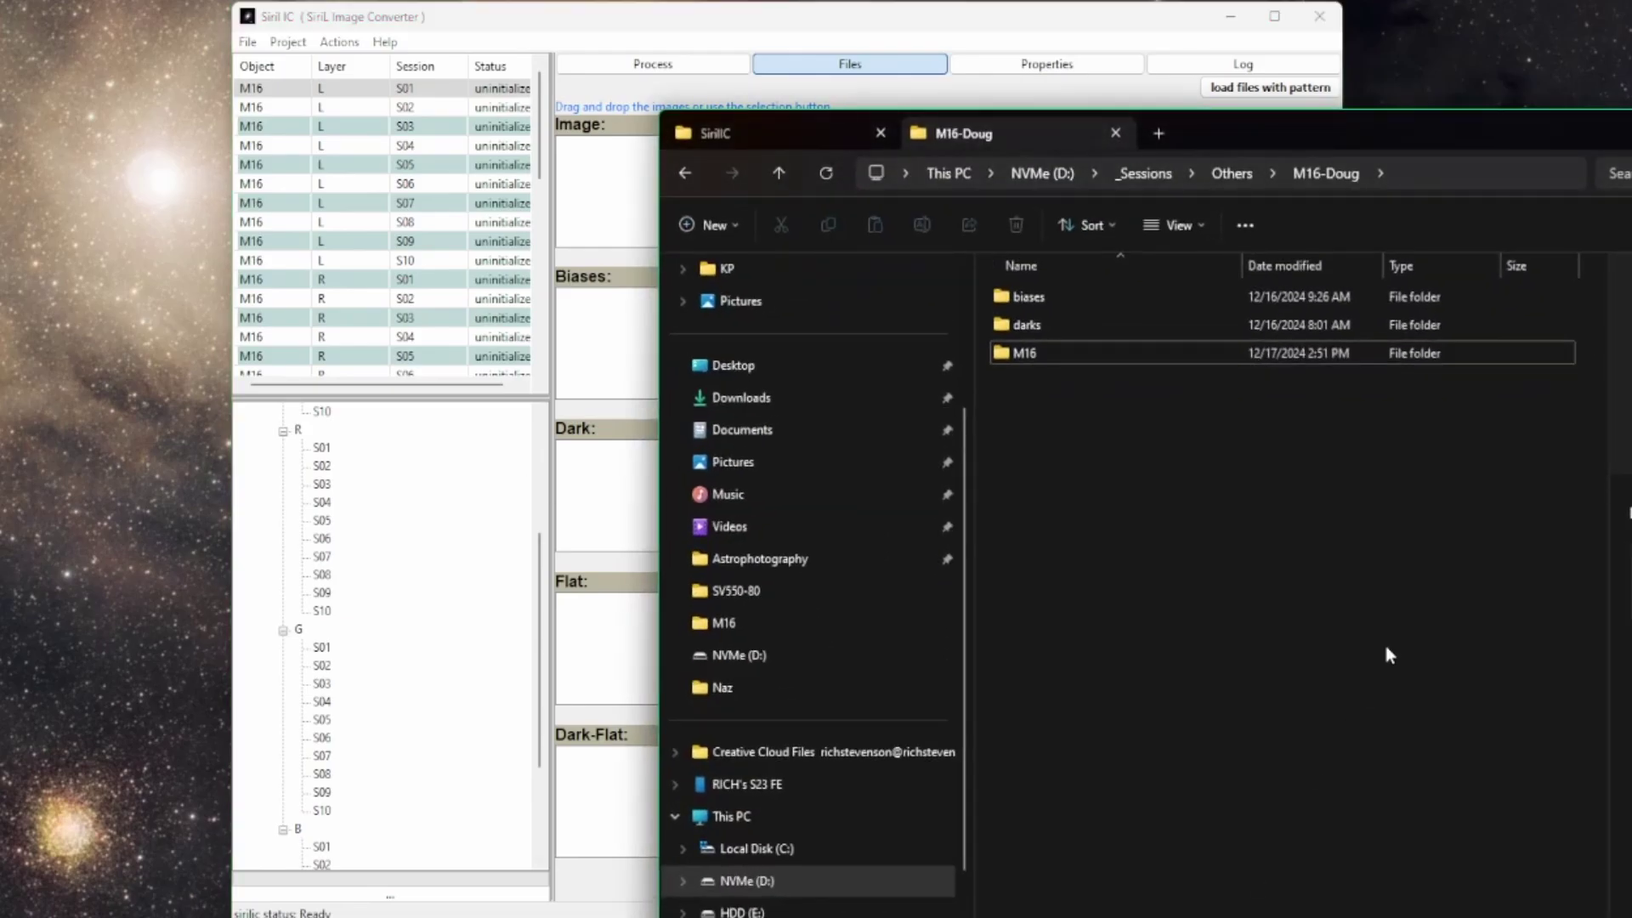
{"action": "left_click_drag", "start_coordinate": [1287, 128], "coordinate": [855, 37]}
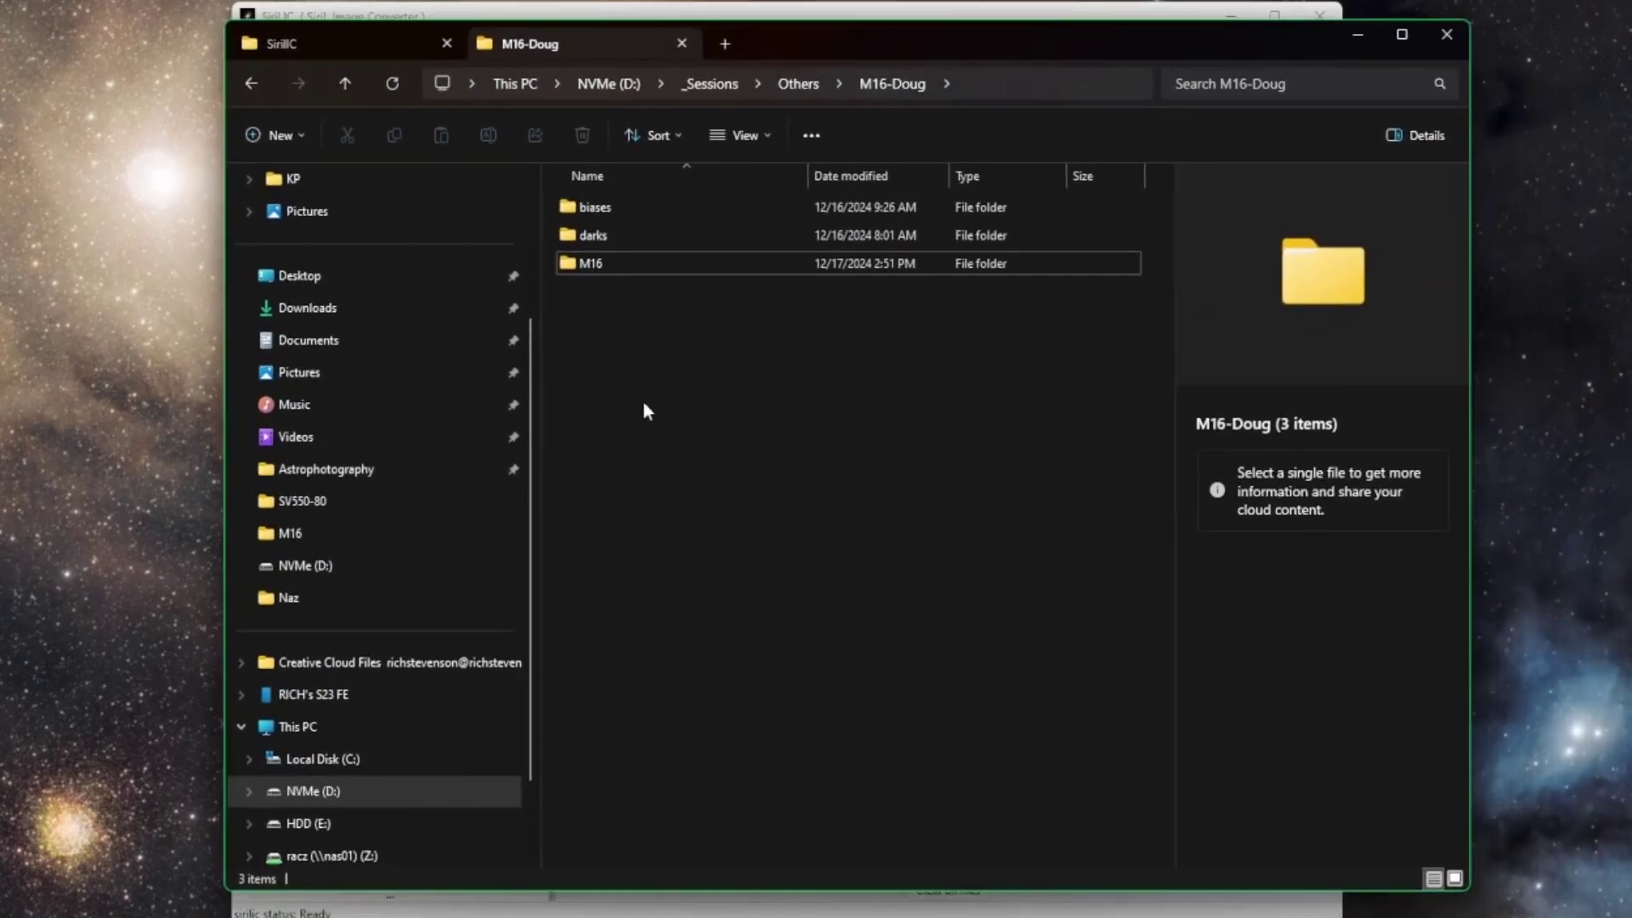
Step: Look through the biases and darks folders holding the calibration frames
{"action": "left_click", "coordinate": [615, 211]}
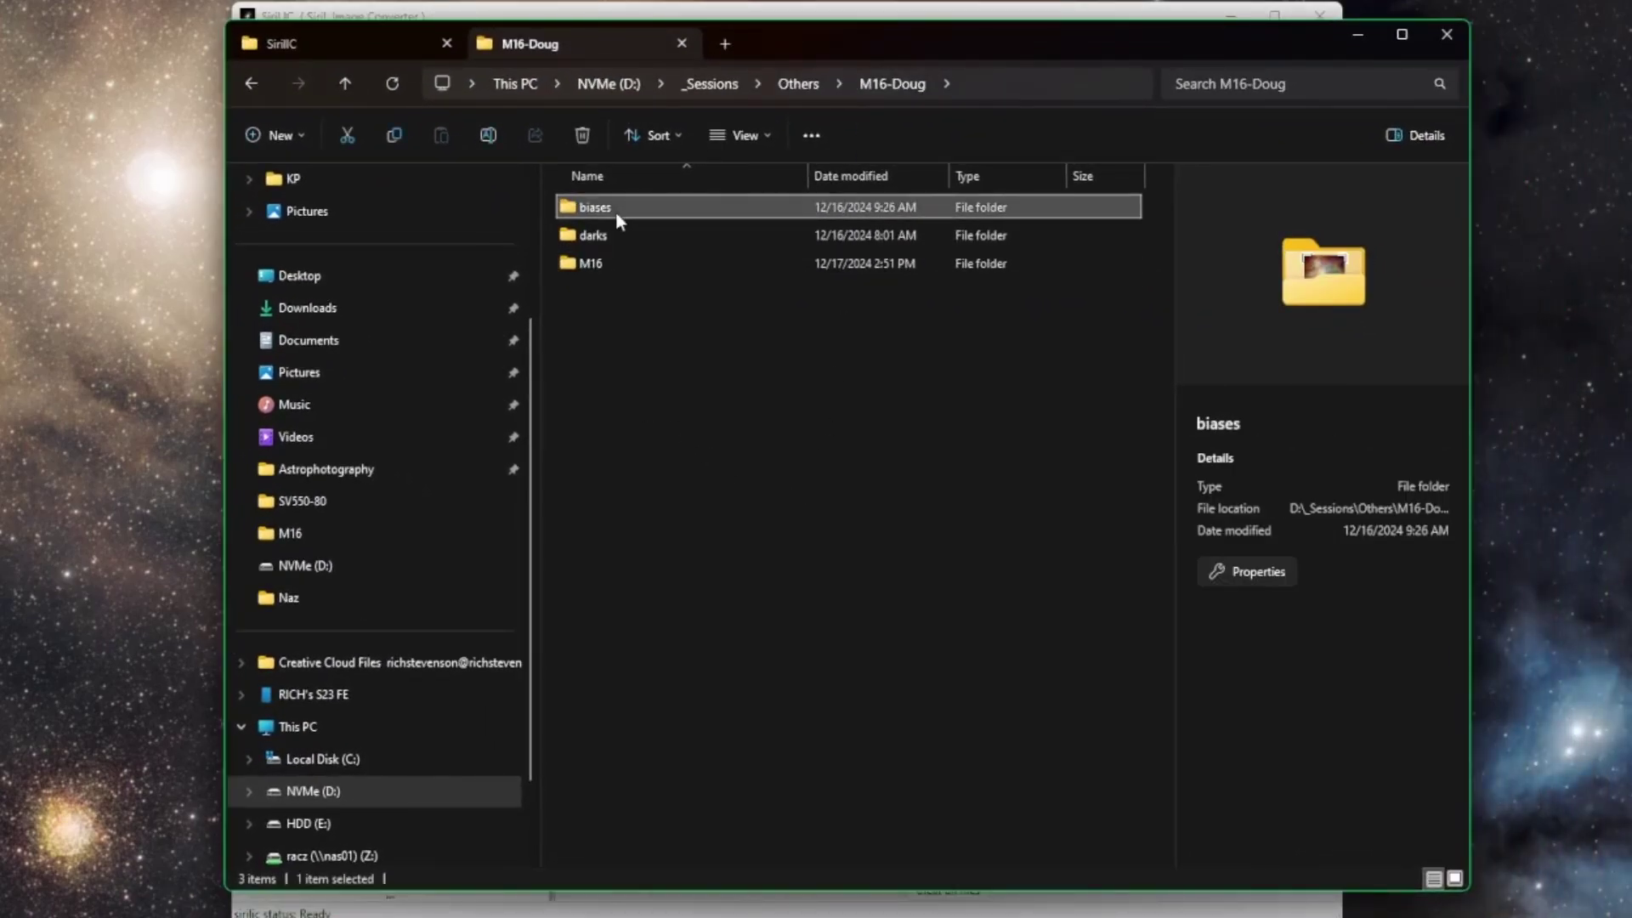
{"action": "double_click", "coordinate": [667, 232]}
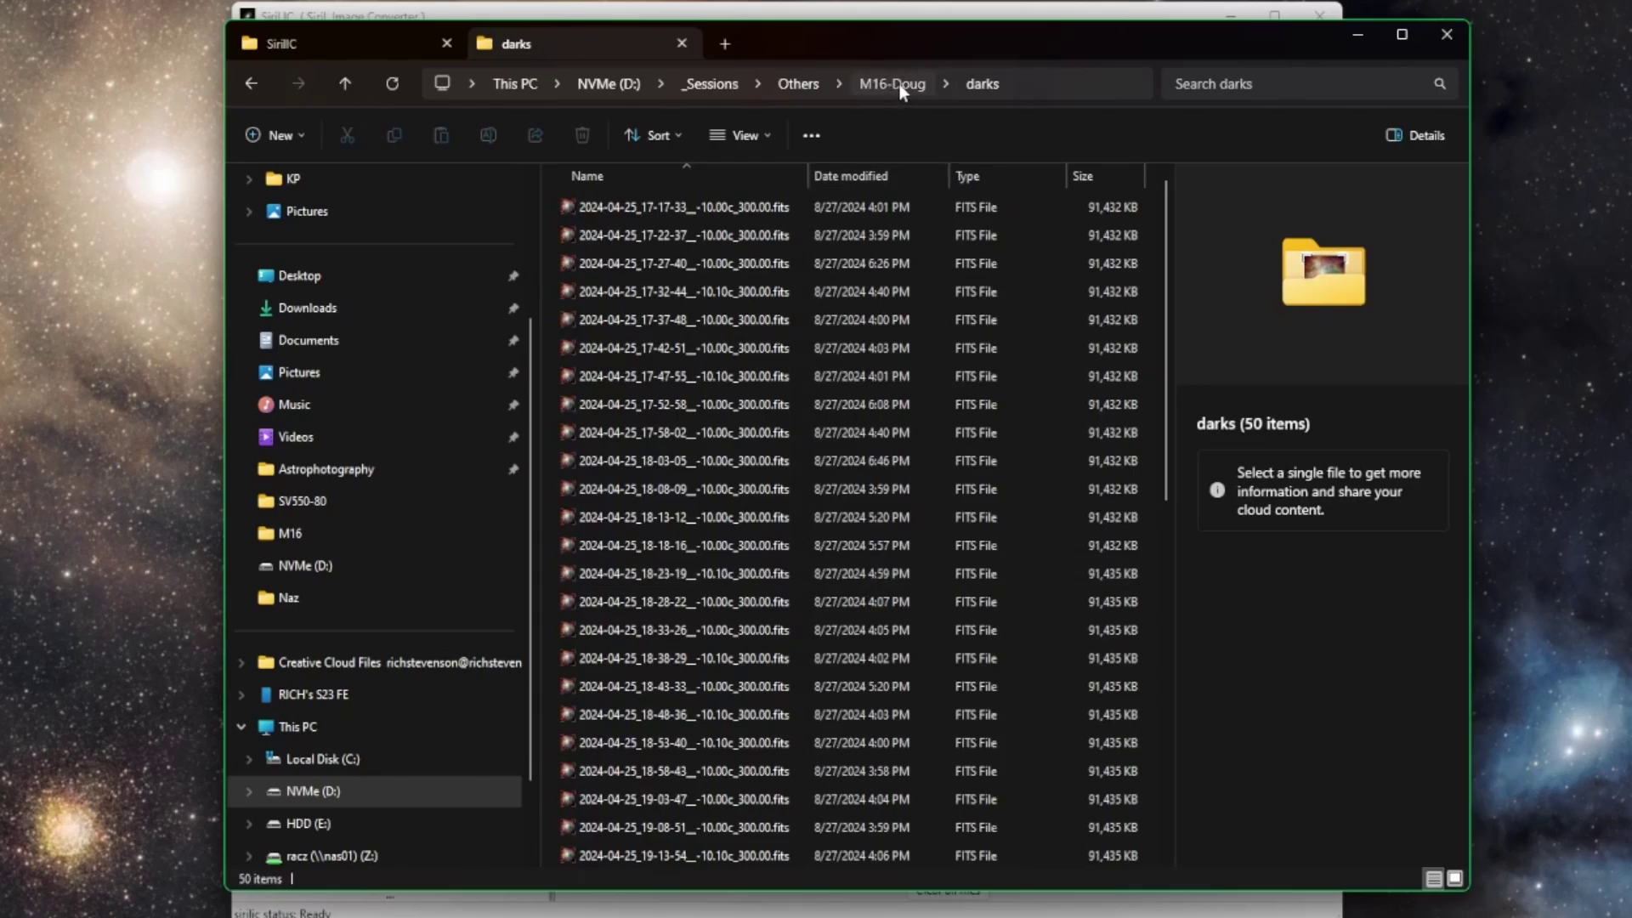
{"action": "left_click", "coordinate": [895, 89]}
{"action": "left_click", "coordinate": [604, 210]}
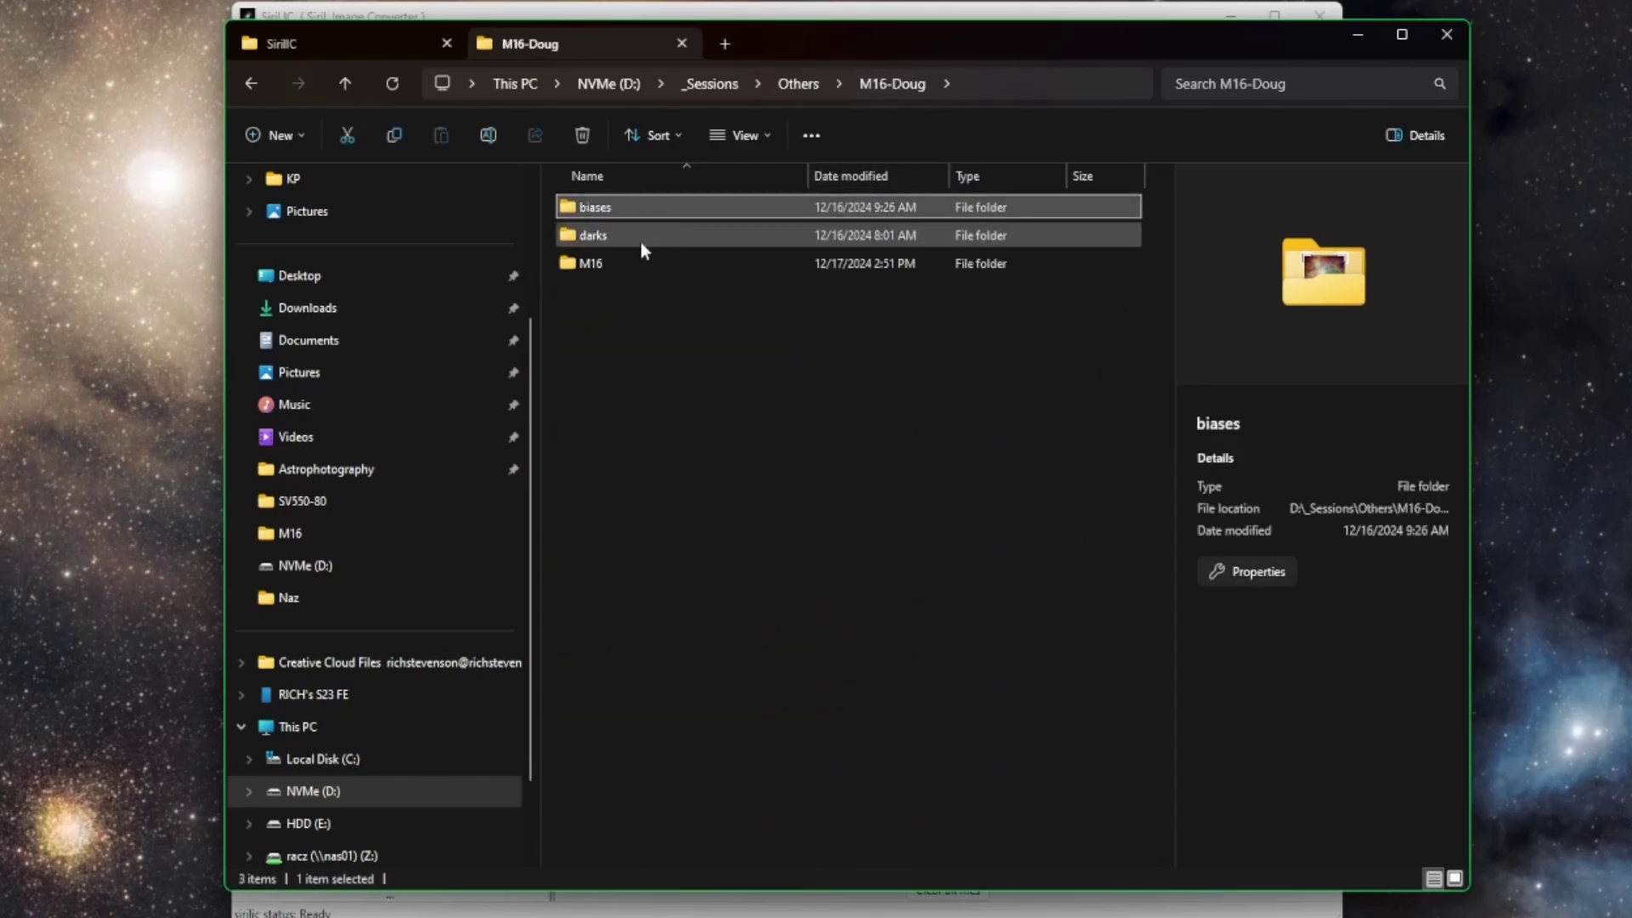
{"action": "left_click", "coordinate": [640, 240]}
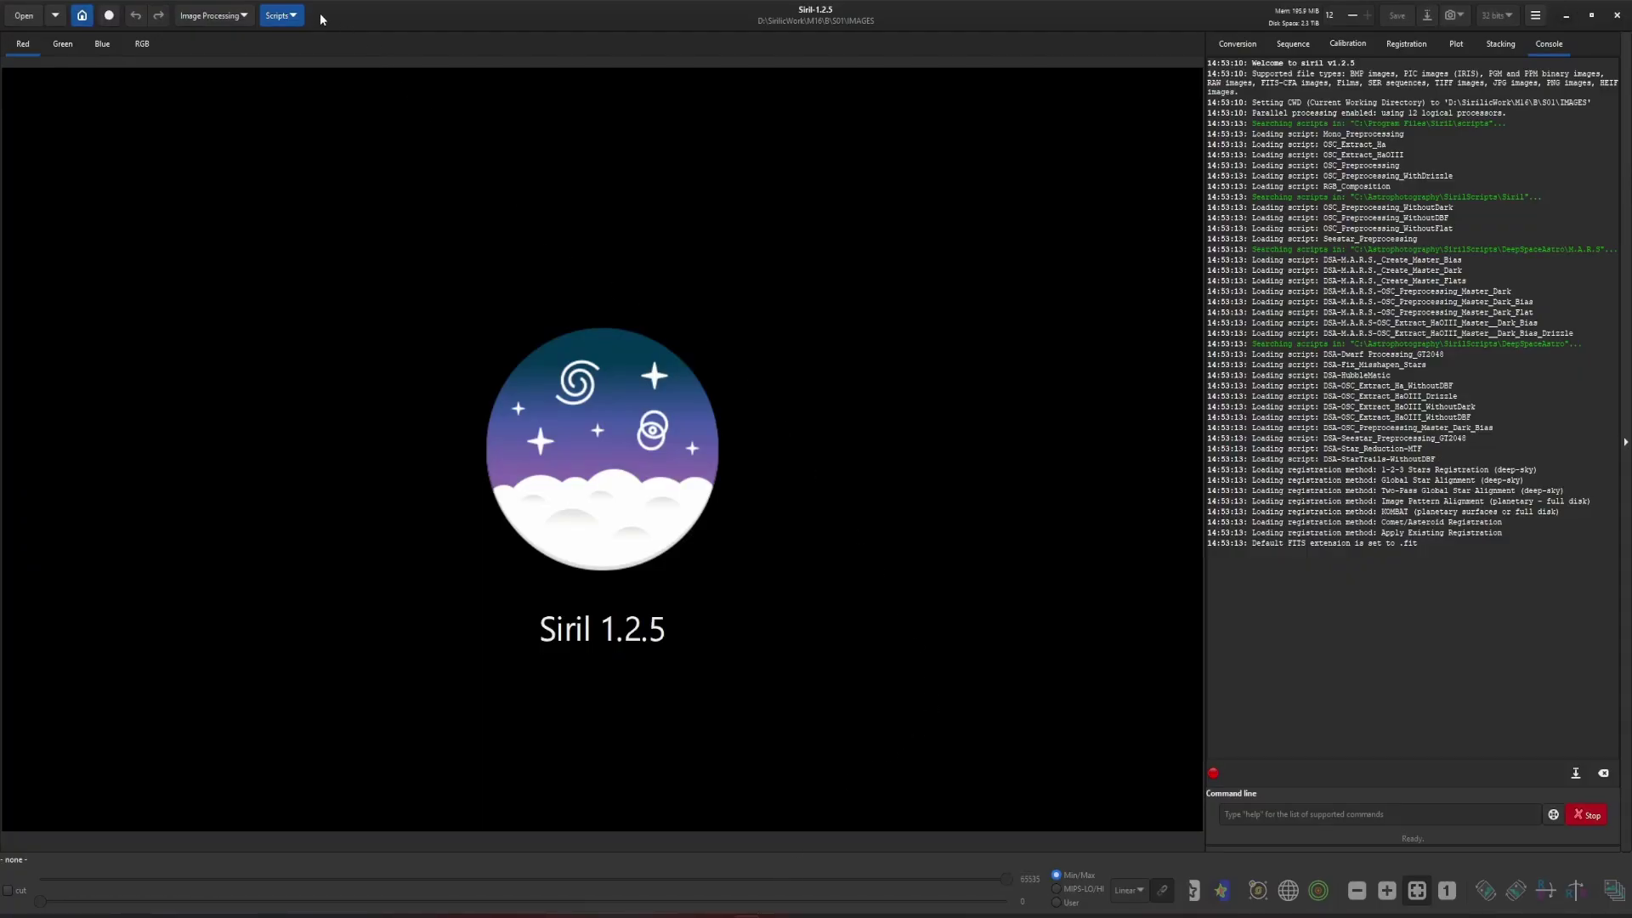
Step: Review Siril's available scripts, including those for creating master bias and dark frames
{"action": "left_click", "coordinate": [282, 15]}
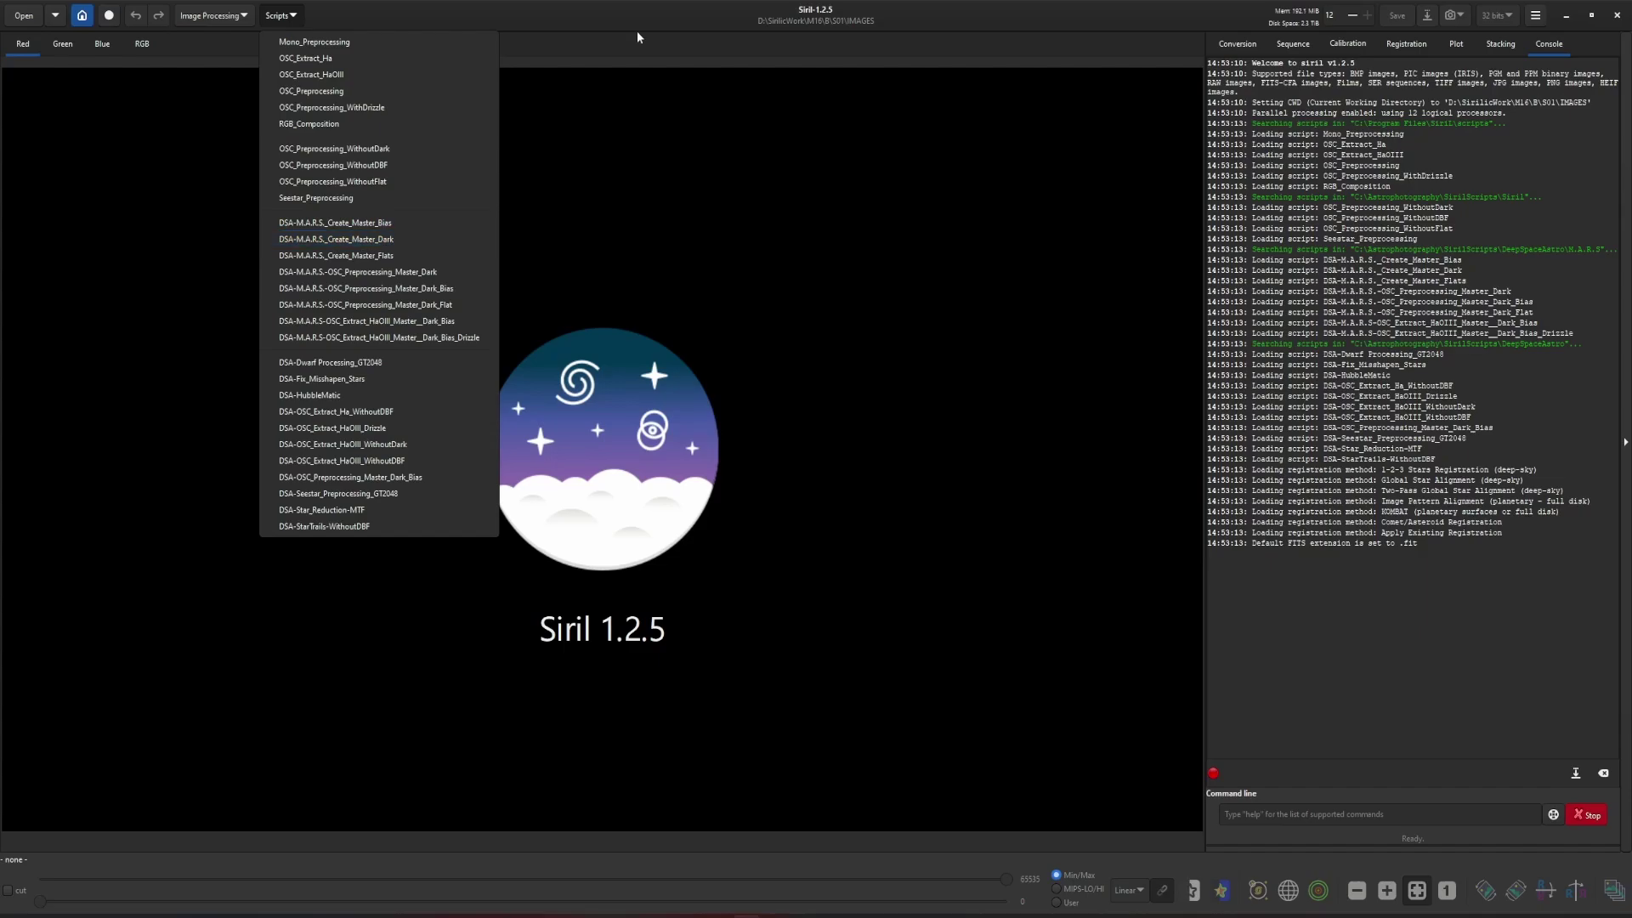
{"action": "left_click", "coordinate": [787, 192]}
Step: Open D:\Masters in a new File Explorer tab and inspect the 300s dark and Artemis-M bias master files
{"action": "key", "text": "alt+Tab"}
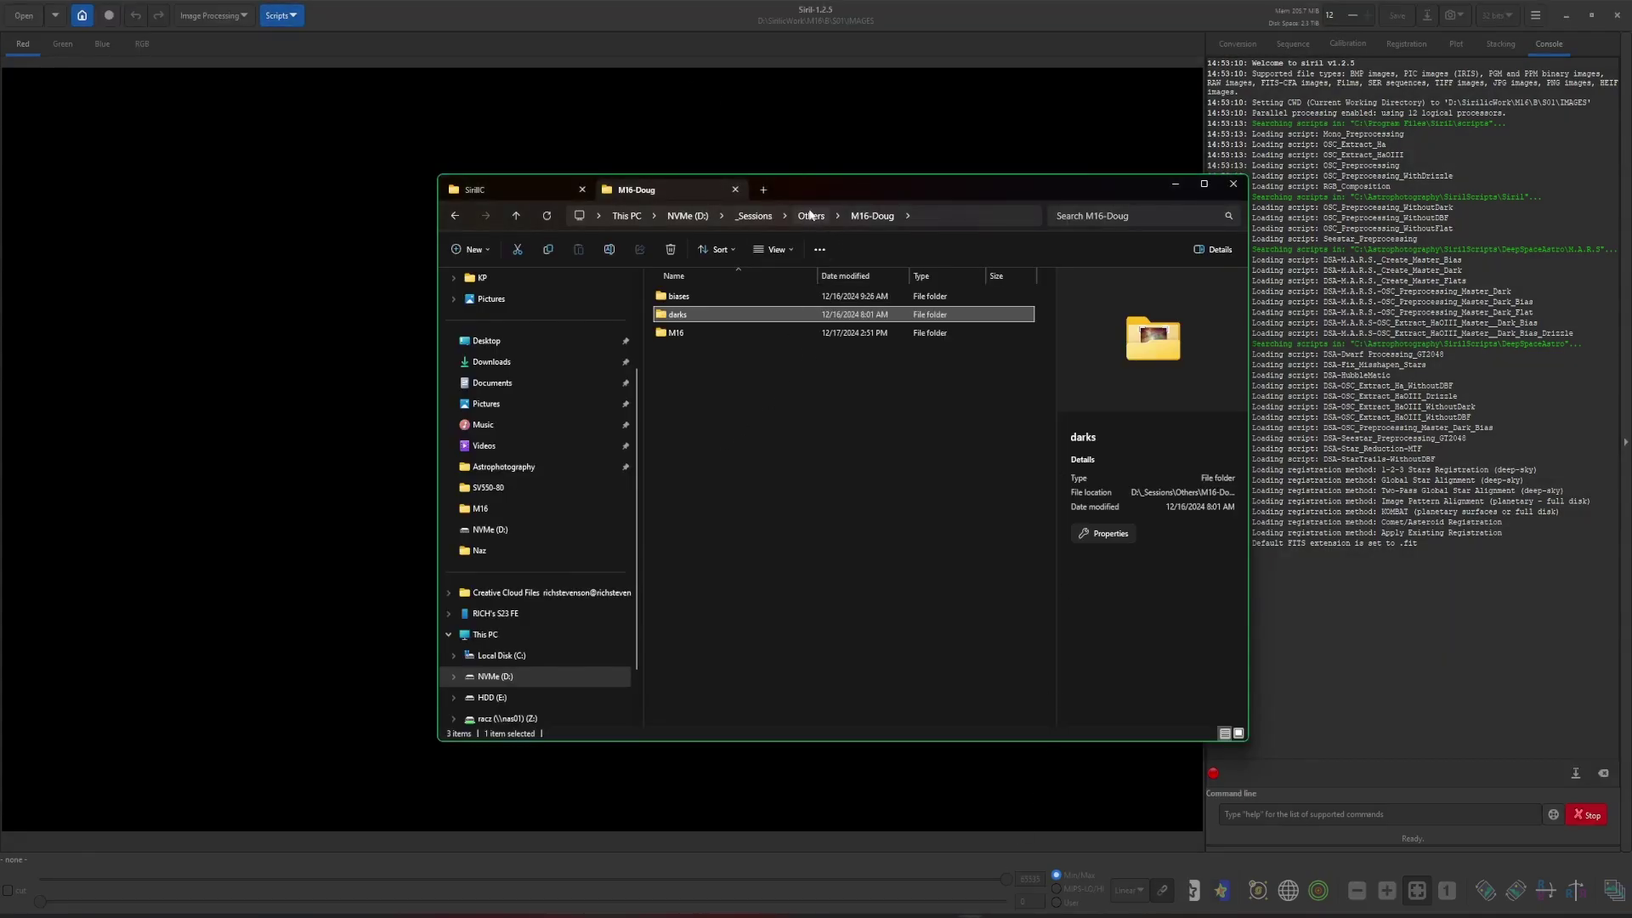
{"action": "left_click", "coordinate": [764, 190]}
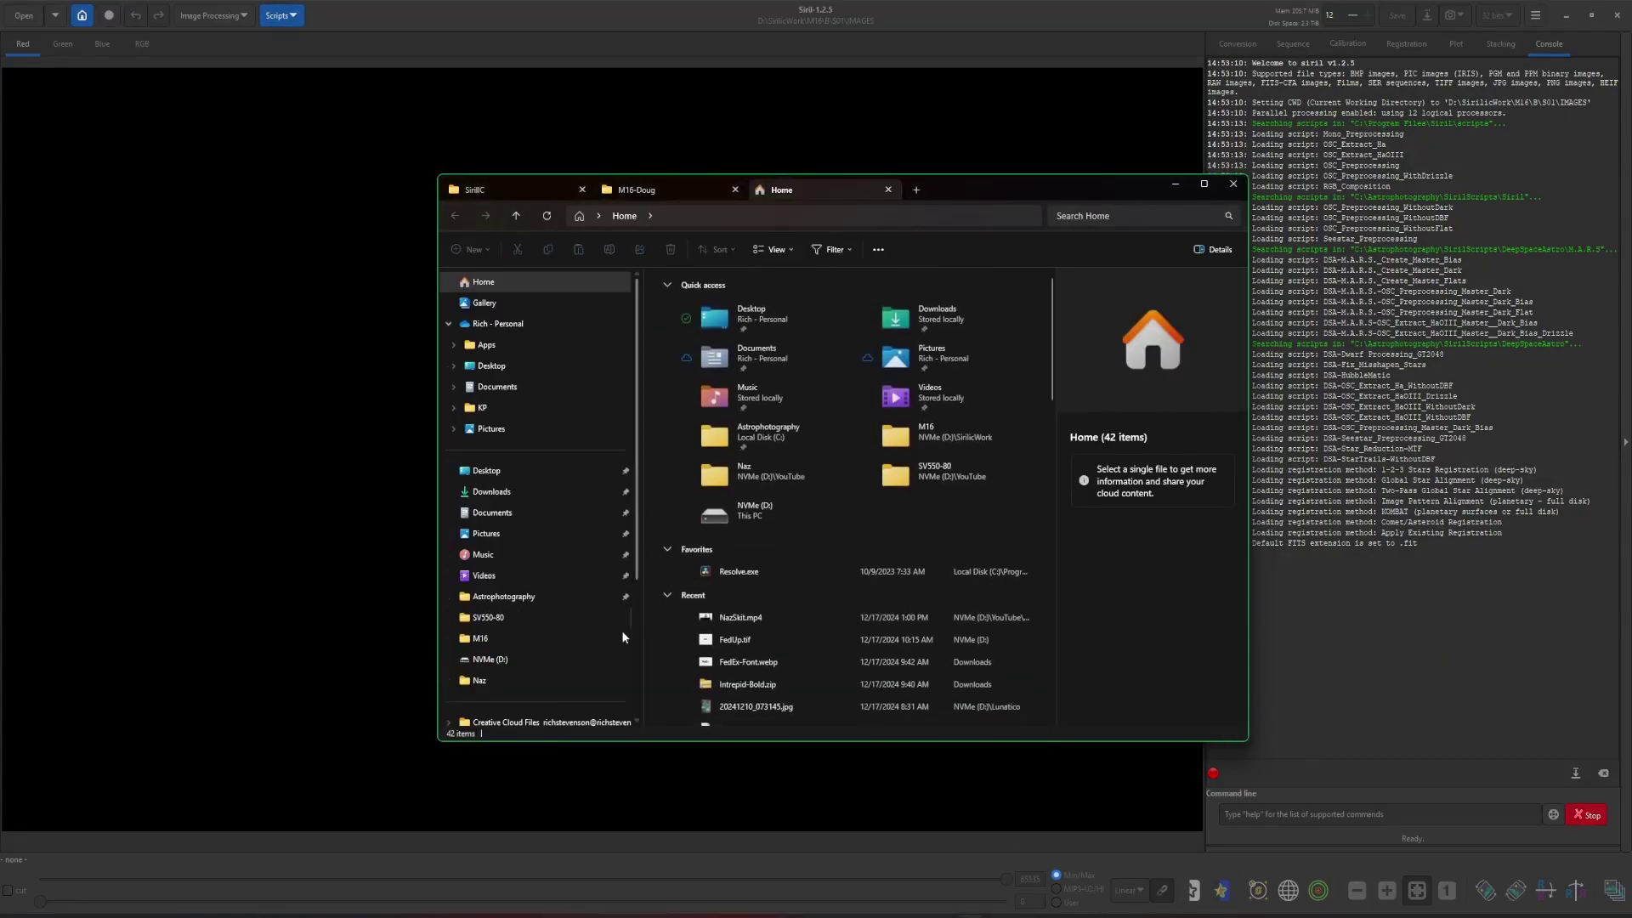
{"action": "left_click", "coordinate": [527, 660]}
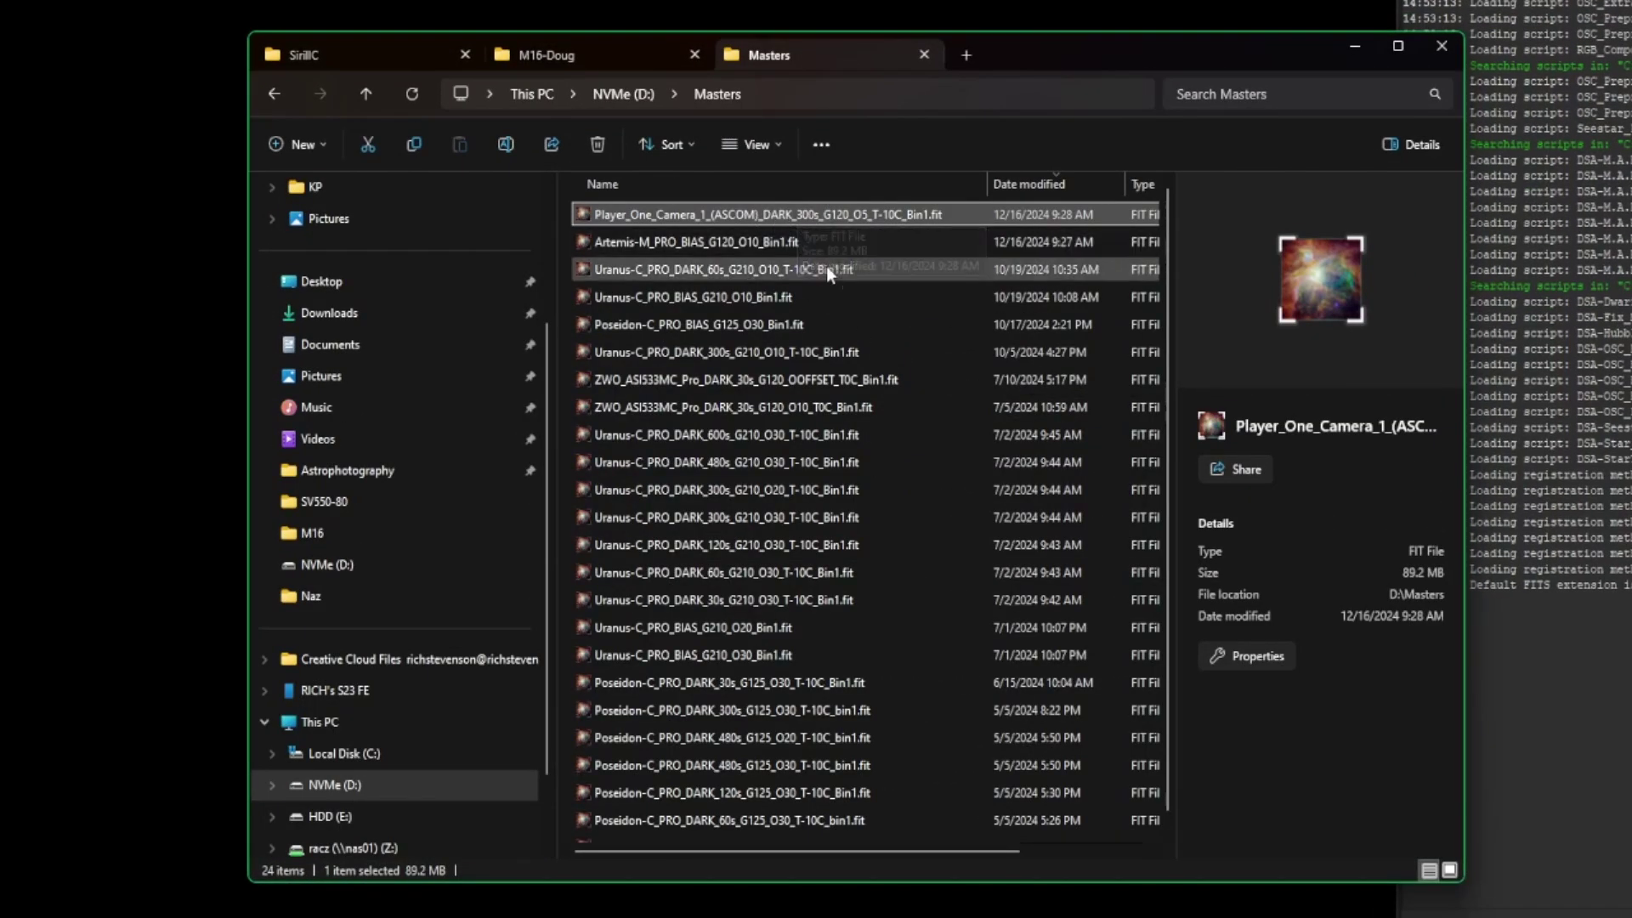
{"action": "left_click", "coordinate": [714, 242]}
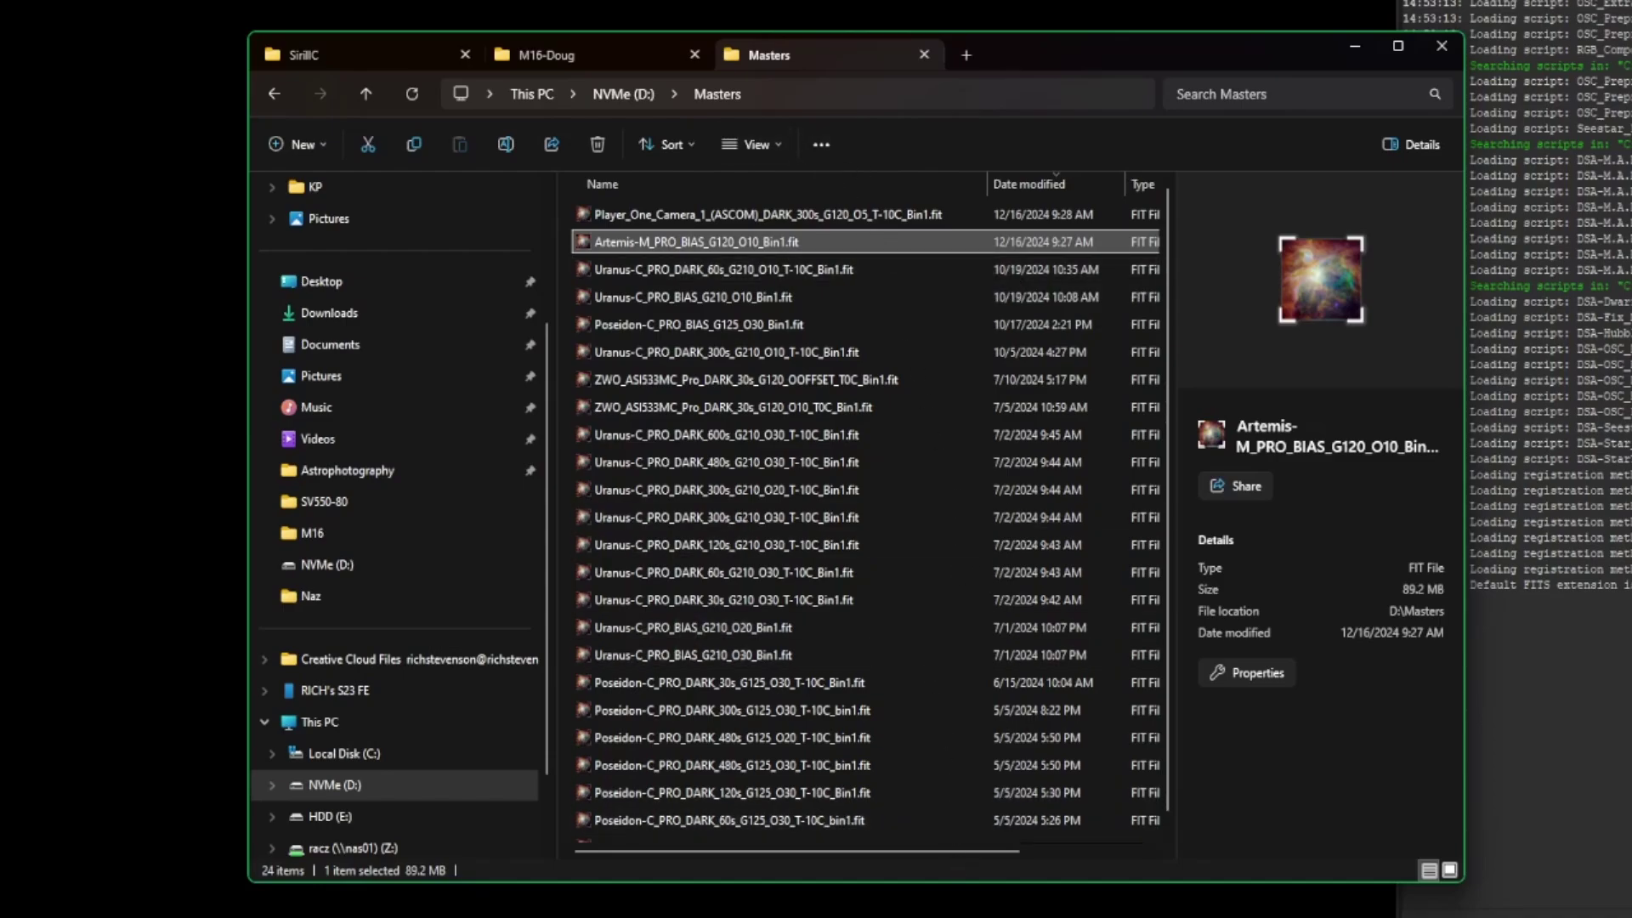
Step: Back in Siril IC, choose D:\Masters\Artemis-M_PRO_BIAS_G120_O10_Bin1.fit as the default bias master for the whole project
{"action": "key", "text": "alt+Tab"}
{"action": "left_click", "coordinate": [313, 51]}
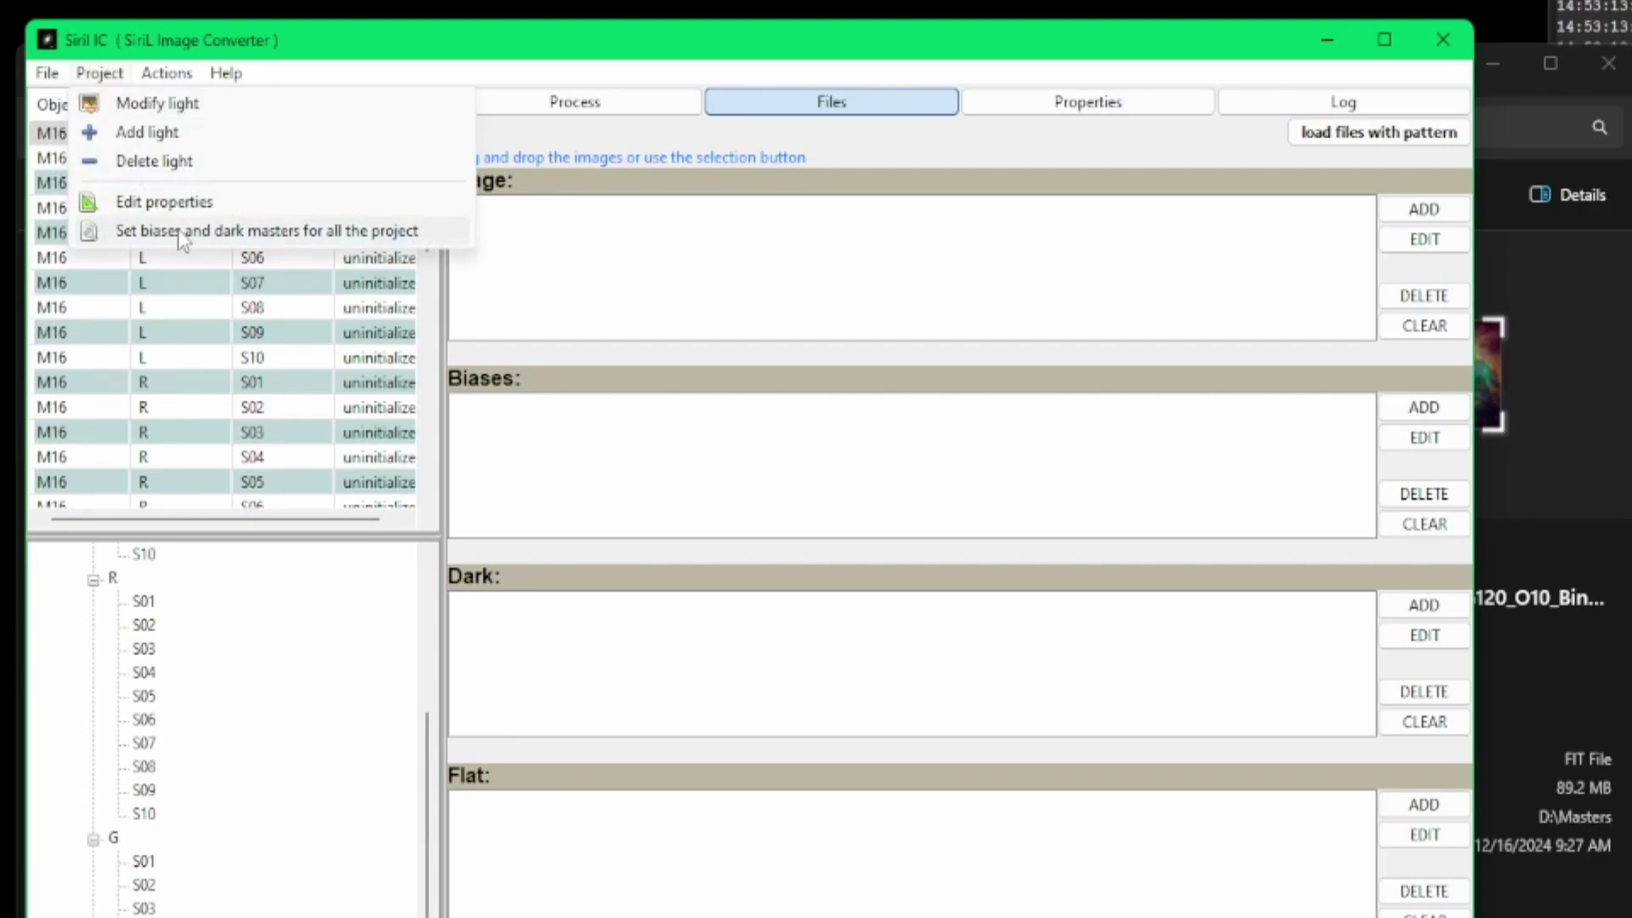
{"action": "left_click", "coordinate": [179, 231]}
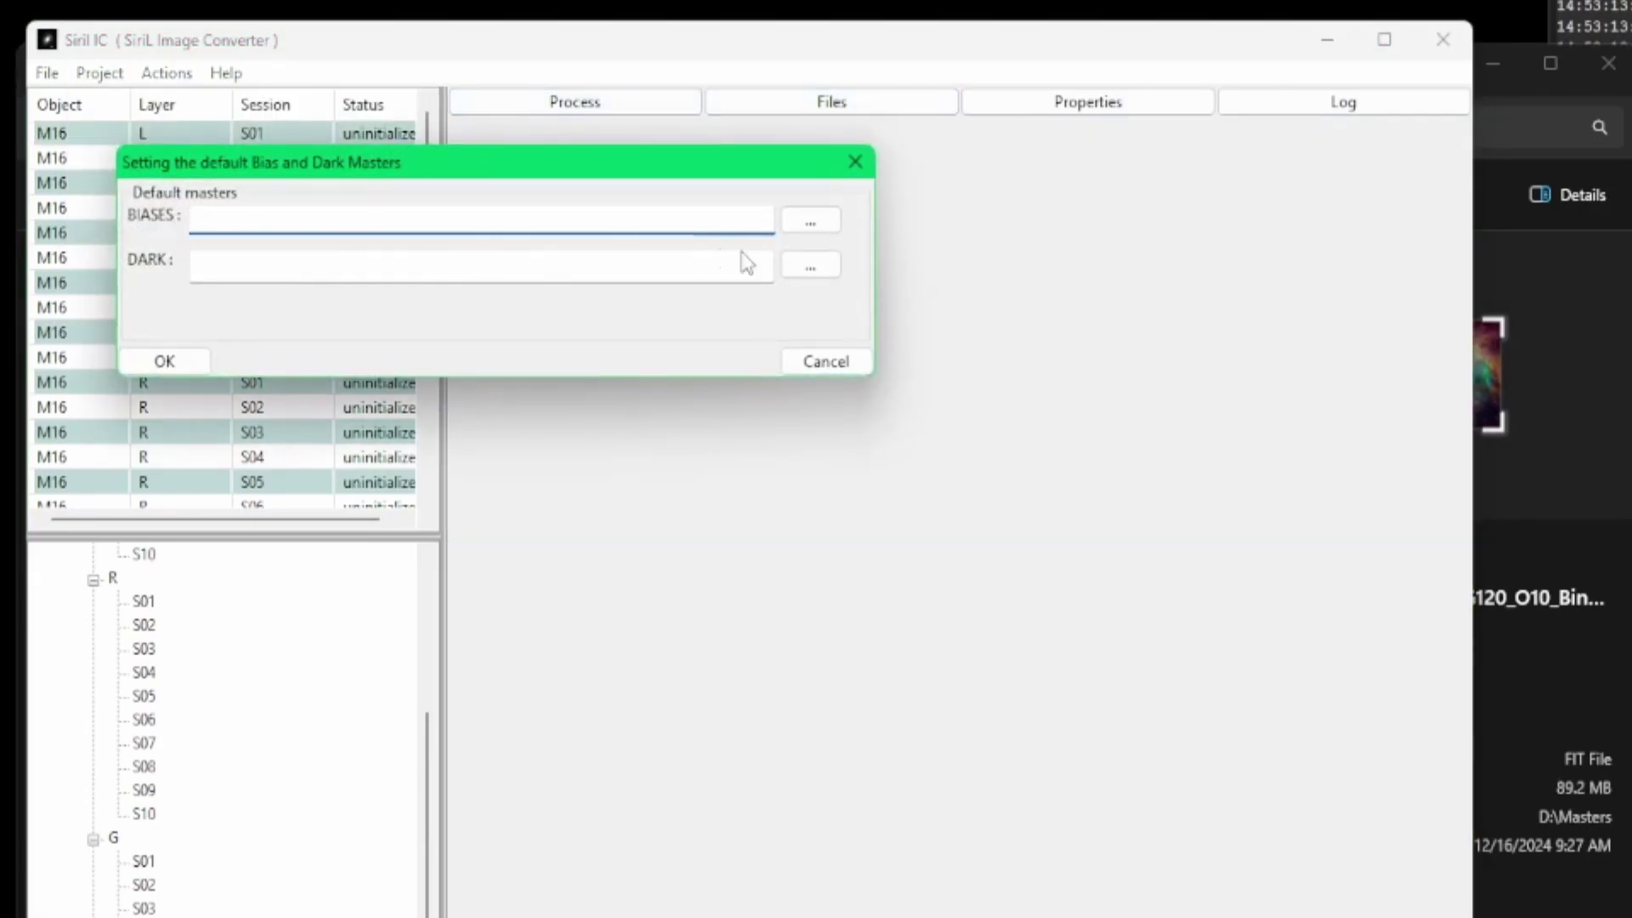
{"action": "left_click", "coordinate": [804, 221]}
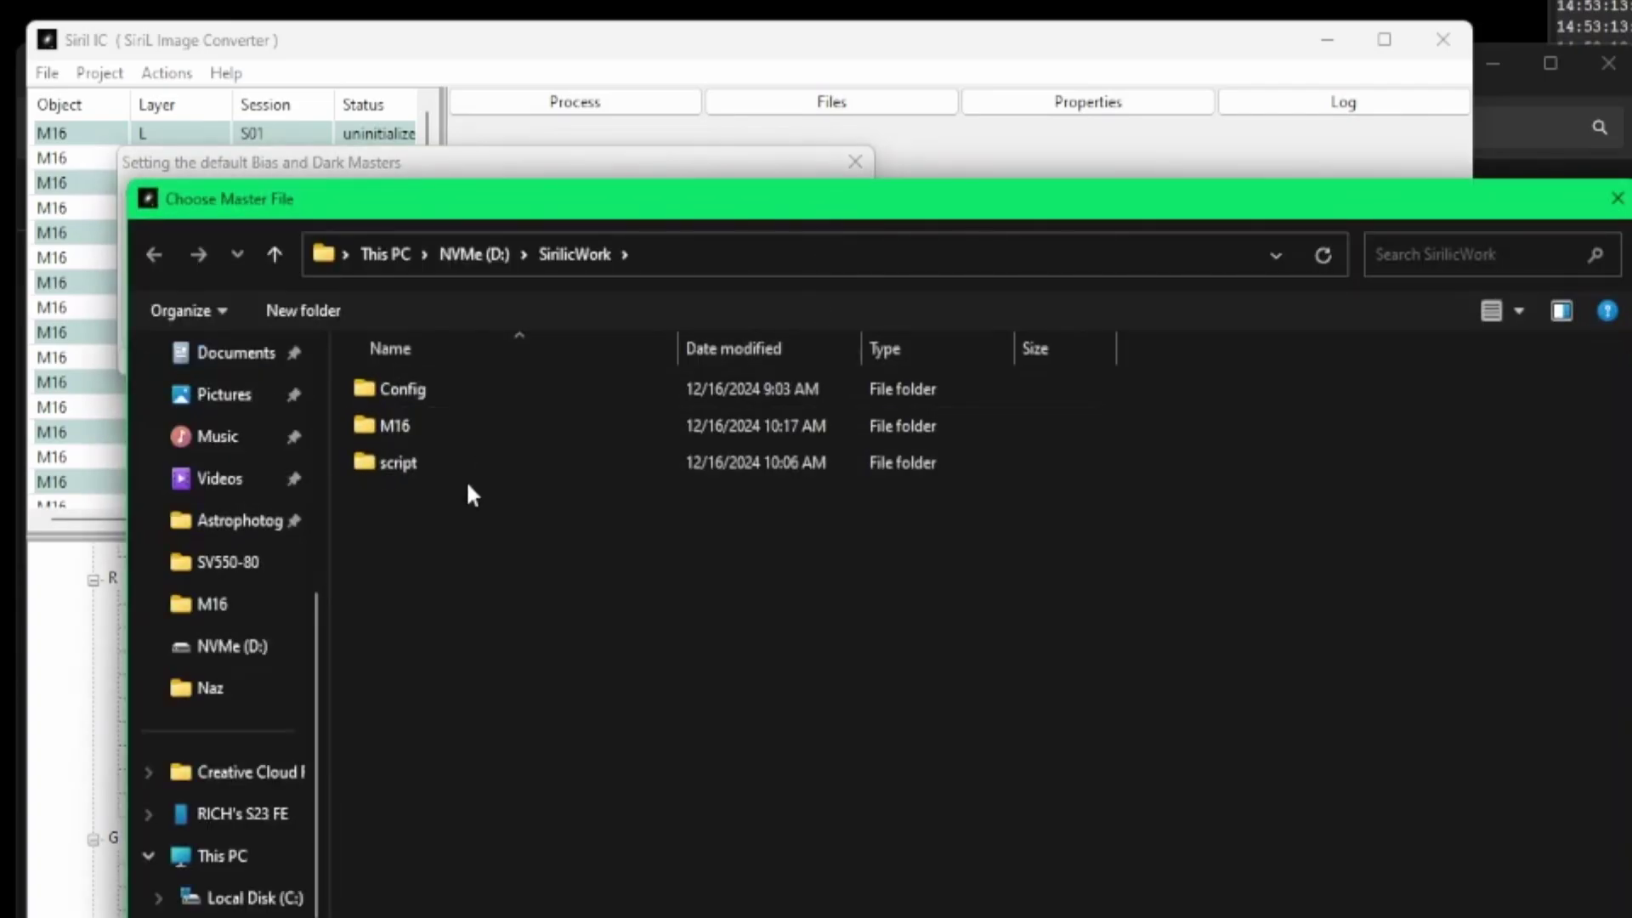
{"action": "key", "text": "alt+Up"}
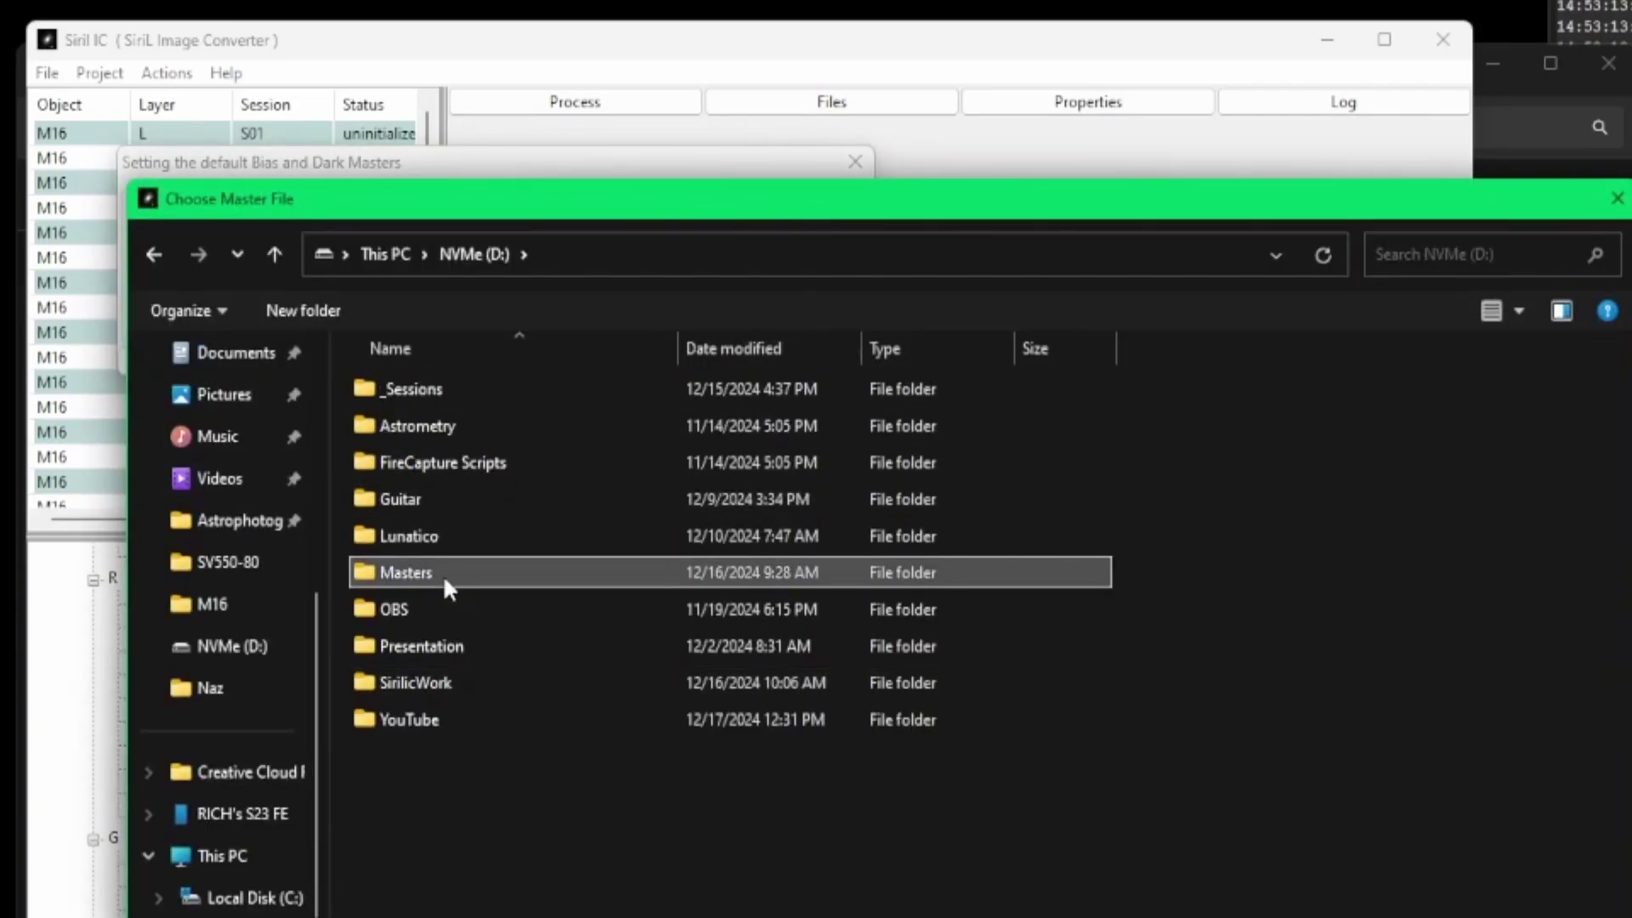
{"action": "double_click", "coordinate": [442, 574]}
{"action": "double_click", "coordinate": [515, 388]}
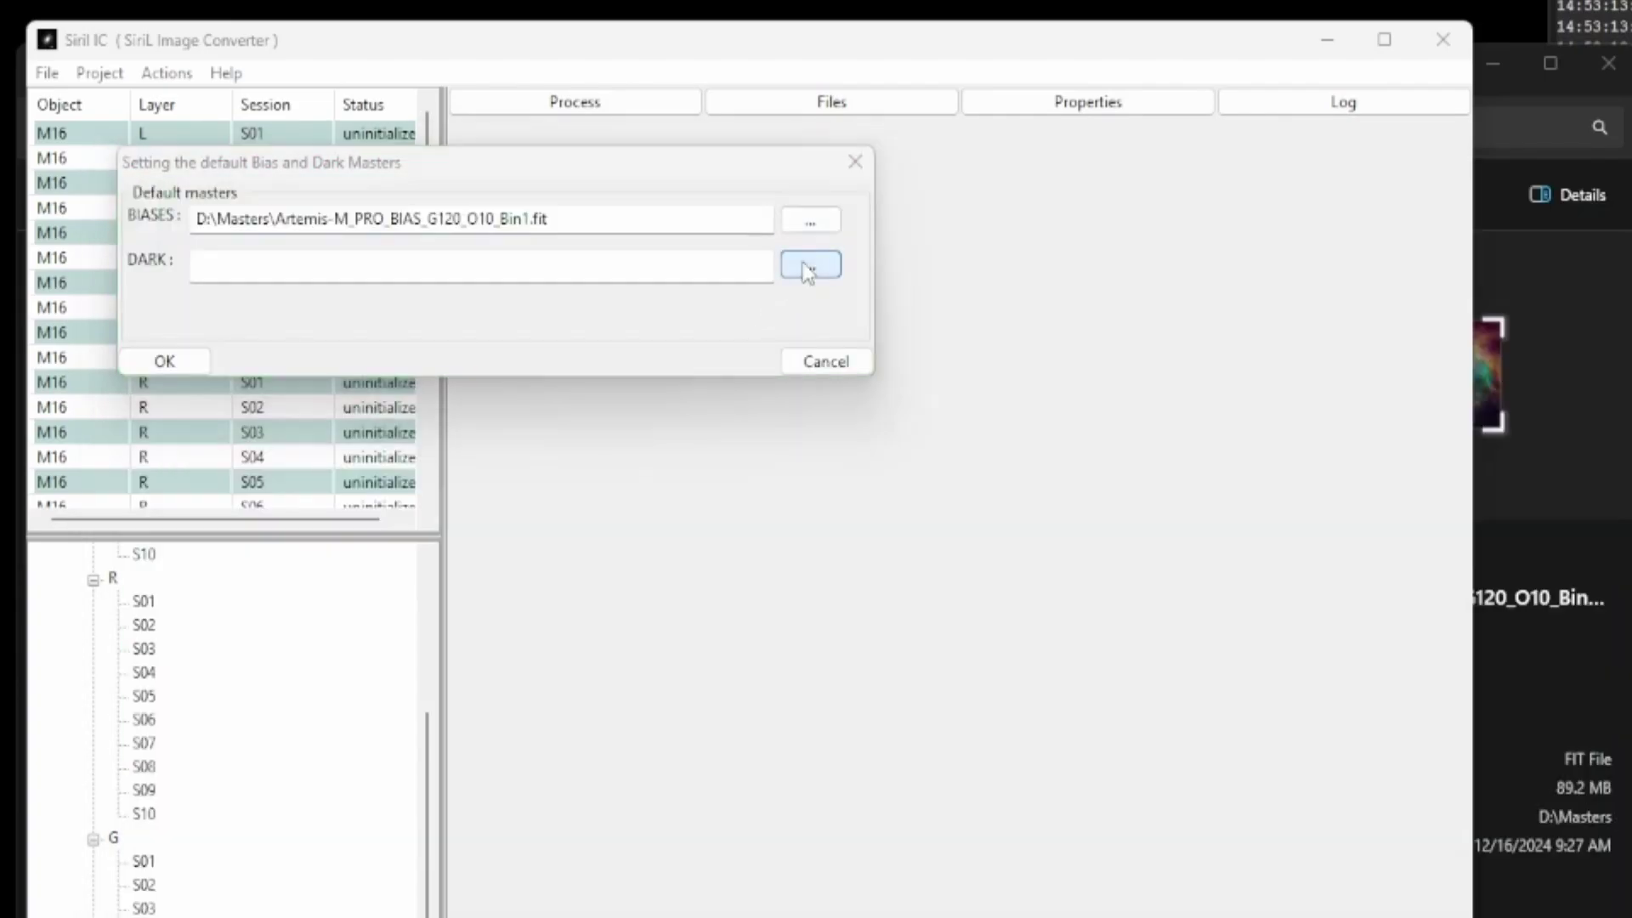
Step: Set the project's default dark master to D:\Masters\Player_One_Camera_1_(ASCOM)_DARK_300s_G120_O5_T-10C_Bin1.fit and apply both default masters
{"action": "left_click", "coordinate": [809, 266]}
{"action": "key", "text": "alt+Up"}
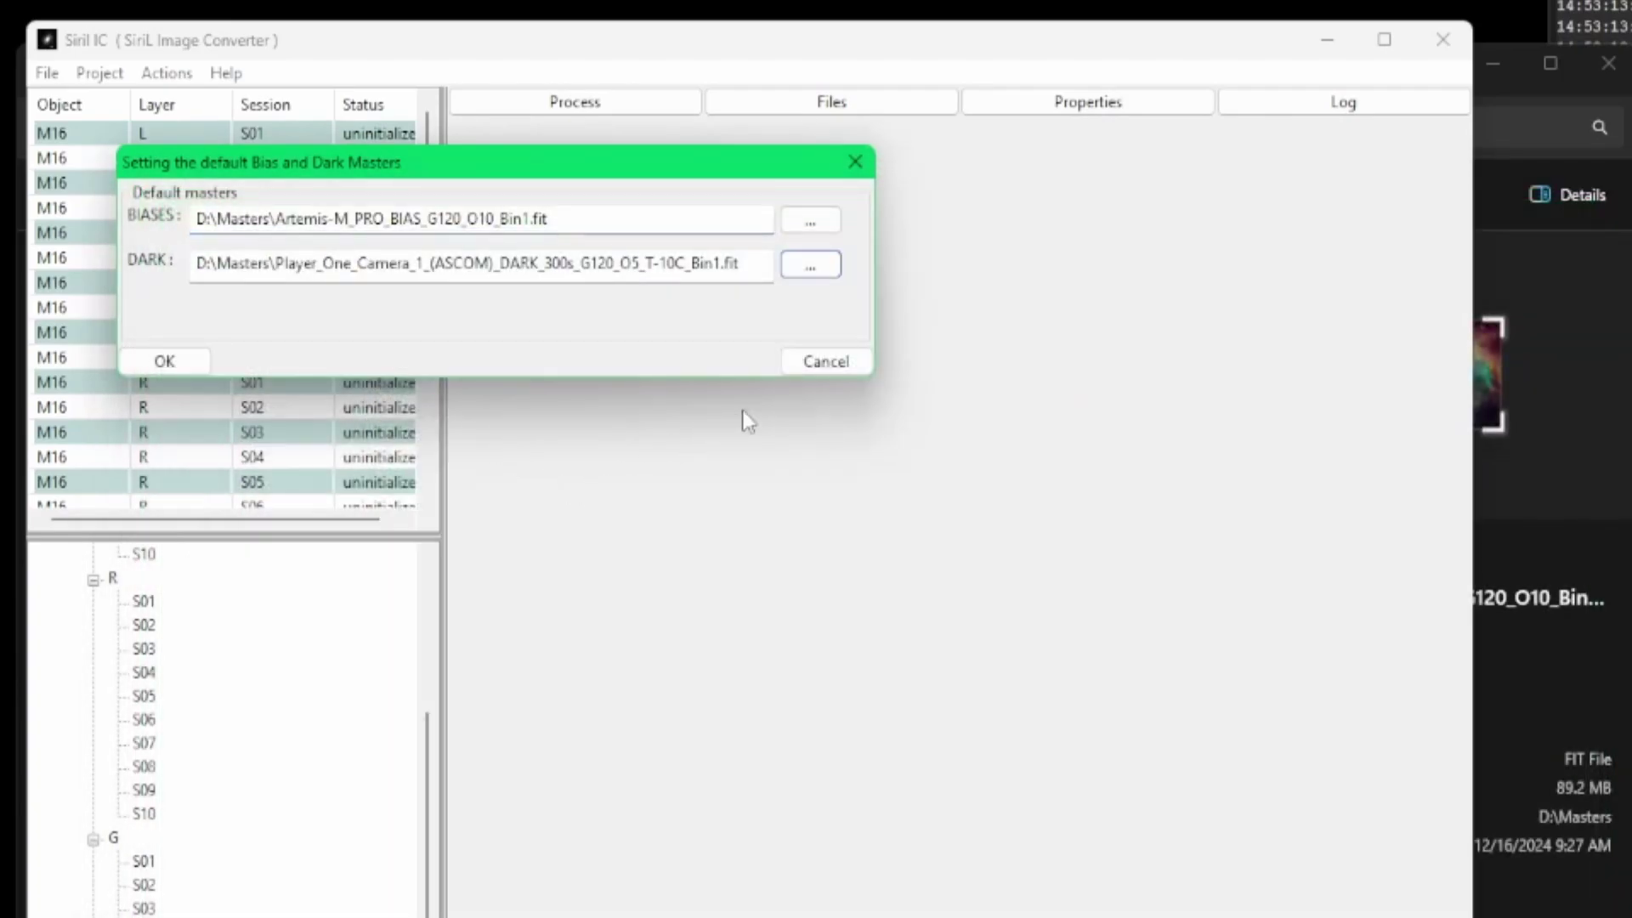
{"action": "left_click", "coordinate": [170, 363]}
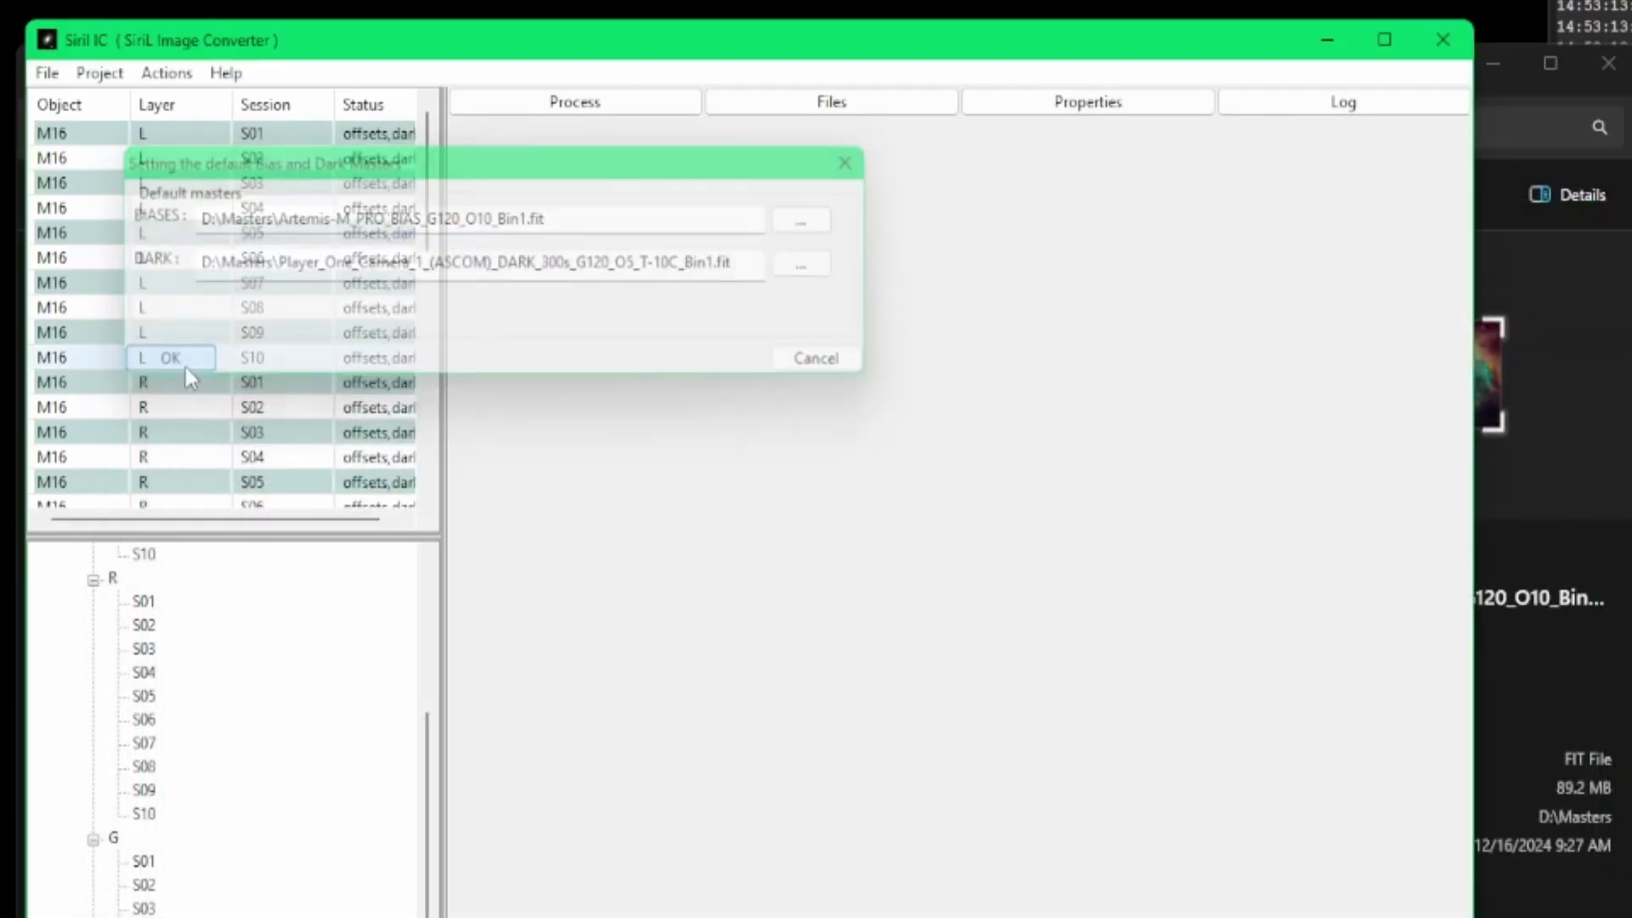
Step: Check the file lists of several L and R sessions for the assigned bias and dark masters
{"action": "left_click", "coordinate": [262, 134]}
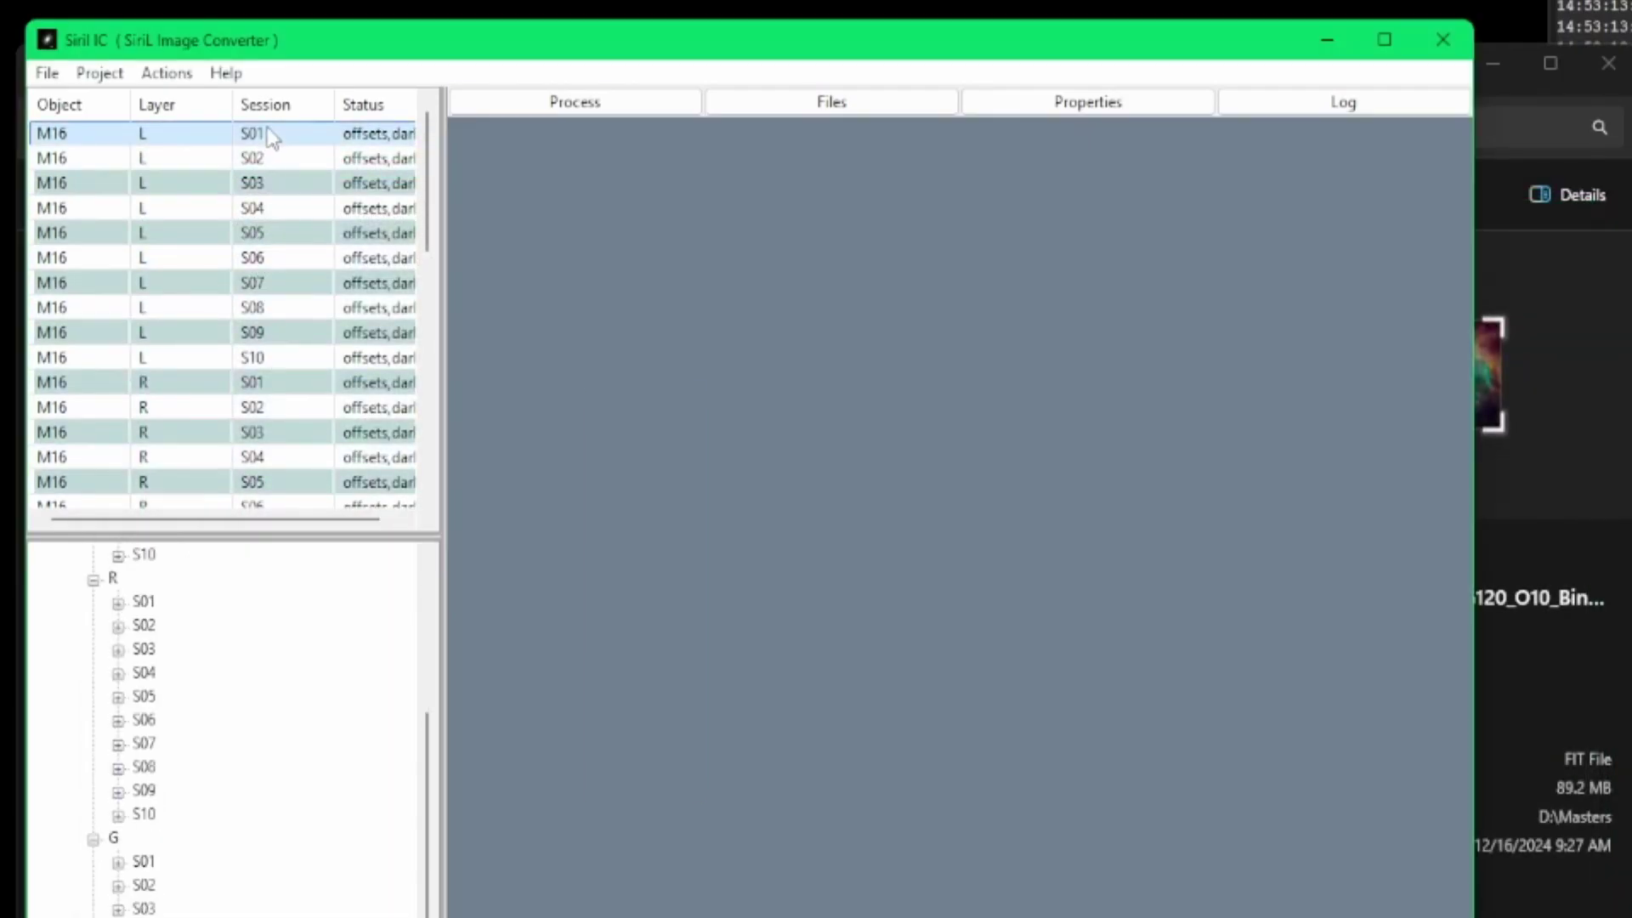
{"action": "left_click", "coordinate": [831, 103]}
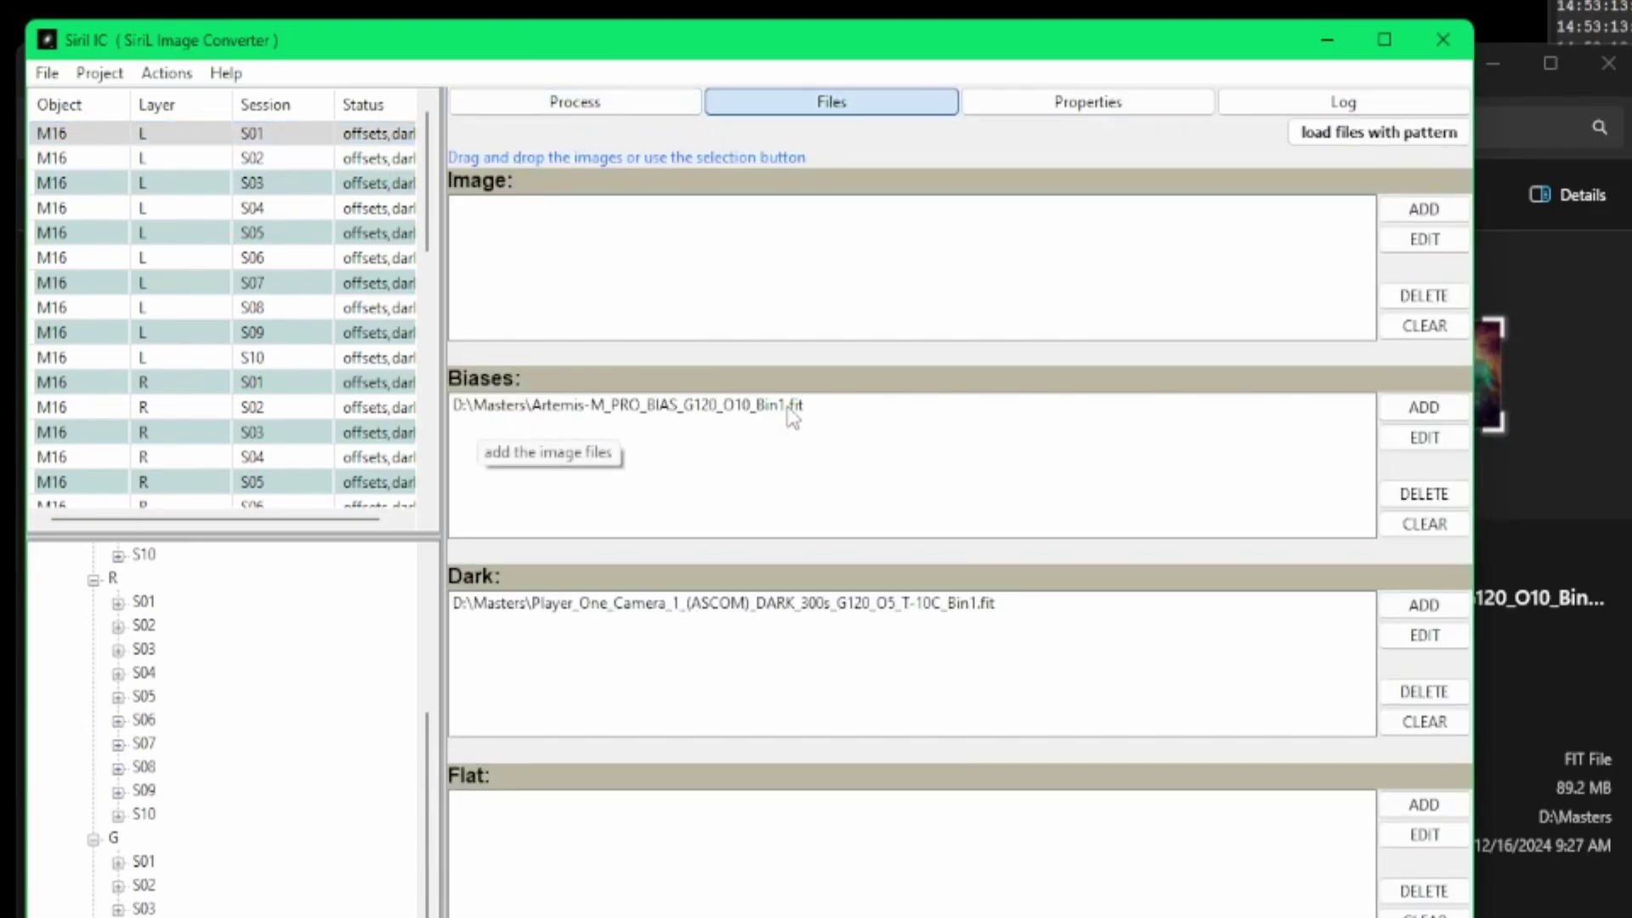
{"action": "left_click", "coordinate": [298, 183]}
{"action": "left_click", "coordinate": [283, 211]}
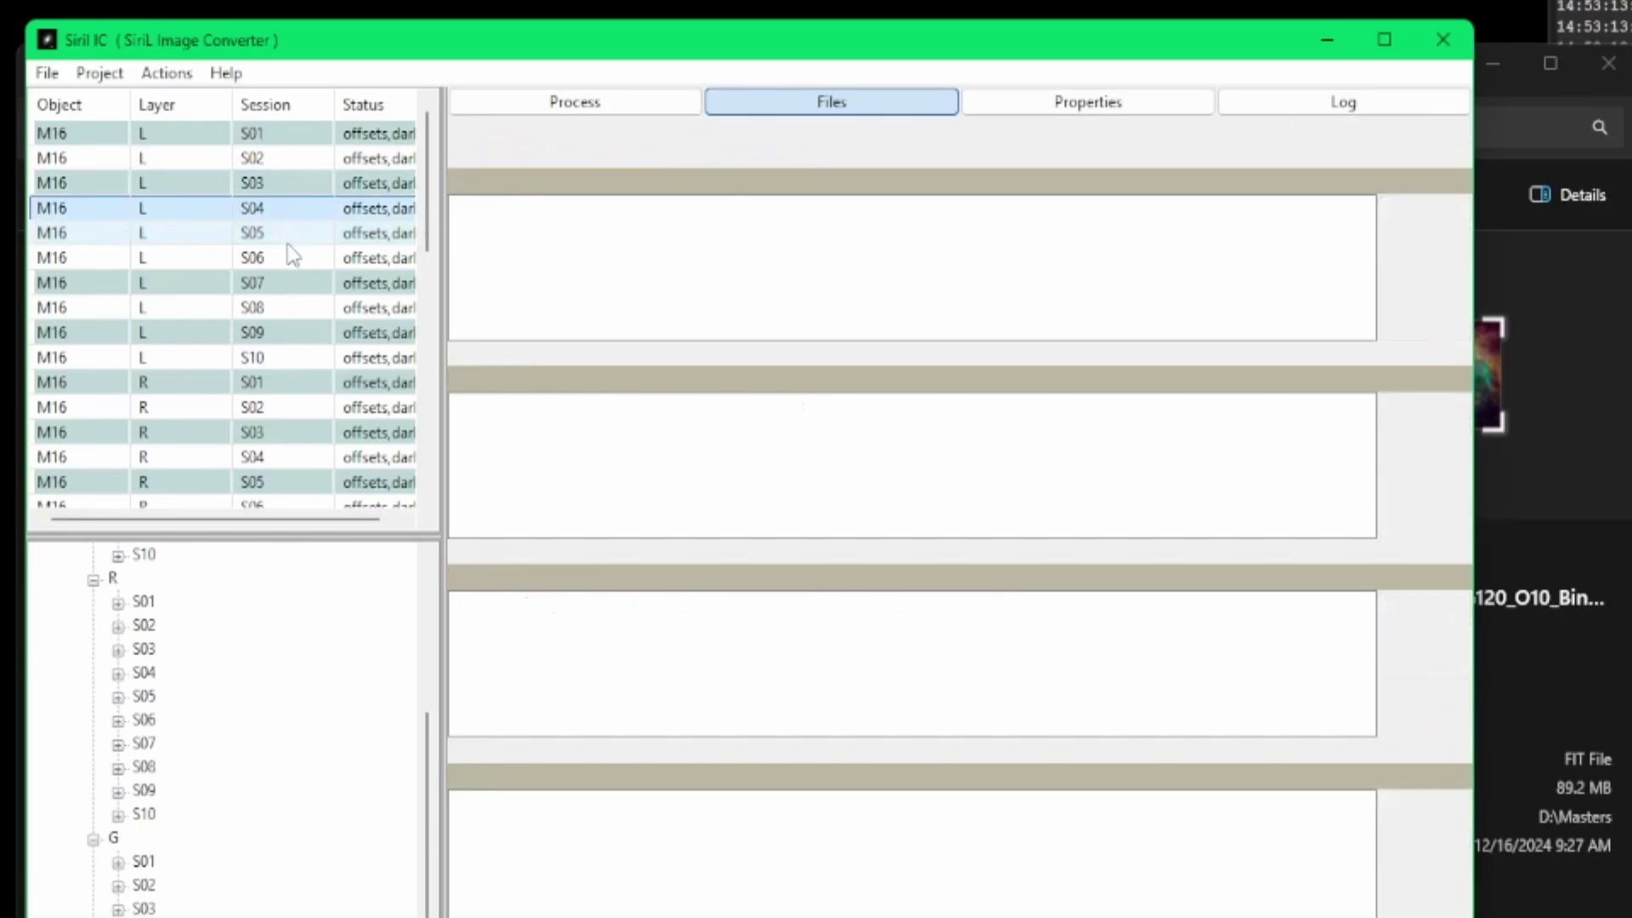
{"action": "left_click", "coordinate": [285, 456]}
{"action": "left_click", "coordinate": [295, 506]}
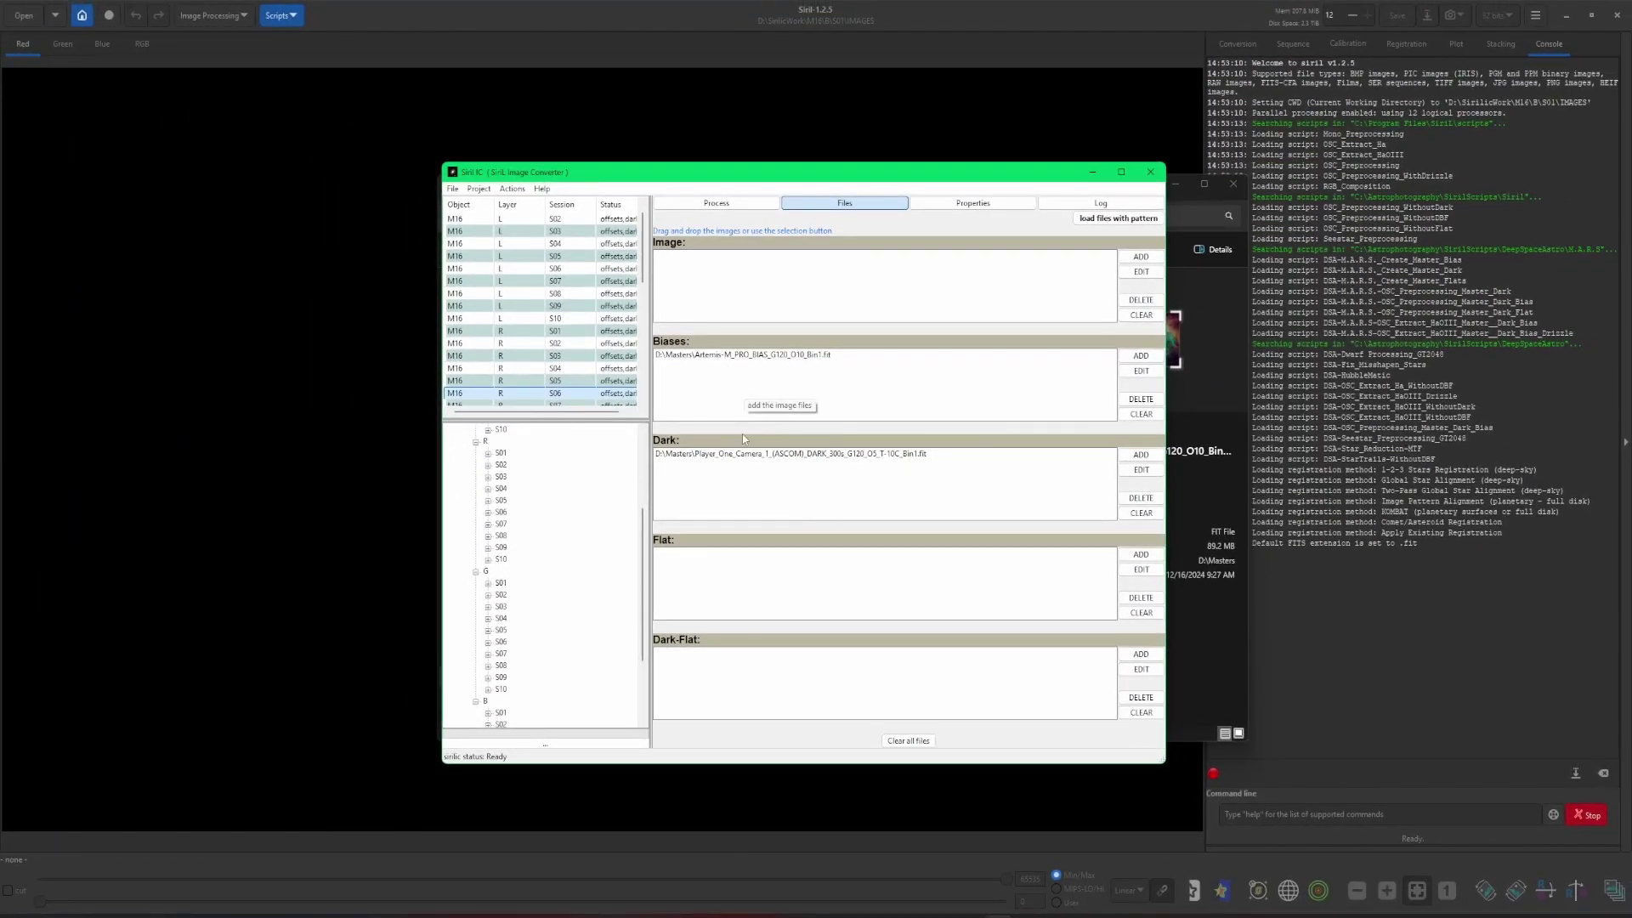
{"action": "scroll", "coordinate": [582, 229], "scroll_direction": "up", "scroll_amount": 1}
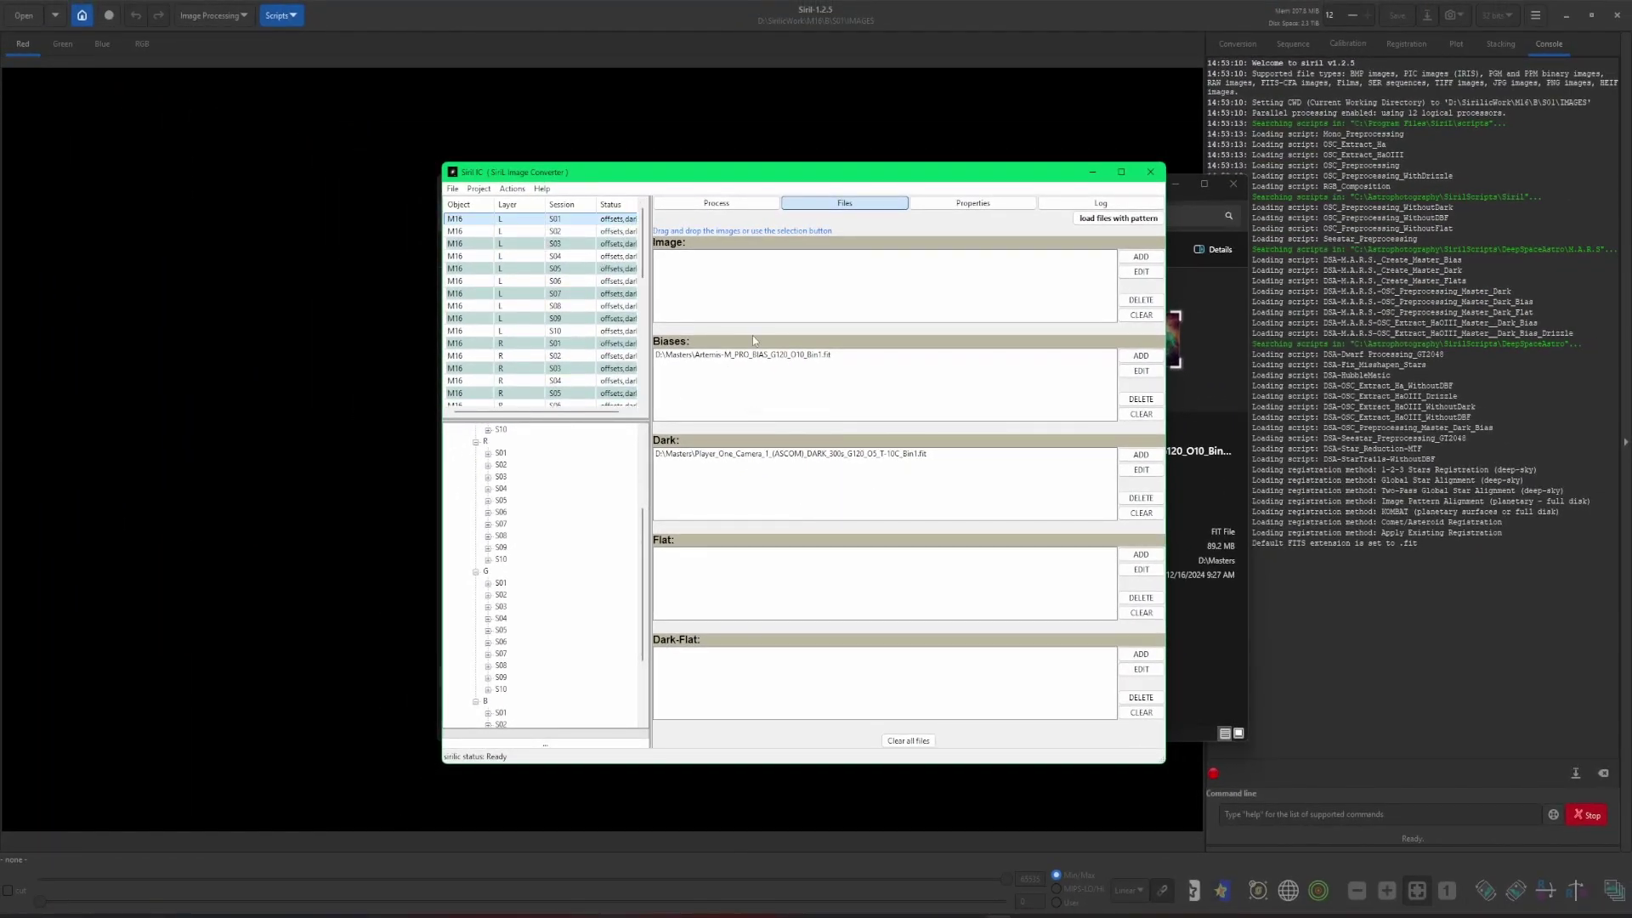
{"action": "left_click_drag", "start_coordinate": [640, 530], "coordinate": [660, 434]}
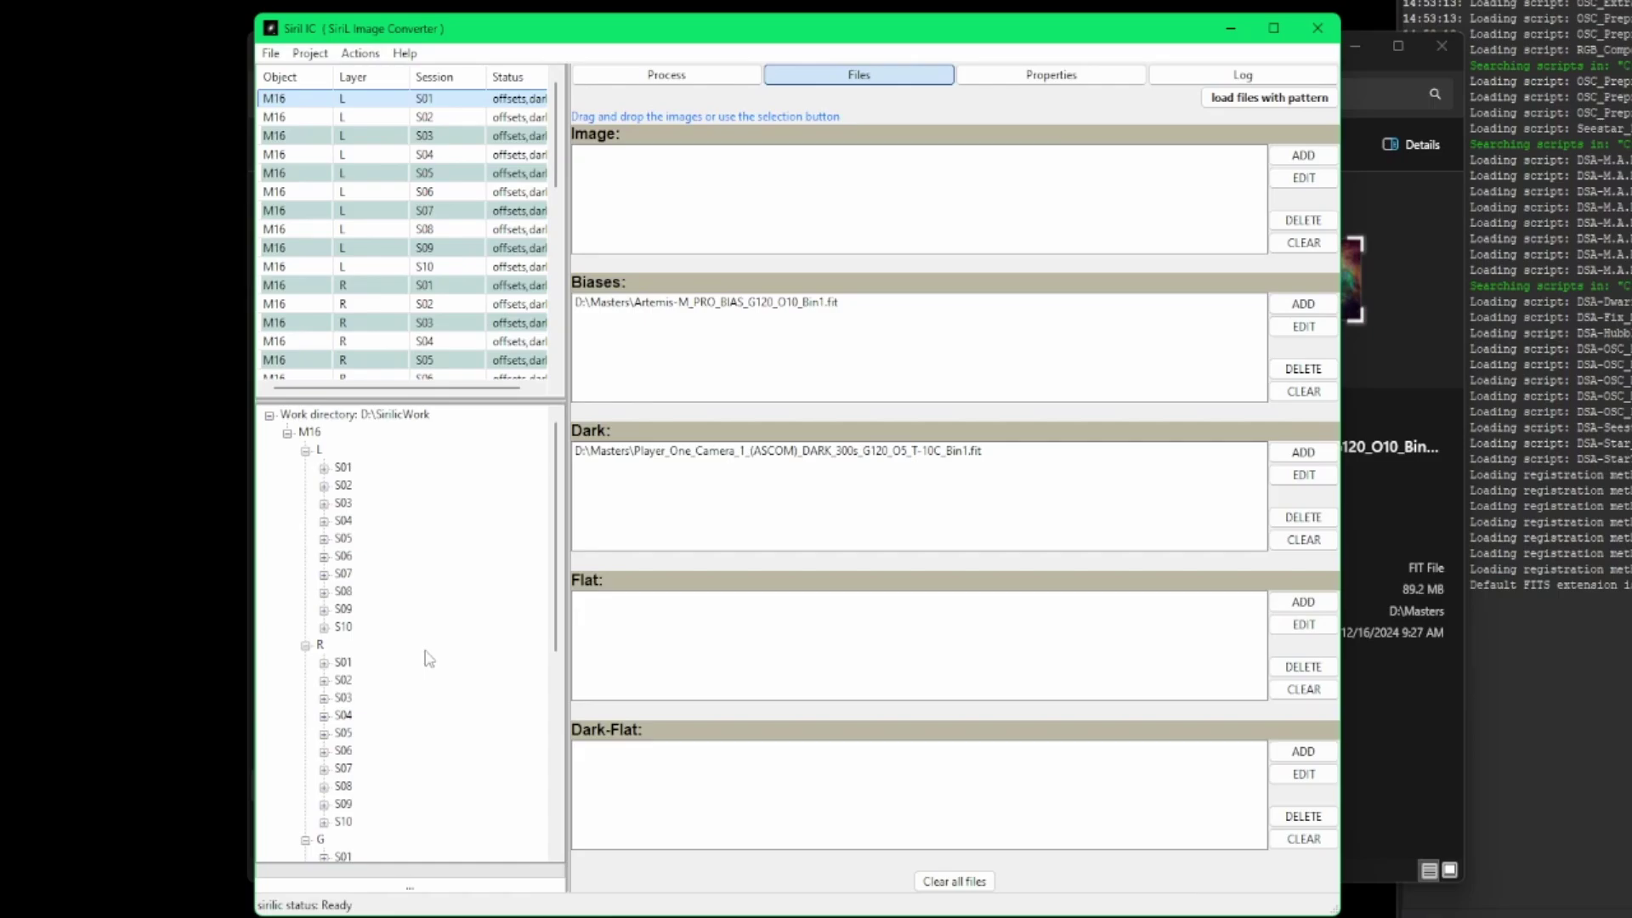
Step: Switch to File Explorer and open the M16_2024-07-12 session folder inside the M16 folder
{"action": "key", "text": "alt+Tab"}
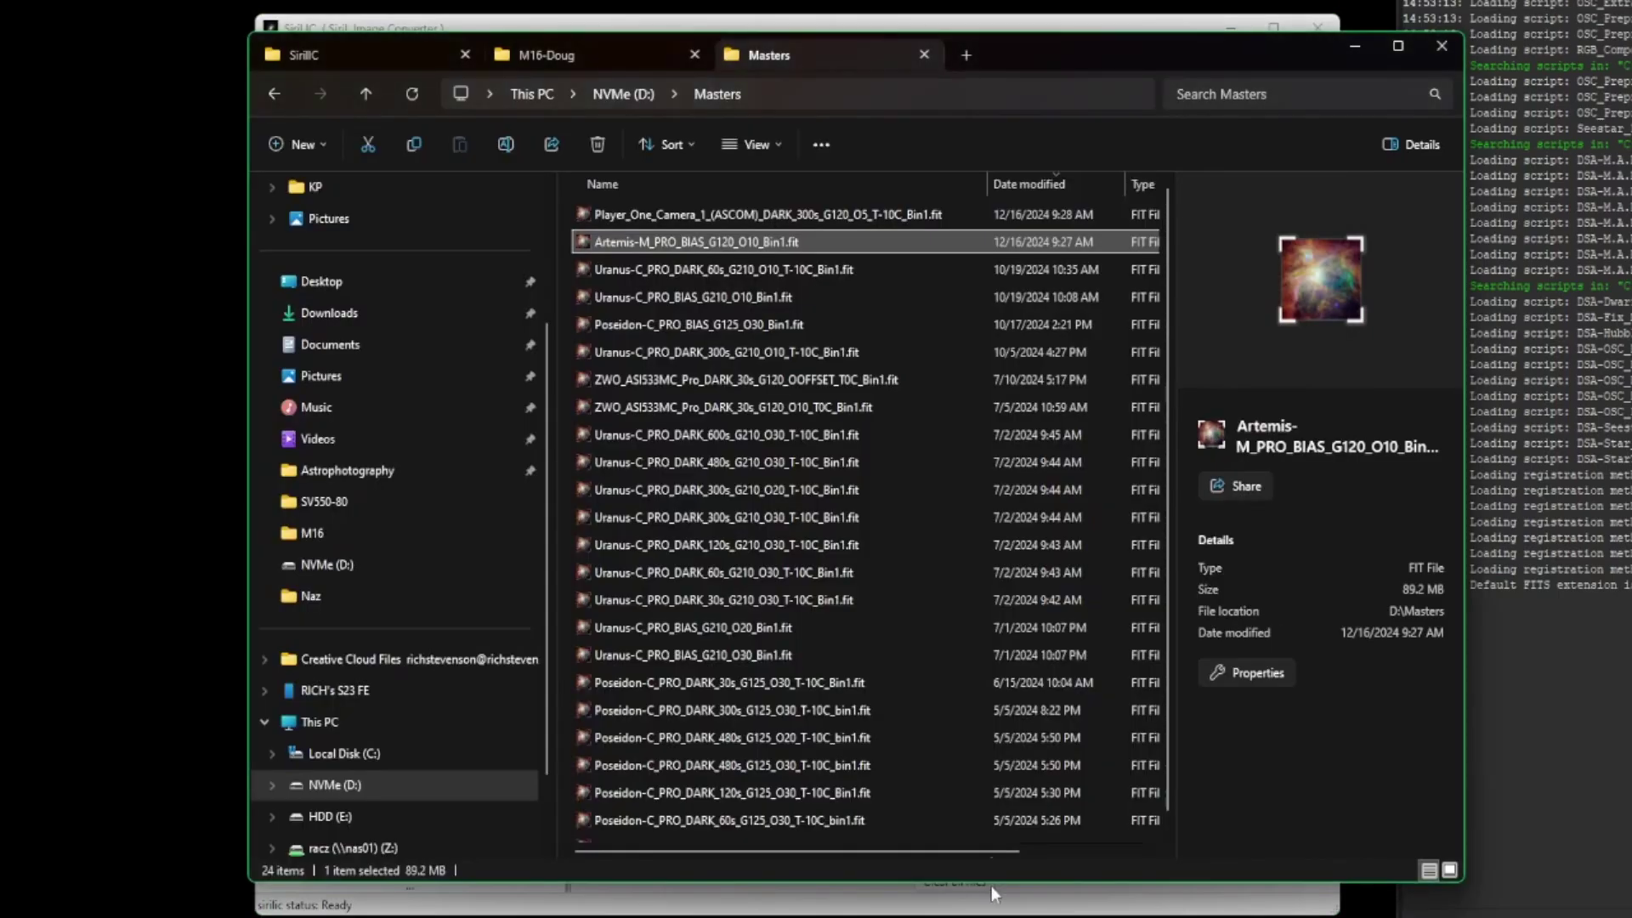
{"action": "left_click", "coordinate": [548, 54]}
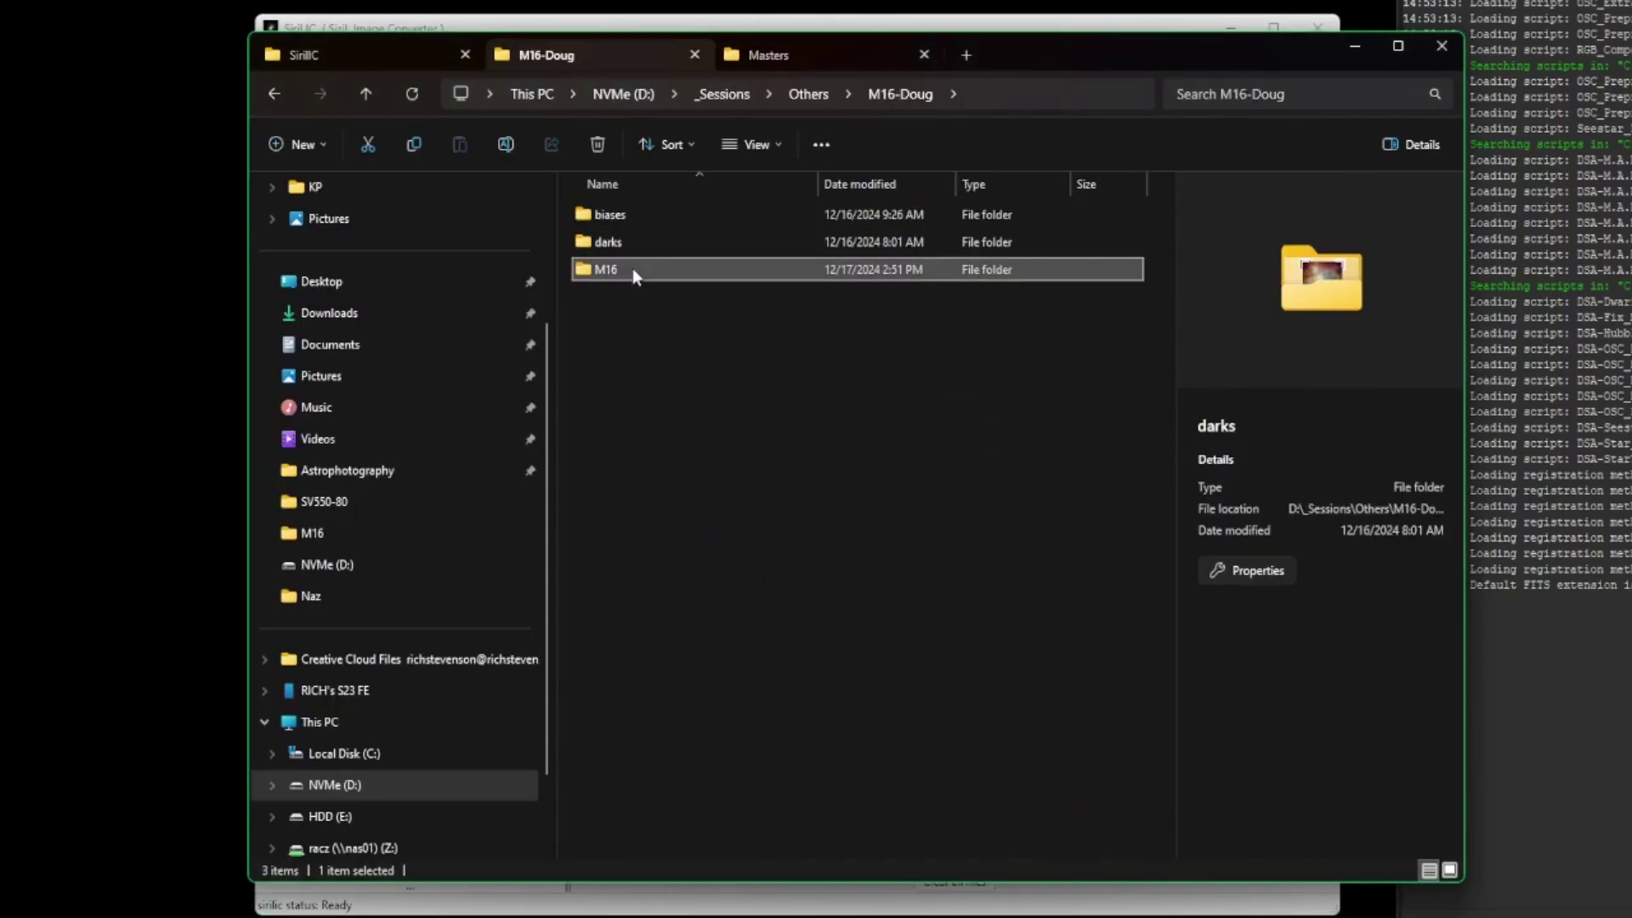
{"action": "double_click", "coordinate": [633, 272]}
{"action": "left_click", "coordinate": [633, 269]}
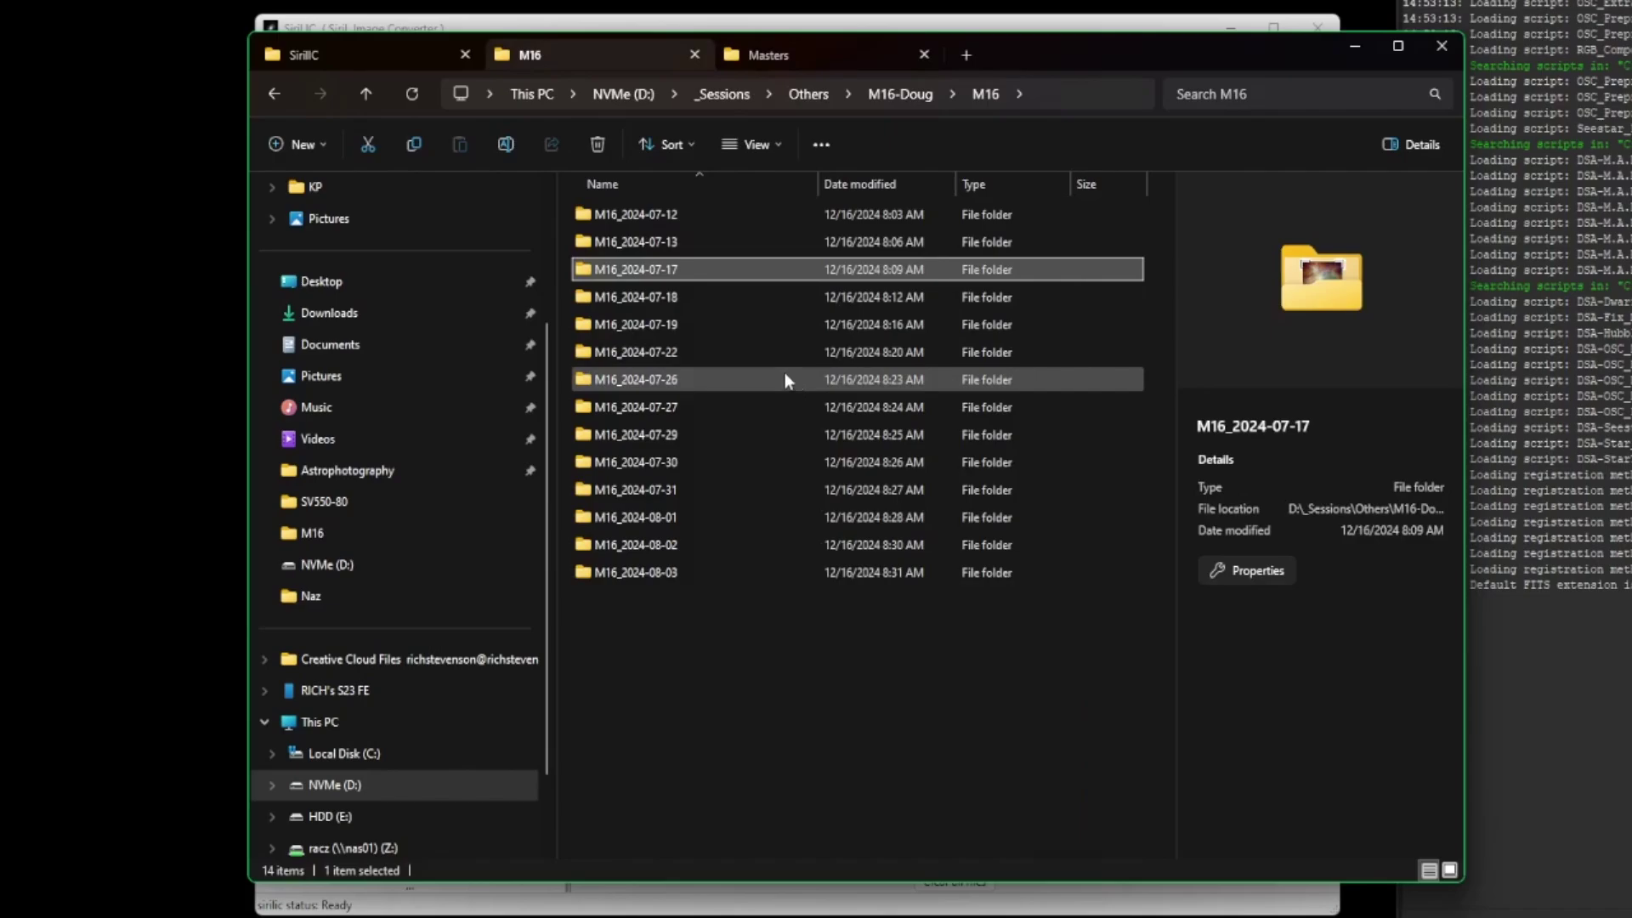
{"action": "left_click", "coordinate": [686, 216]}
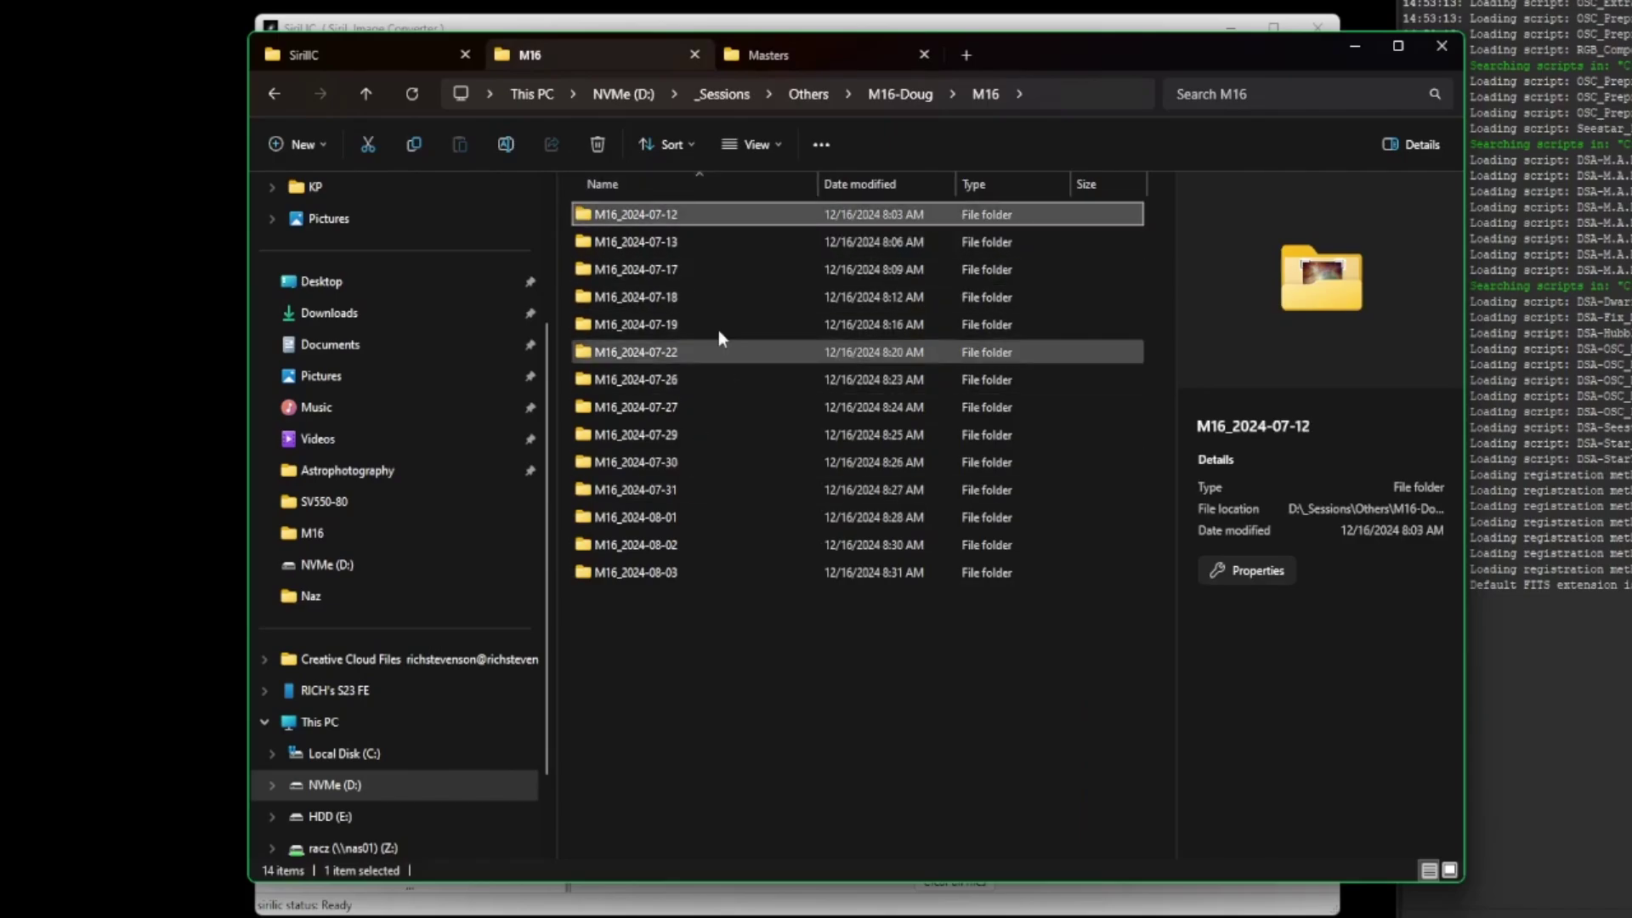
{"action": "double_click", "coordinate": [667, 218]}
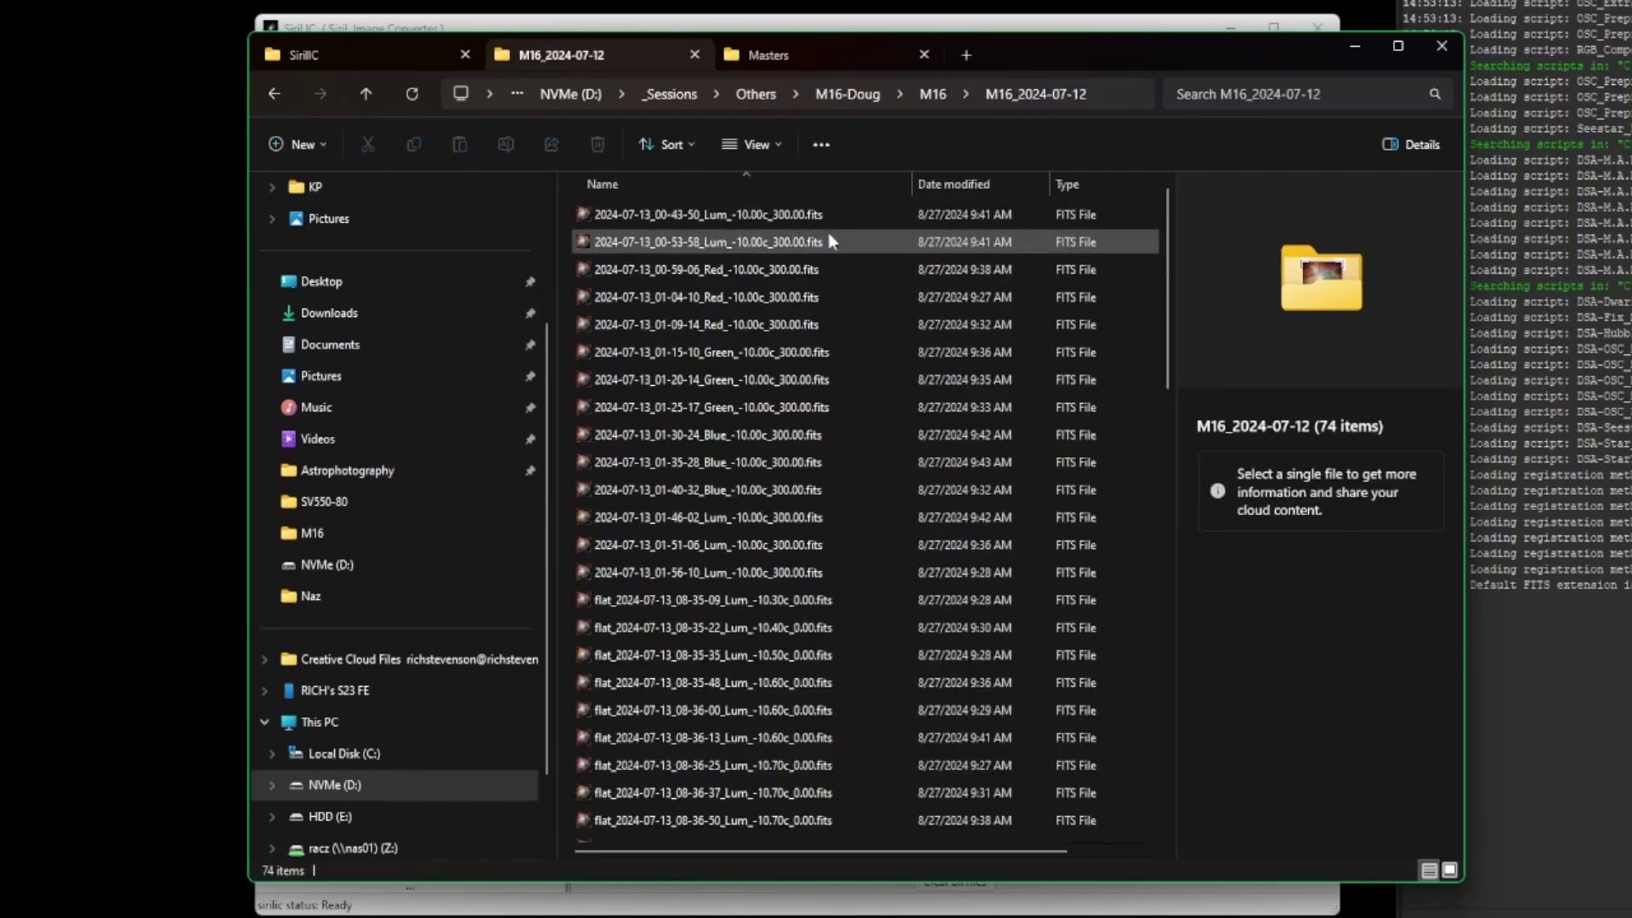
Step: Examine the Lum, Red, Green and Blue light frames and the flat files in the M16_2024-07-12 folder, noting their naming pattern
{"action": "left_click", "coordinate": [747, 217]}
{"action": "left_click", "coordinate": [718, 244]}
{"action": "left_click", "coordinate": [721, 274]}
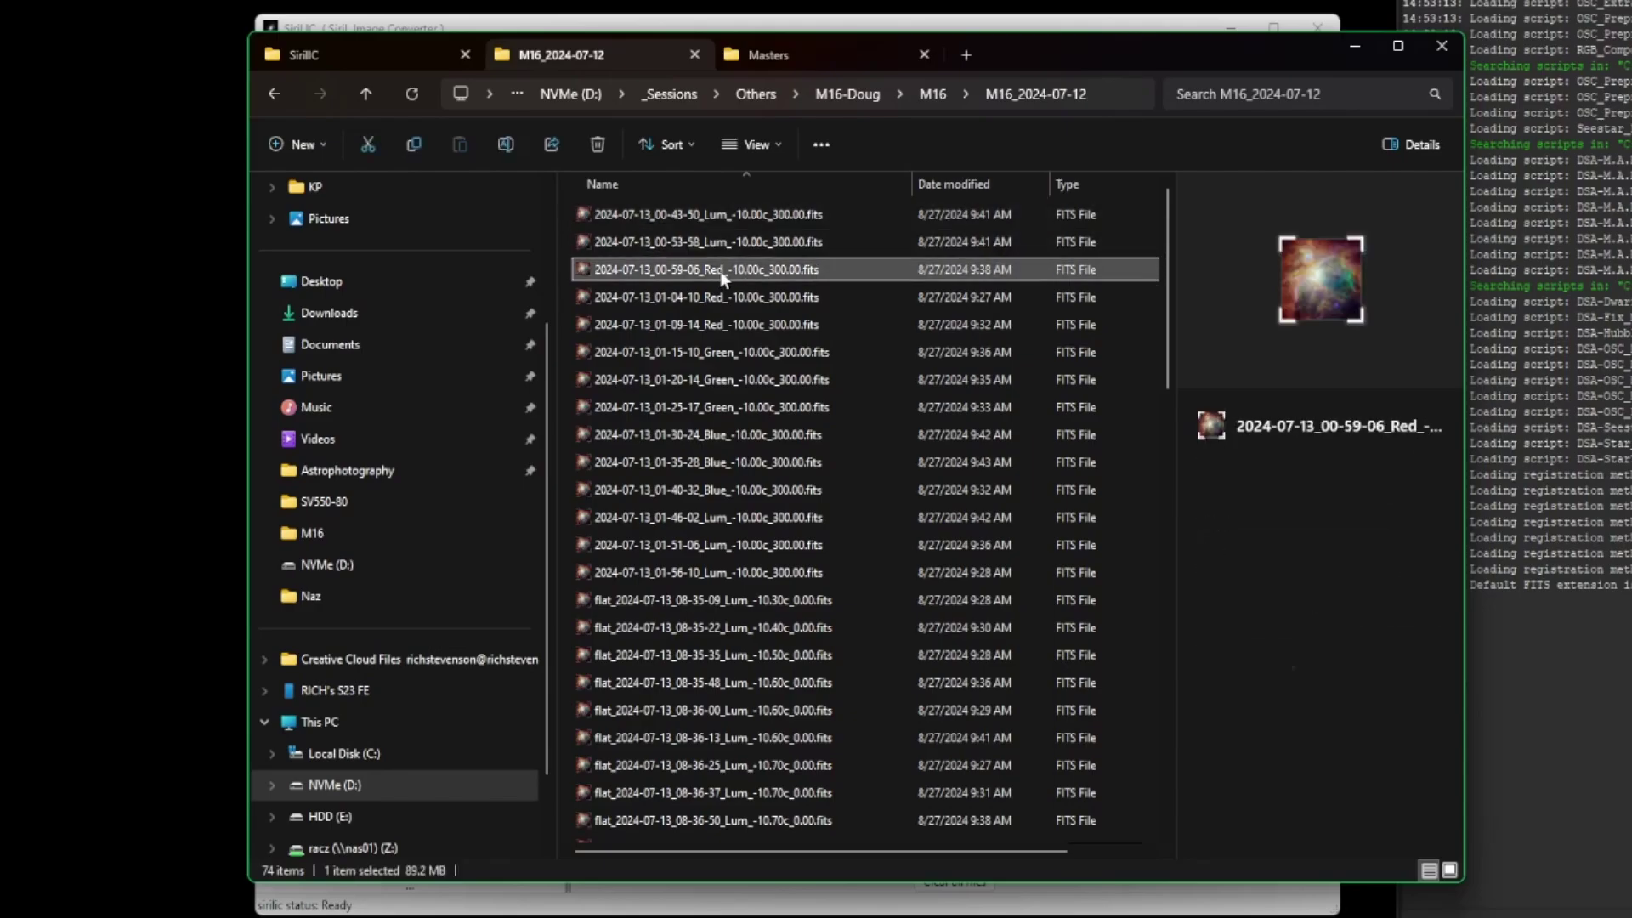
{"action": "left_click", "coordinate": [726, 298]}
{"action": "left_click", "coordinate": [737, 353]}
{"action": "left_click", "coordinate": [733, 380]}
{"action": "left_click", "coordinate": [729, 462]}
{"action": "scroll", "coordinate": [838, 621], "scroll_direction": "down", "scroll_amount": 5}
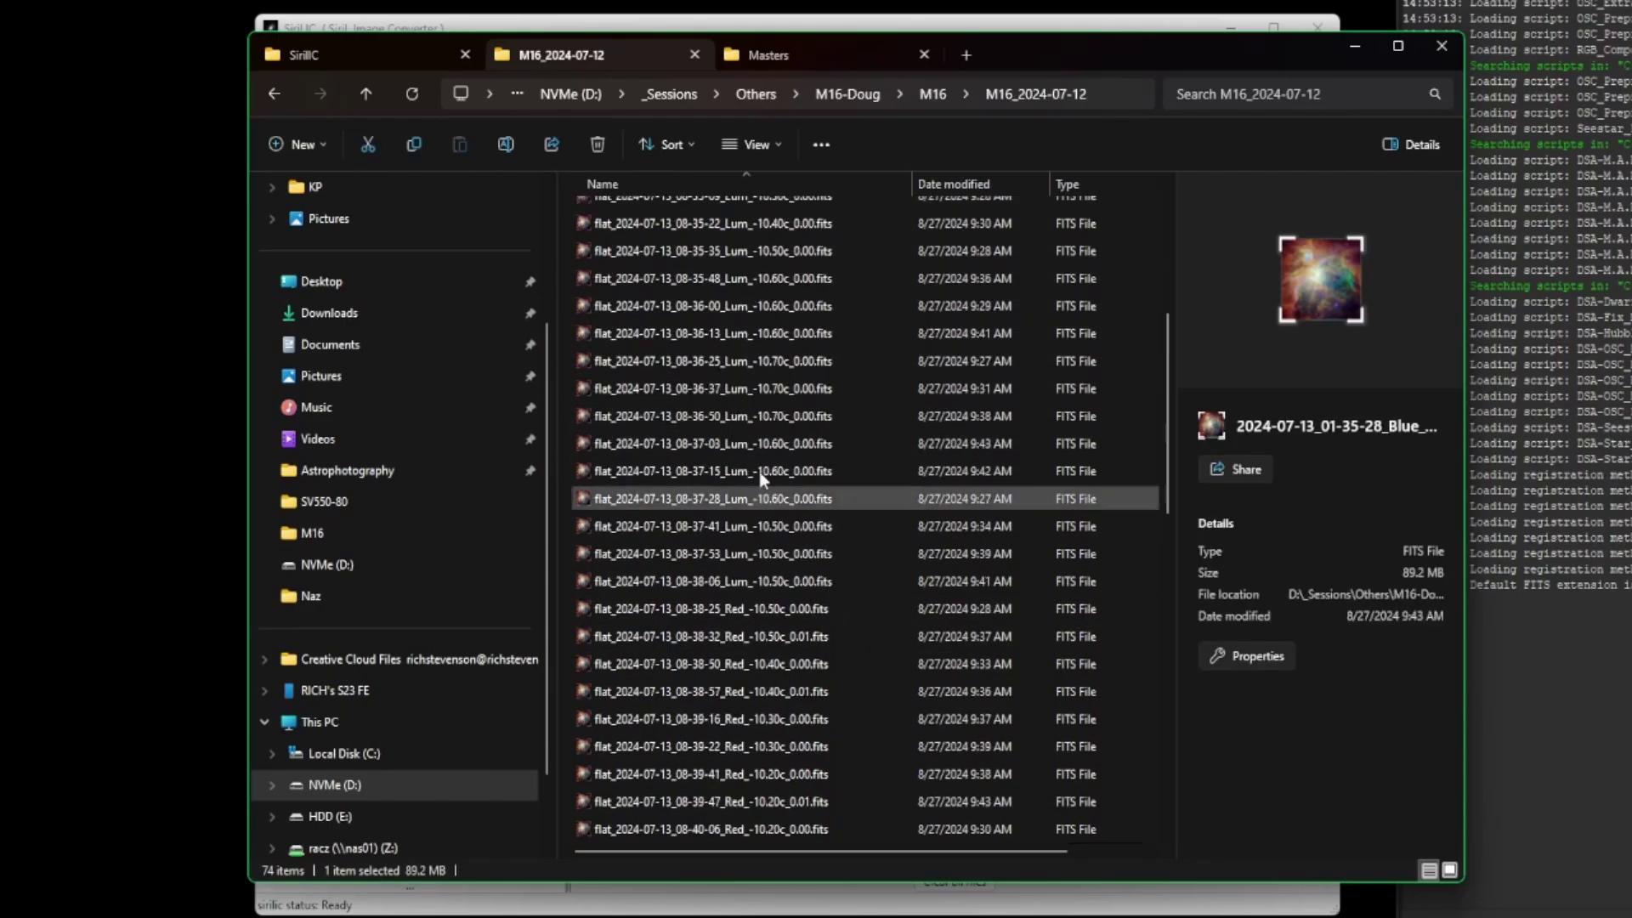
{"action": "scroll", "coordinate": [611, 696], "scroll_direction": "down", "scroll_amount": 3}
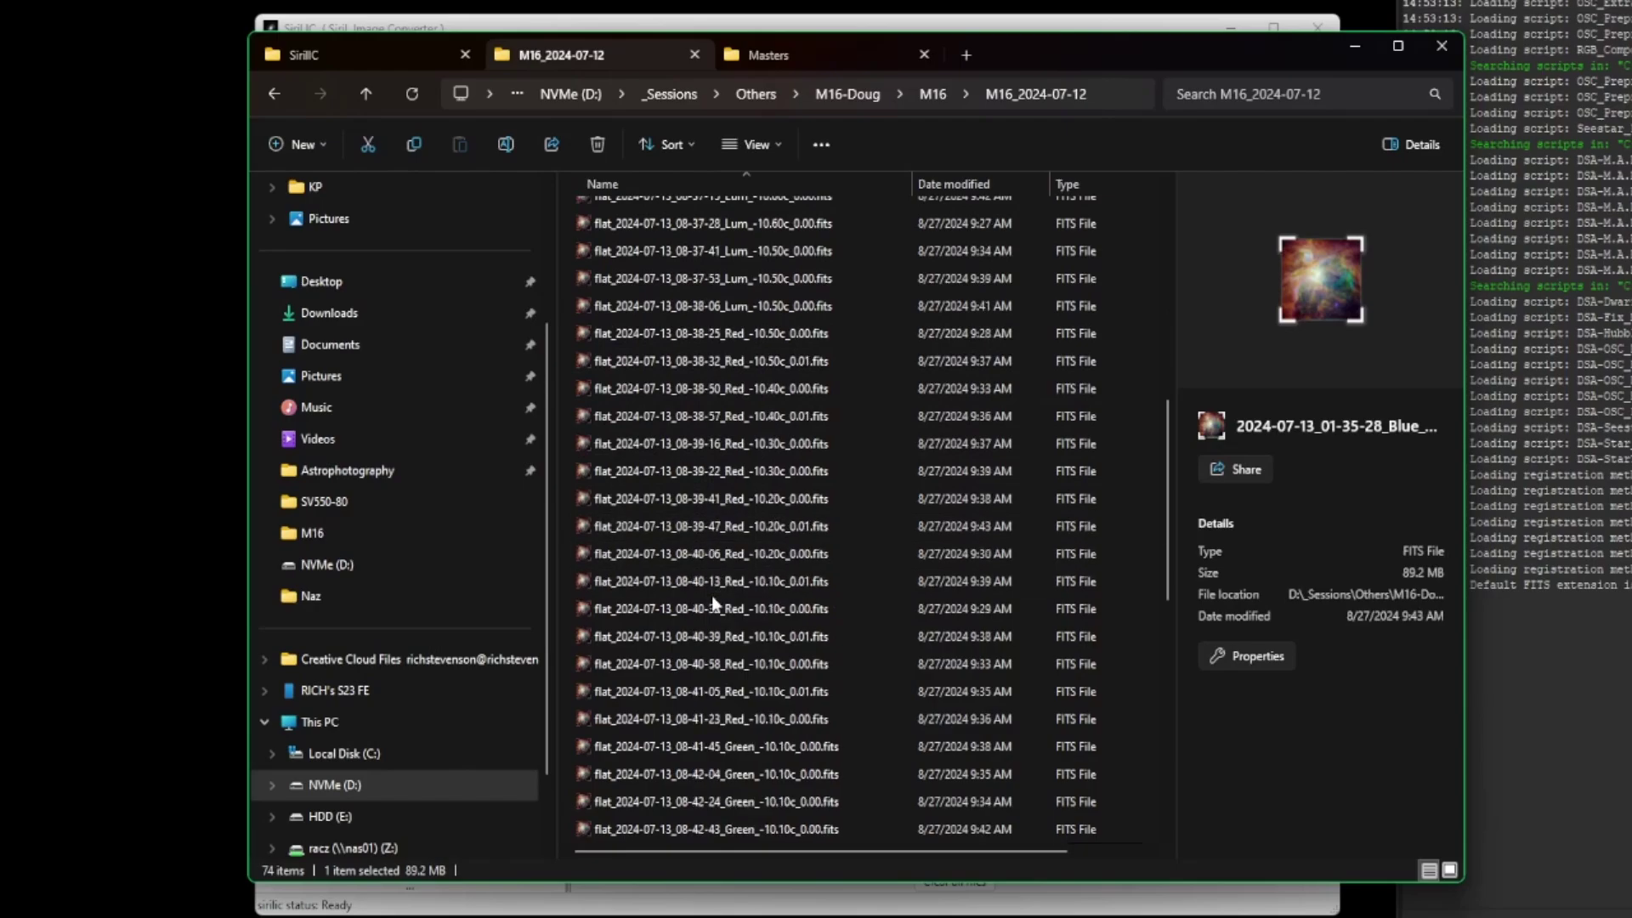
{"action": "left_click", "coordinate": [612, 702]}
{"action": "left_click", "coordinate": [621, 661]}
{"action": "left_click", "coordinate": [622, 664], "text": "ctrl"}
{"action": "left_click", "coordinate": [634, 610]}
{"action": "scroll", "coordinate": [663, 559], "scroll_direction": "up", "scroll_amount": 8}
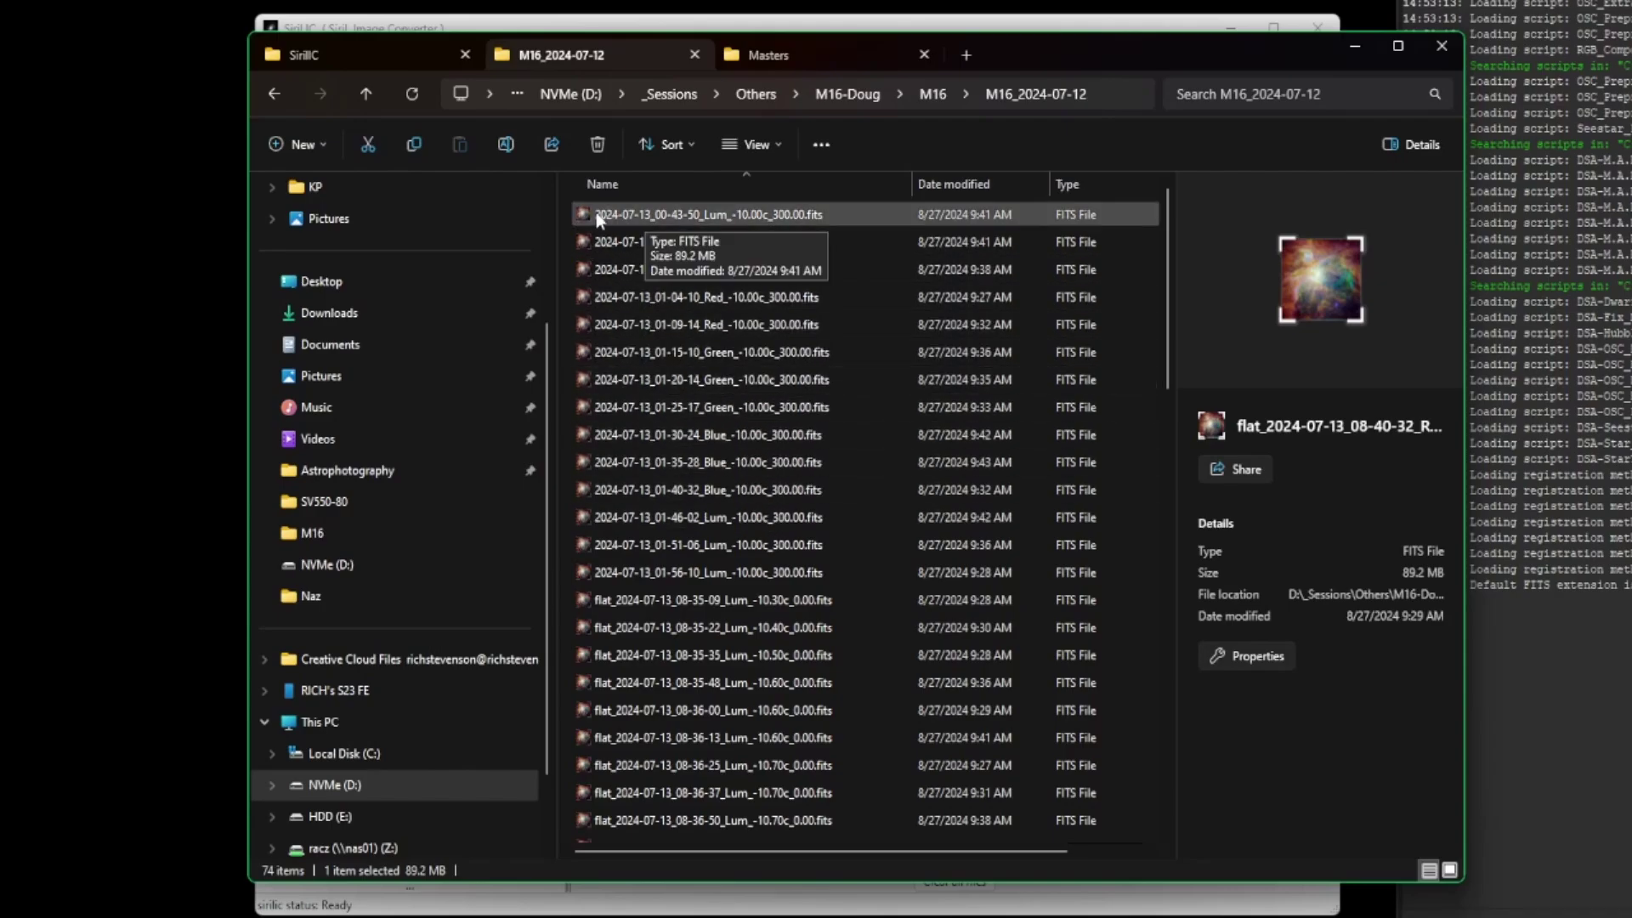
Step: Arrange the File Explorer and Siril IC windows side by side
{"action": "left_click_drag", "start_coordinate": [1092, 51], "coordinate": [1596, 53]}
{"action": "left_click_drag", "start_coordinate": [701, 39], "coordinate": [259, 43]}
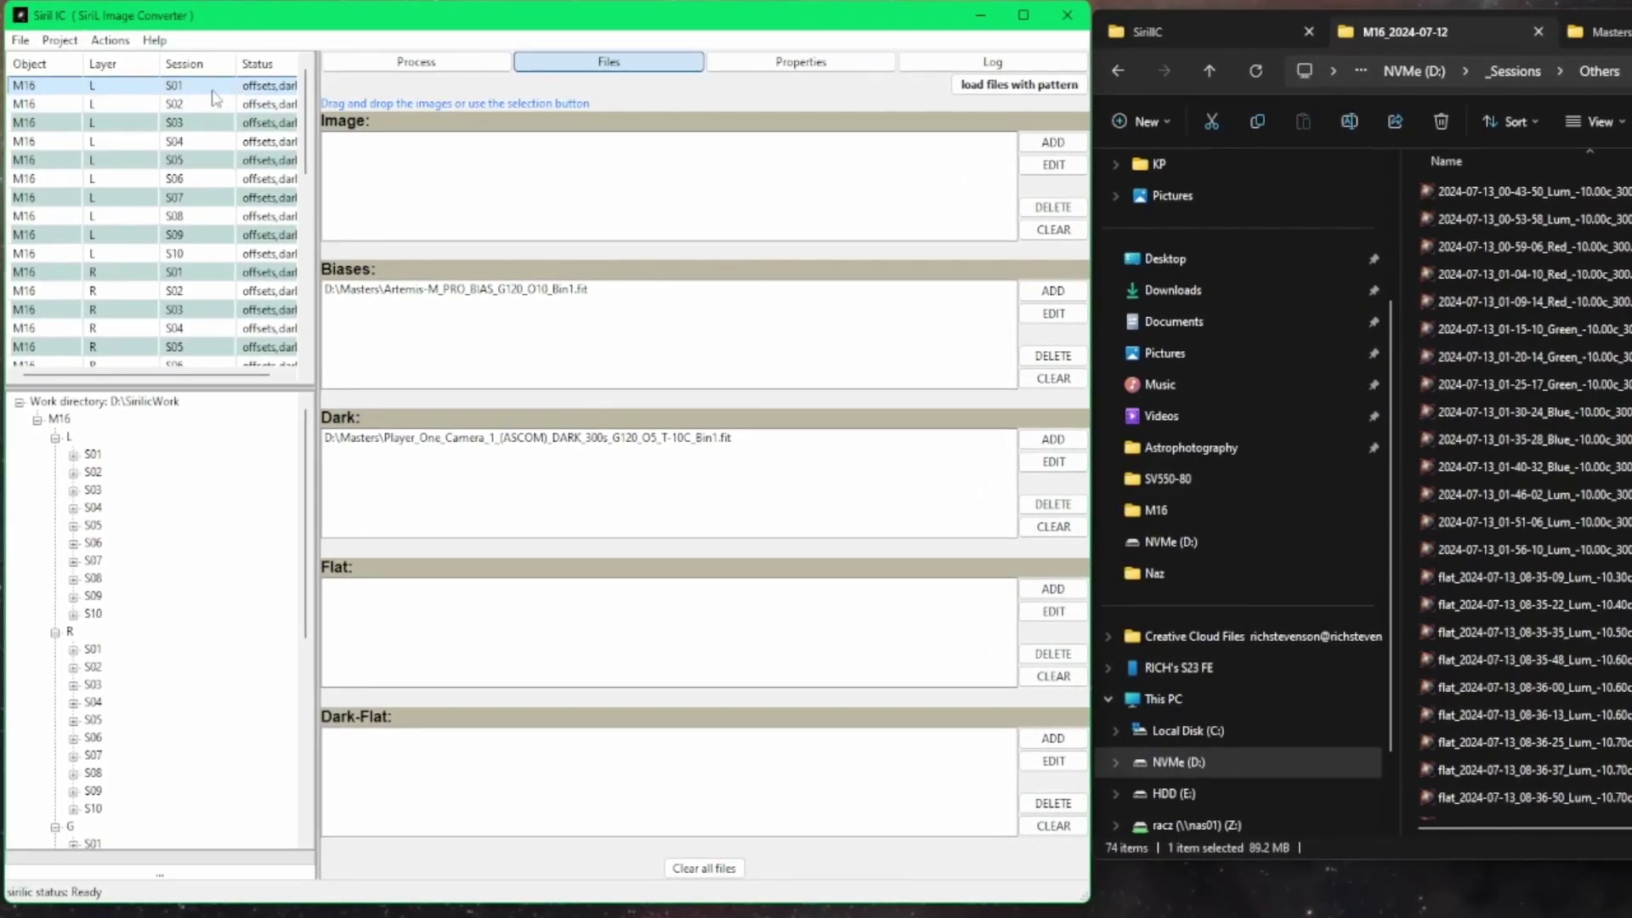
{"action": "left_click", "coordinate": [1569, 192]}
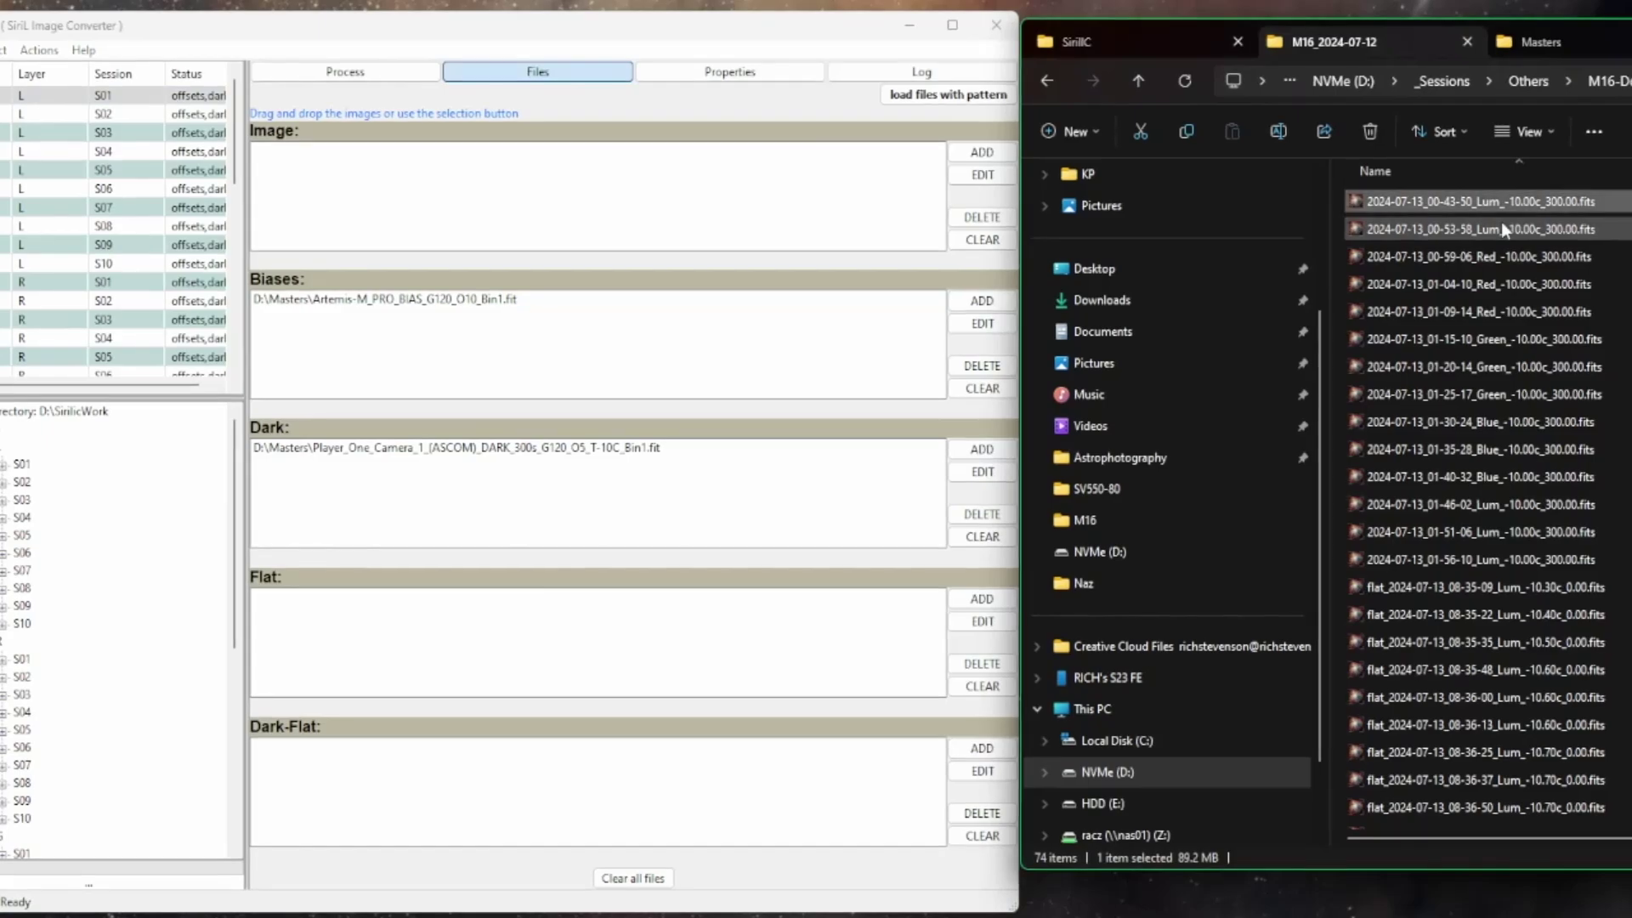
{"action": "left_click", "coordinate": [1501, 222], "text": "ctrl"}
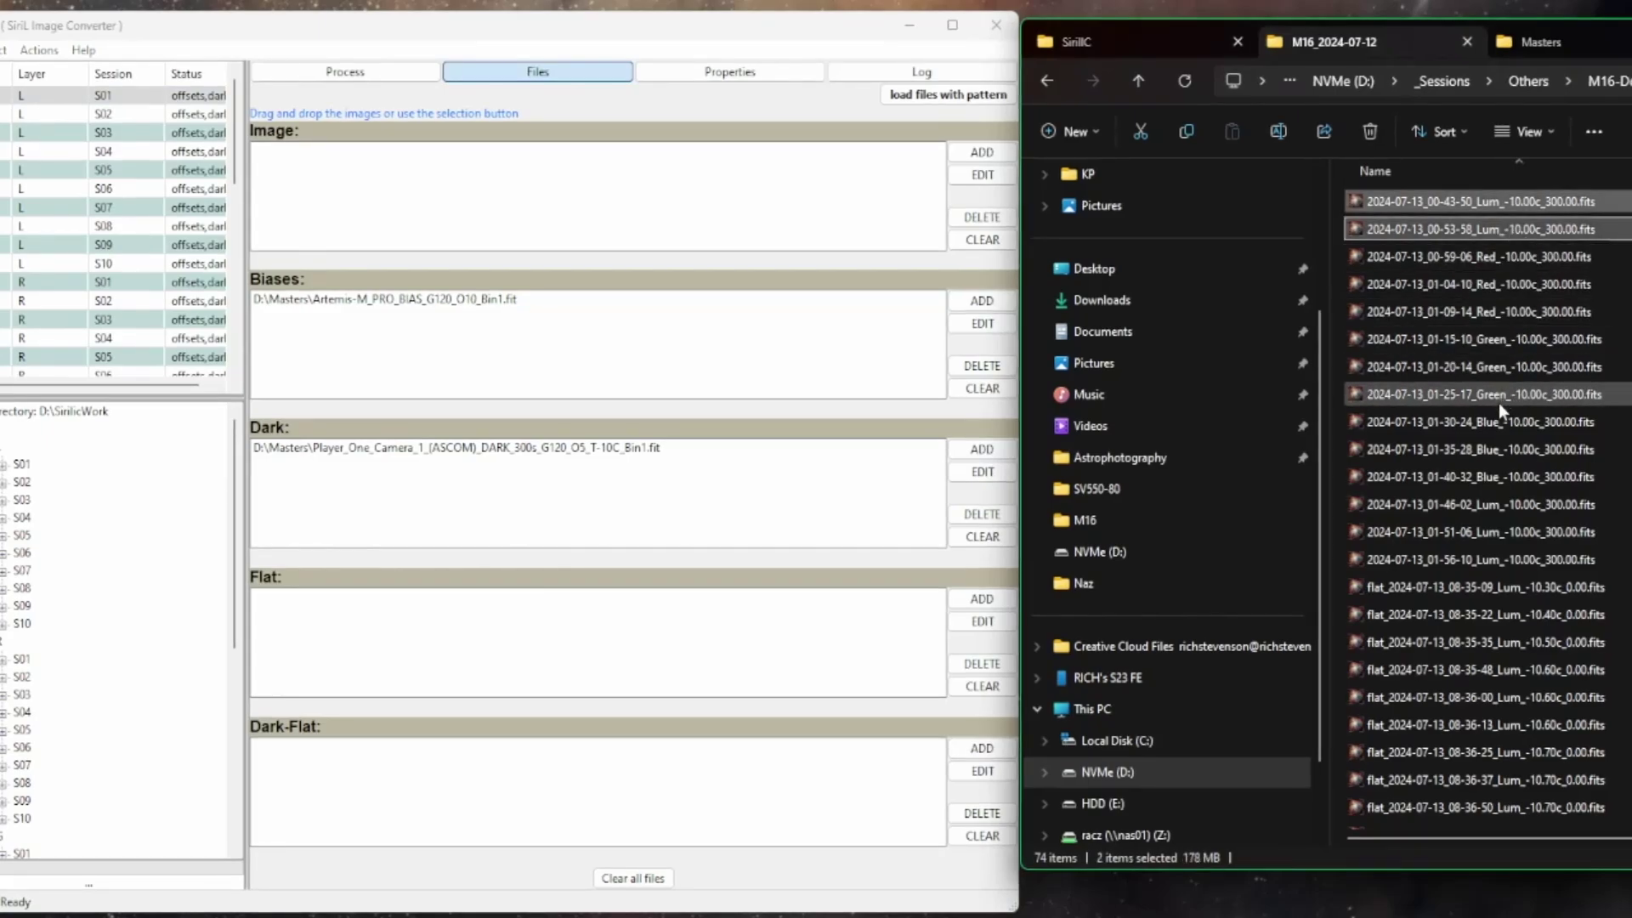
{"action": "left_click", "coordinate": [1498, 503], "text": "ctrl"}
{"action": "left_click", "coordinate": [1487, 534], "text": "ctrl"}
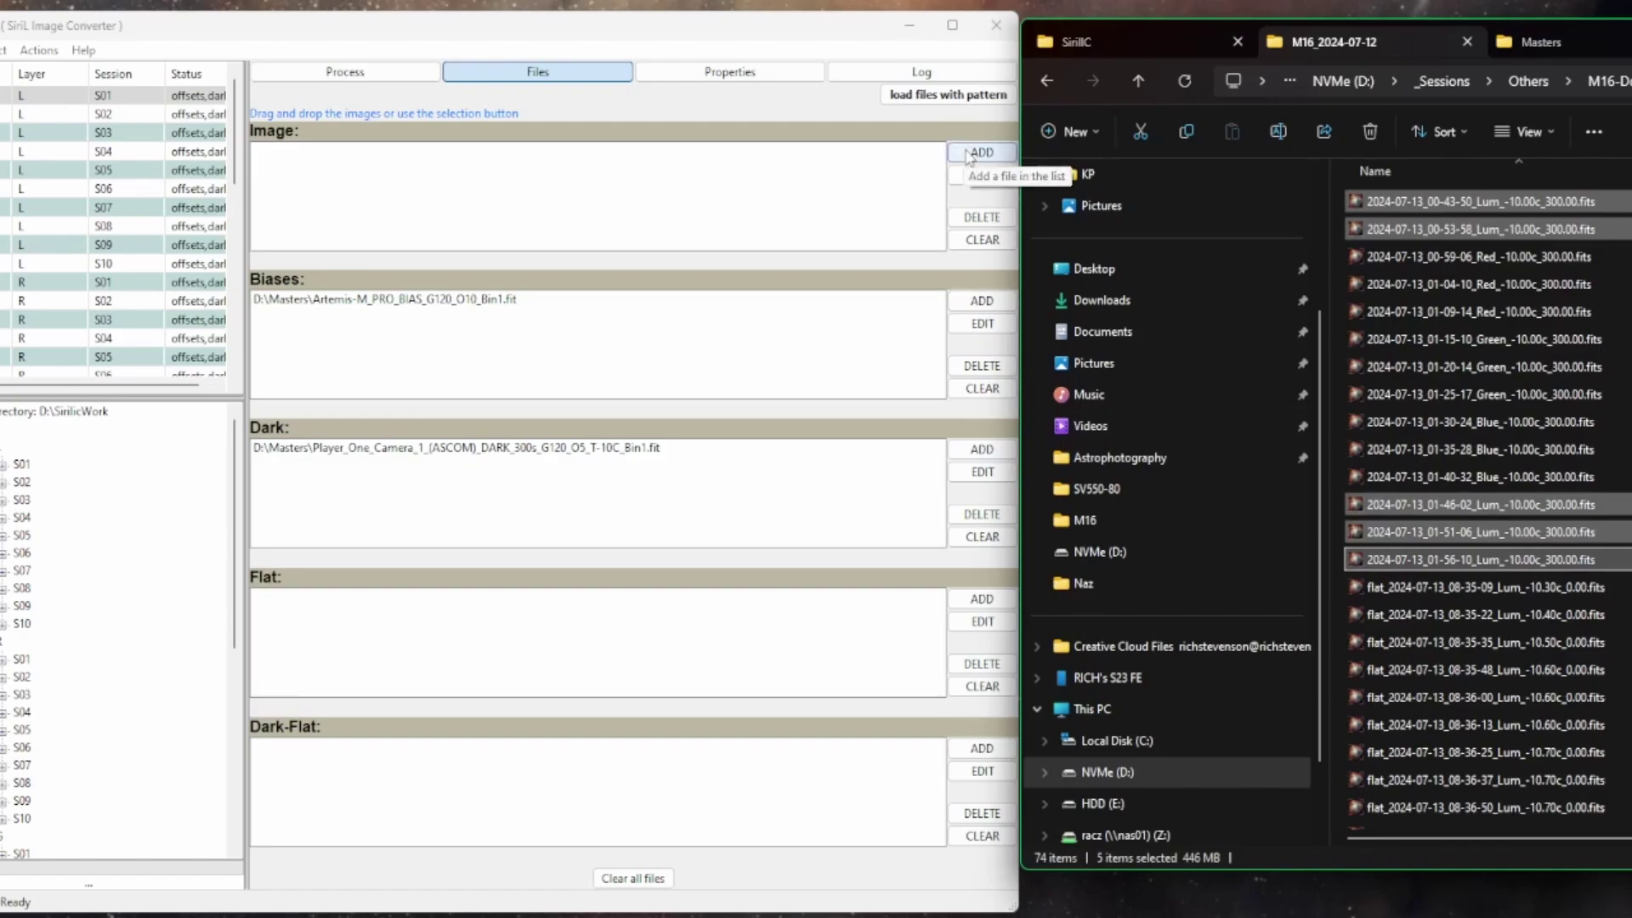
{"action": "left_click", "coordinate": [1513, 312]}
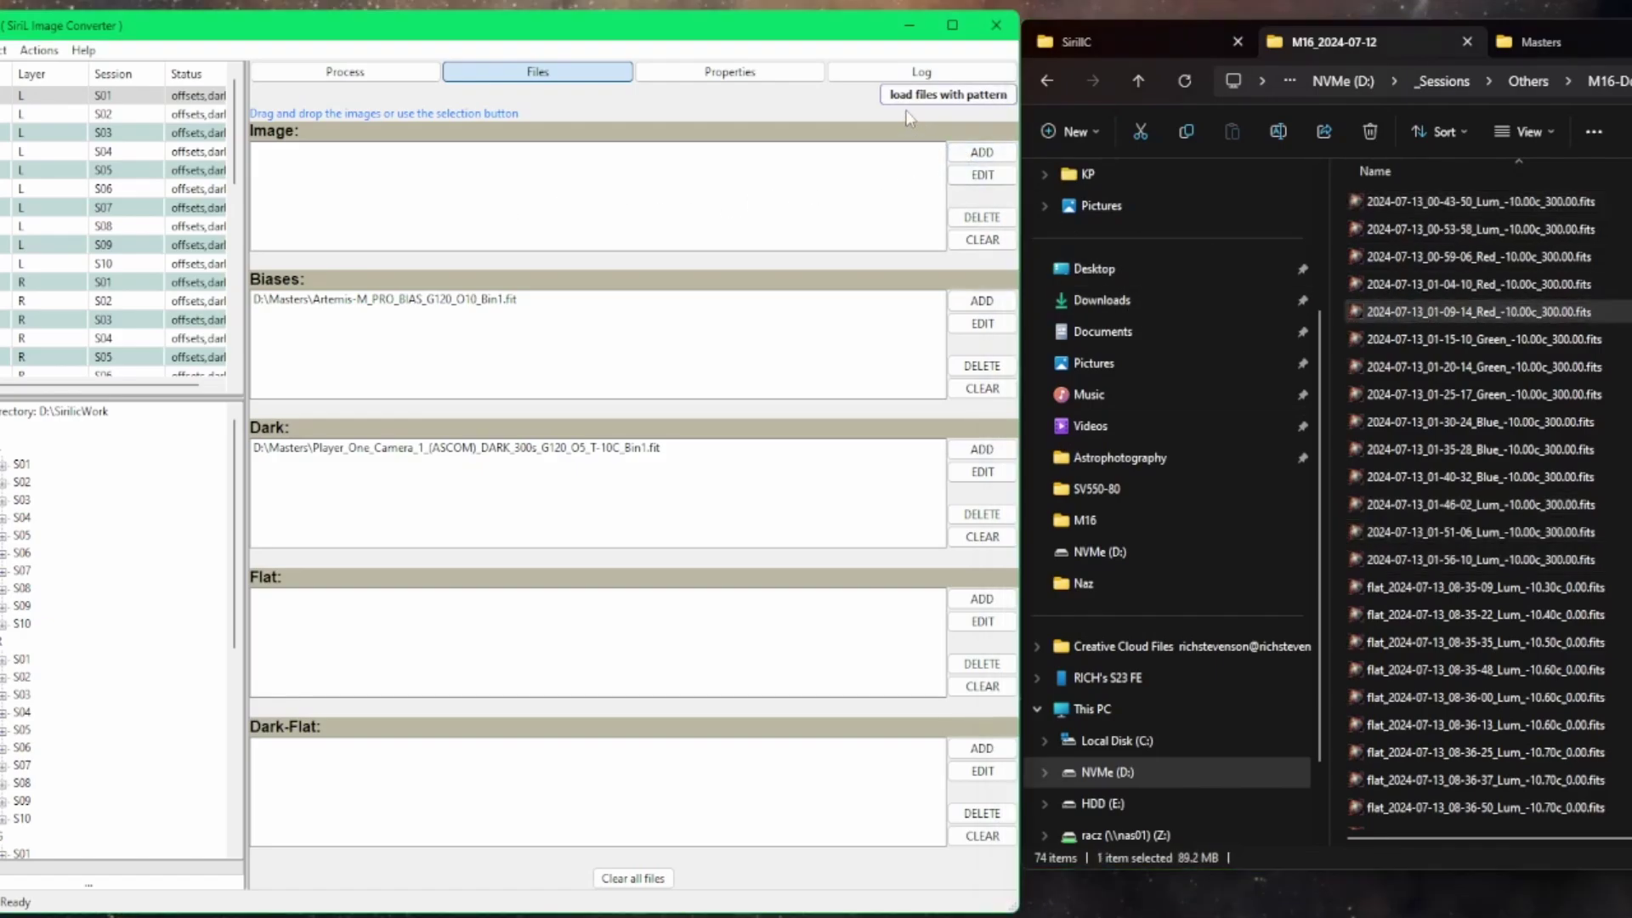
Step: Start loading files by pattern for luminance session S01 in Siril IC, using the M16_2024-07-12 folder as root directory
{"action": "left_click", "coordinate": [950, 107]}
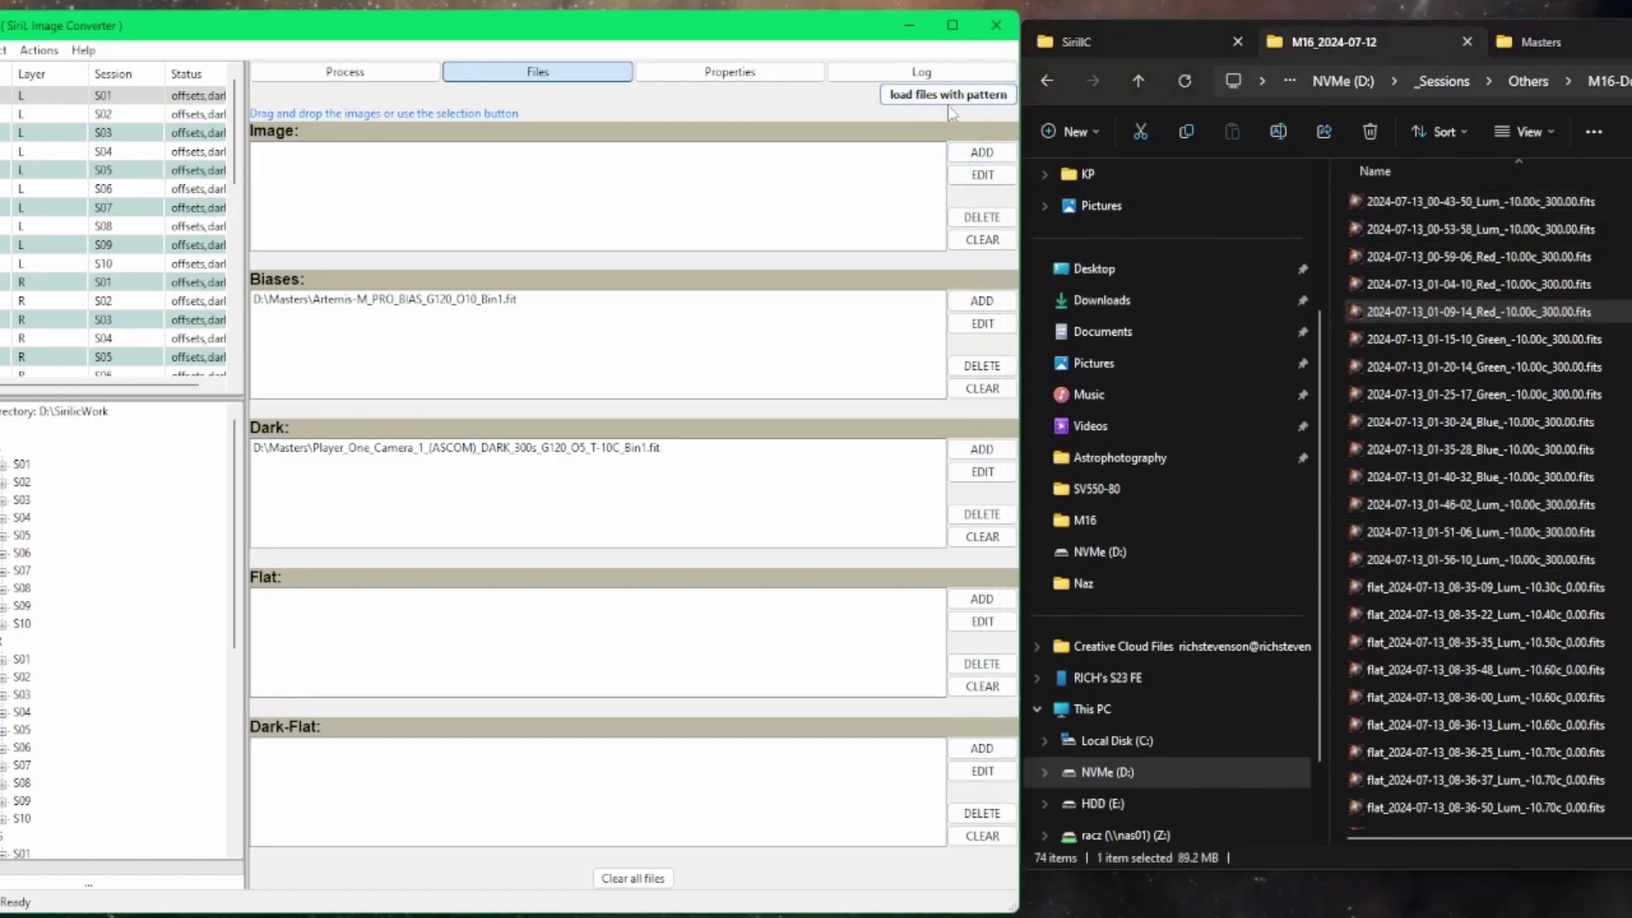
{"action": "left_click", "coordinate": [962, 95]}
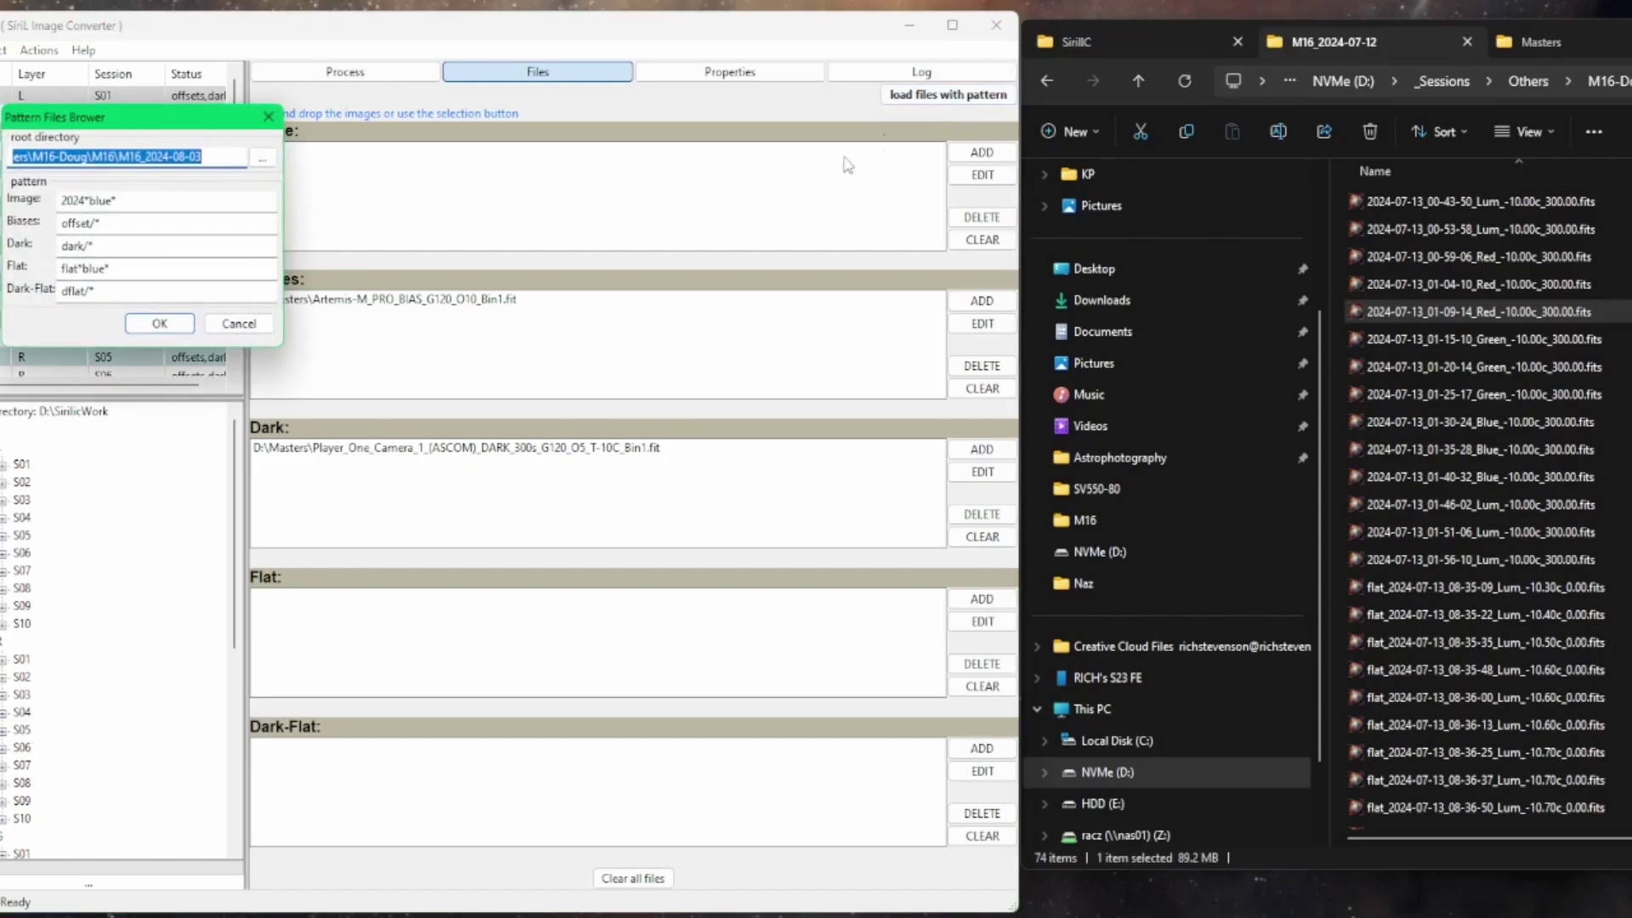
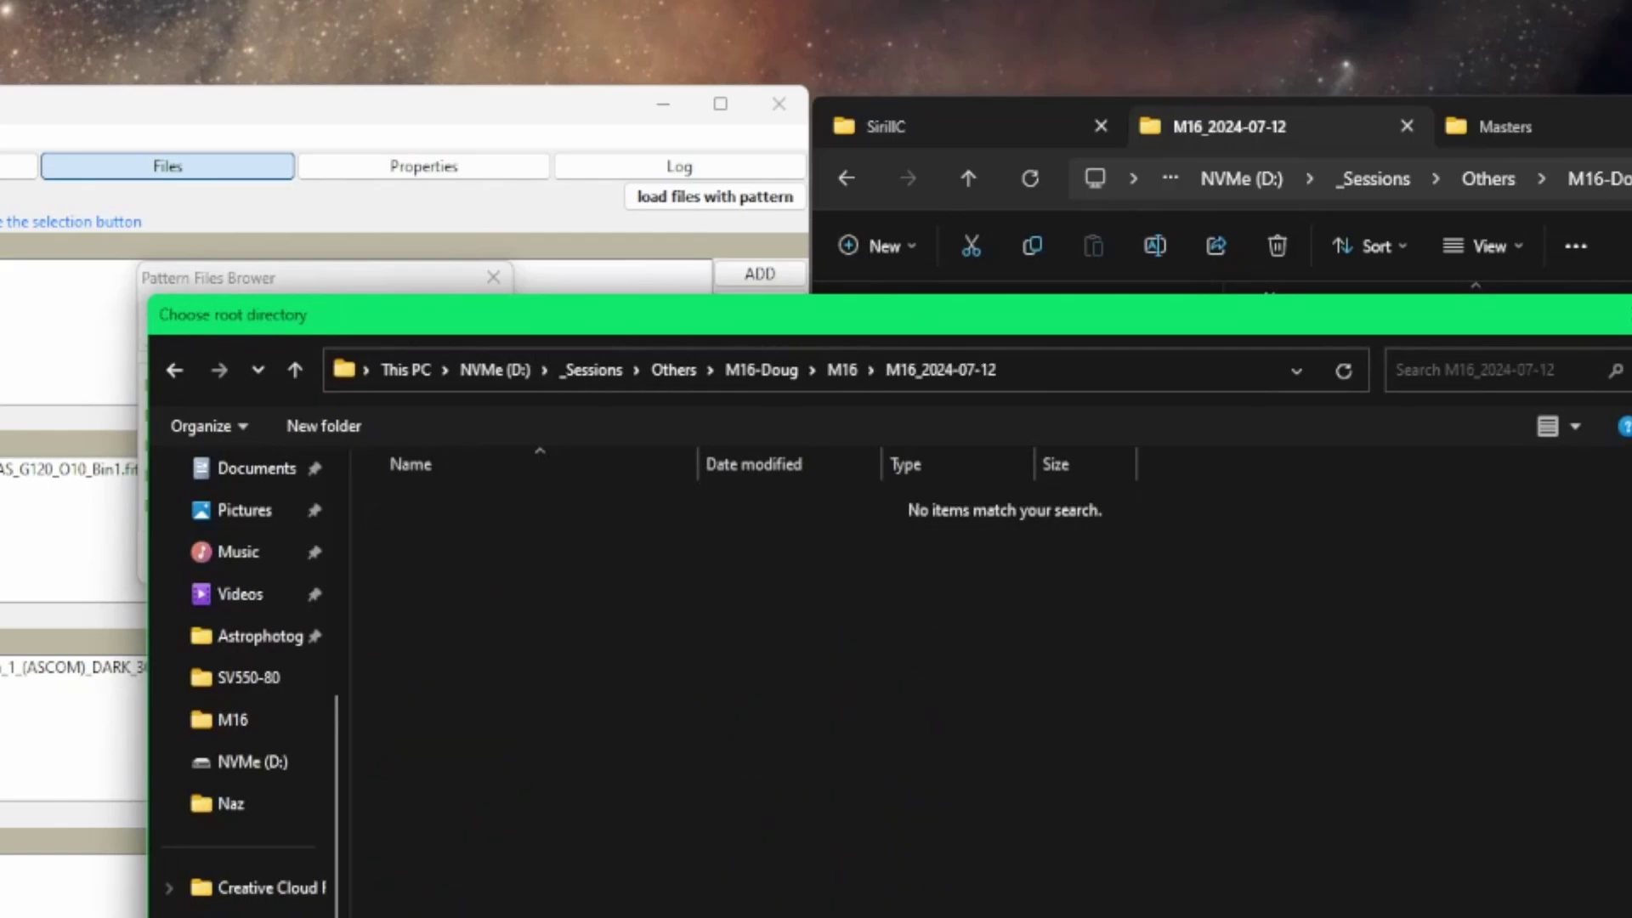
{"action": "key", "text": "Return"}
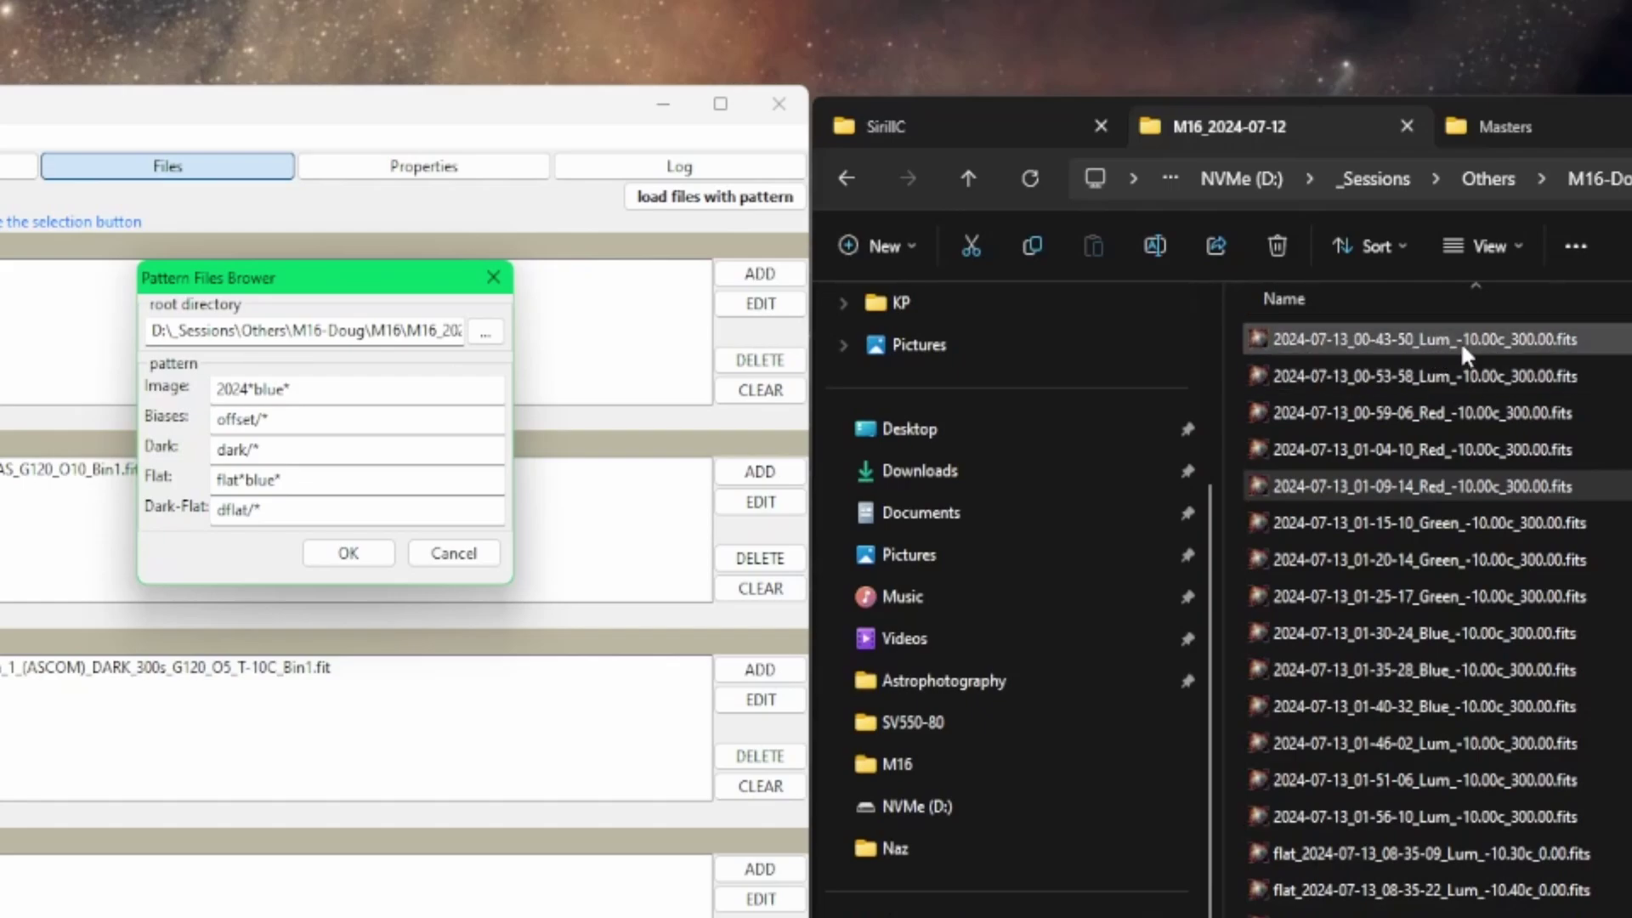
Step: Change the image file pattern to 2024*lum*, keeping the bias and dark patterns as they are
{"action": "left_click", "coordinate": [288, 390]}
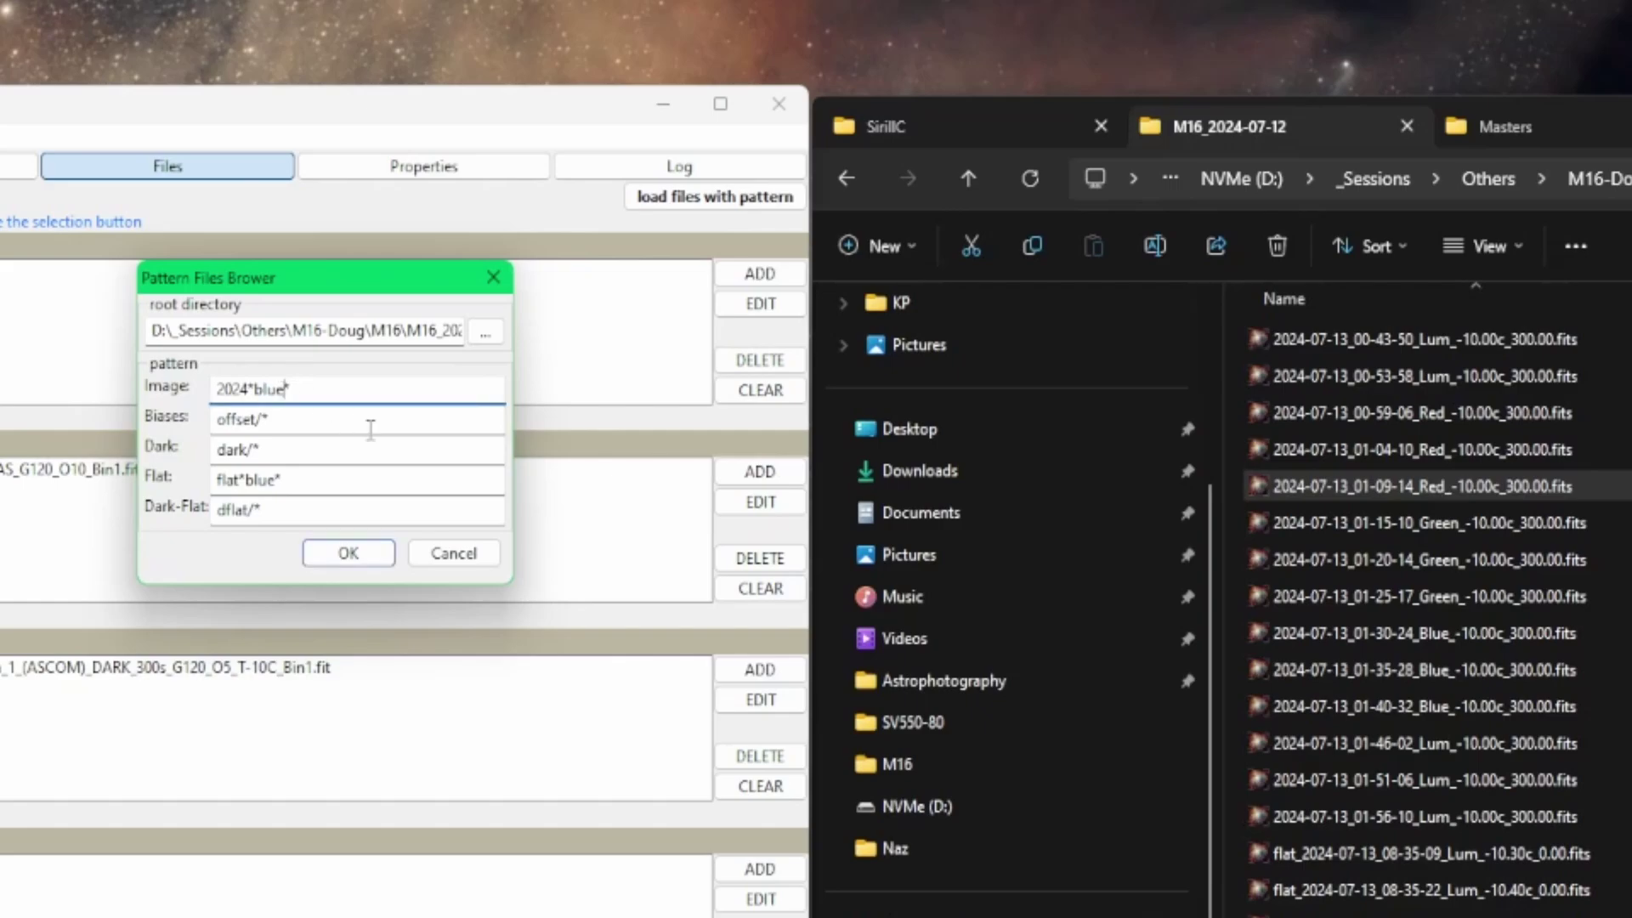
{"action": "key", "text": "BackSpace"}
{"action": "key", "text": "BackSpace"}
{"action": "key", "text": "BackSpace"}
{"action": "type", "text": "lum"}
{"action": "left_click", "coordinate": [311, 419]}
{"action": "left_click", "coordinate": [316, 455]}
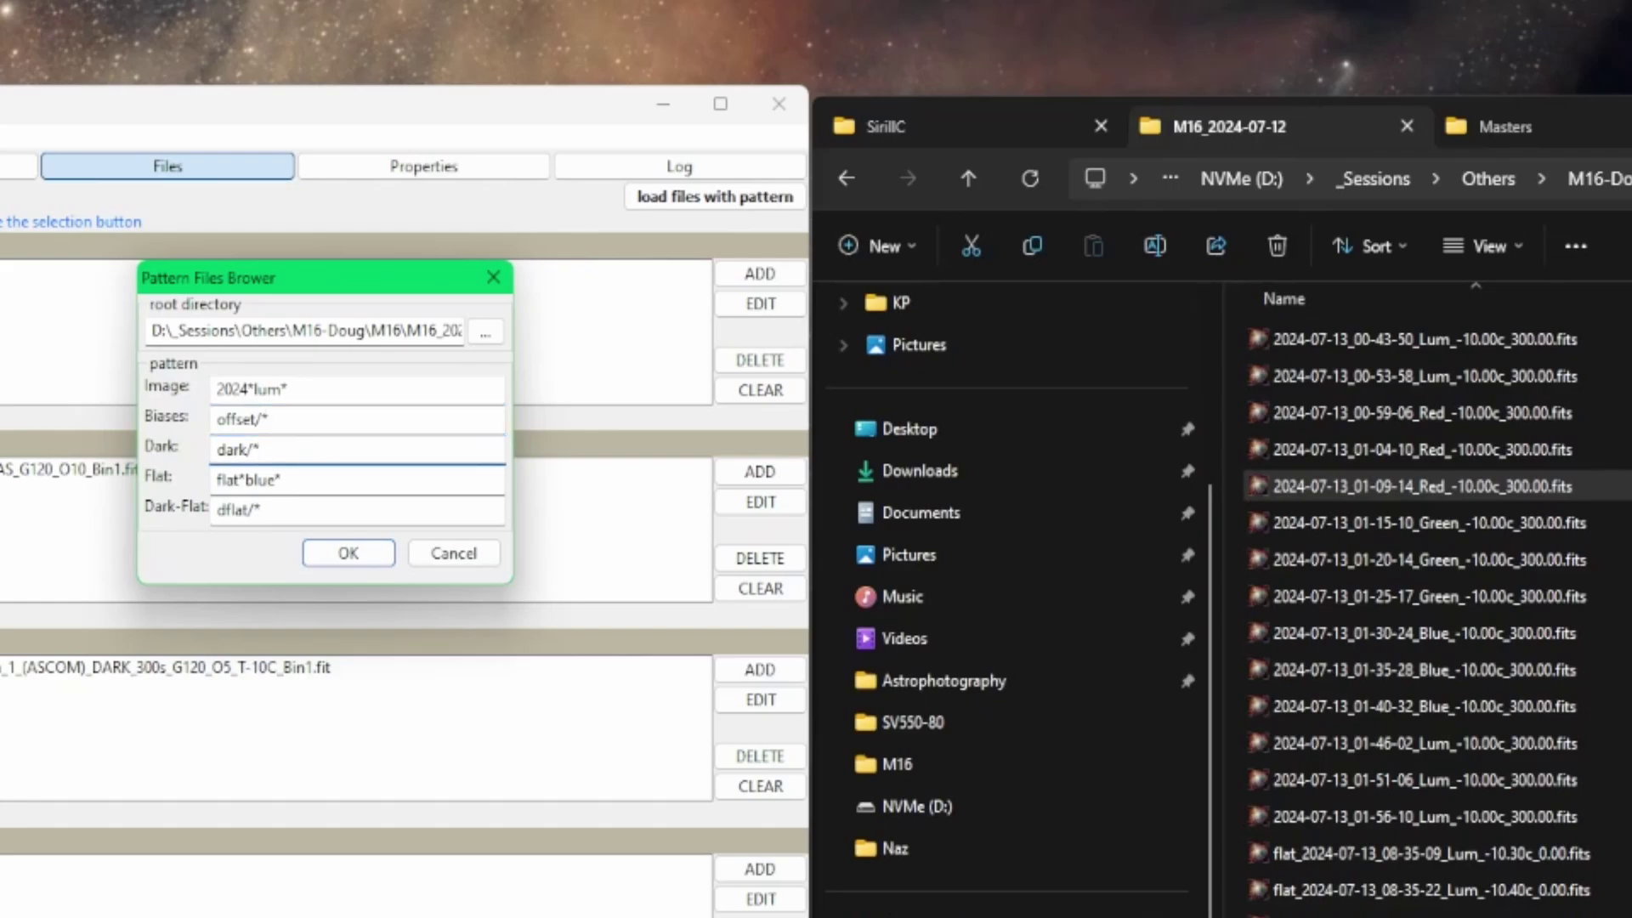
Step: Set the flat file pattern to flat*lum* and load the matching files into luminance session S01
{"action": "left_click", "coordinate": [275, 479]}
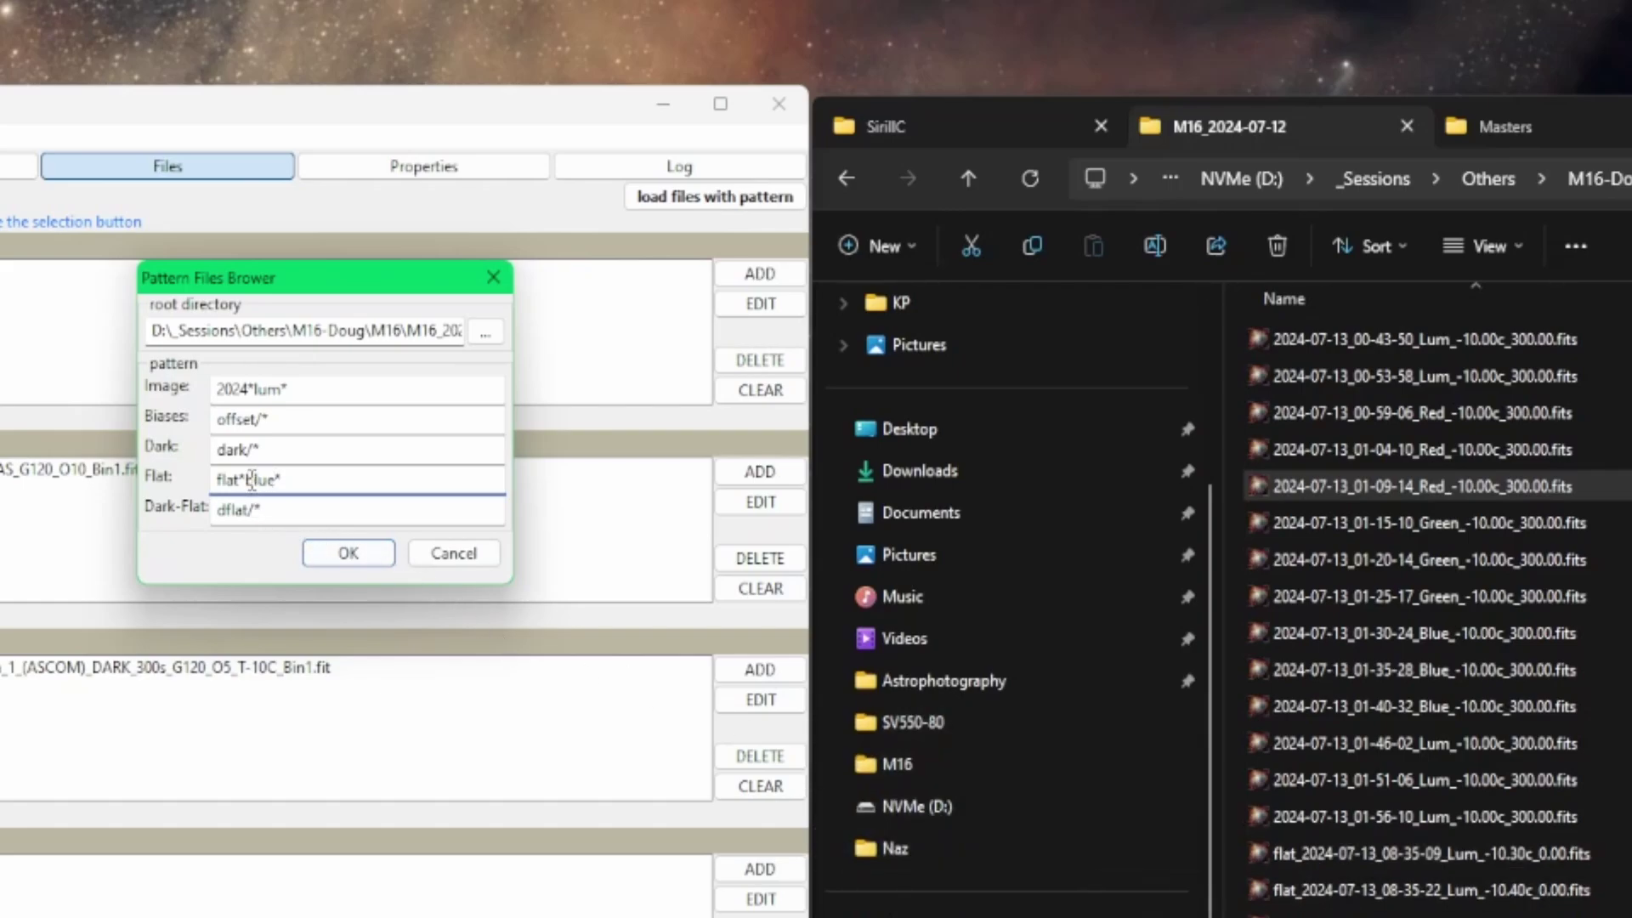
{"action": "key", "text": "BackSpace"}
{"action": "key", "text": "BackSpace"}
{"action": "type", "text": "m"}
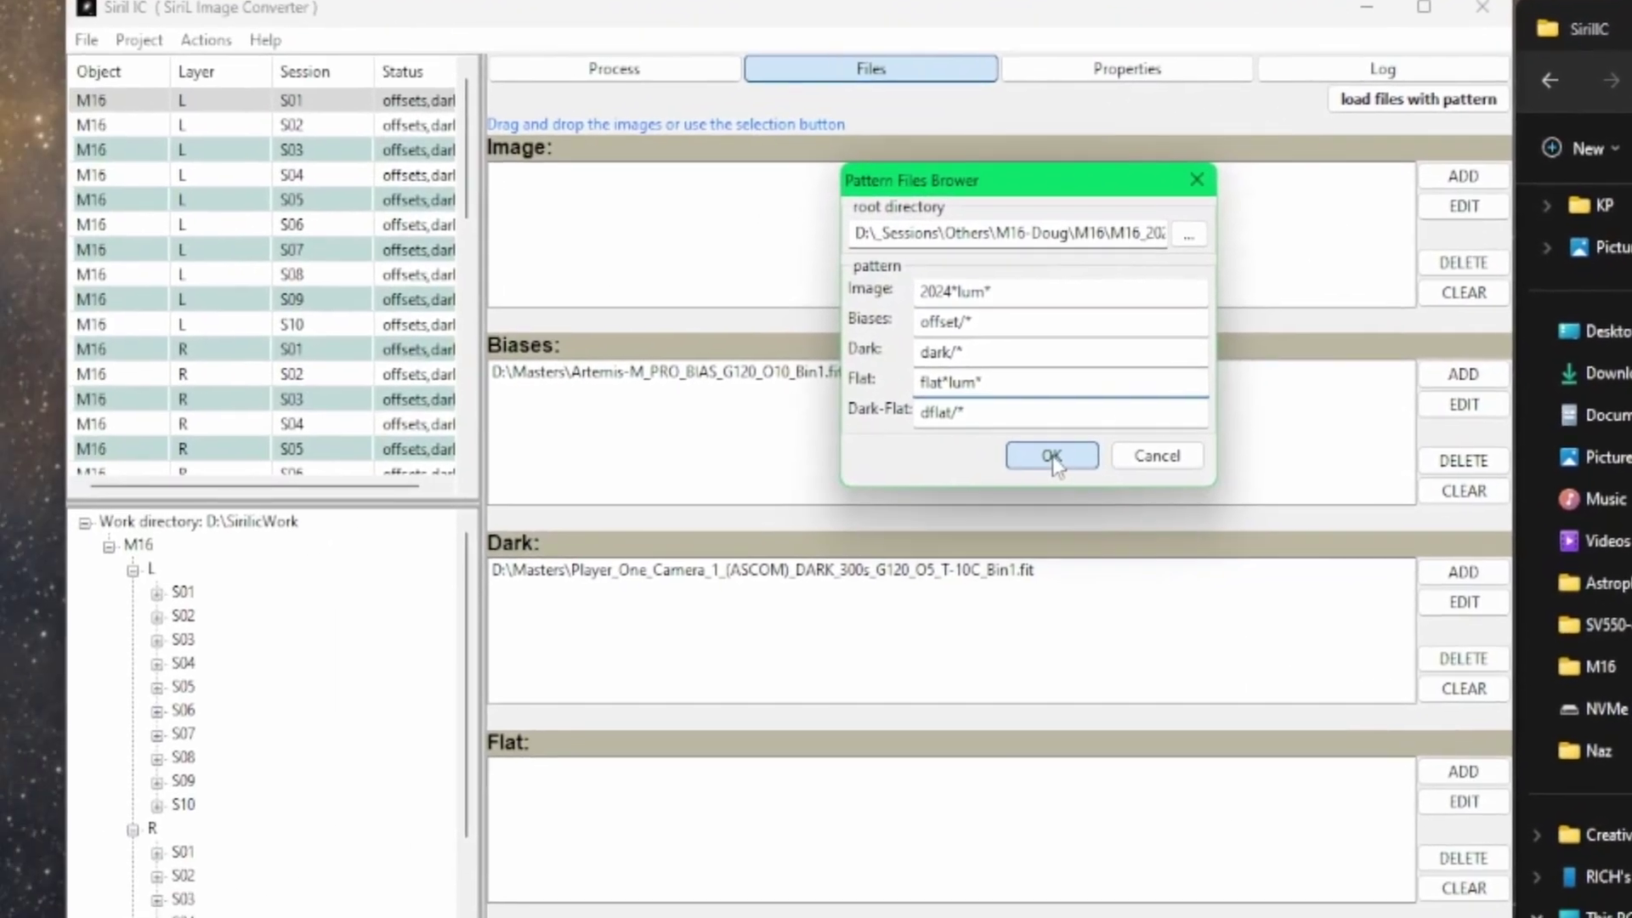
{"action": "left_click", "coordinate": [386, 549]}
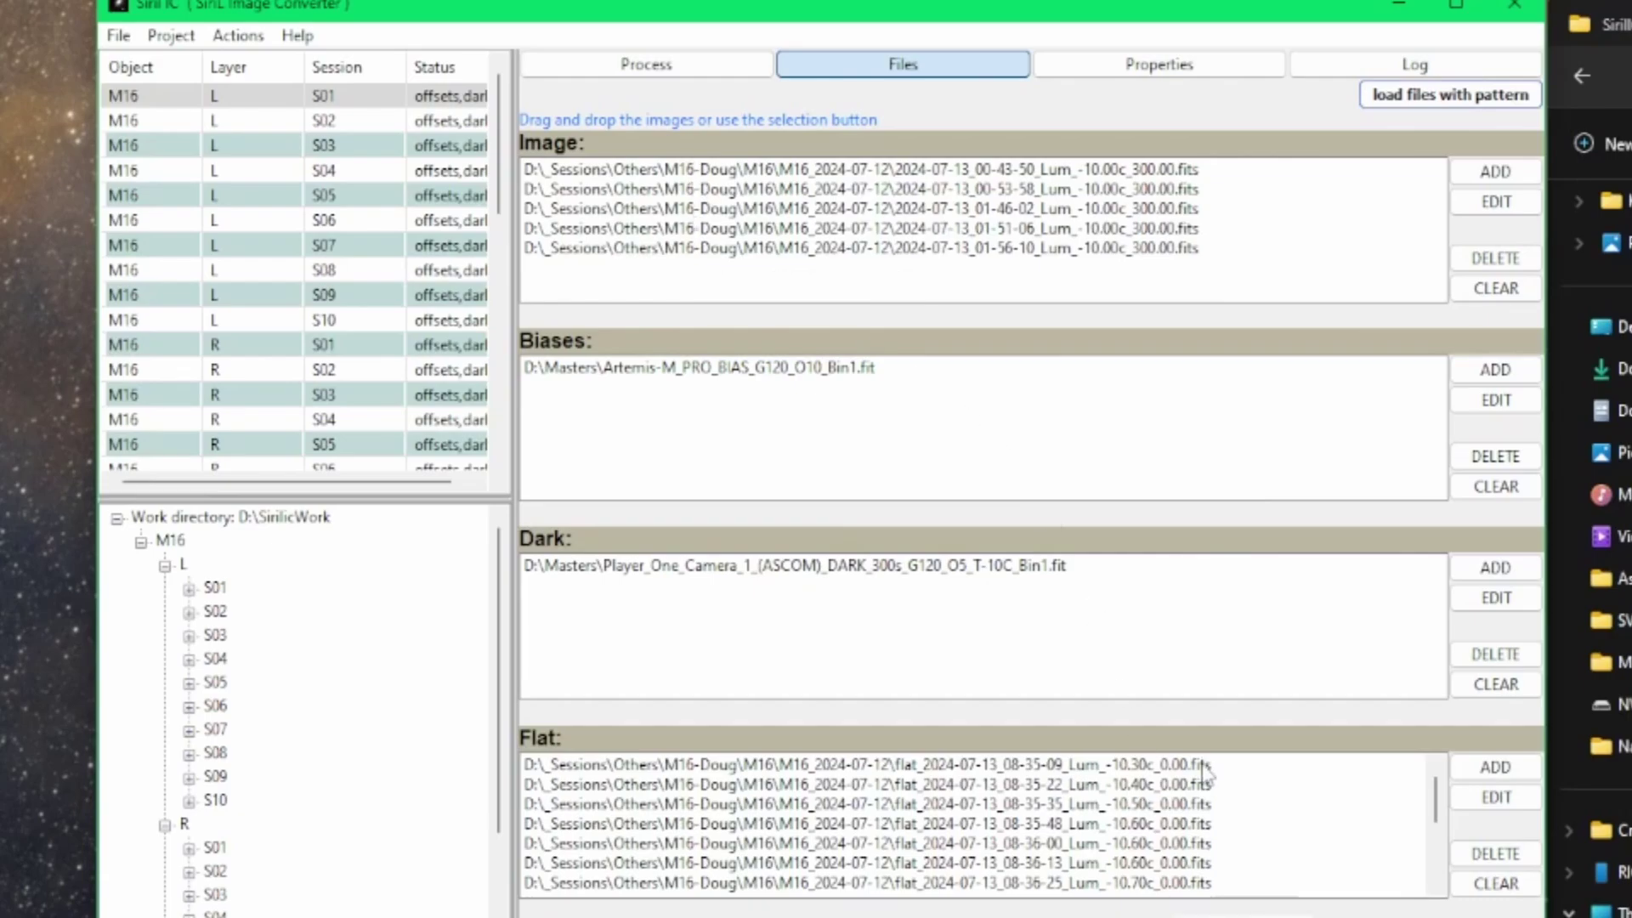
Step: Review the list of flat frames loaded for luminance session S01
{"action": "left_click", "coordinate": [1258, 791]}
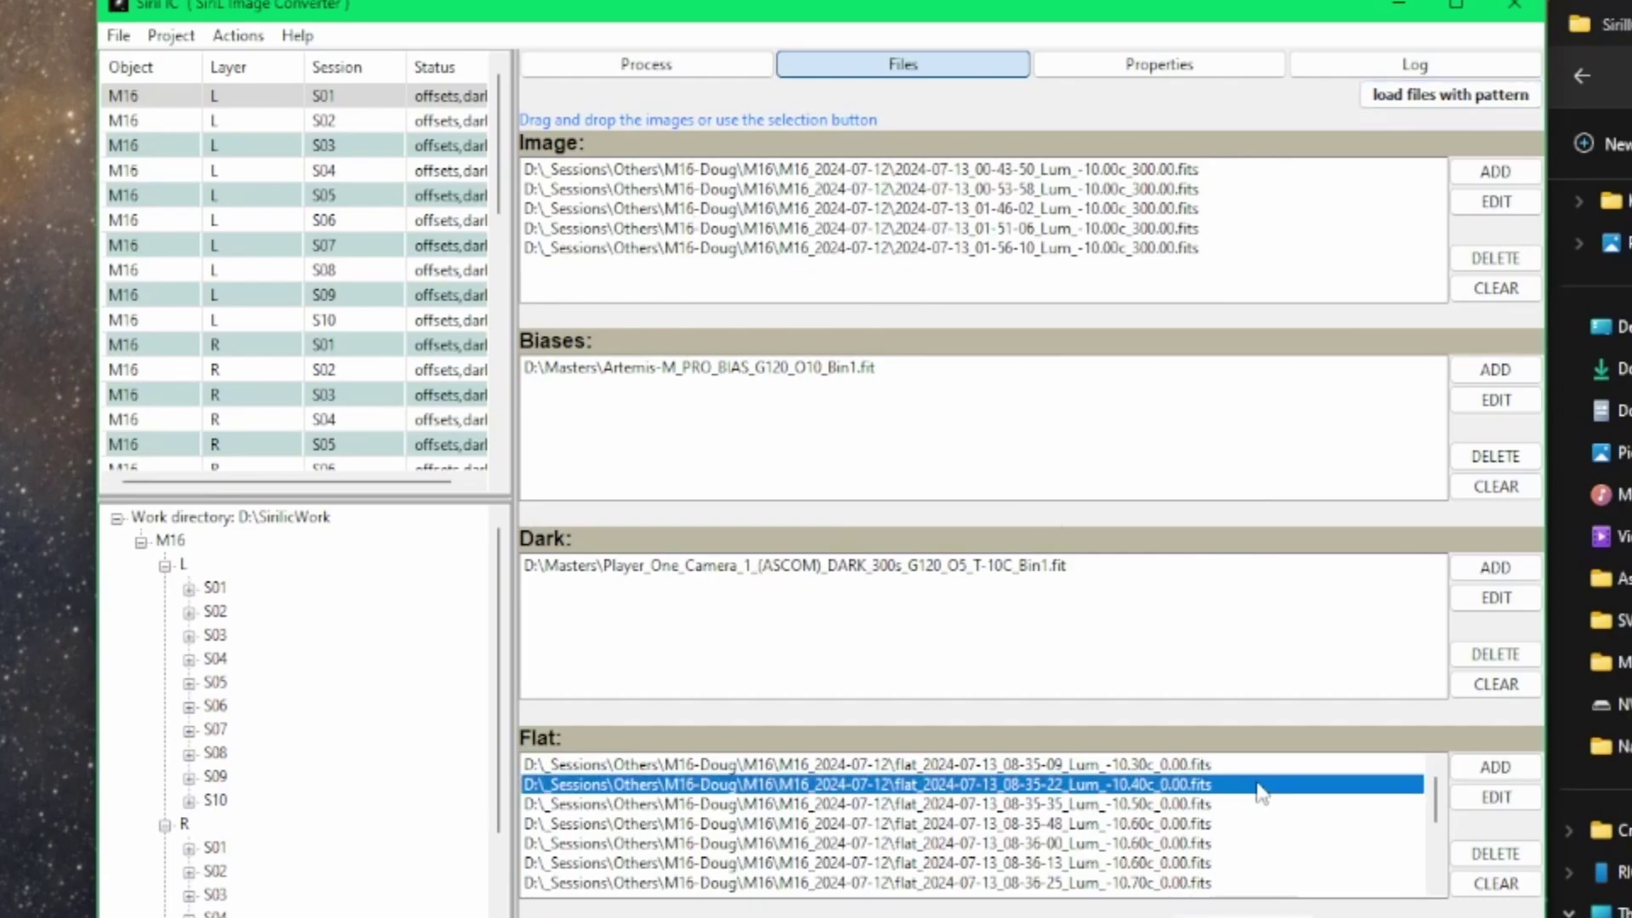
{"action": "scroll", "coordinate": [1260, 792], "scroll_direction": "down", "scroll_amount": 3}
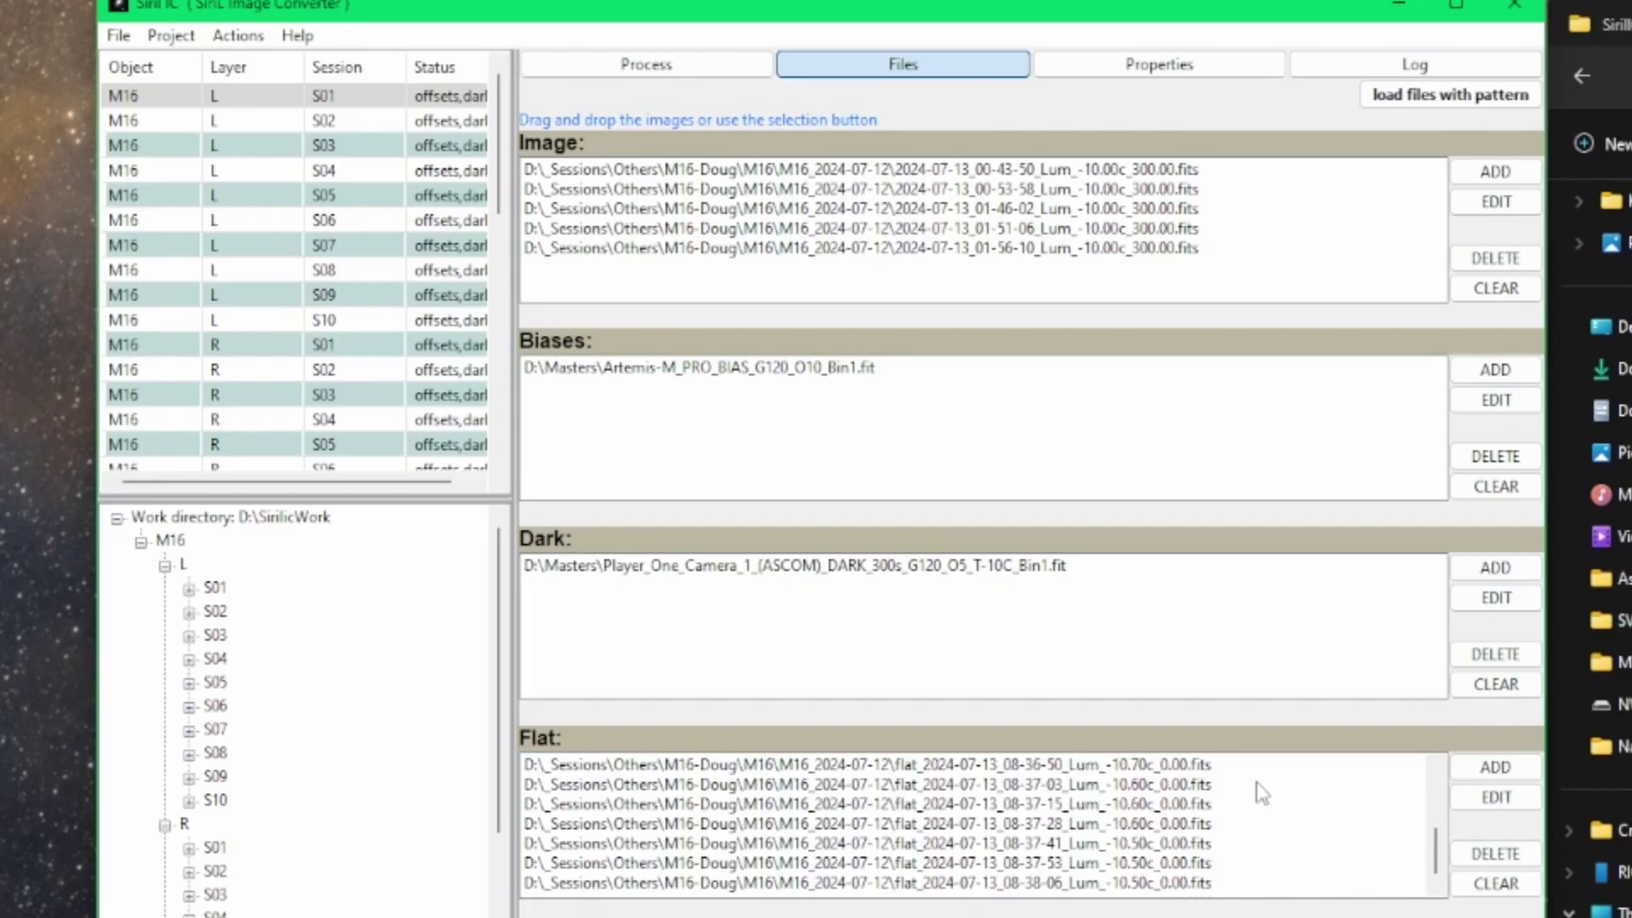
{"action": "key", "text": "Home"}
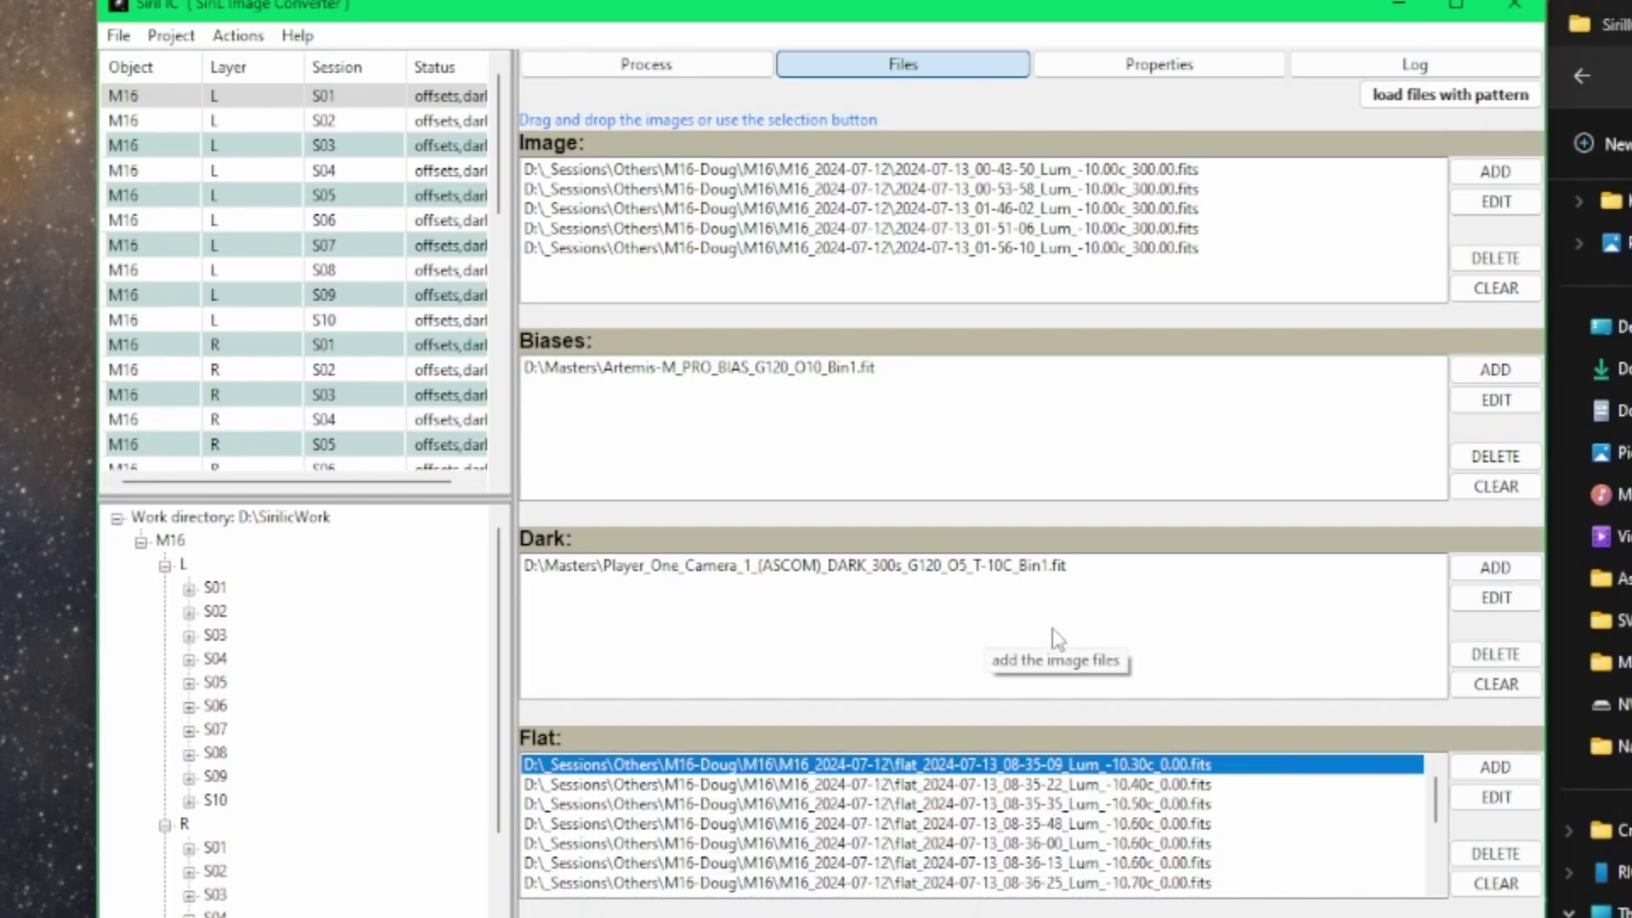
Step: Load luminance session S02's images and flats by pattern from the M16_2024-07-13 folder, keeping the existing patterns
{"action": "left_click", "coordinate": [359, 124]}
{"action": "left_click", "coordinate": [1439, 95]}
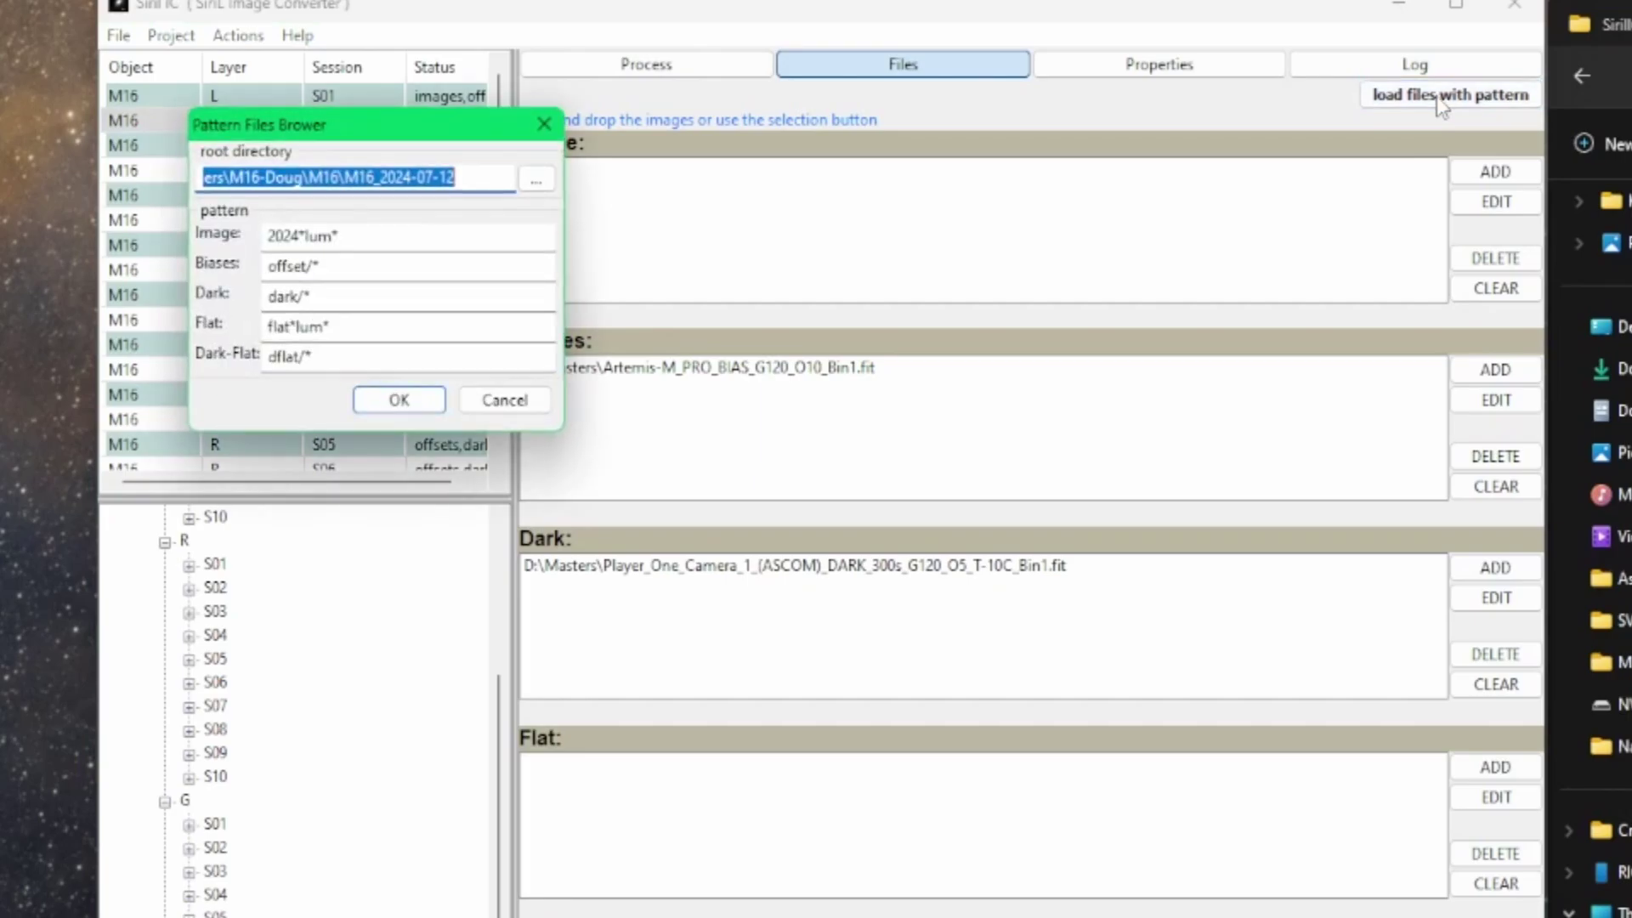
{"action": "left_click", "coordinate": [1131, 326]}
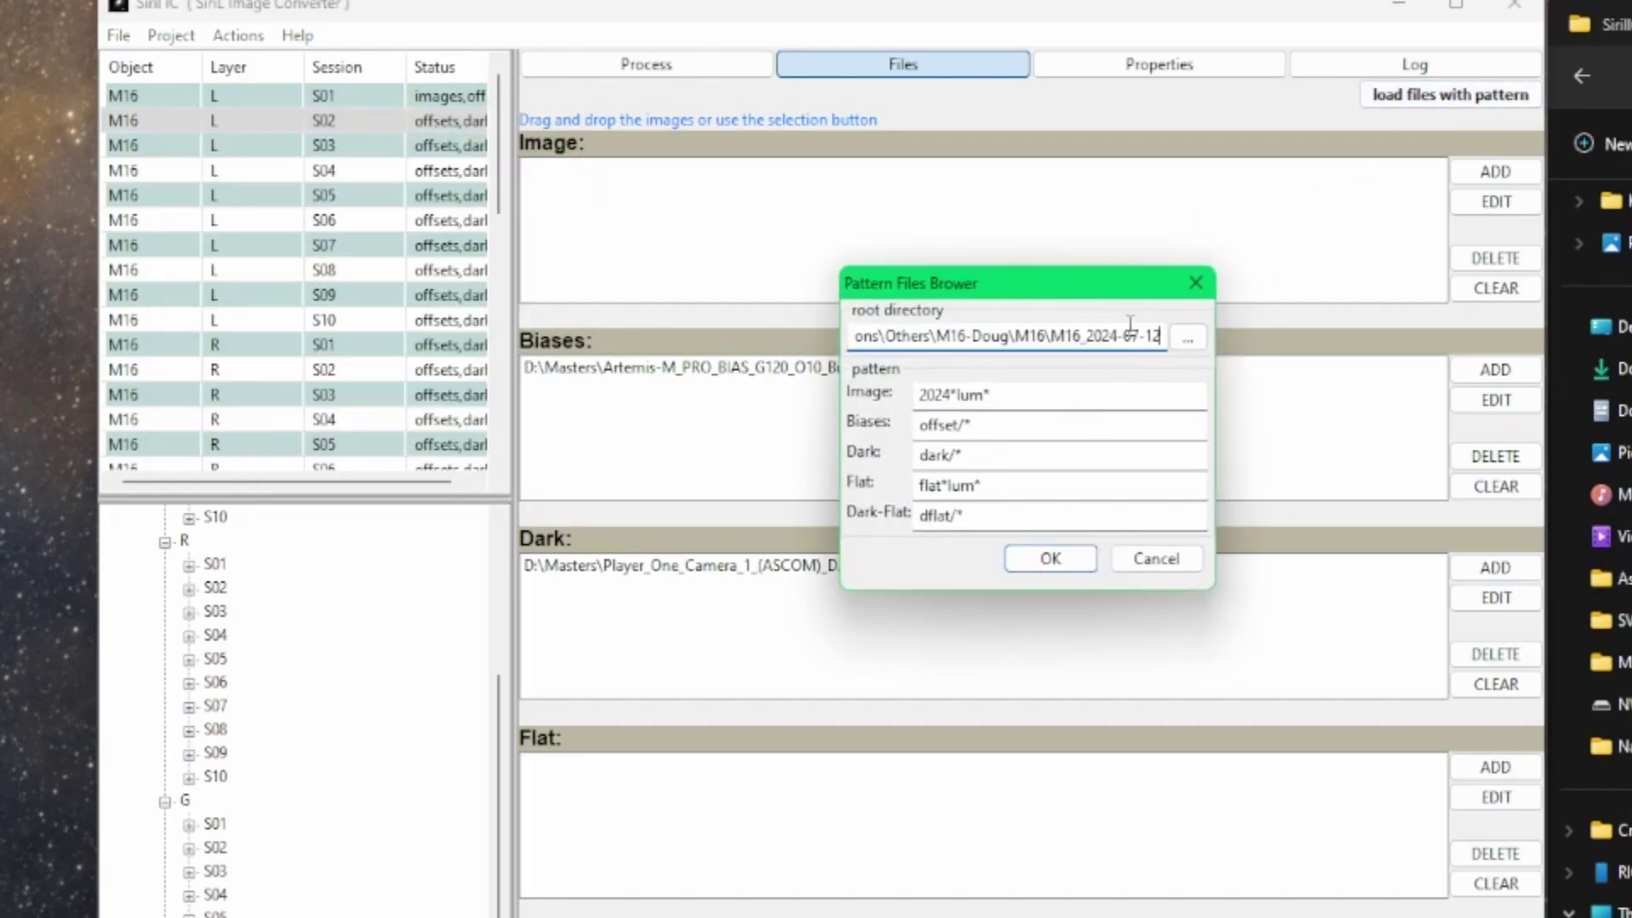
{"action": "left_click", "coordinate": [1187, 337]}
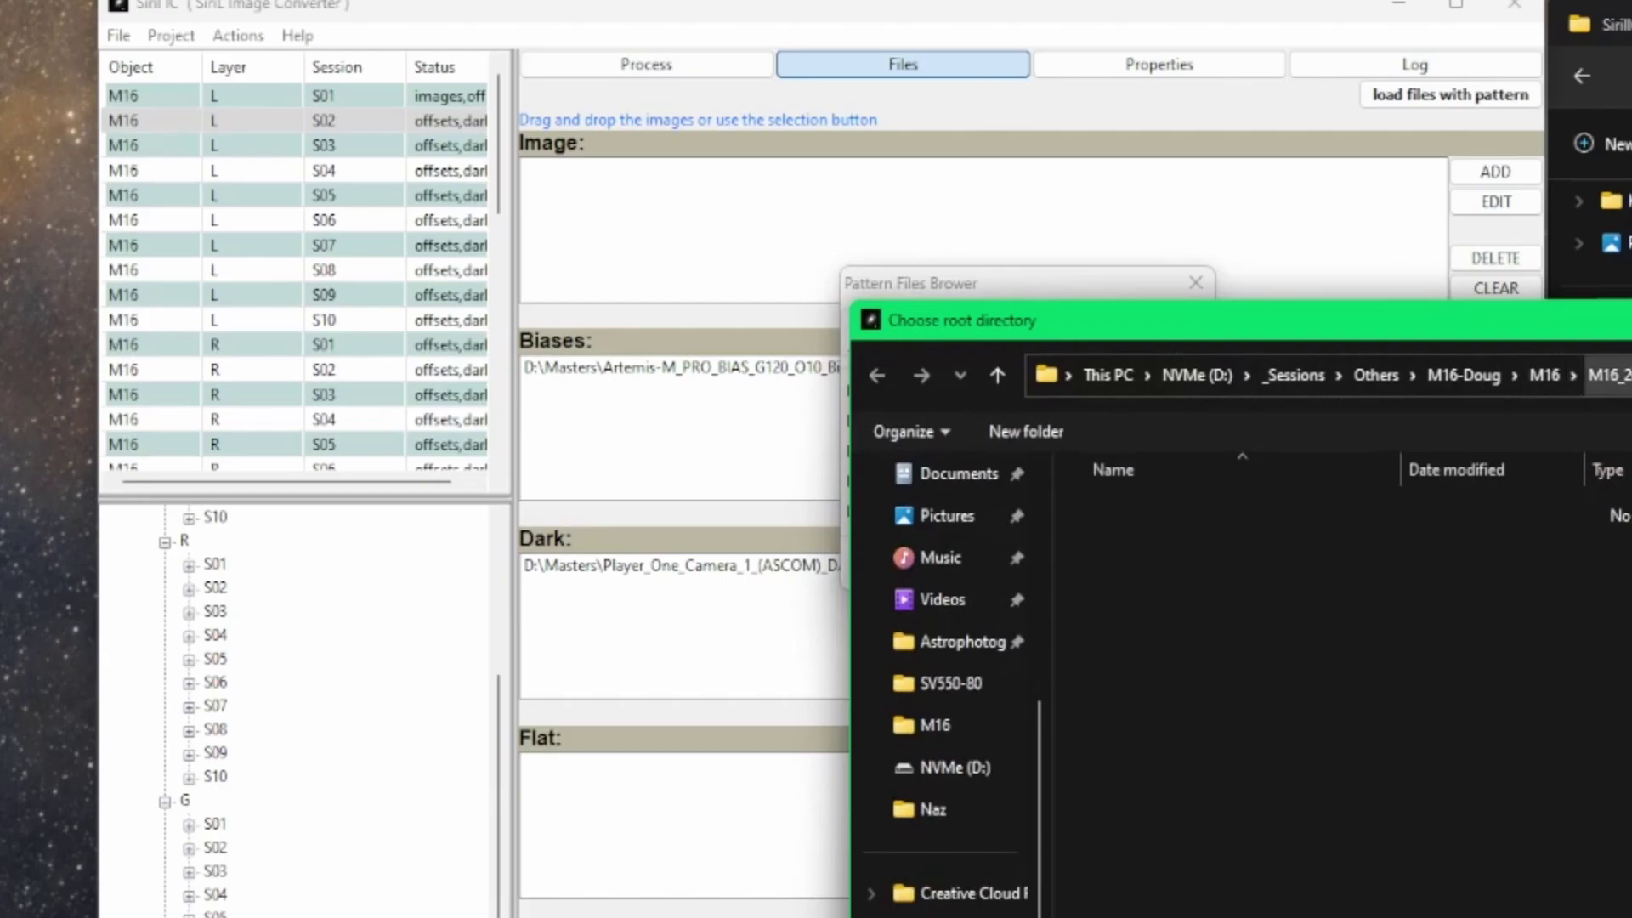
{"action": "left_click", "coordinate": [1549, 375]}
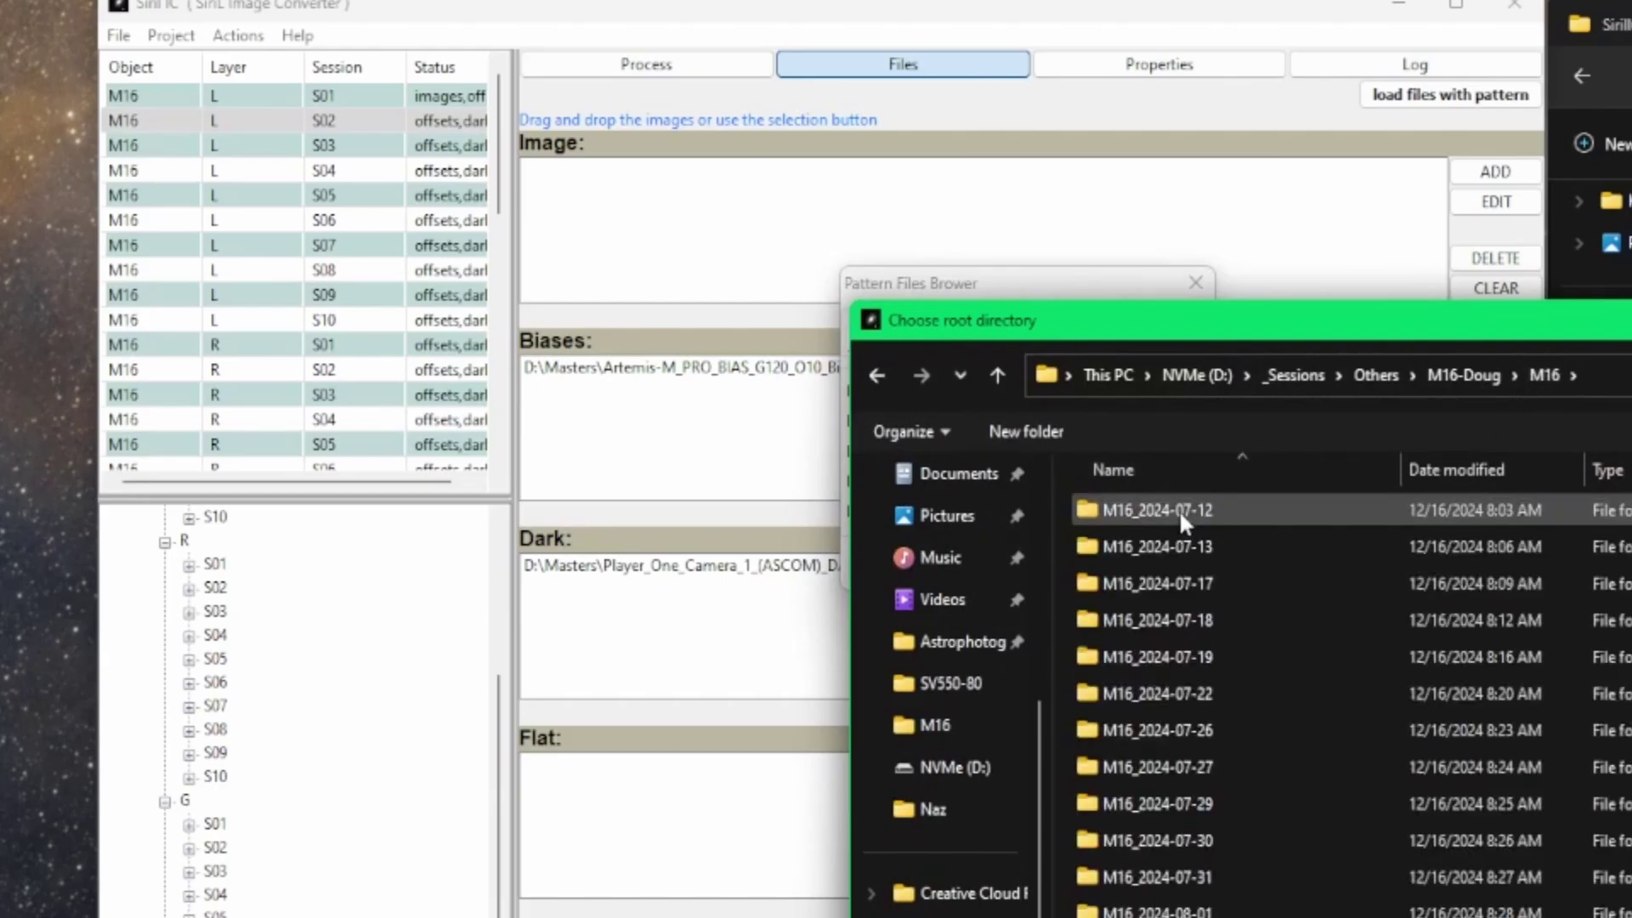
{"action": "double_click", "coordinate": [1212, 546]}
{"action": "key", "text": "Return"}
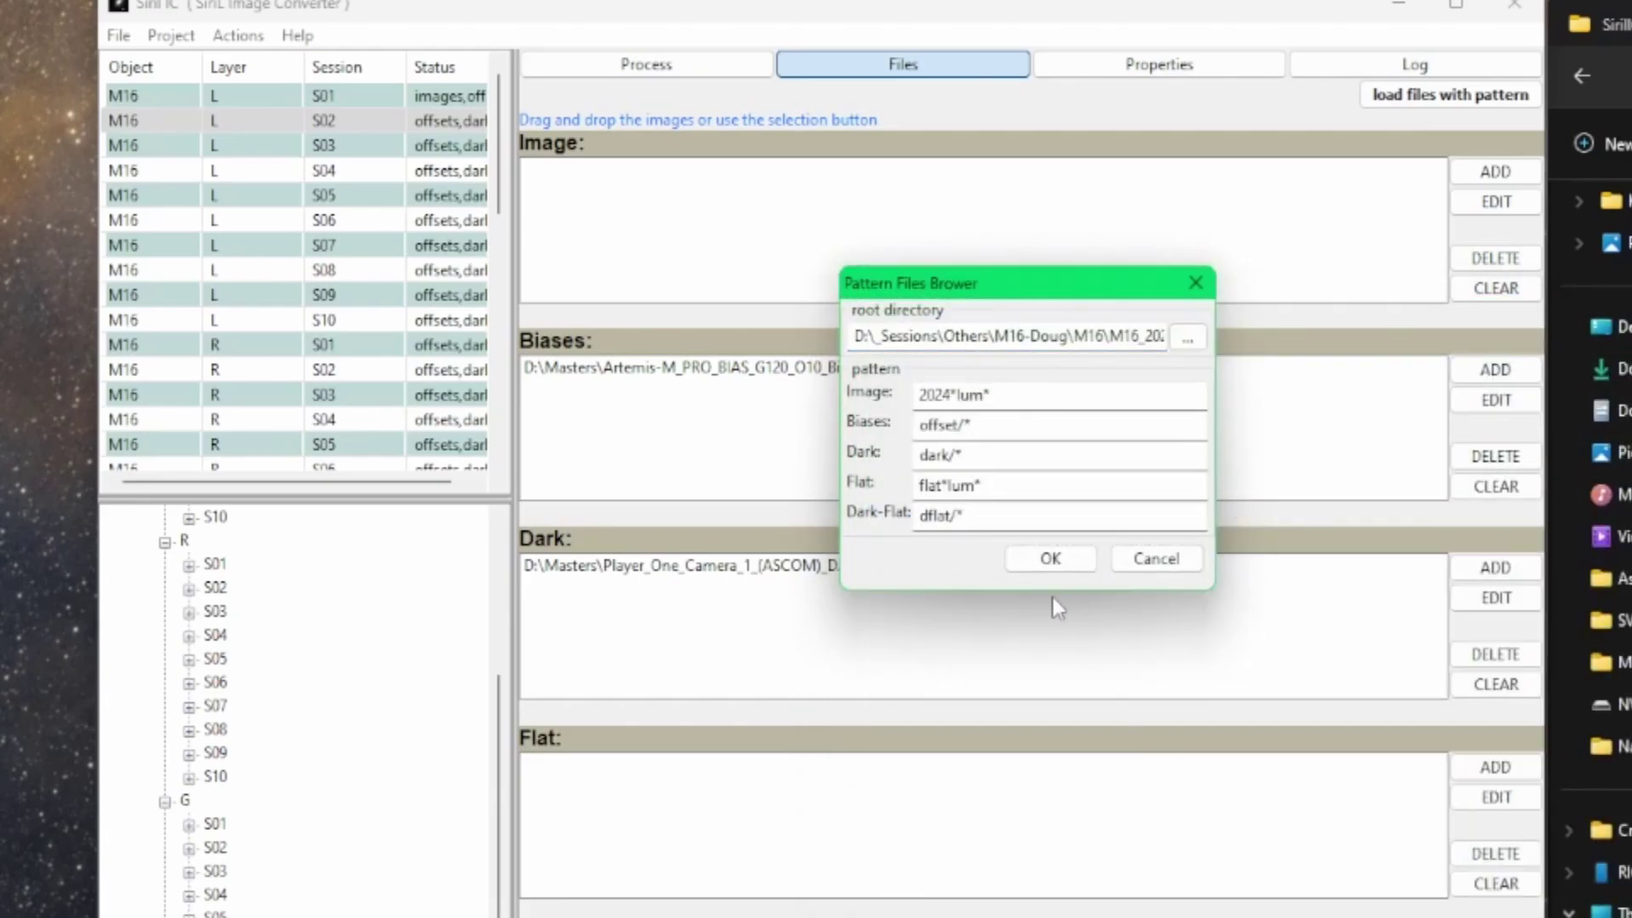
{"action": "left_click", "coordinate": [1051, 561]}
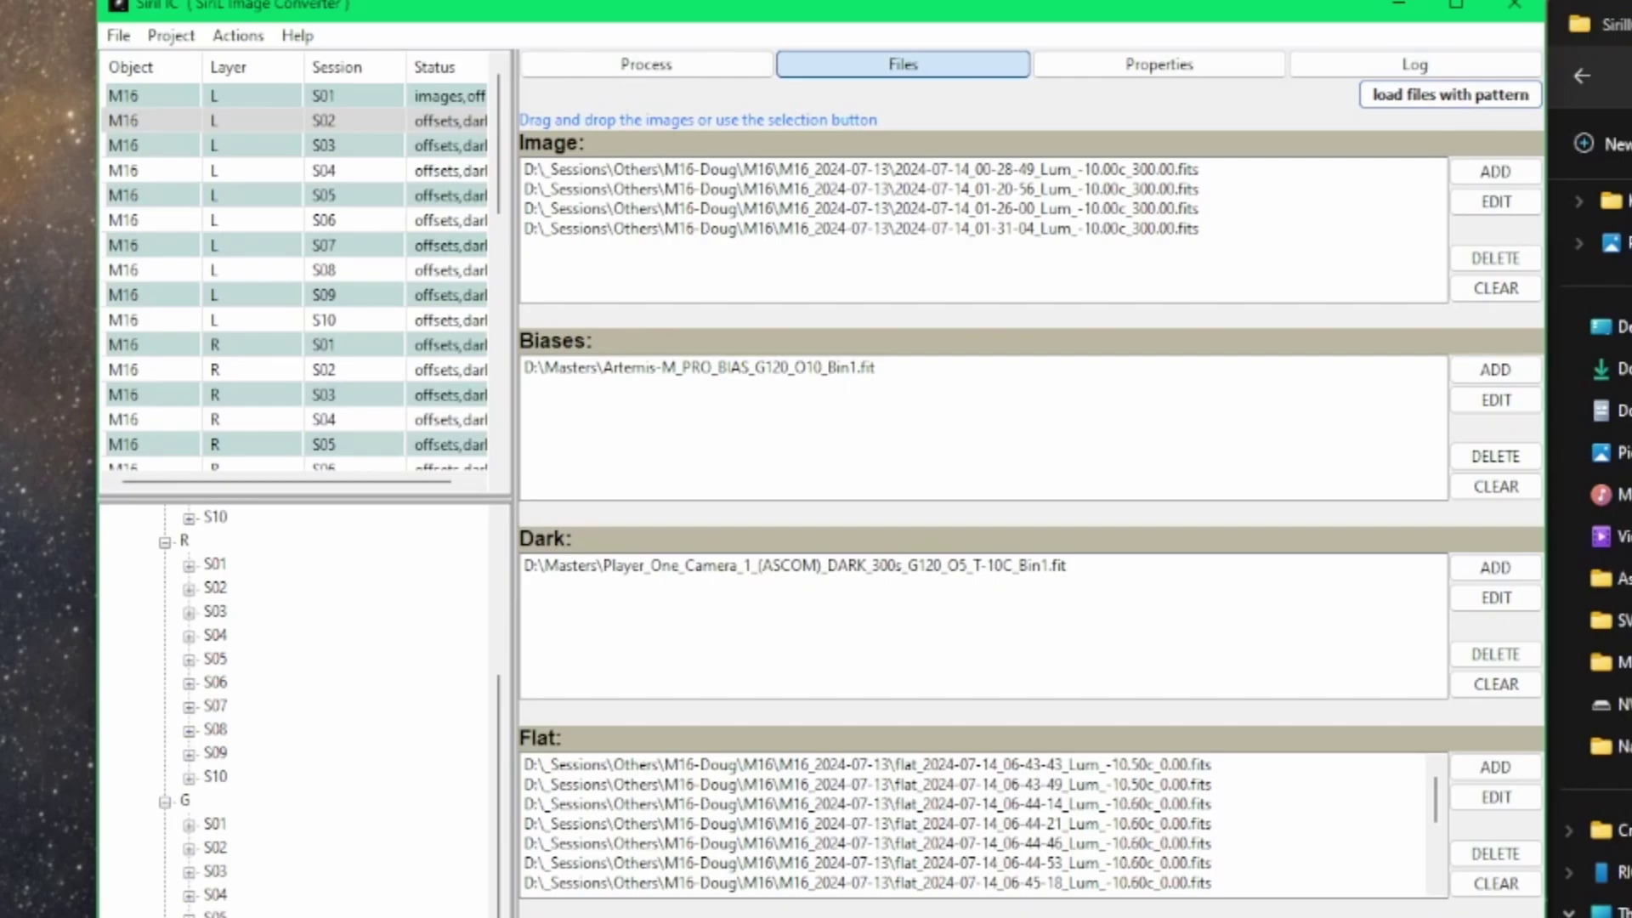
Step: Load luminance session S03's images and flats by pattern, using M16_2024-07-17 as the root directory
{"action": "left_click", "coordinate": [328, 148]}
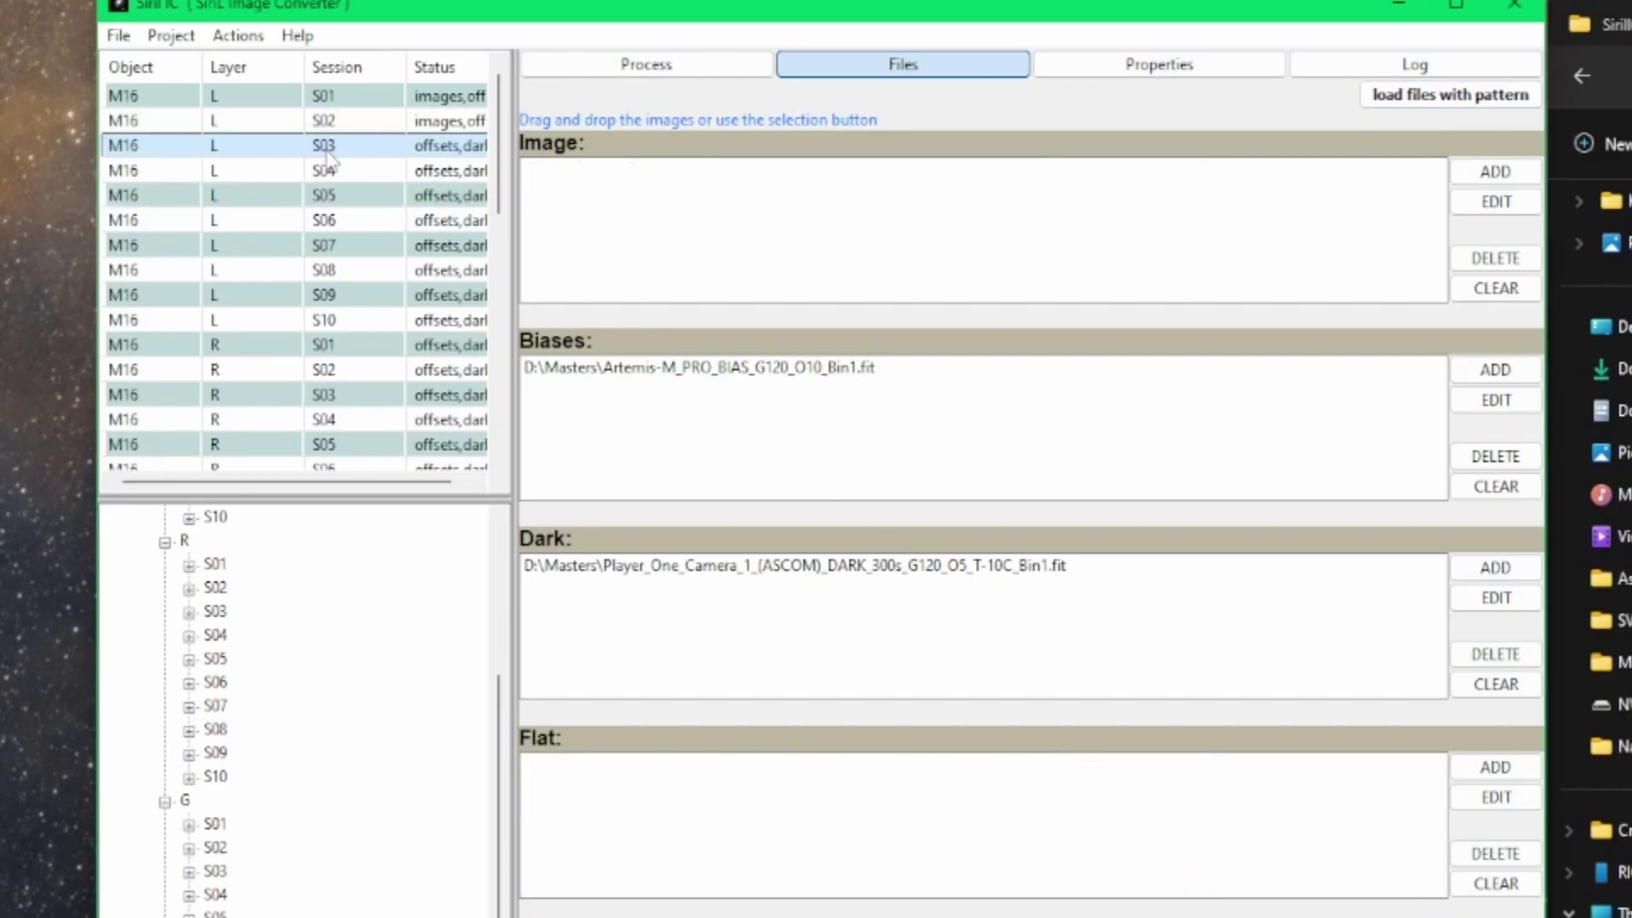
{"action": "left_click", "coordinate": [1449, 96]}
{"action": "left_click_drag", "start_coordinate": [432, 110], "coordinate": [1163, 264]}
{"action": "left_click", "coordinate": [1264, 328]}
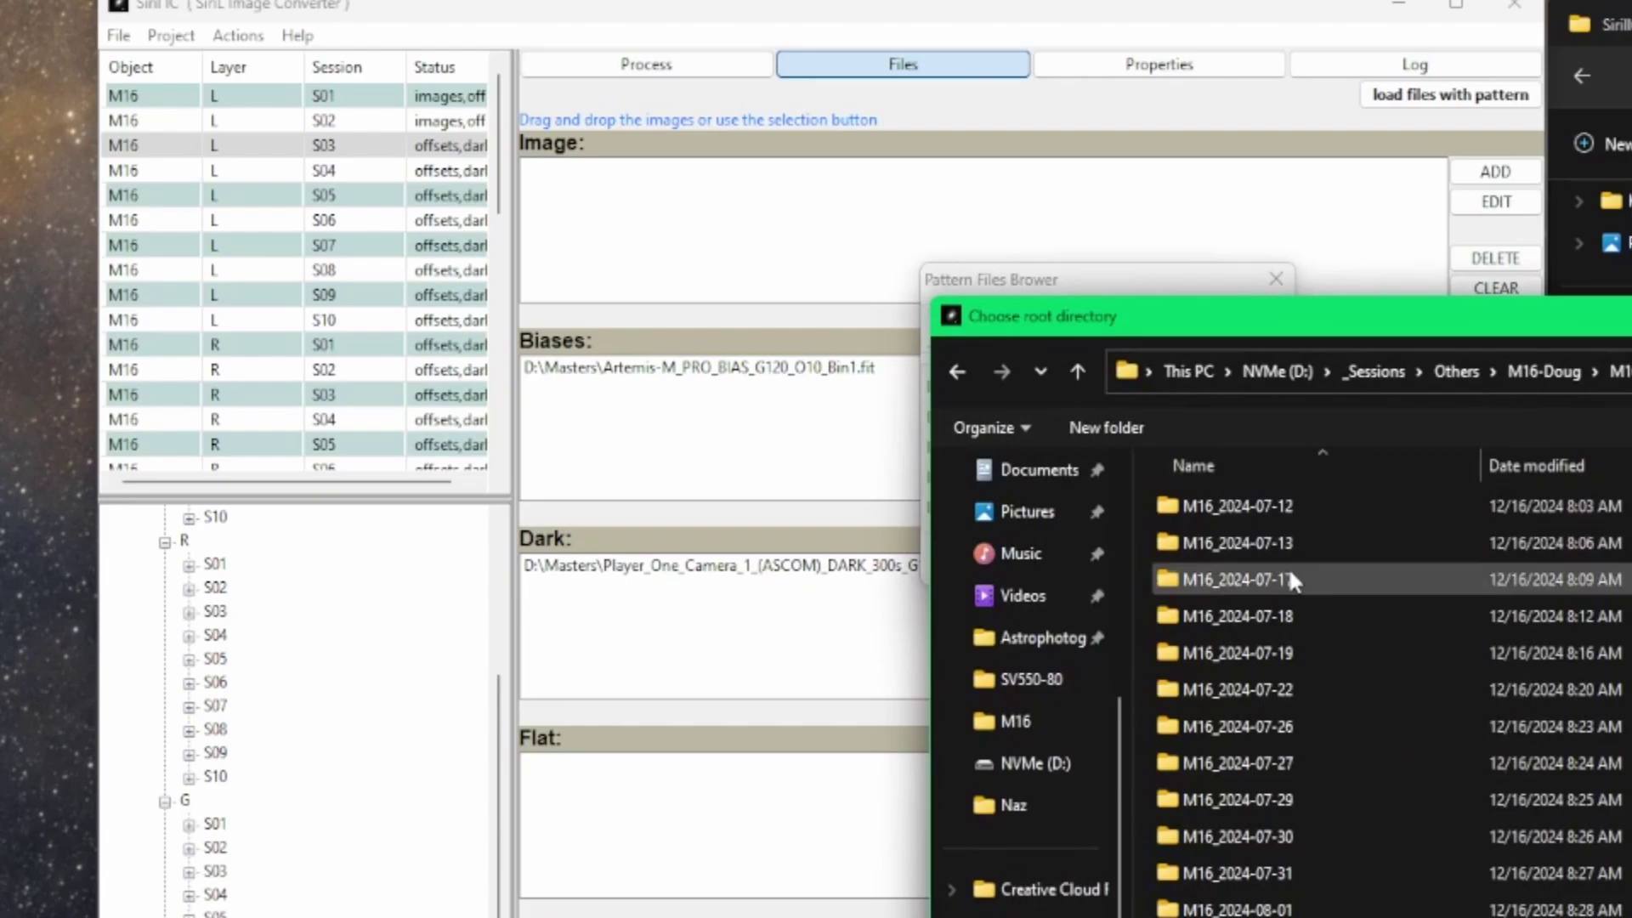
{"action": "double_click", "coordinate": [1299, 578]}
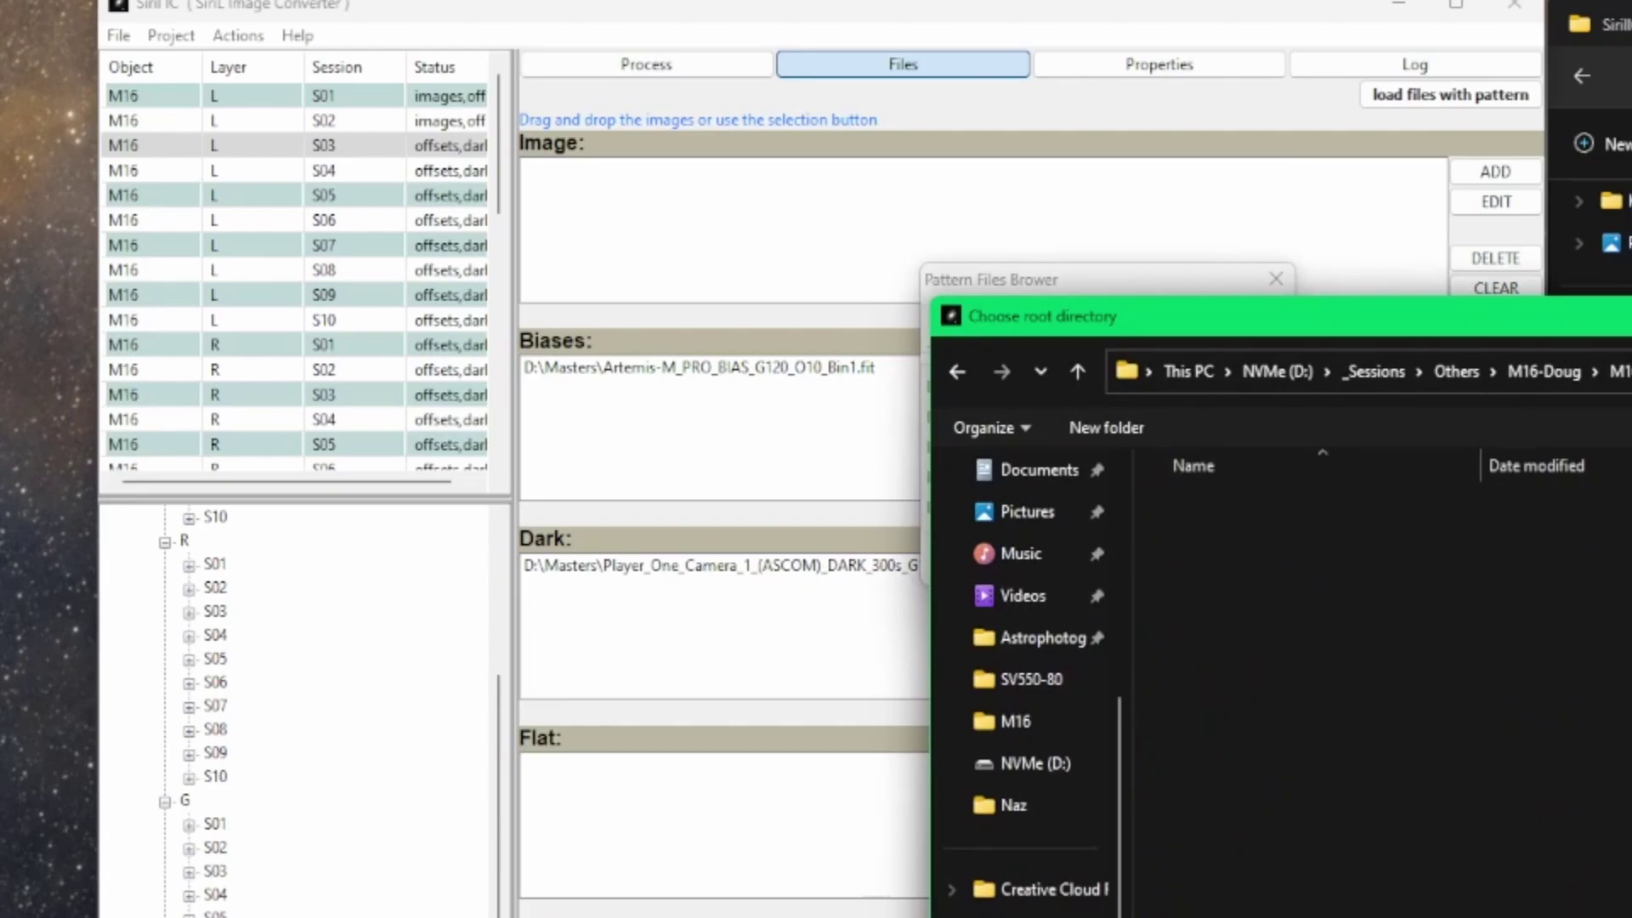
{"action": "key", "text": "Return"}
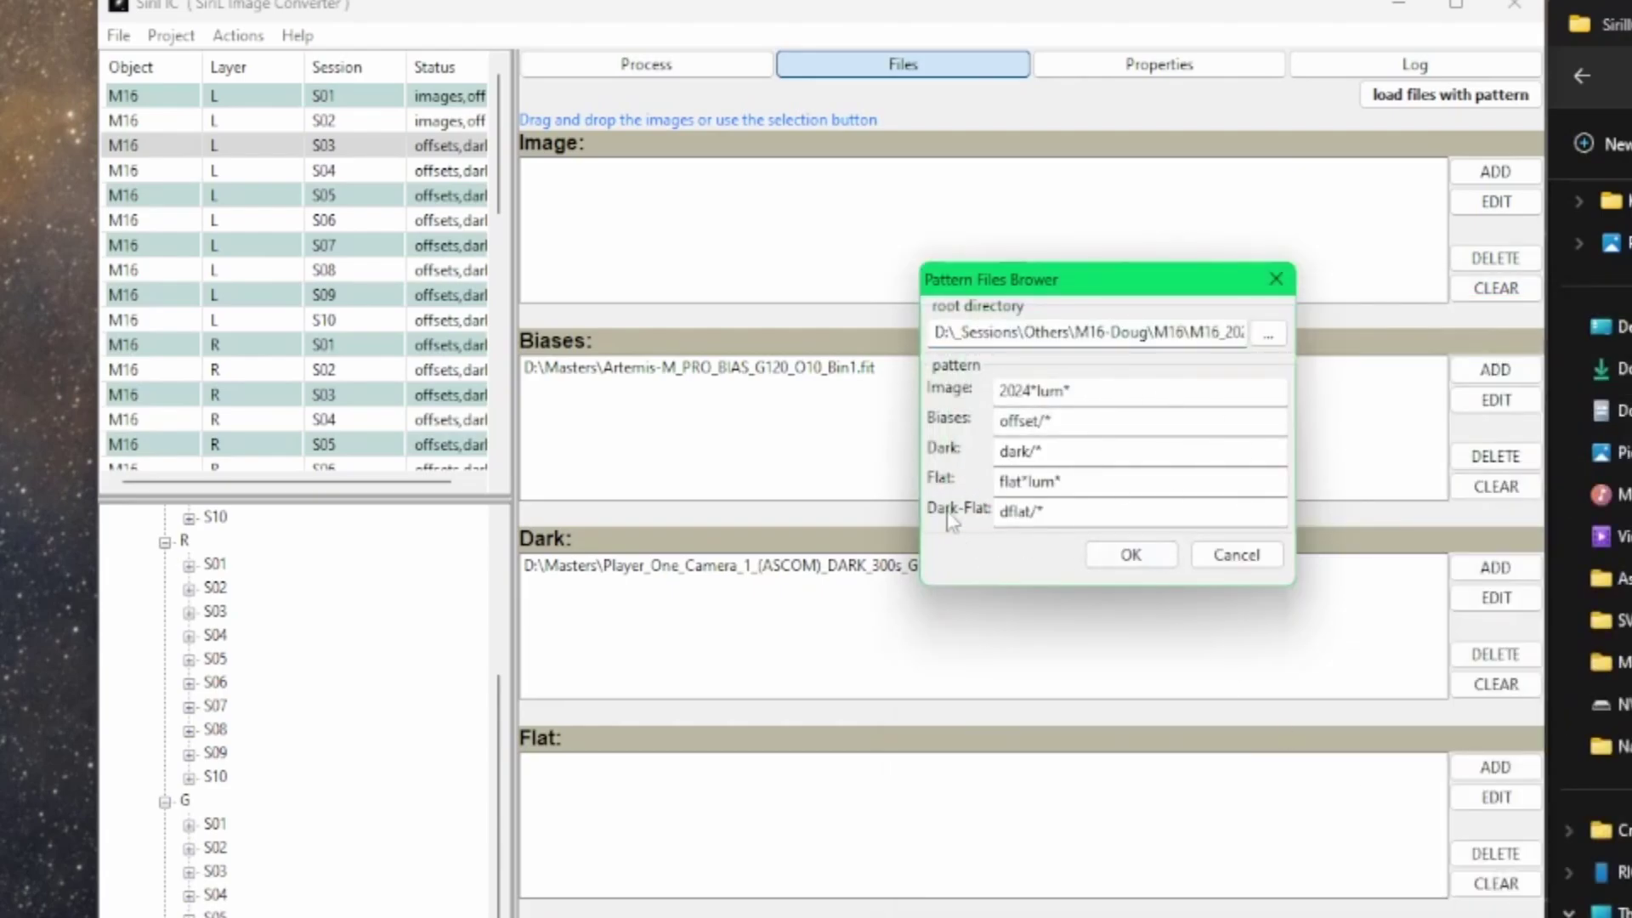
{"action": "left_click", "coordinate": [1129, 554]}
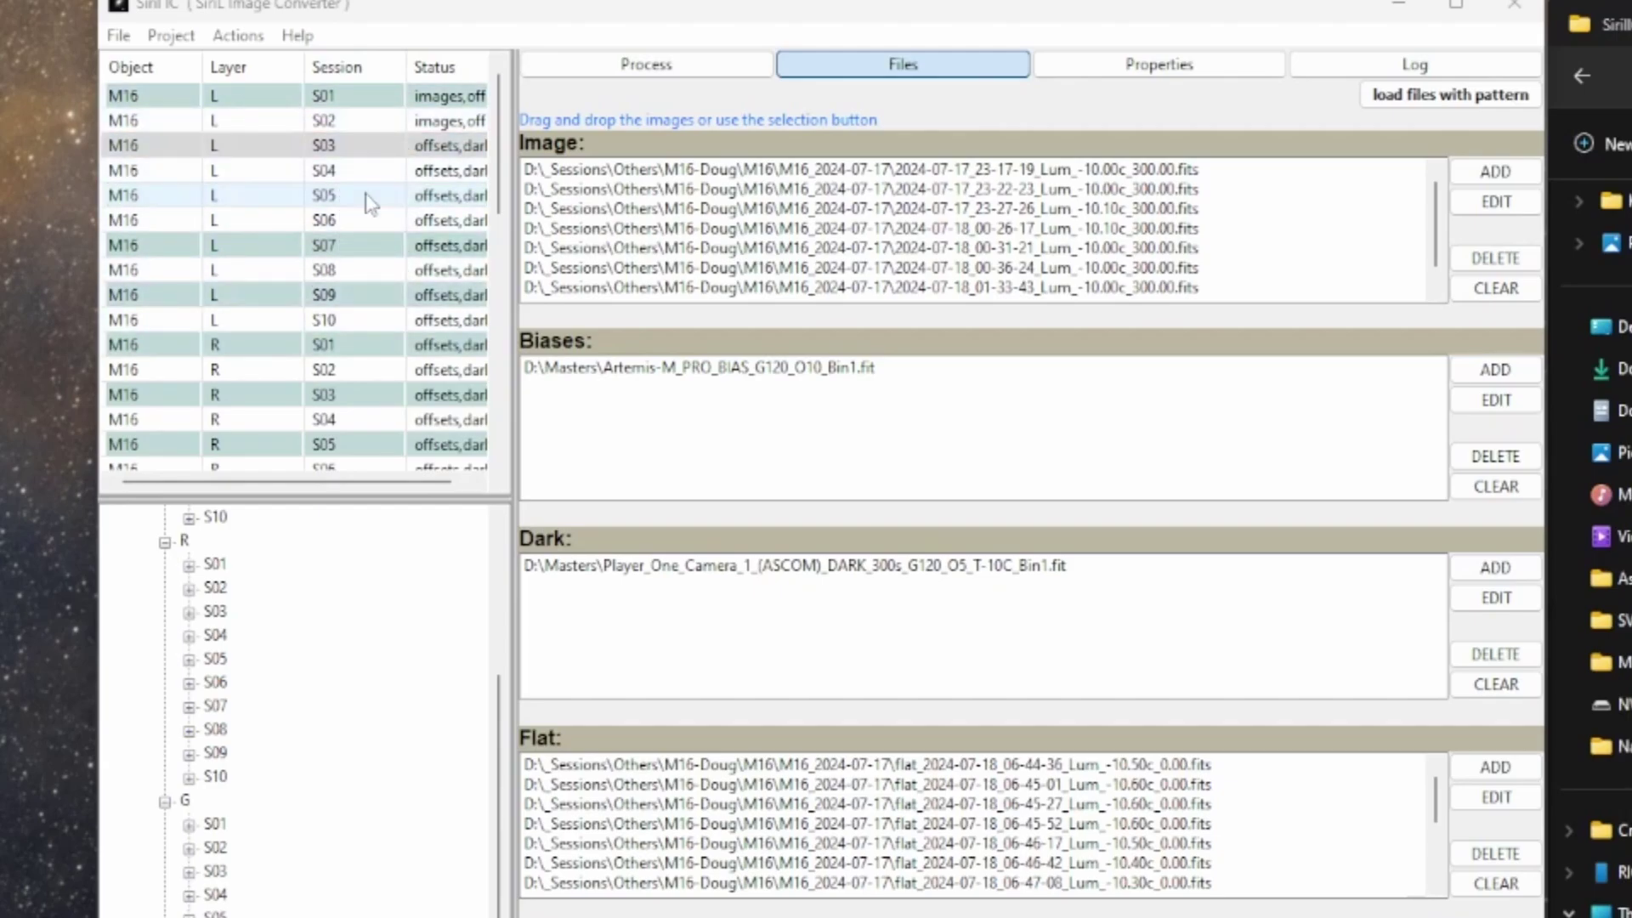
Step: Delete the unused luminance sessions S09 and S10 from the M16 project
{"action": "left_click", "coordinate": [353, 297]}
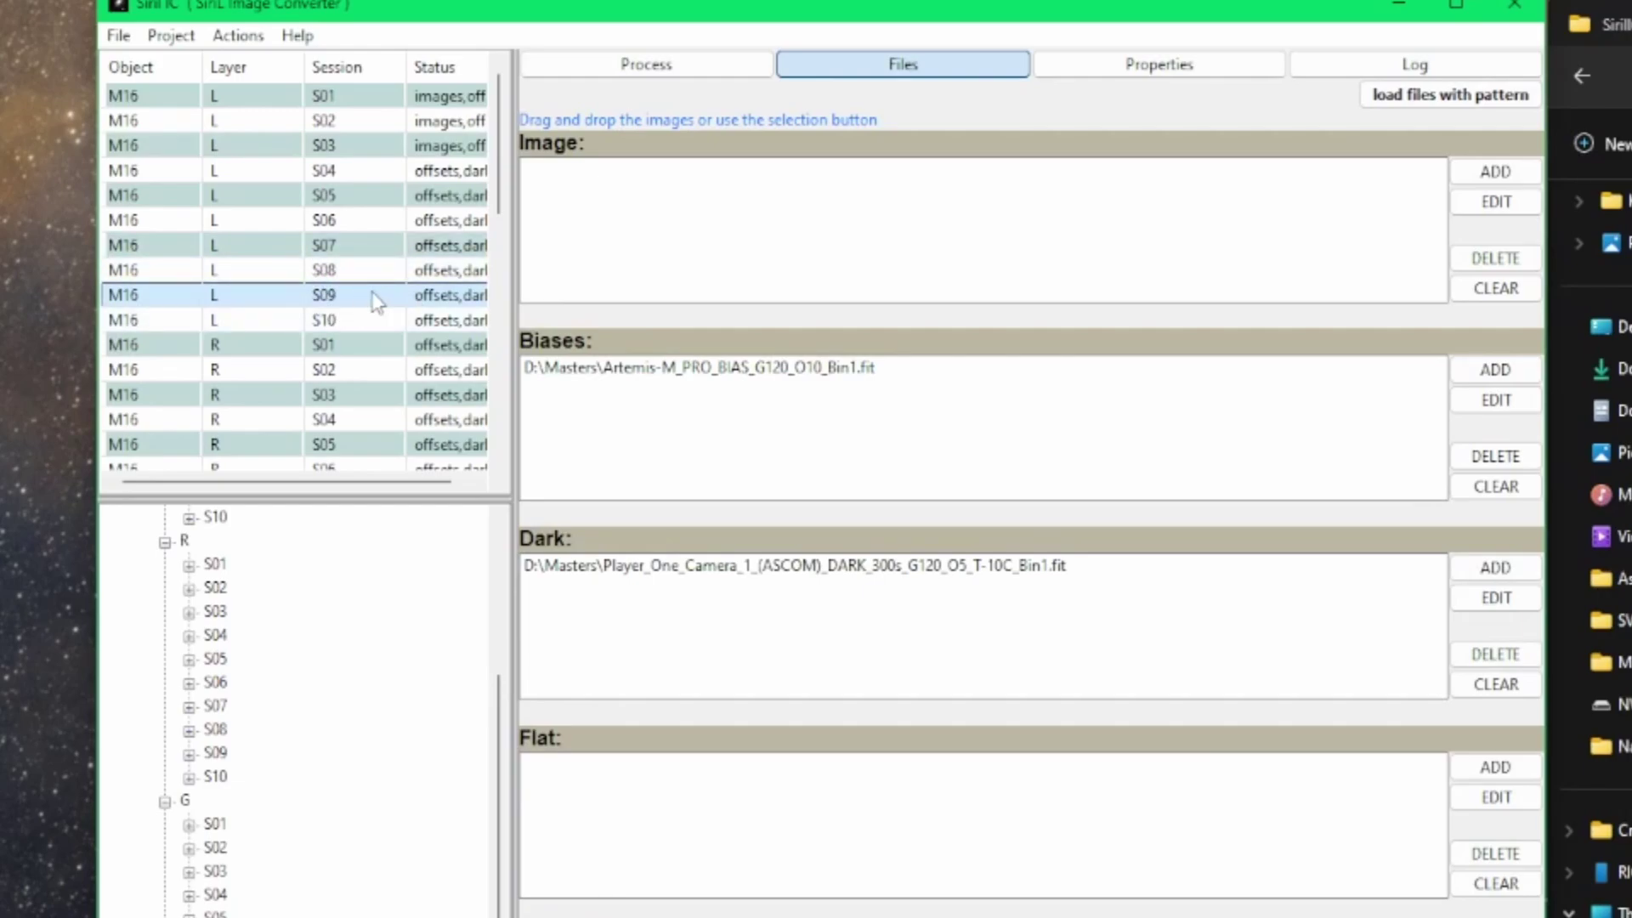
{"action": "left_click", "coordinate": [171, 35]}
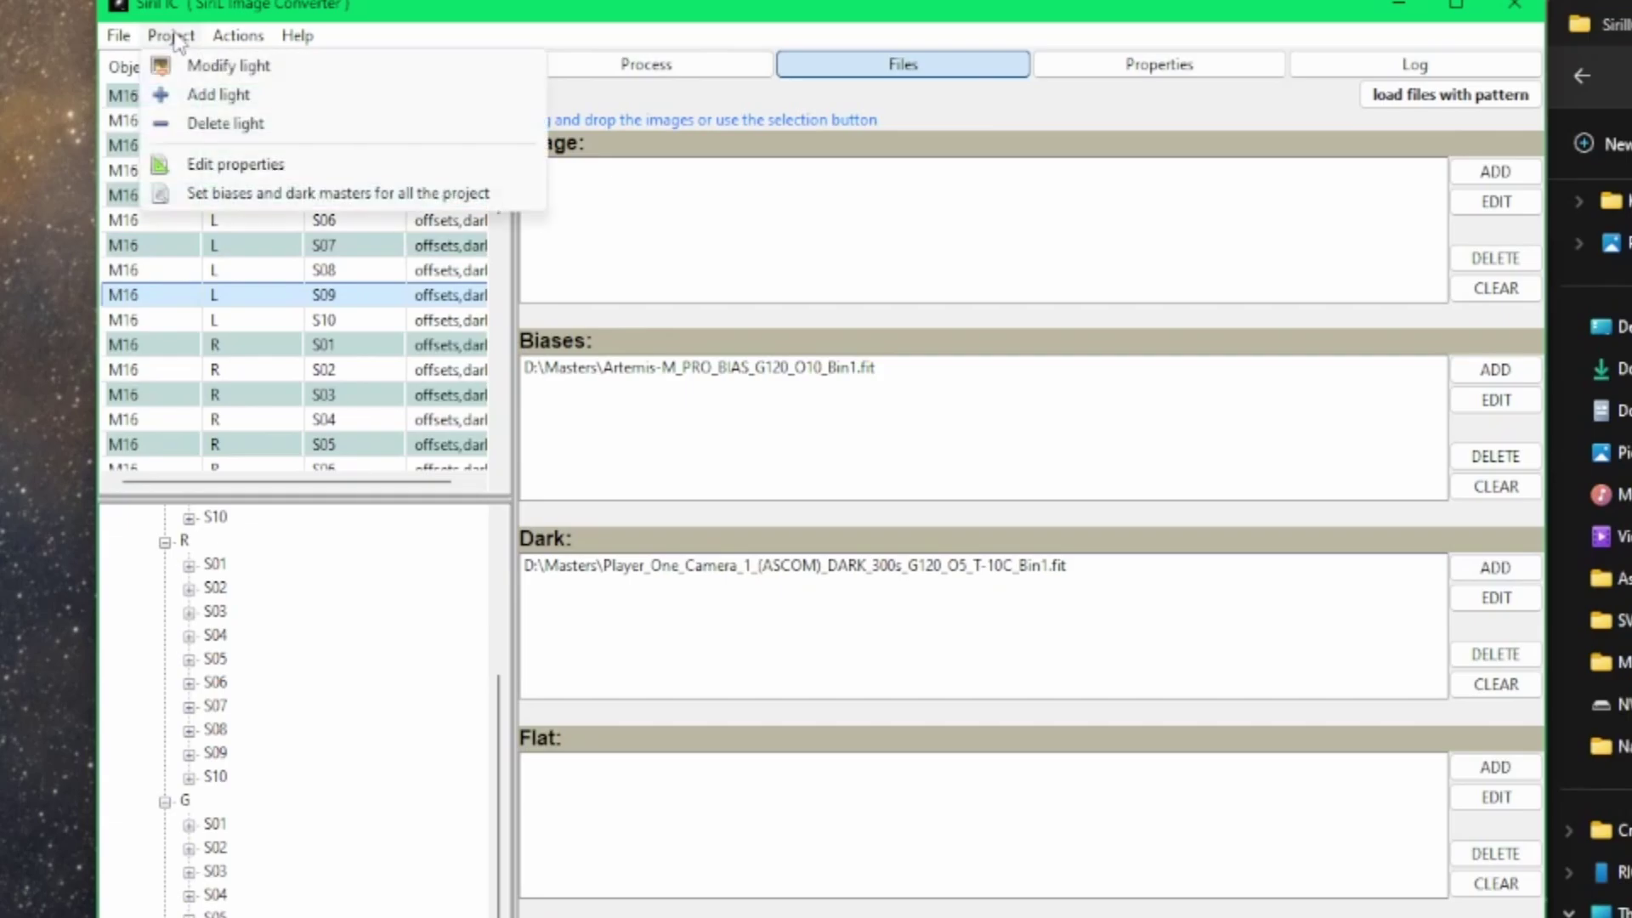
{"action": "left_click", "coordinate": [242, 127]}
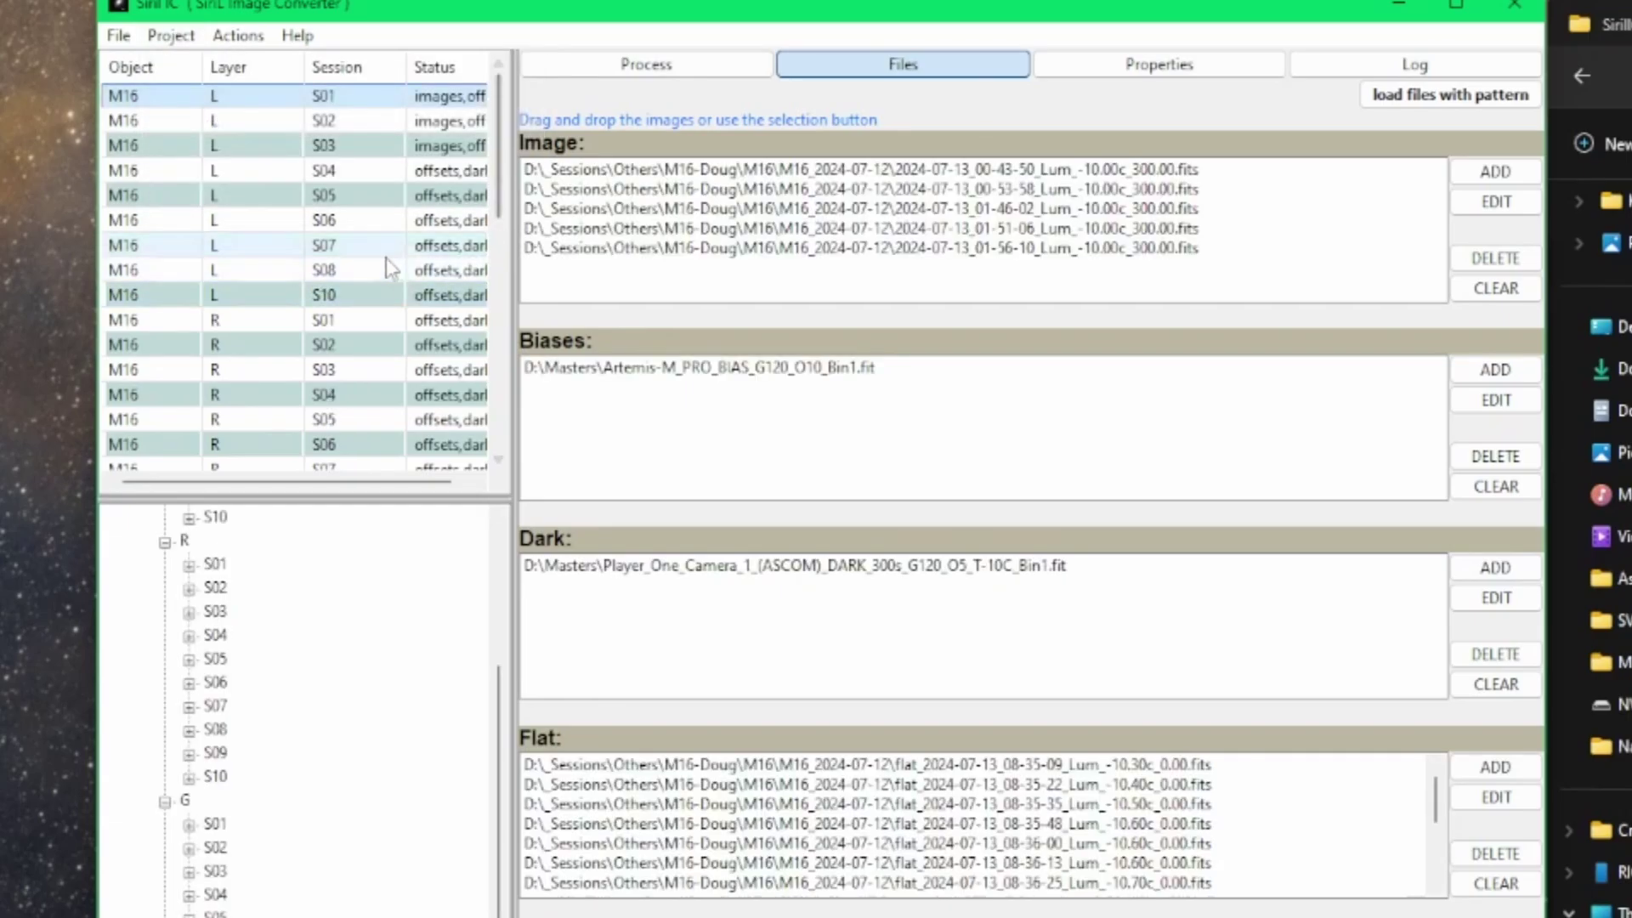
{"action": "left_click", "coordinate": [348, 295]}
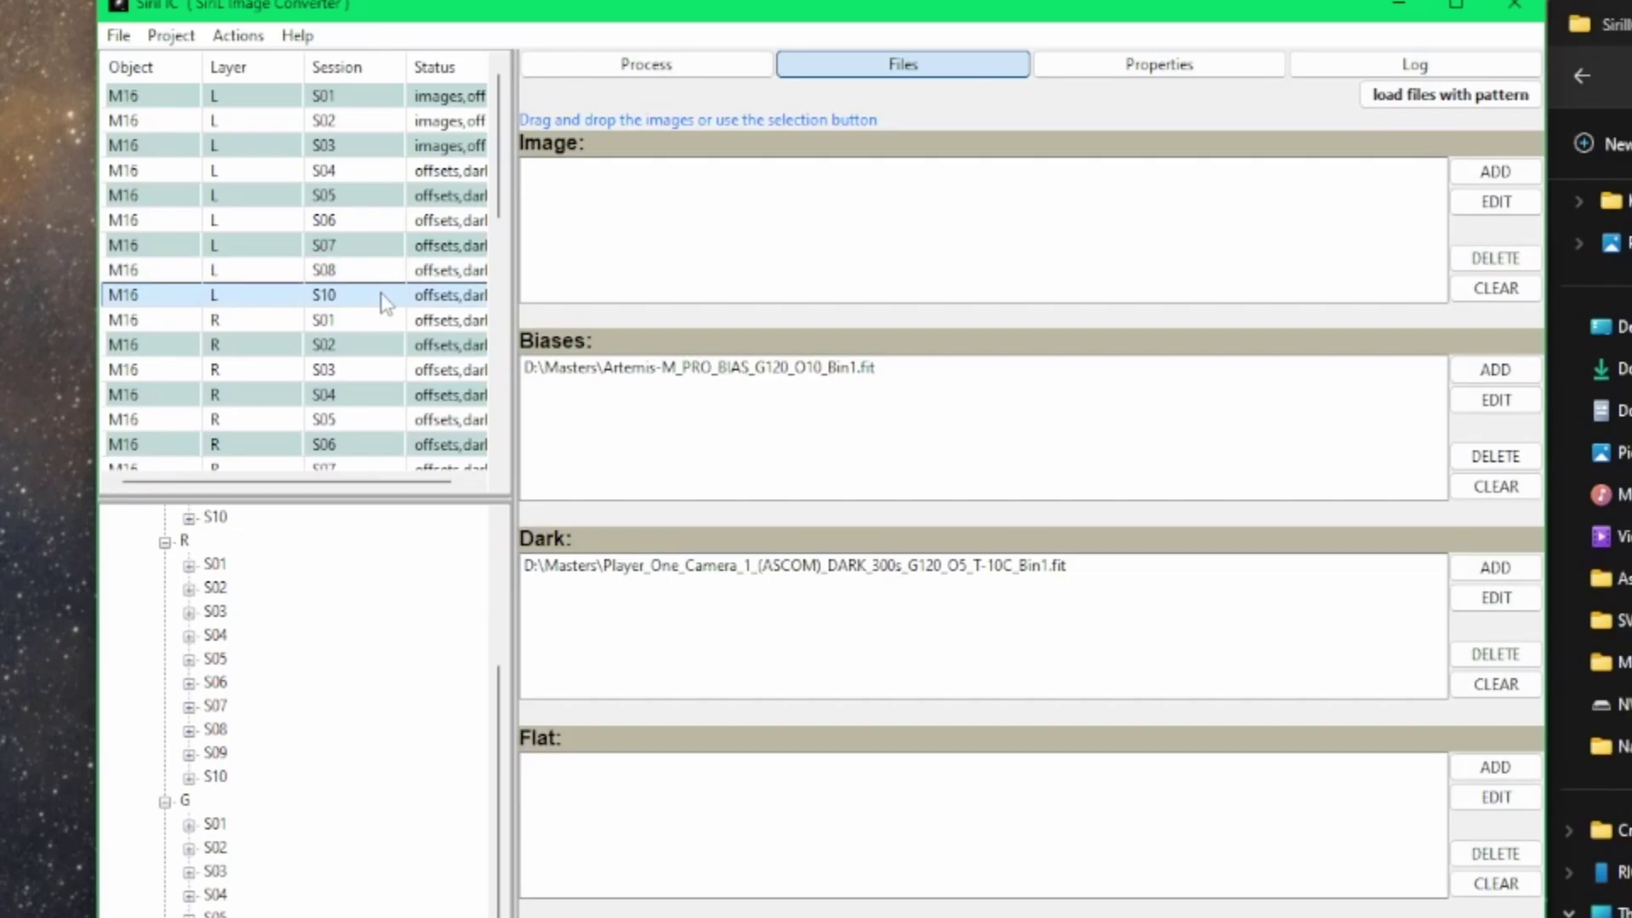
{"action": "left_click", "coordinate": [171, 36]}
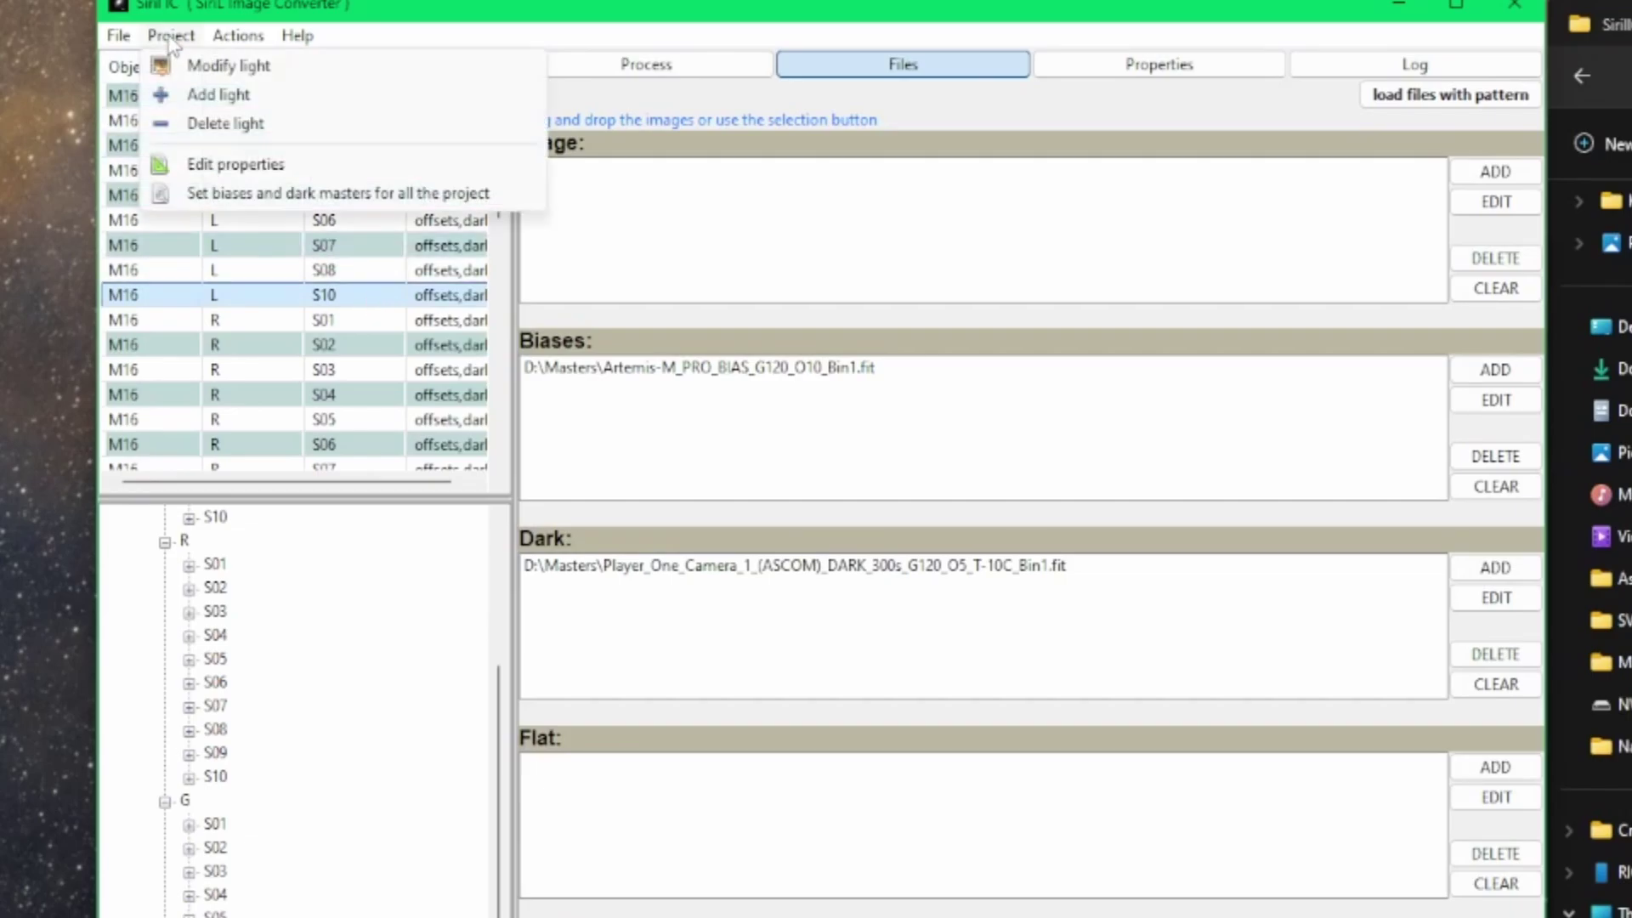
{"action": "left_click", "coordinate": [225, 123]}
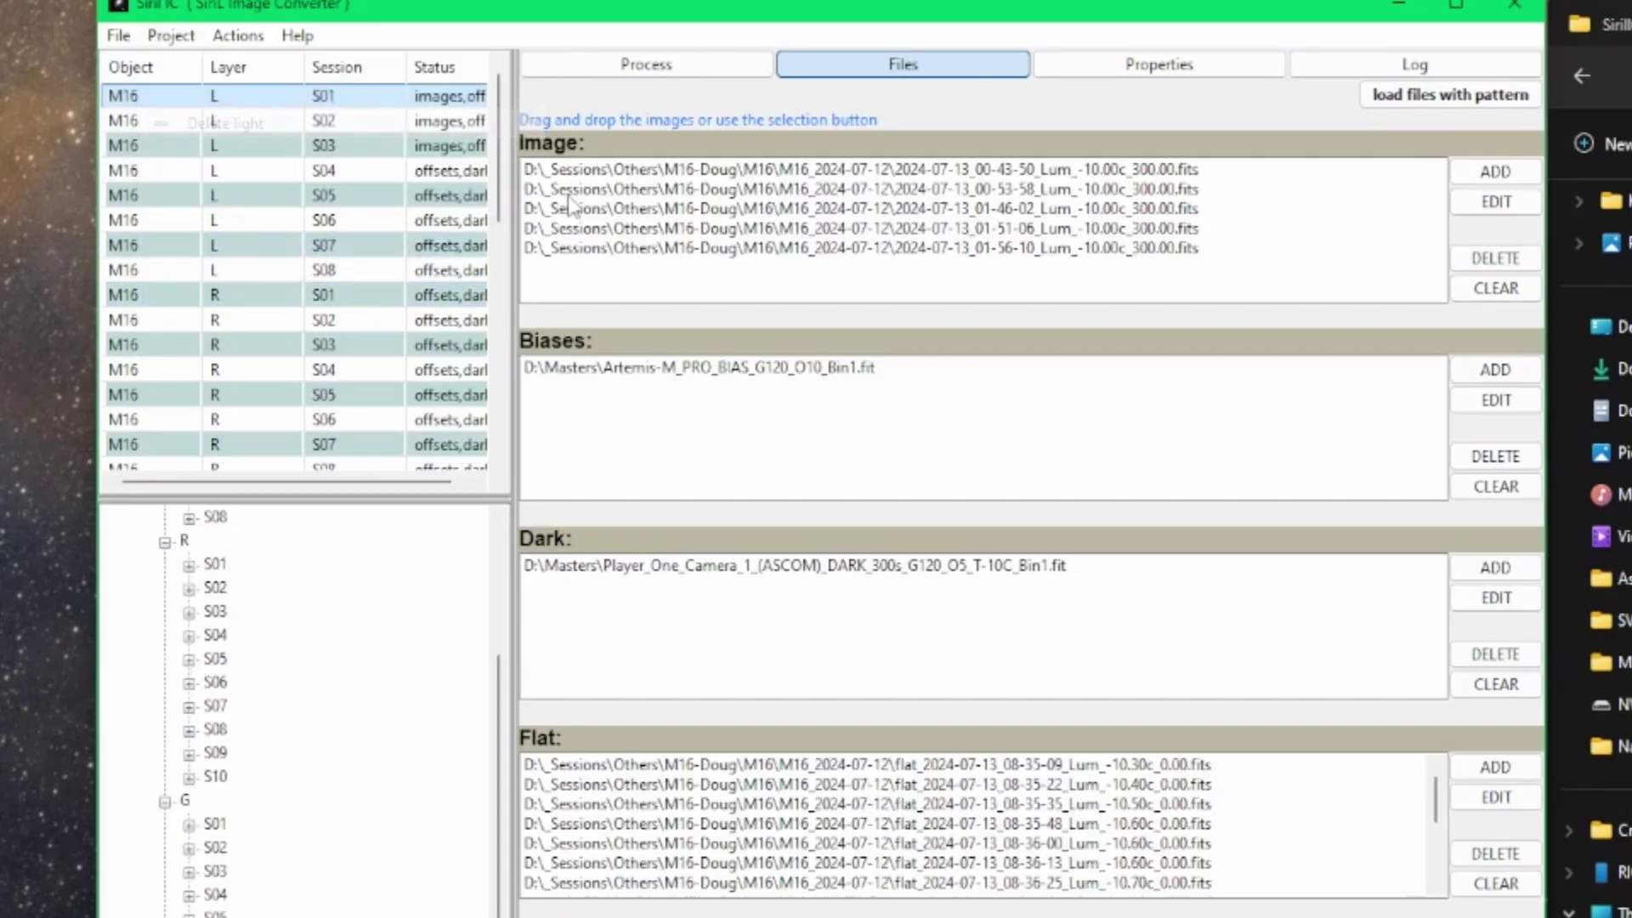
Step: Start loading files by pattern for red session S01, choosing M16_2024-07-12 as the root directory
{"action": "left_click", "coordinate": [363, 267]}
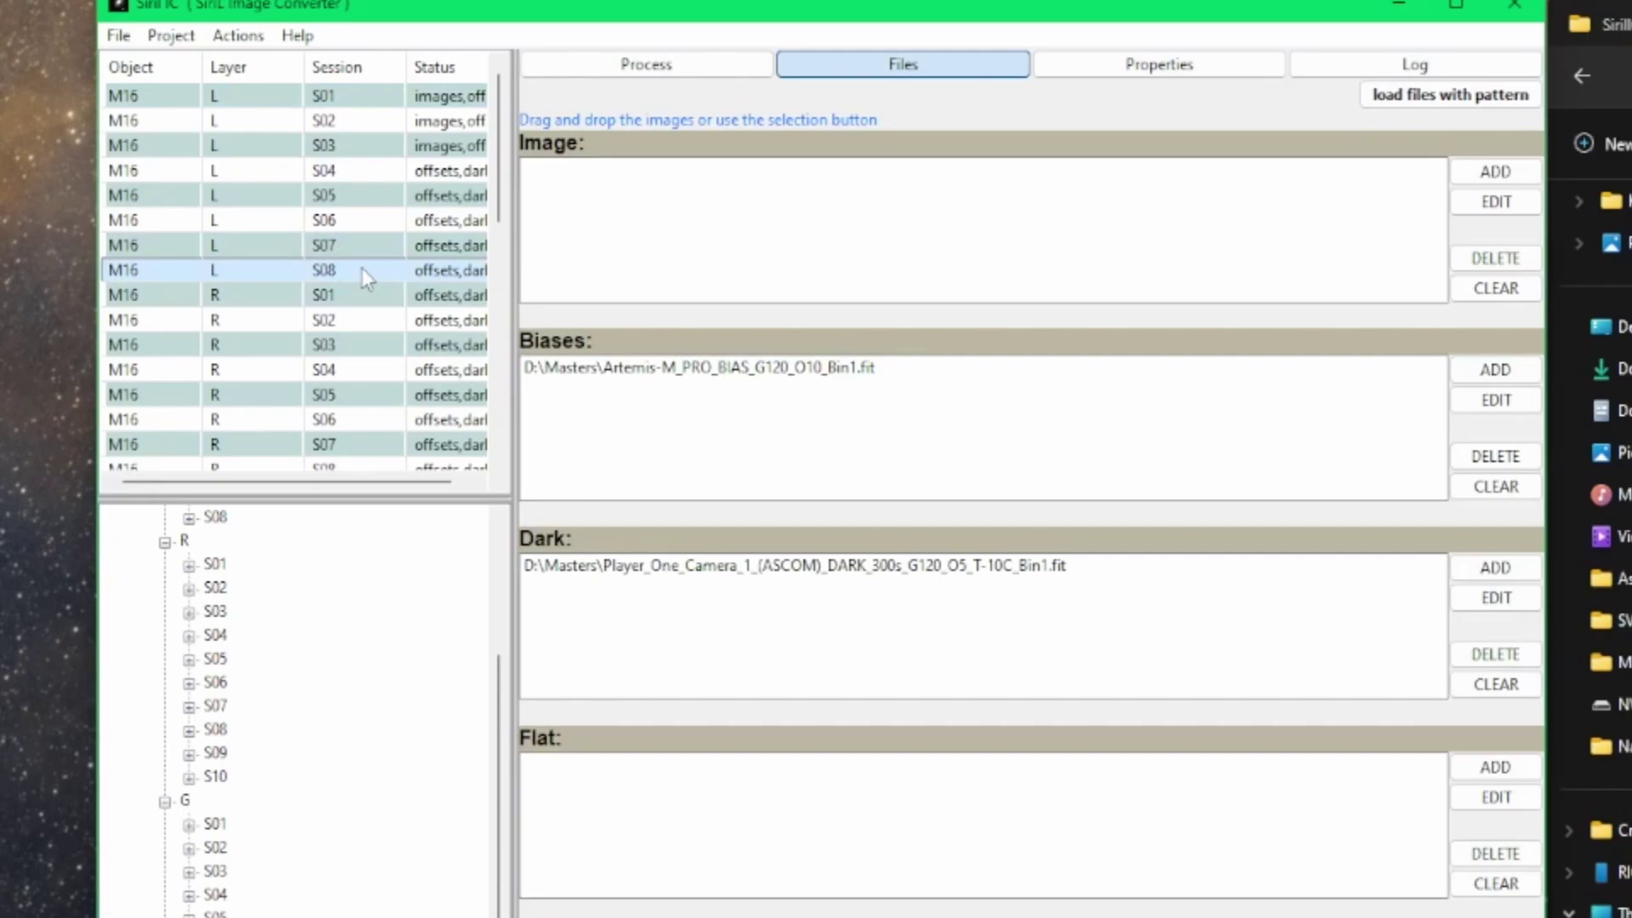
{"action": "scroll", "coordinate": [362, 267], "scroll_direction": "down", "scroll_amount": 2}
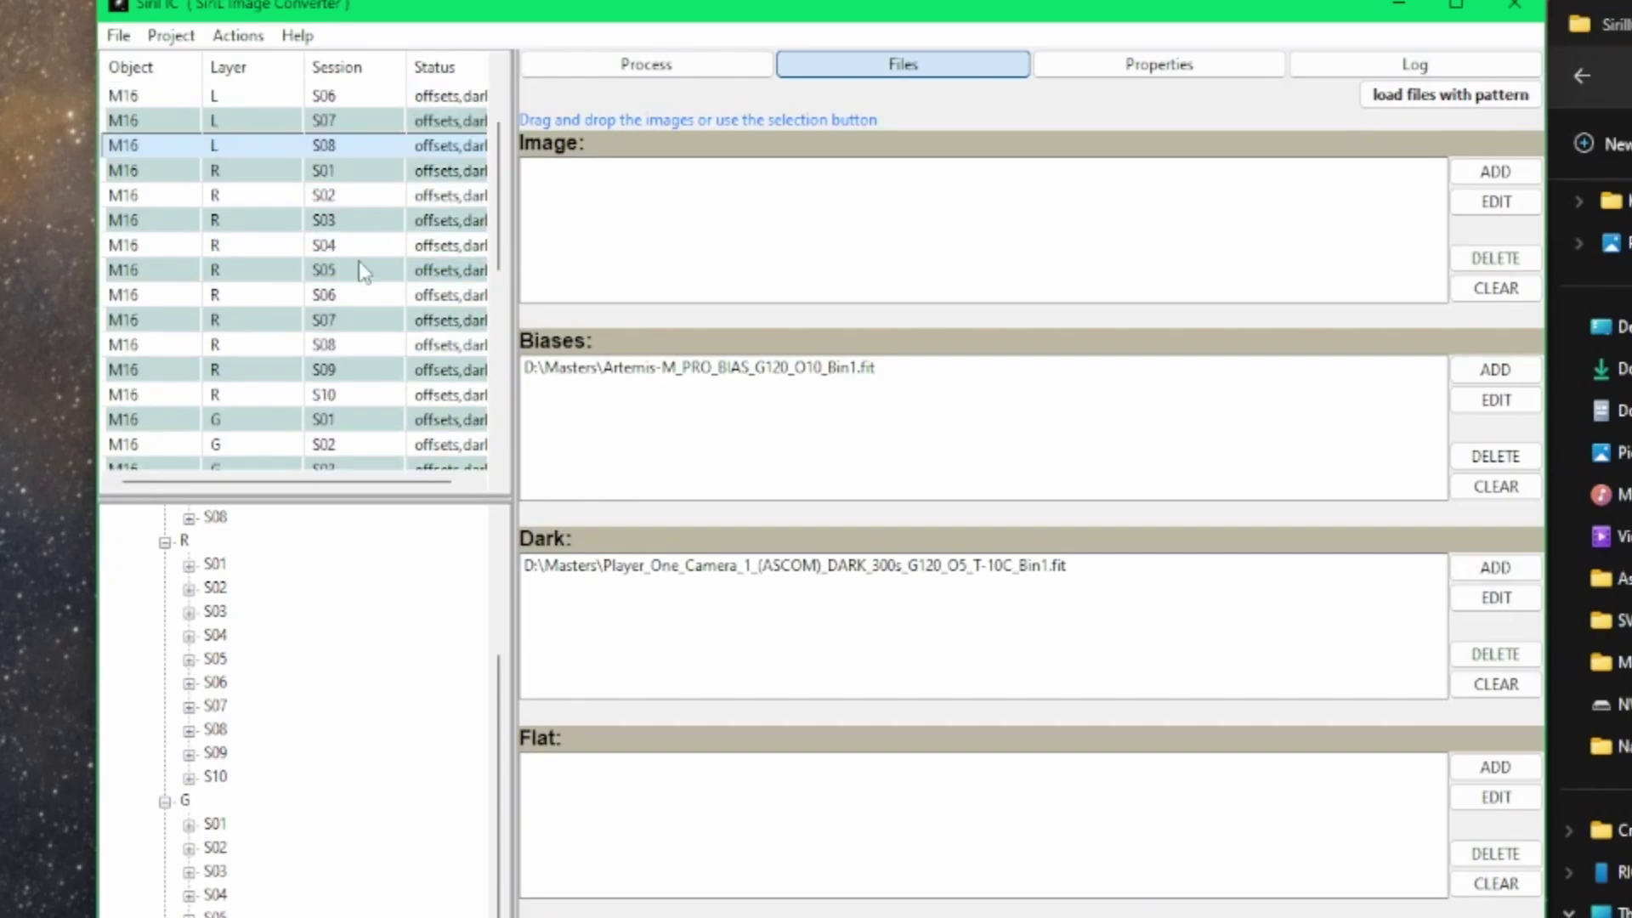
{"action": "left_click", "coordinate": [255, 174]}
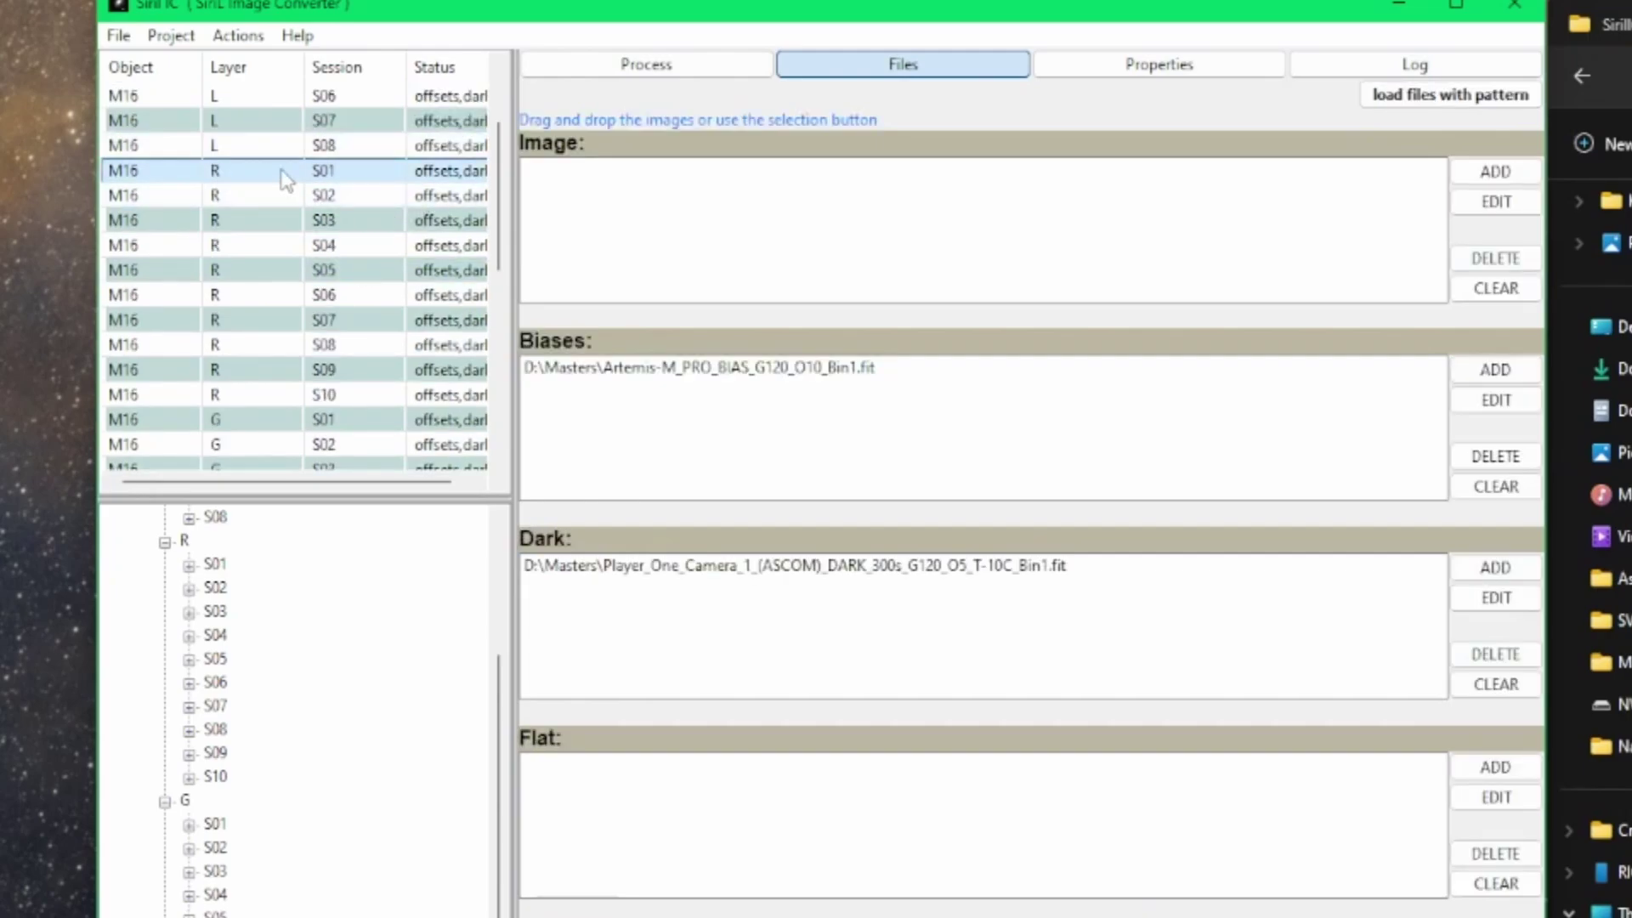
{"action": "left_click", "coordinate": [1421, 95]}
{"action": "left_click", "coordinate": [538, 176]}
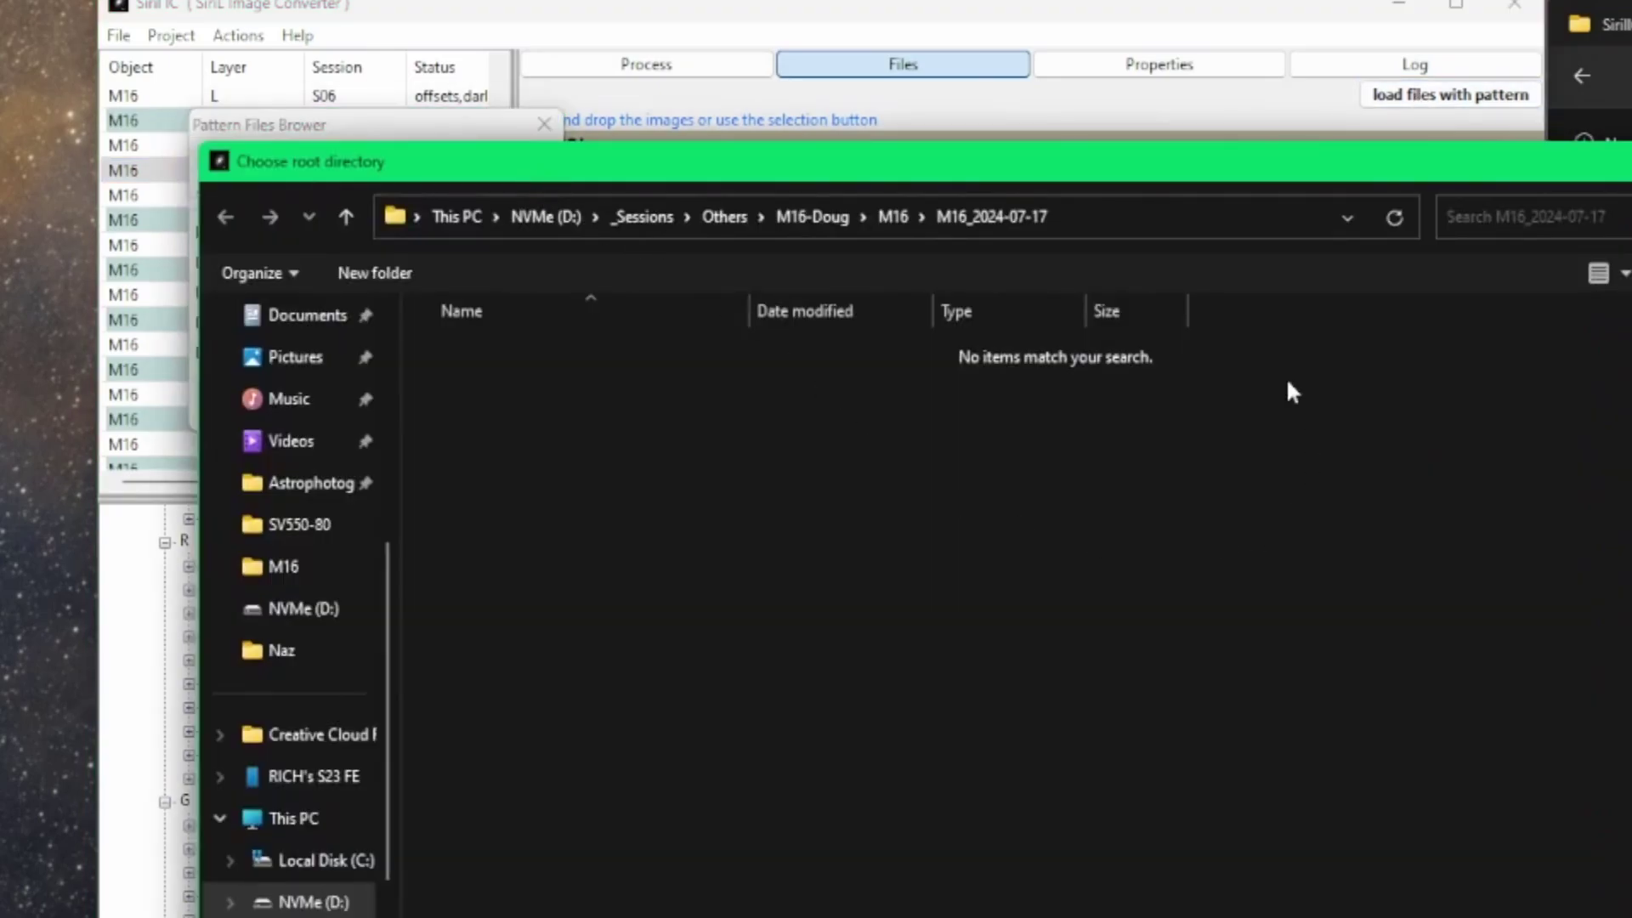
{"action": "left_click", "coordinate": [897, 219]}
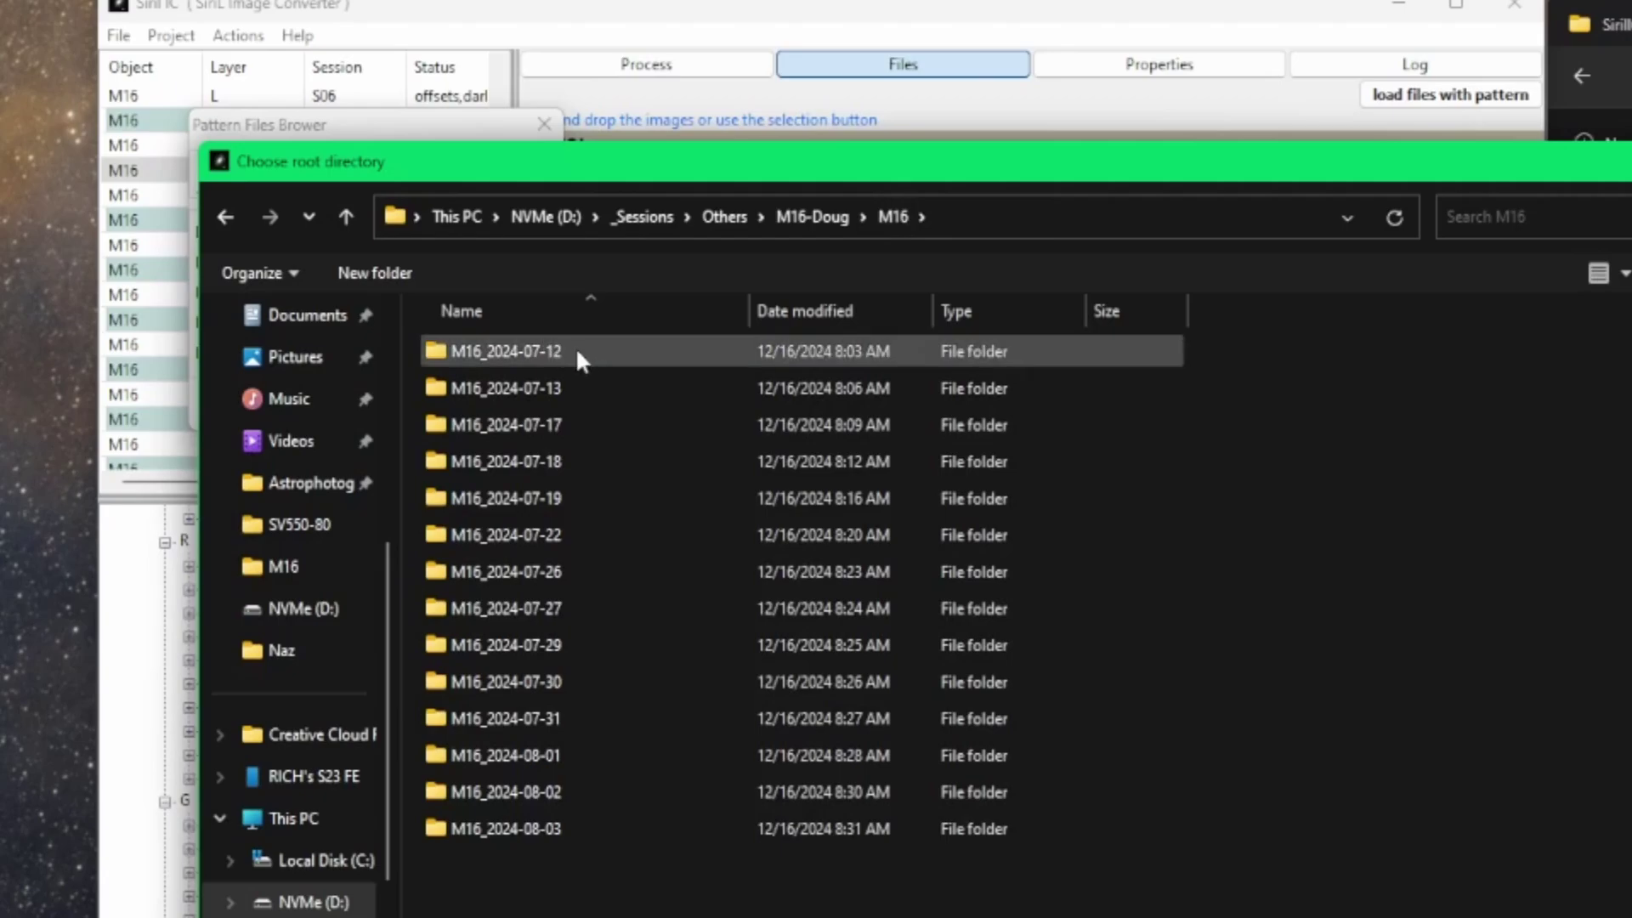
{"action": "left_click", "coordinate": [640, 350]}
{"action": "double_click", "coordinate": [621, 353]}
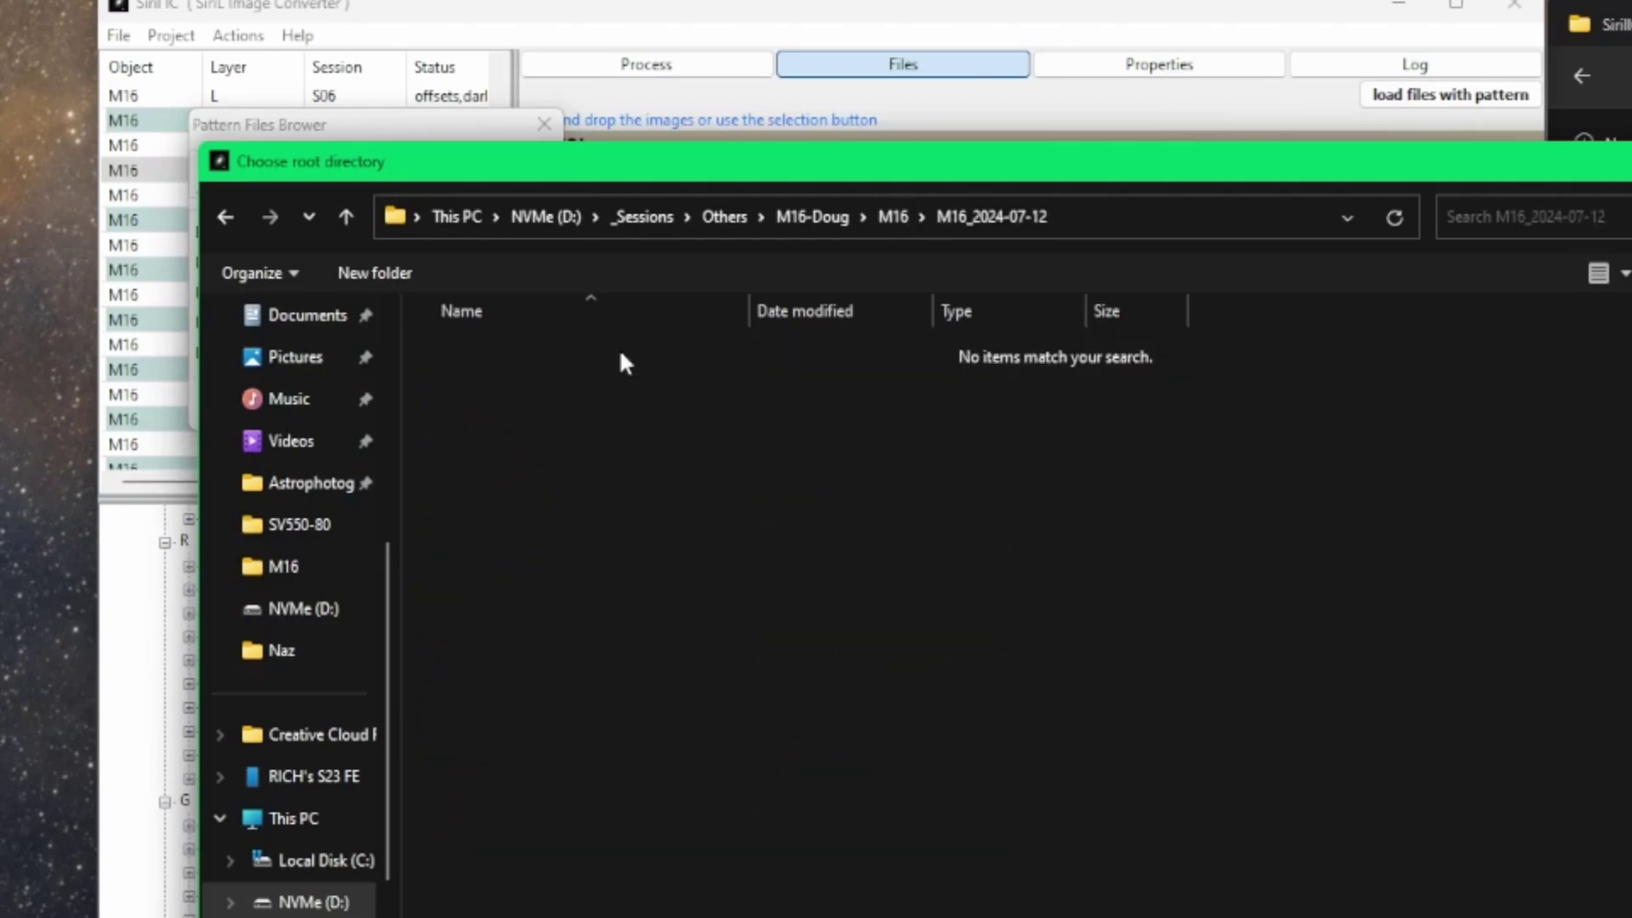
{"action": "key", "text": "Return"}
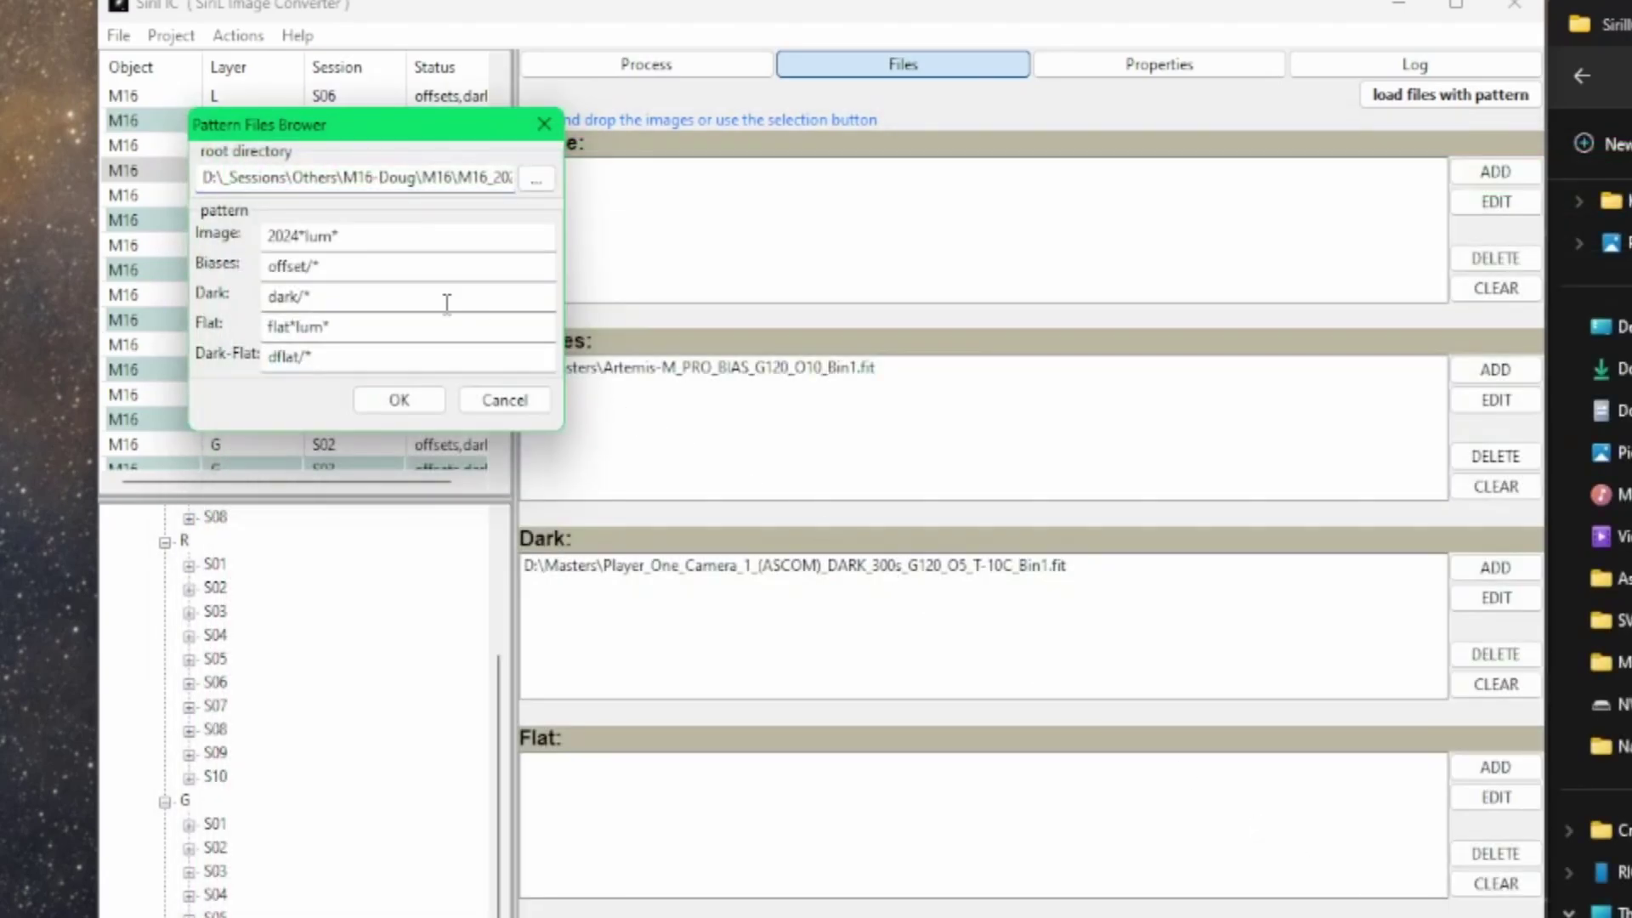
Step: Change the image file pattern to 2024*red* for red session S01
{"action": "left_click", "coordinate": [333, 238]}
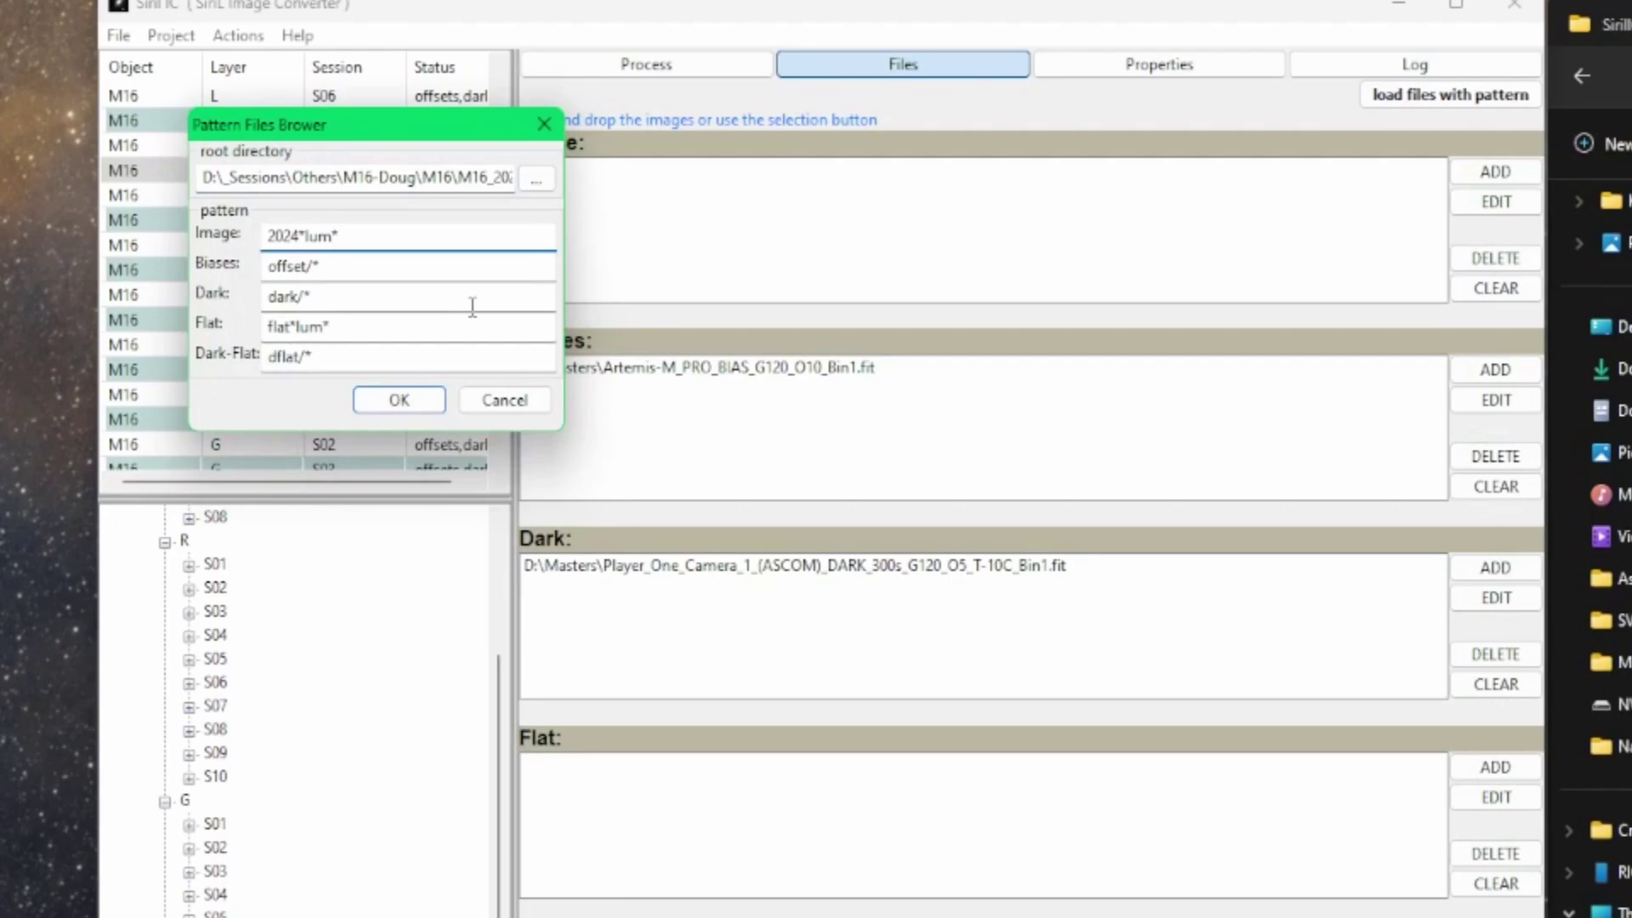
{"action": "key", "text": "BackSpace"}
{"action": "key", "text": "BackSpace"}
{"action": "type", "text": "r"}
Step: Set the flat file pattern to flat*red* and load the matching files into red session S01
{"action": "left_click", "coordinate": [325, 329]}
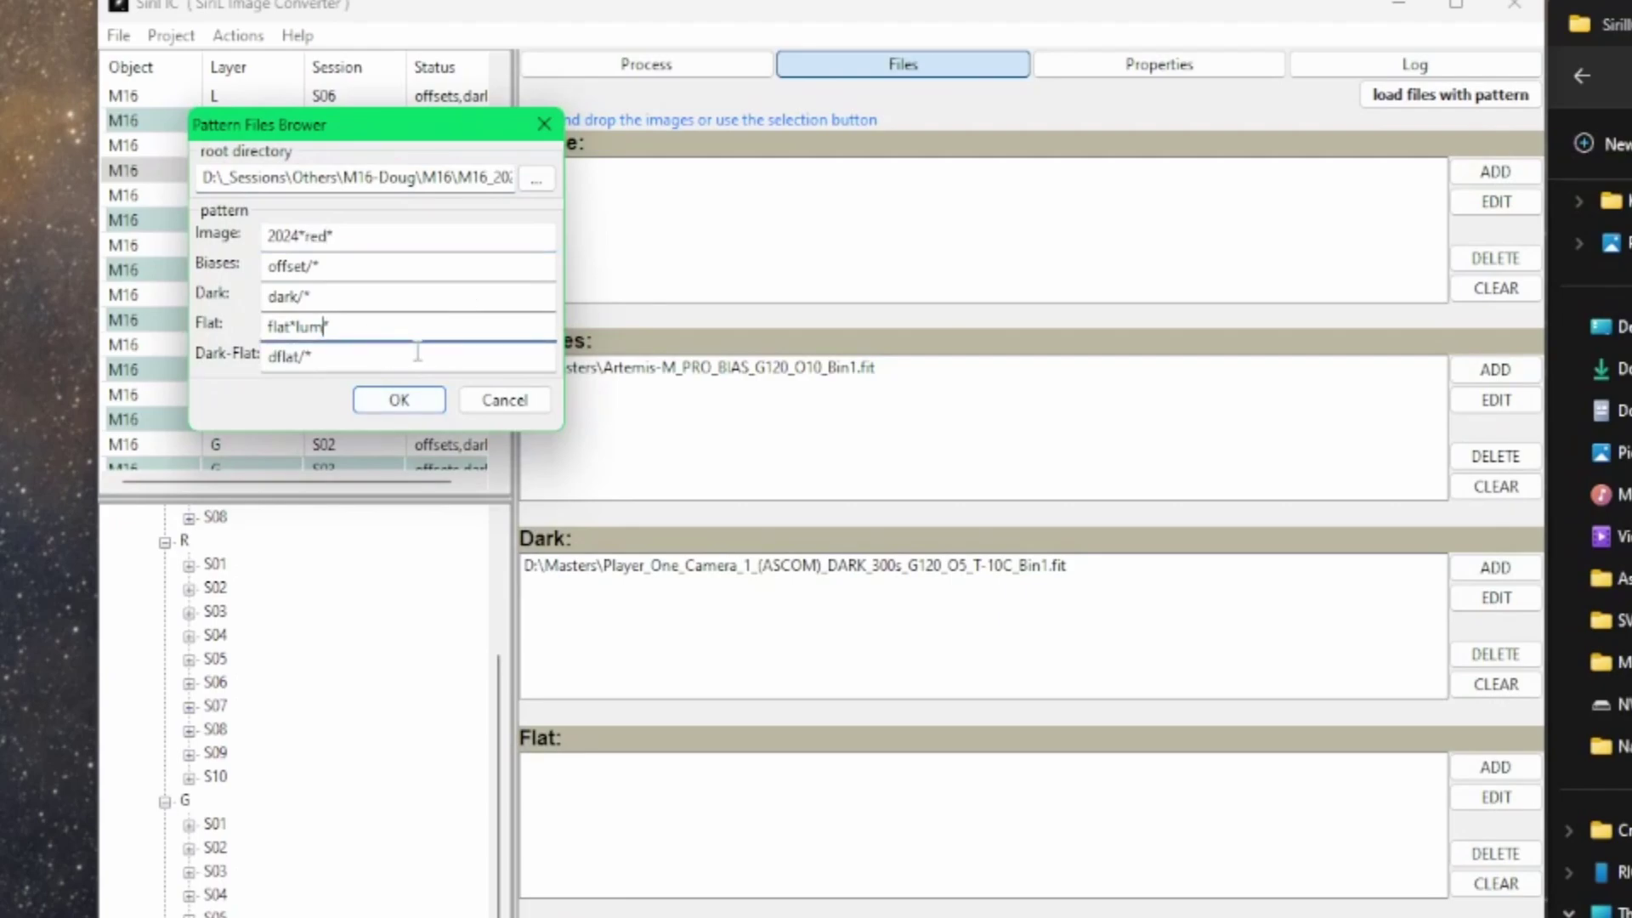
{"action": "key", "text": "BackSpace"}
{"action": "key", "text": "BackSpace"}
{"action": "key", "text": "BackSpace"}
{"action": "type", "text": "red"}
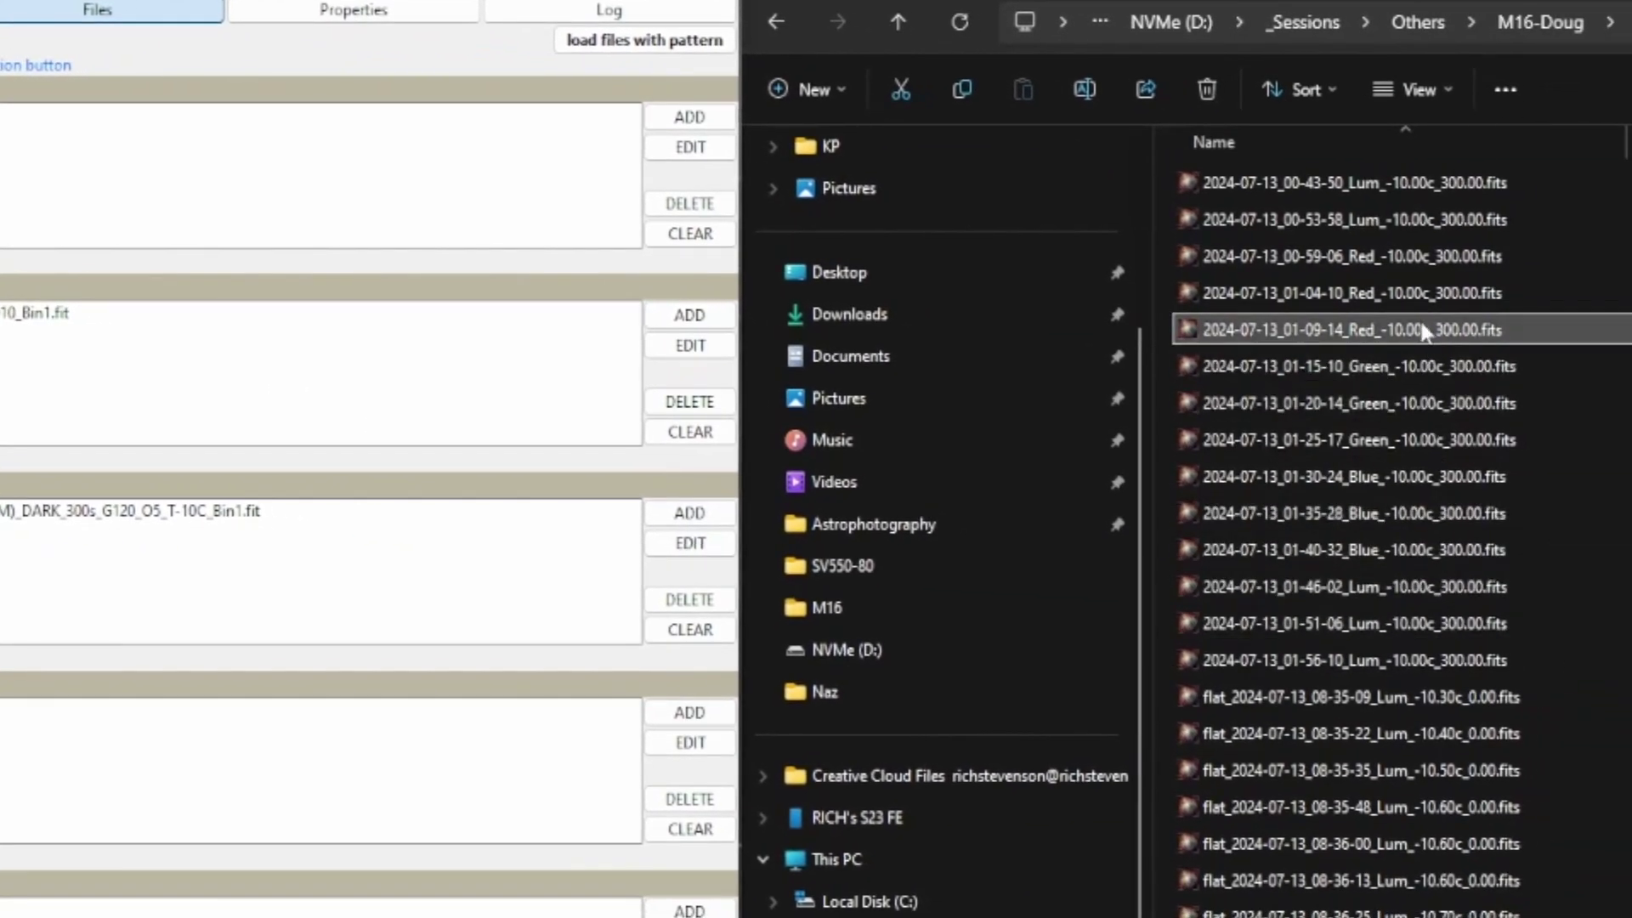
{"action": "left_click", "coordinate": [1374, 296]}
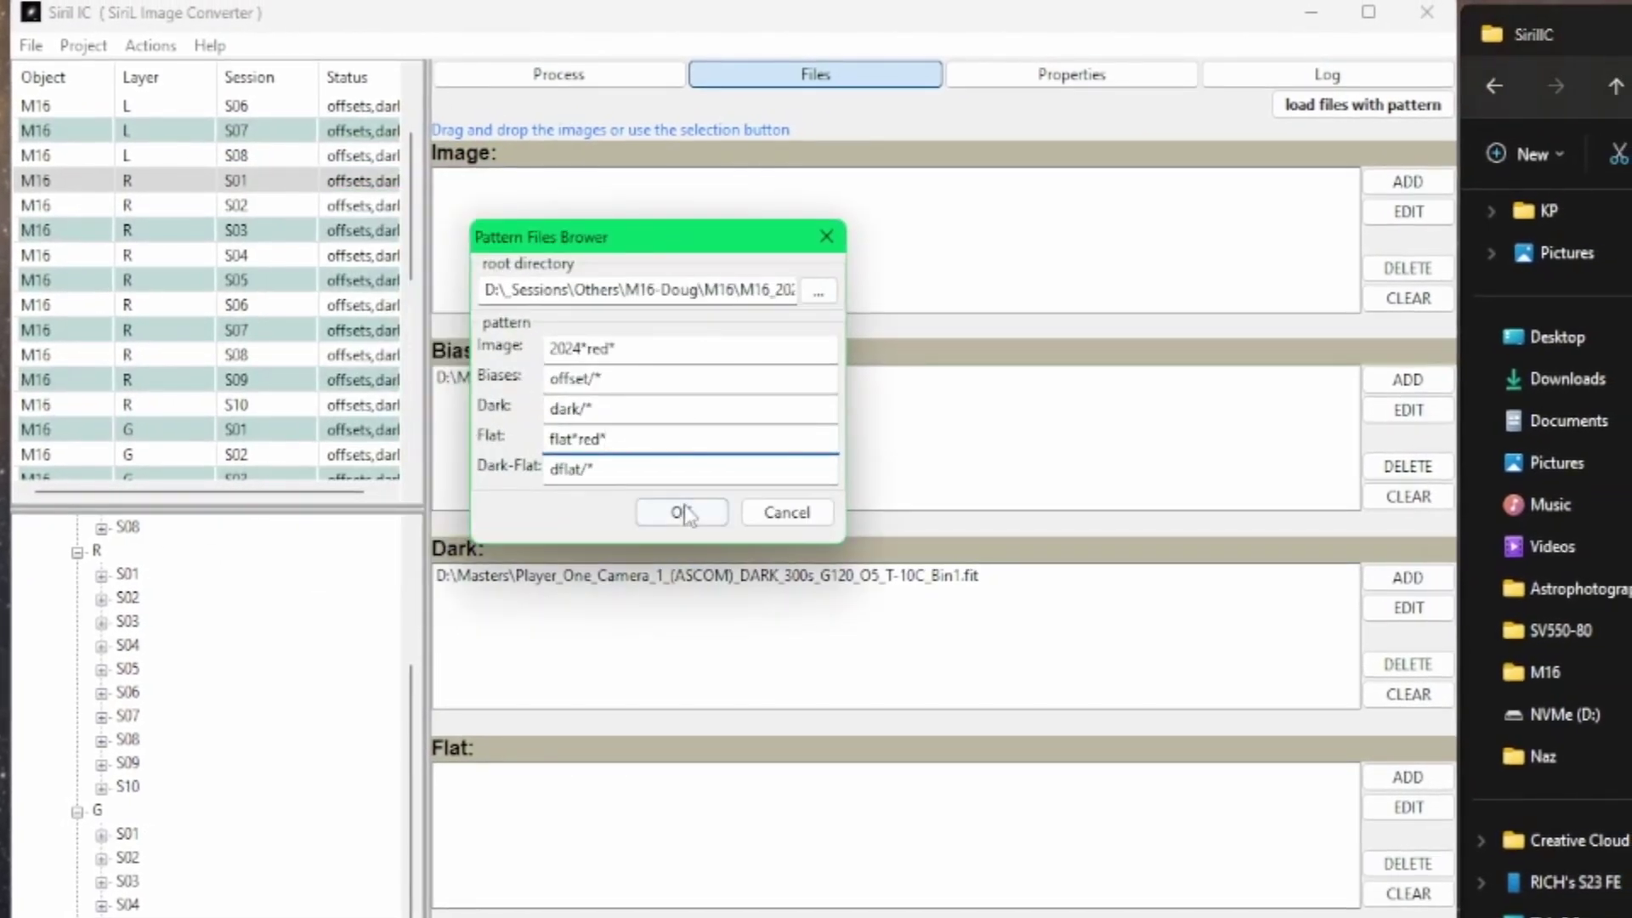
{"action": "left_click", "coordinate": [682, 512]}
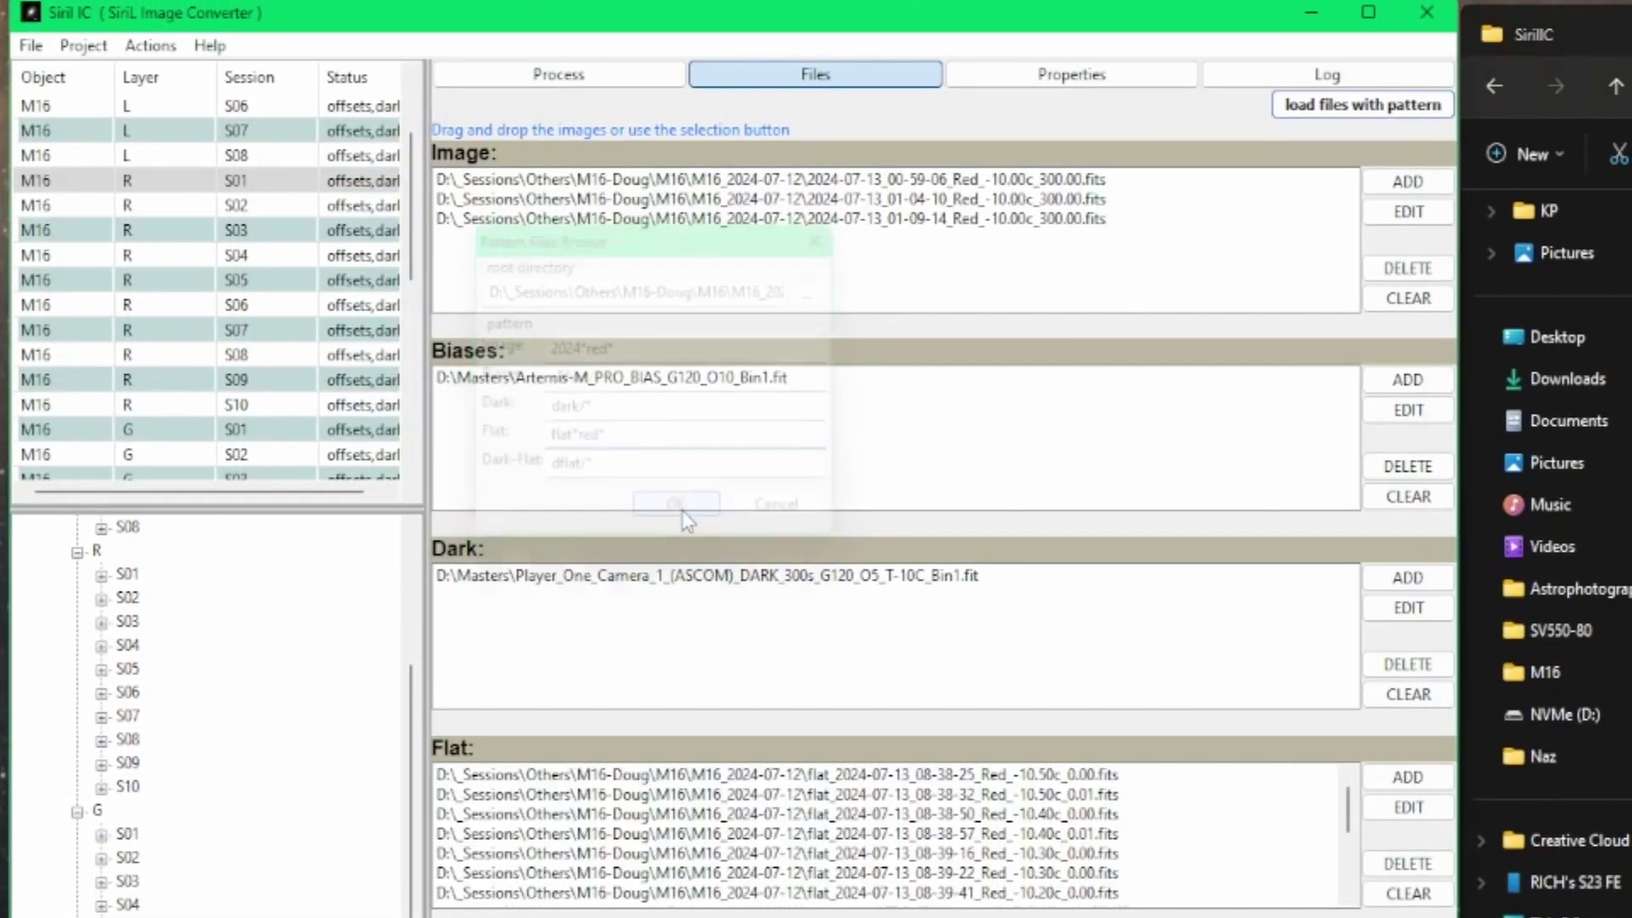
Step: Review the image and flat frames loaded for red session S01
{"action": "left_click", "coordinate": [984, 179]}
{"action": "left_click", "coordinate": [983, 219]}
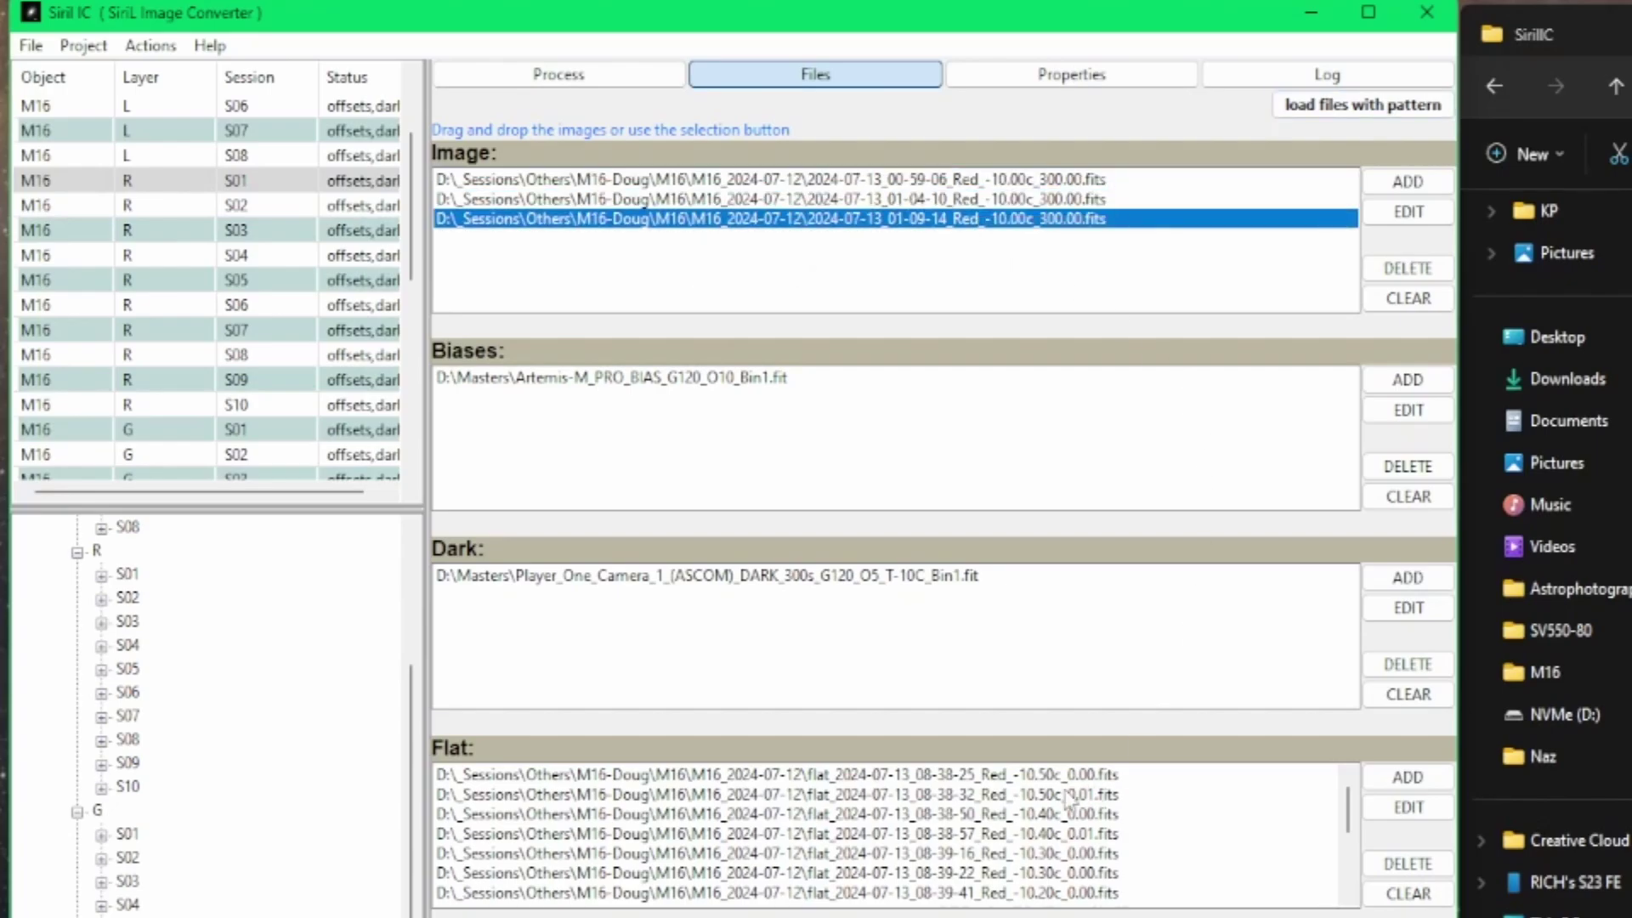
{"action": "scroll", "coordinate": [1175, 819], "scroll_direction": "down", "scroll_amount": 3}
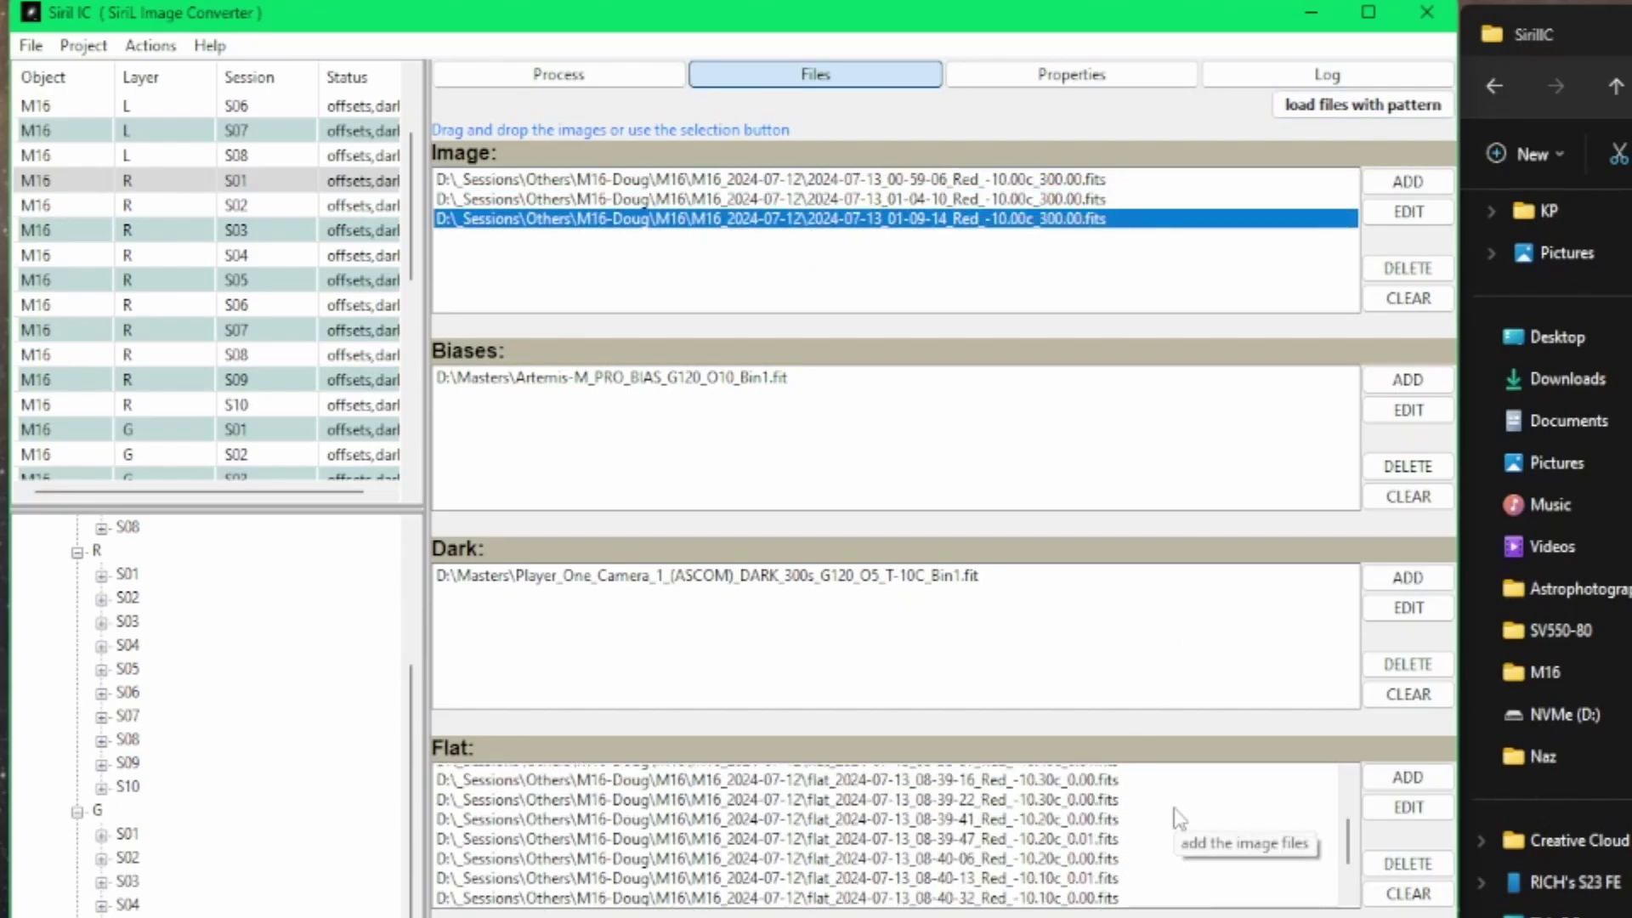
Step: Delete the unused blue session S10 of M16 from the project
{"action": "left_click", "coordinate": [191, 207]}
{"action": "left_click", "coordinate": [183, 355]}
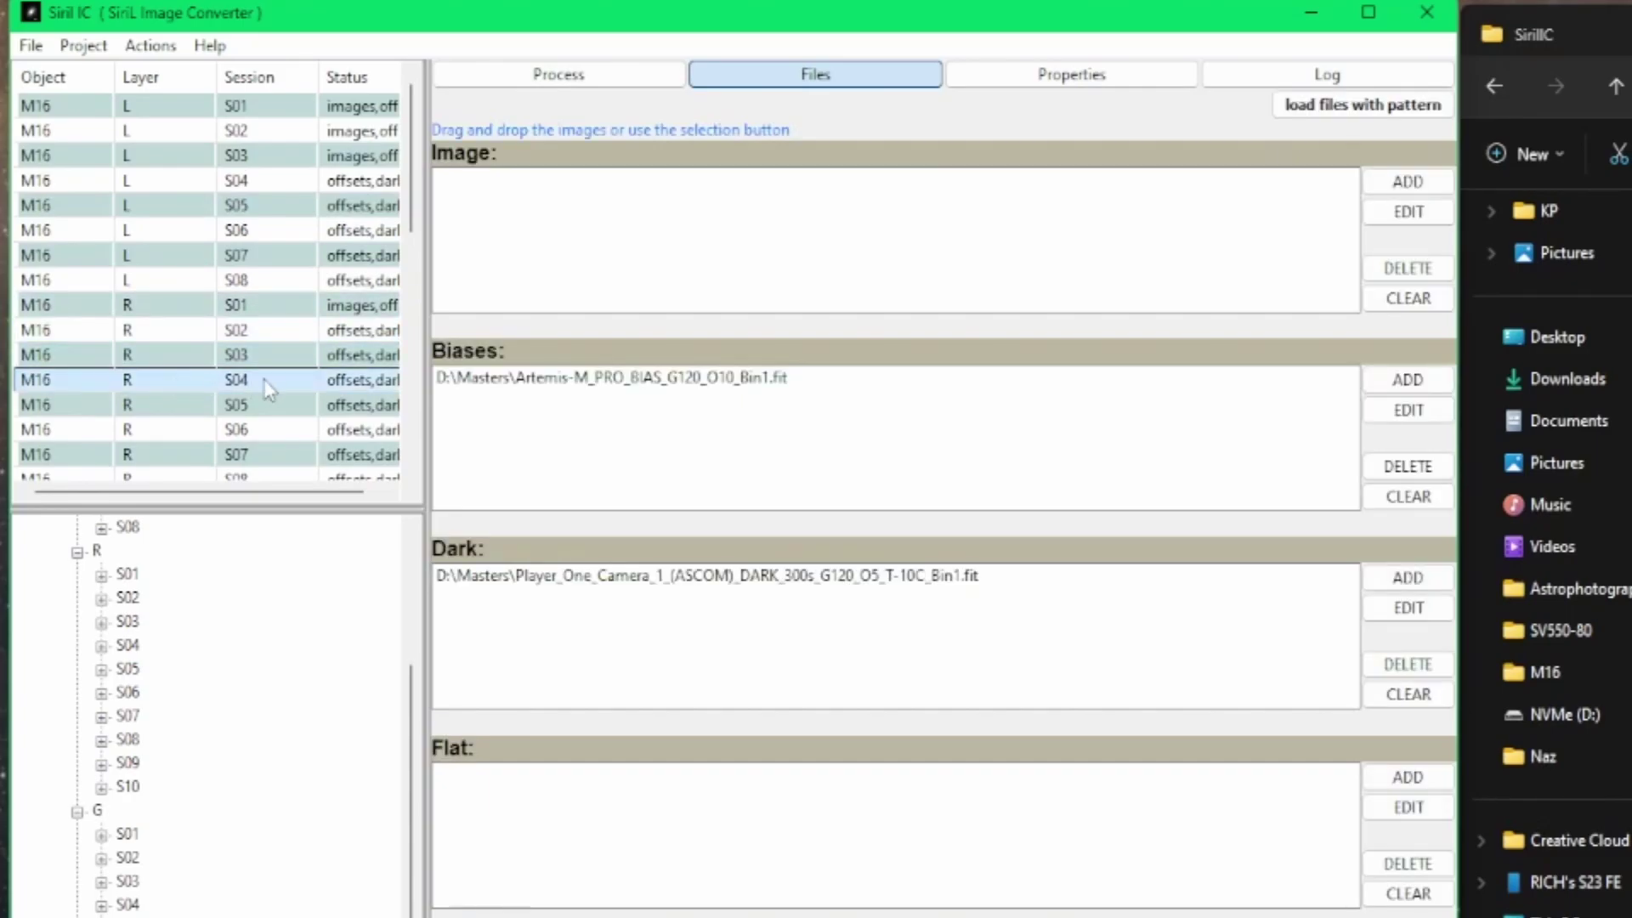
{"action": "scroll", "coordinate": [262, 394], "scroll_direction": "down", "scroll_amount": 8}
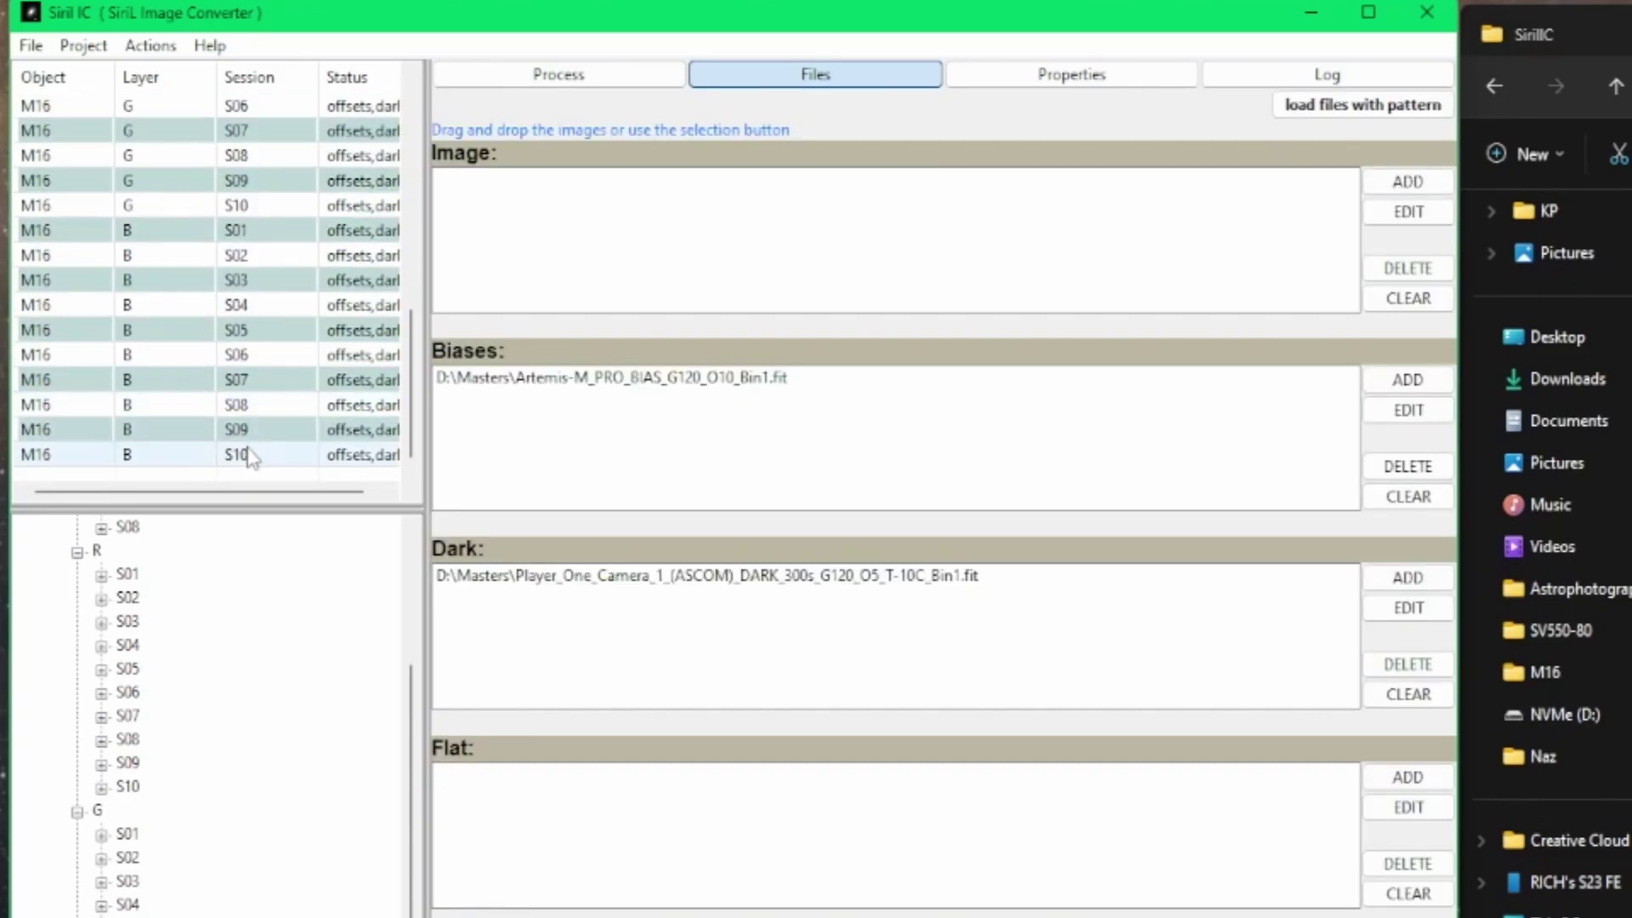
{"action": "left_click", "coordinate": [253, 455]}
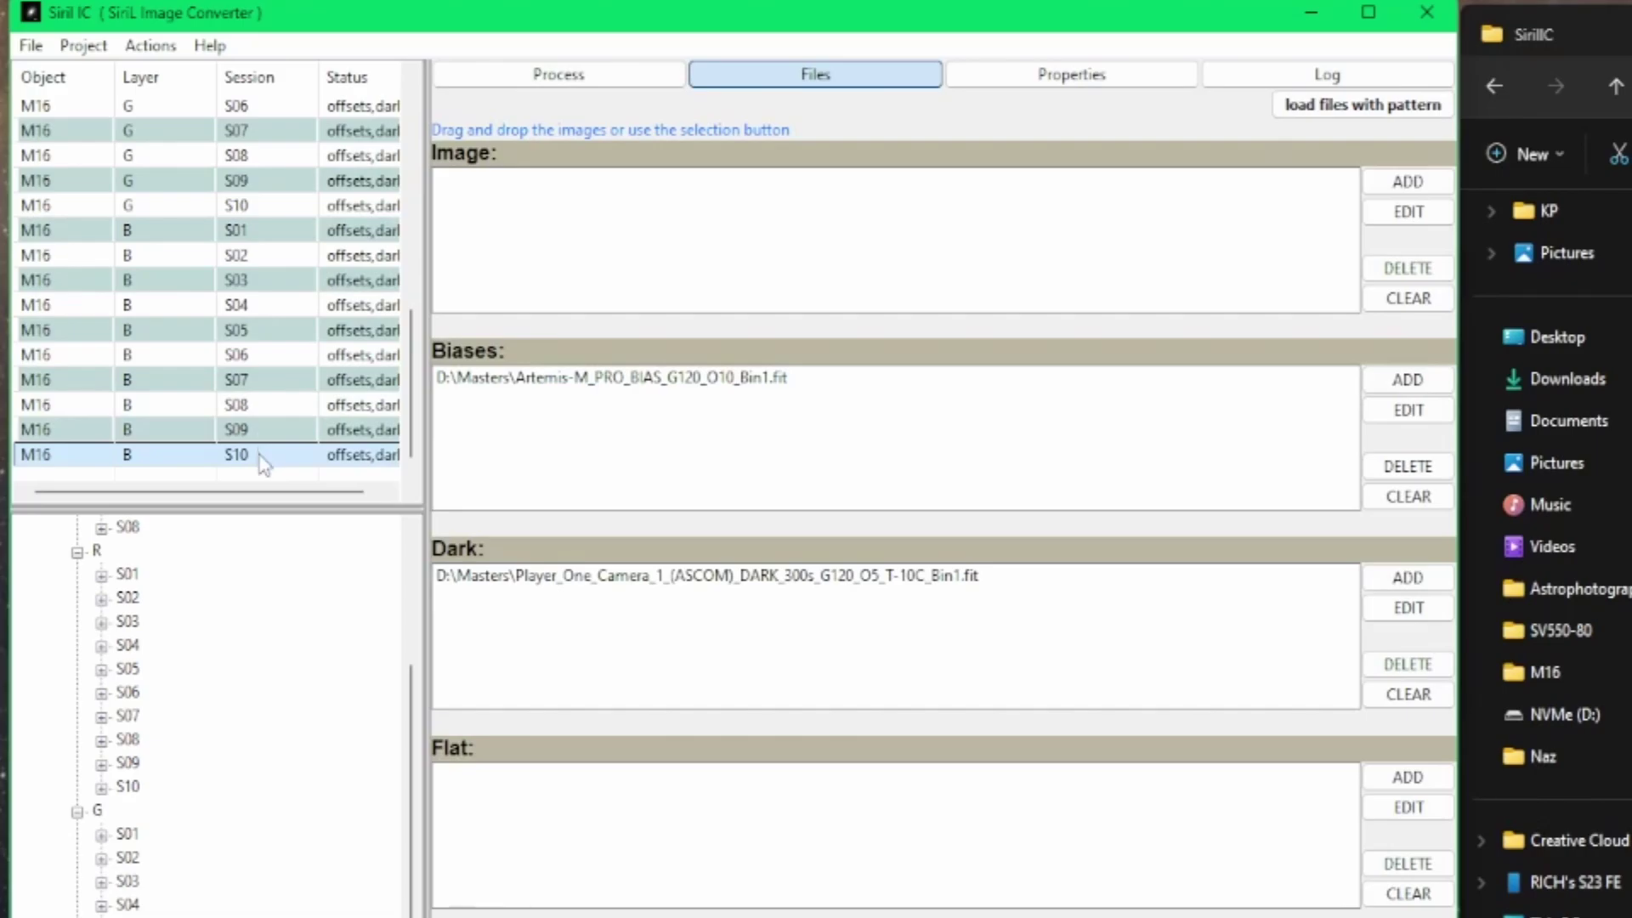
{"action": "left_click", "coordinate": [84, 45]}
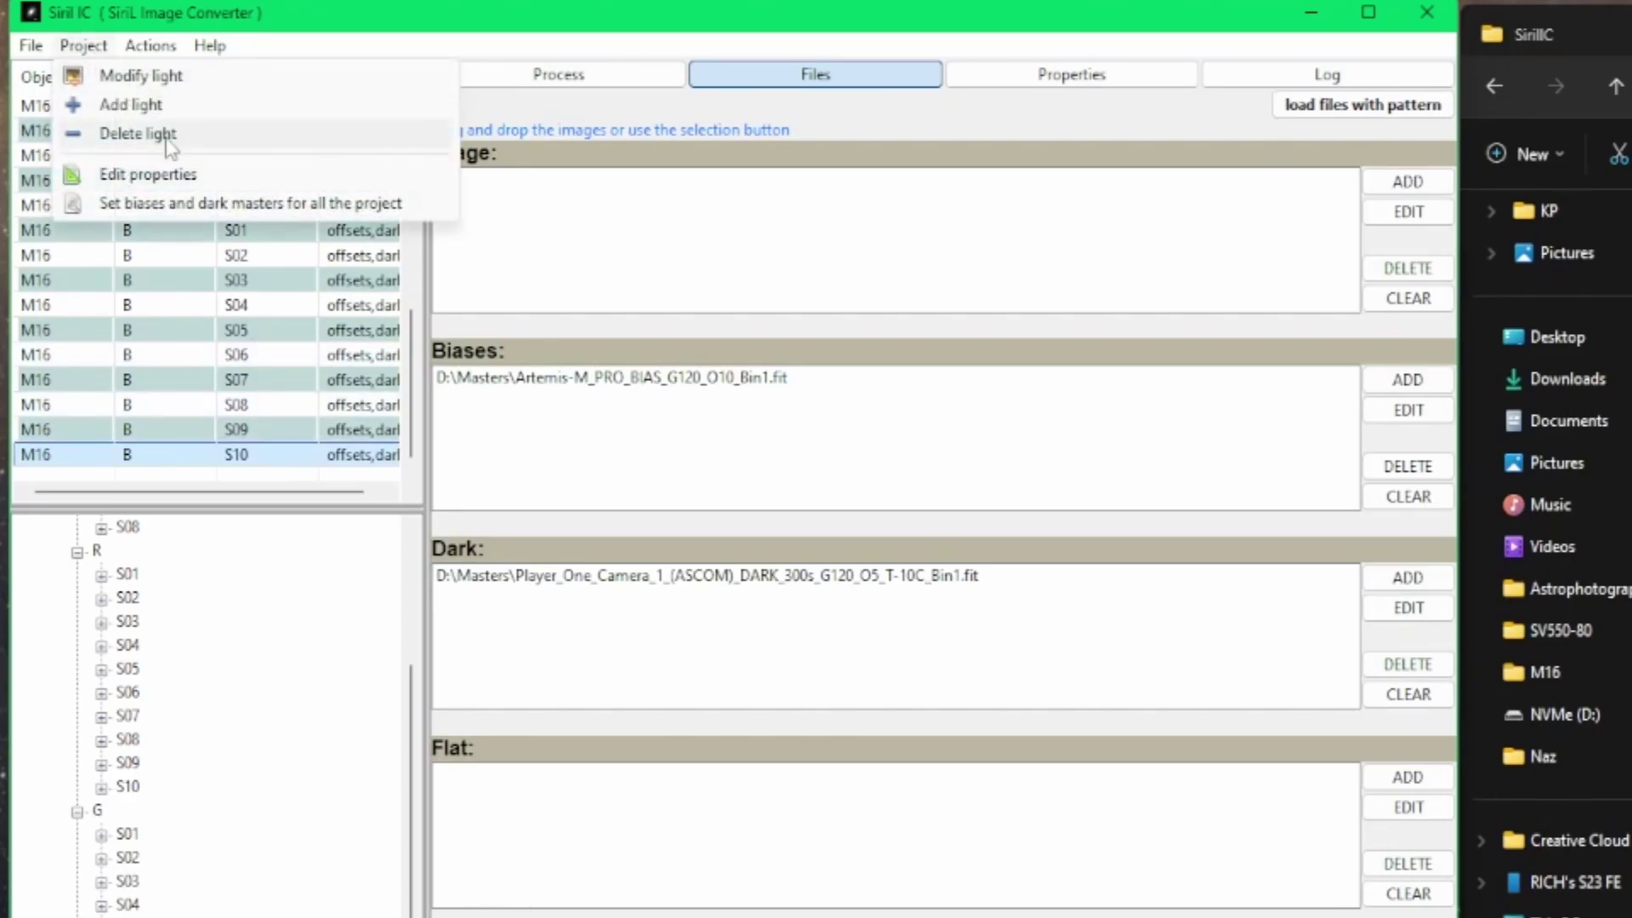
{"action": "left_click", "coordinate": [166, 134]}
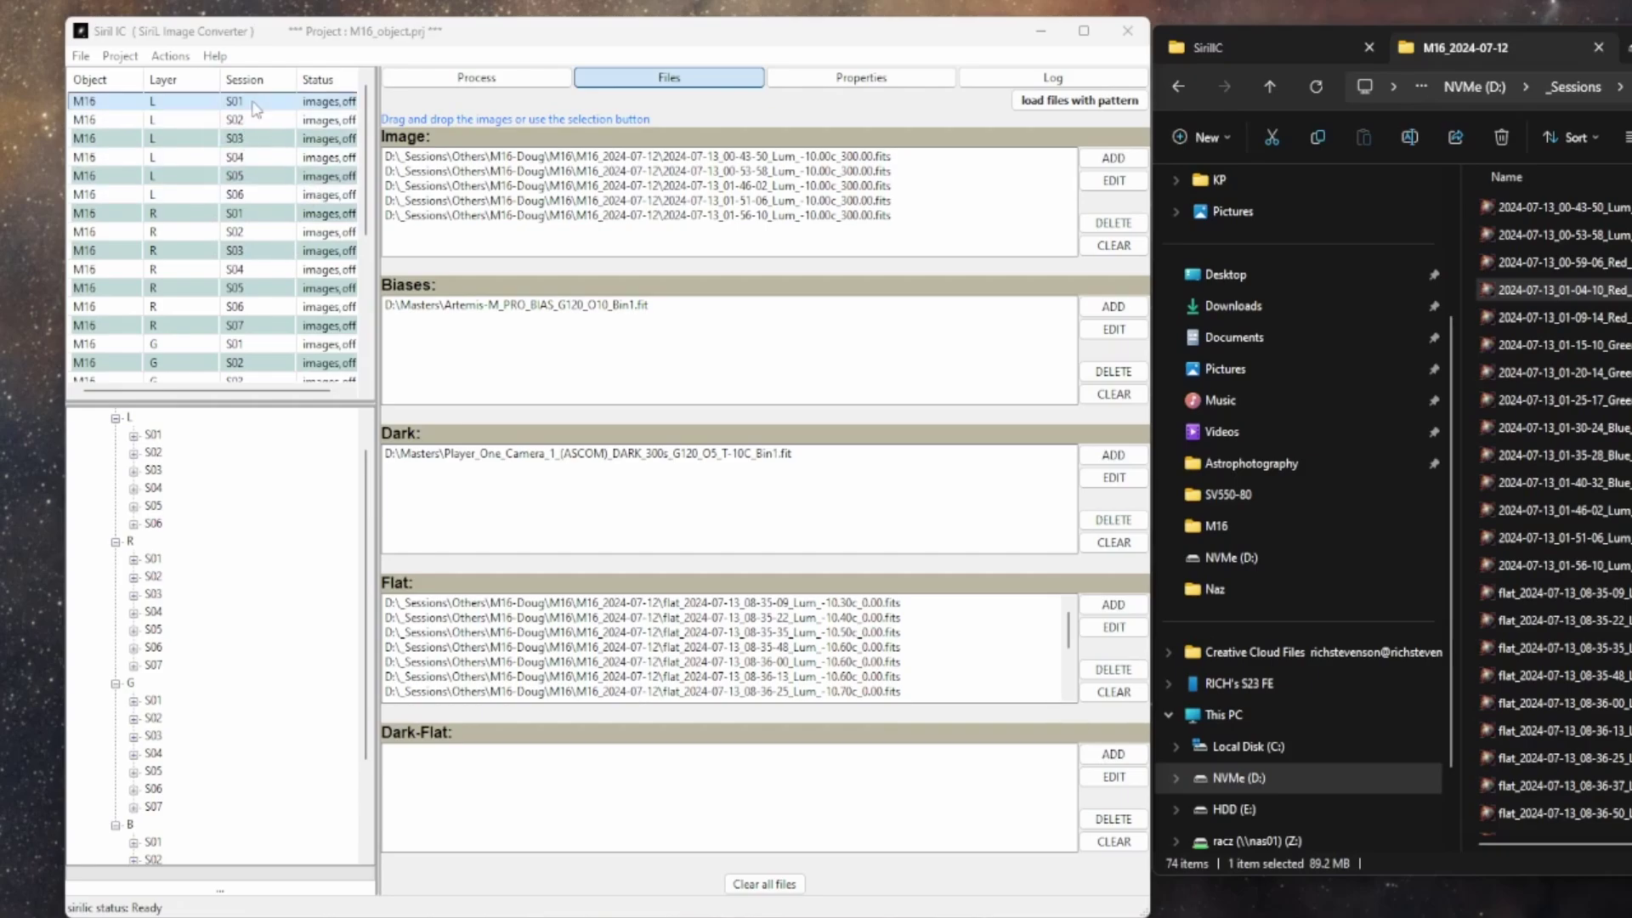
Step: Review the files loaded for luminance session S06 and red session S07, and look through the remaining sessions of the project
{"action": "left_click", "coordinate": [254, 193]}
{"action": "left_click", "coordinate": [254, 194]}
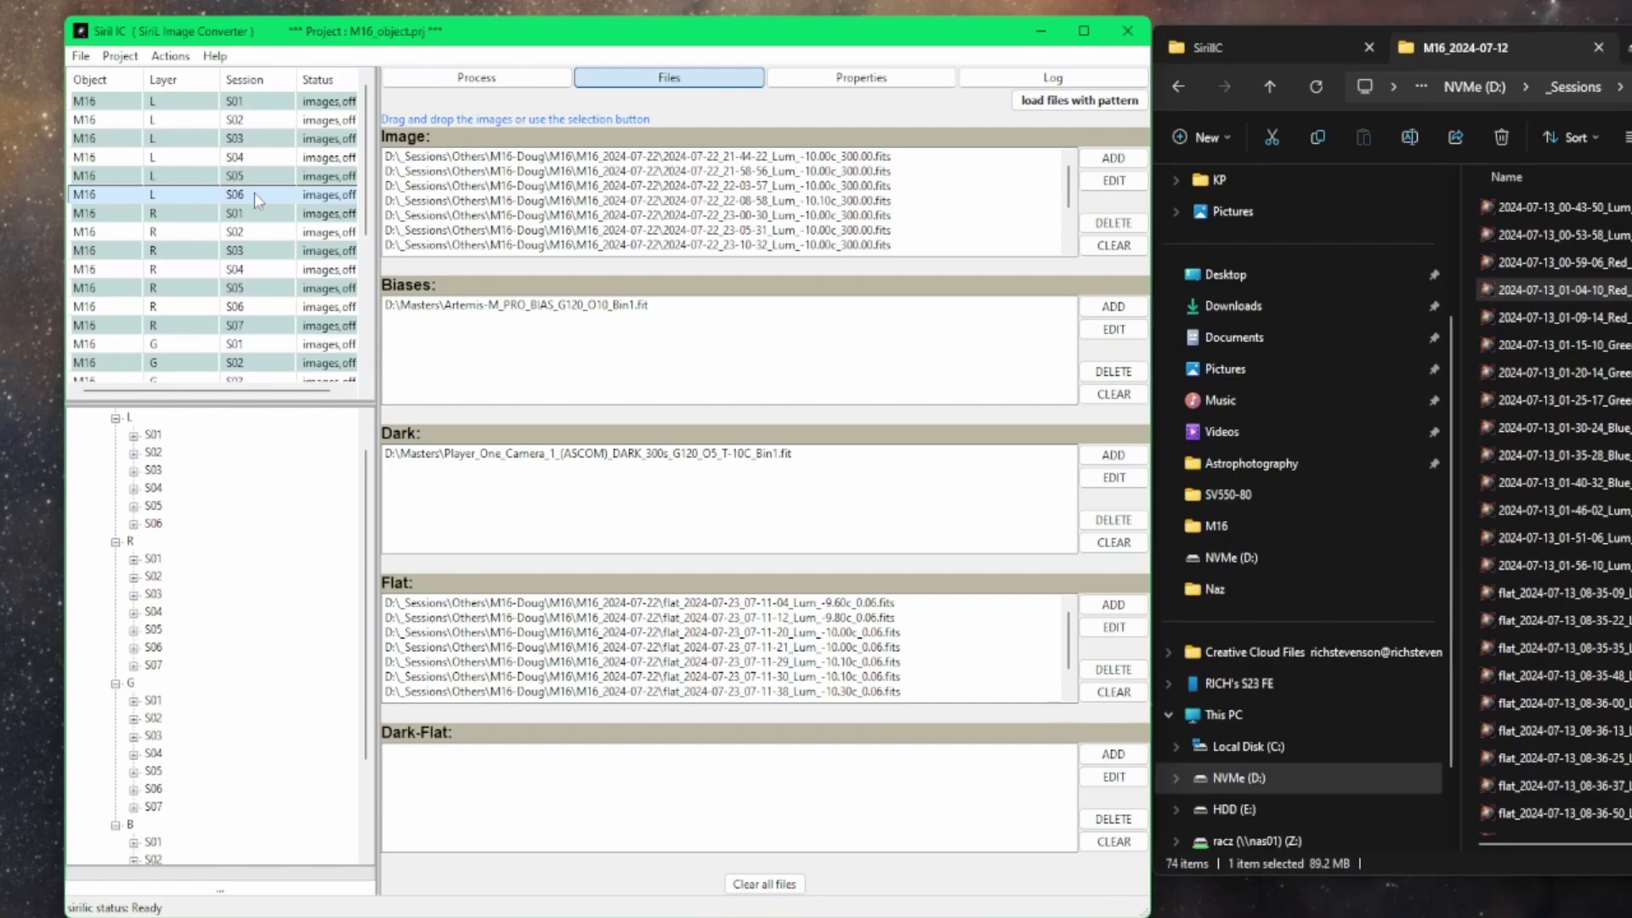
{"action": "left_click", "coordinate": [259, 334]}
{"action": "scroll", "coordinate": [284, 332], "scroll_direction": "down", "scroll_amount": 3}
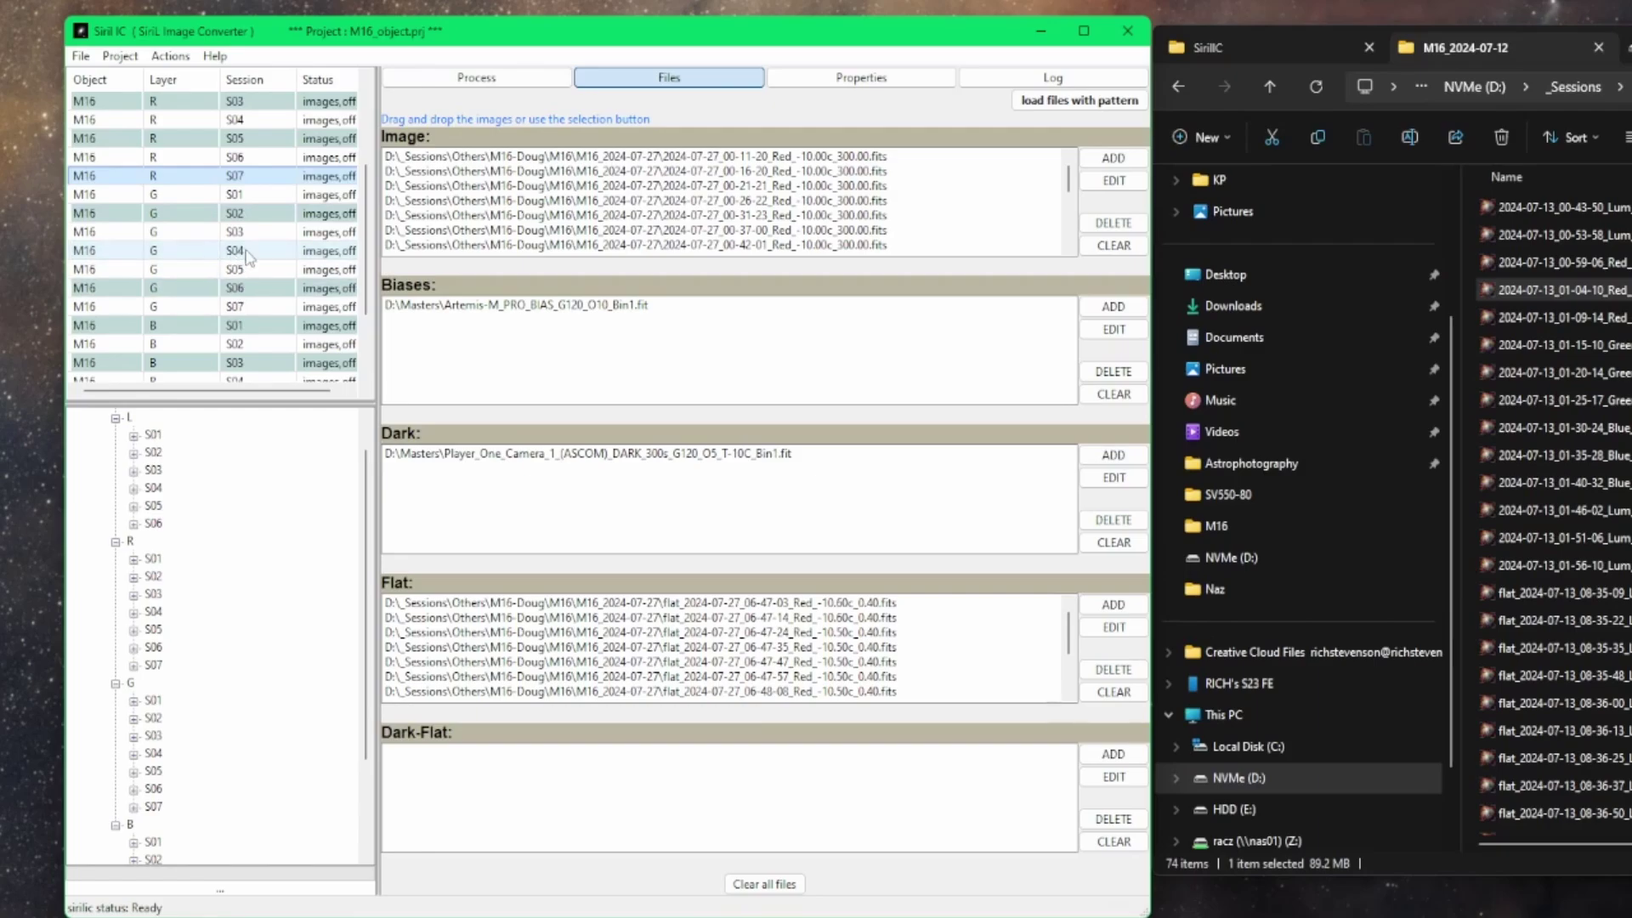
{"action": "scroll", "coordinate": [248, 256], "scroll_direction": "down", "scroll_amount": 2}
{"action": "scroll", "coordinate": [255, 349], "scroll_direction": "up", "scroll_amount": 5}
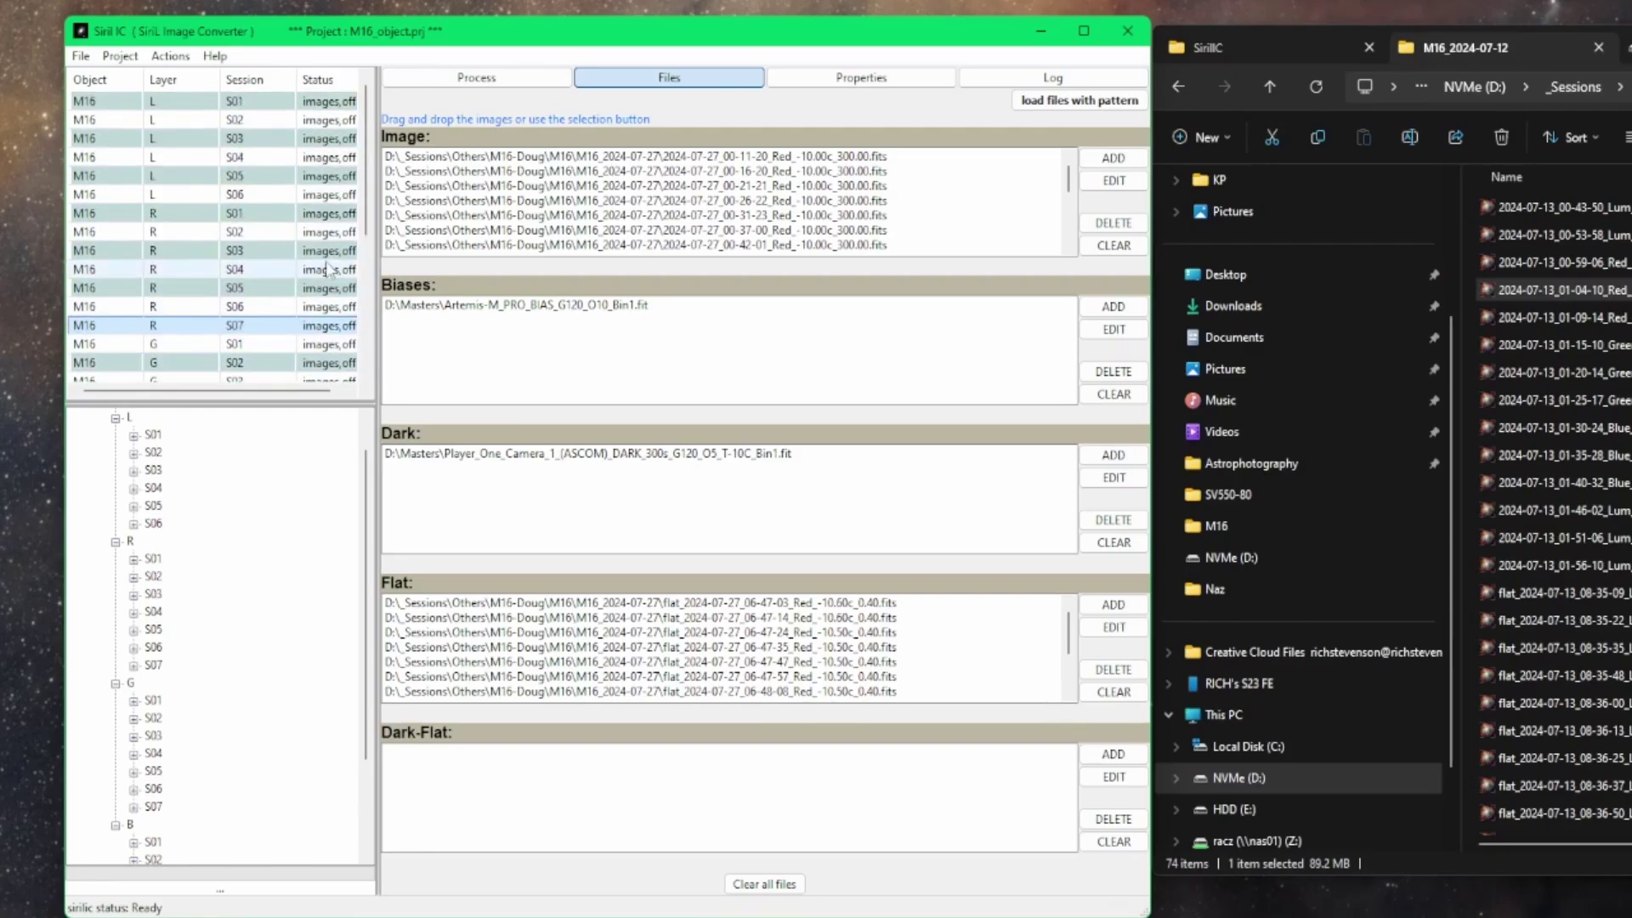
{"action": "scroll", "coordinate": [368, 102], "scroll_direction": "down", "scroll_amount": 1}
{"action": "scroll", "coordinate": [368, 102], "scroll_direction": "up", "scroll_amount": 1}
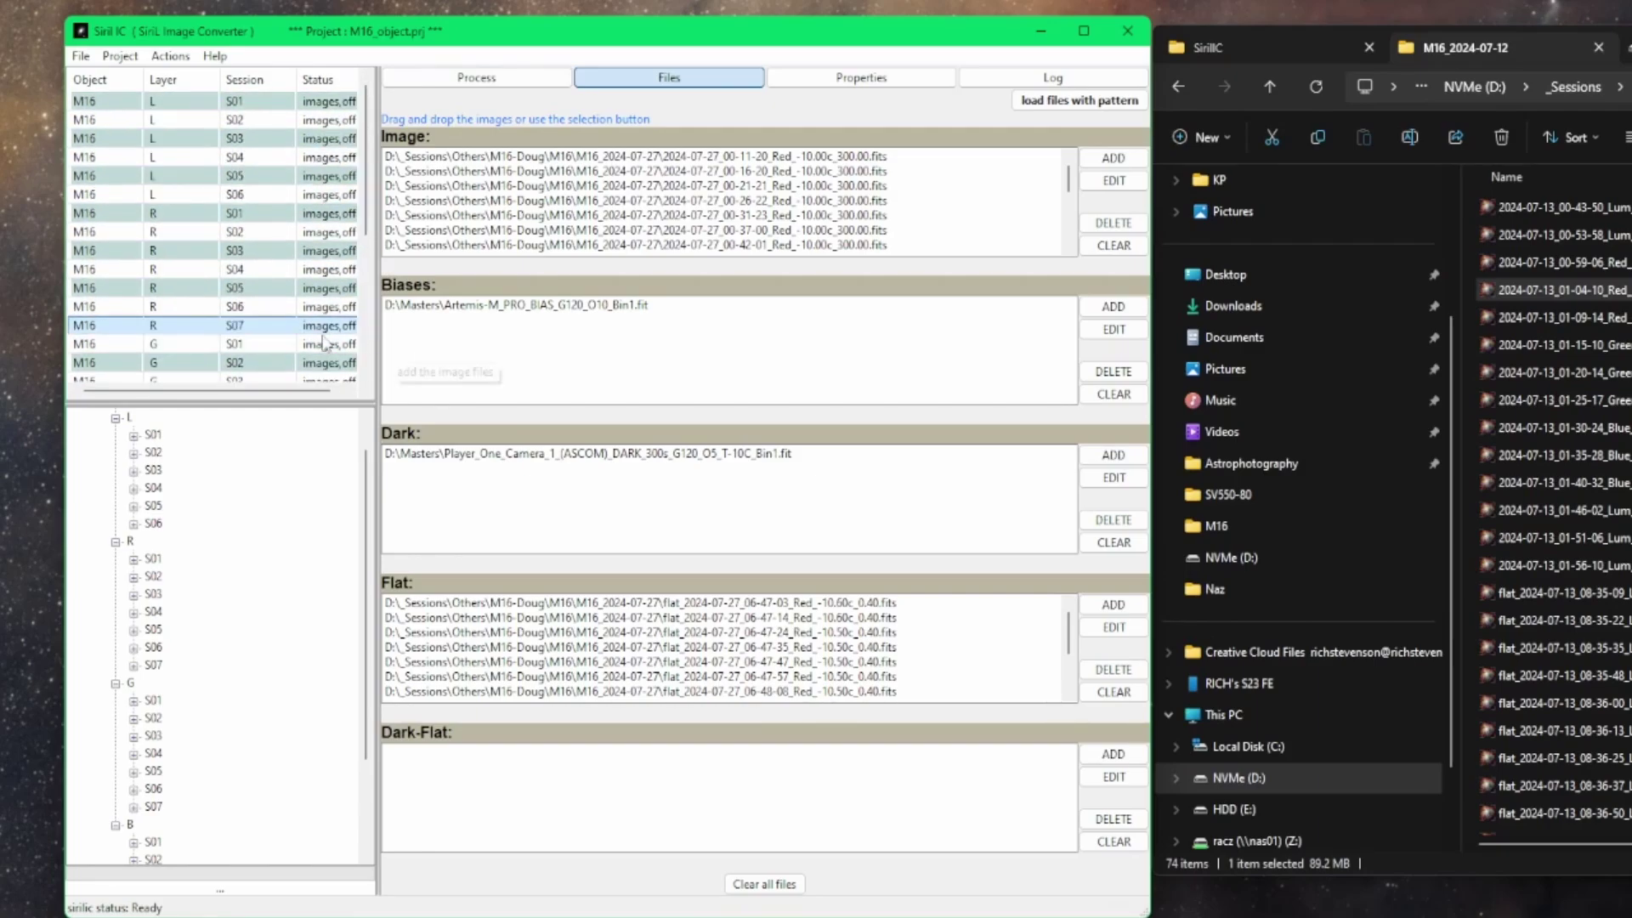
{"action": "left_click", "coordinate": [206, 814]}
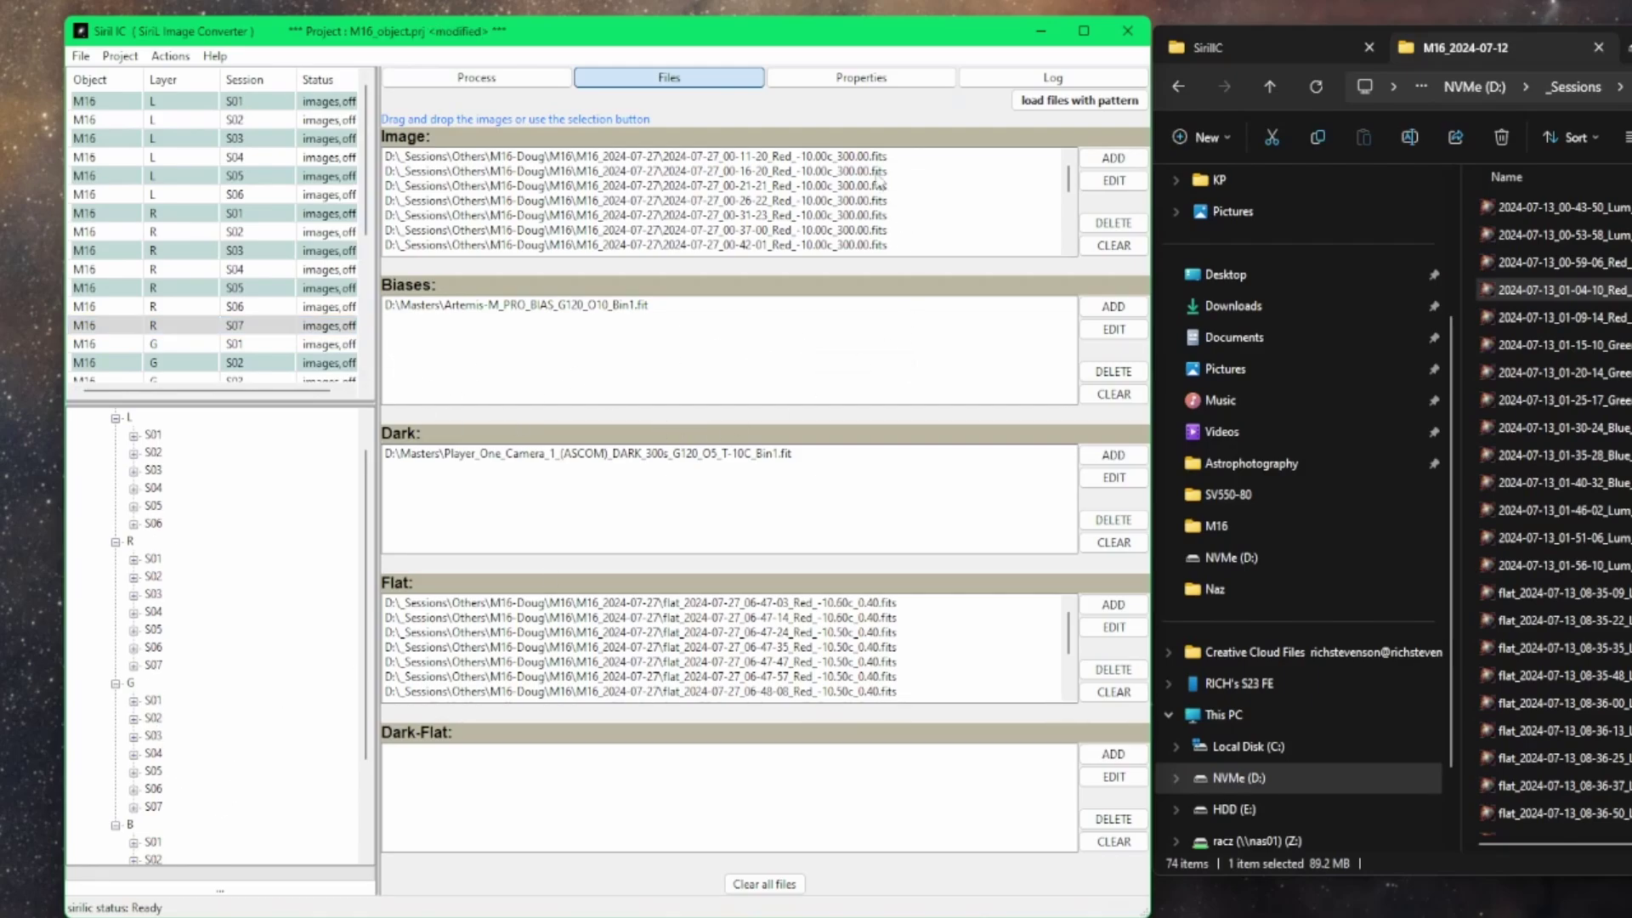
Step: Review the image and flat preprocessing and stacking properties, plus the project's global properties, without changing anything
{"action": "left_click", "coordinate": [882, 81]}
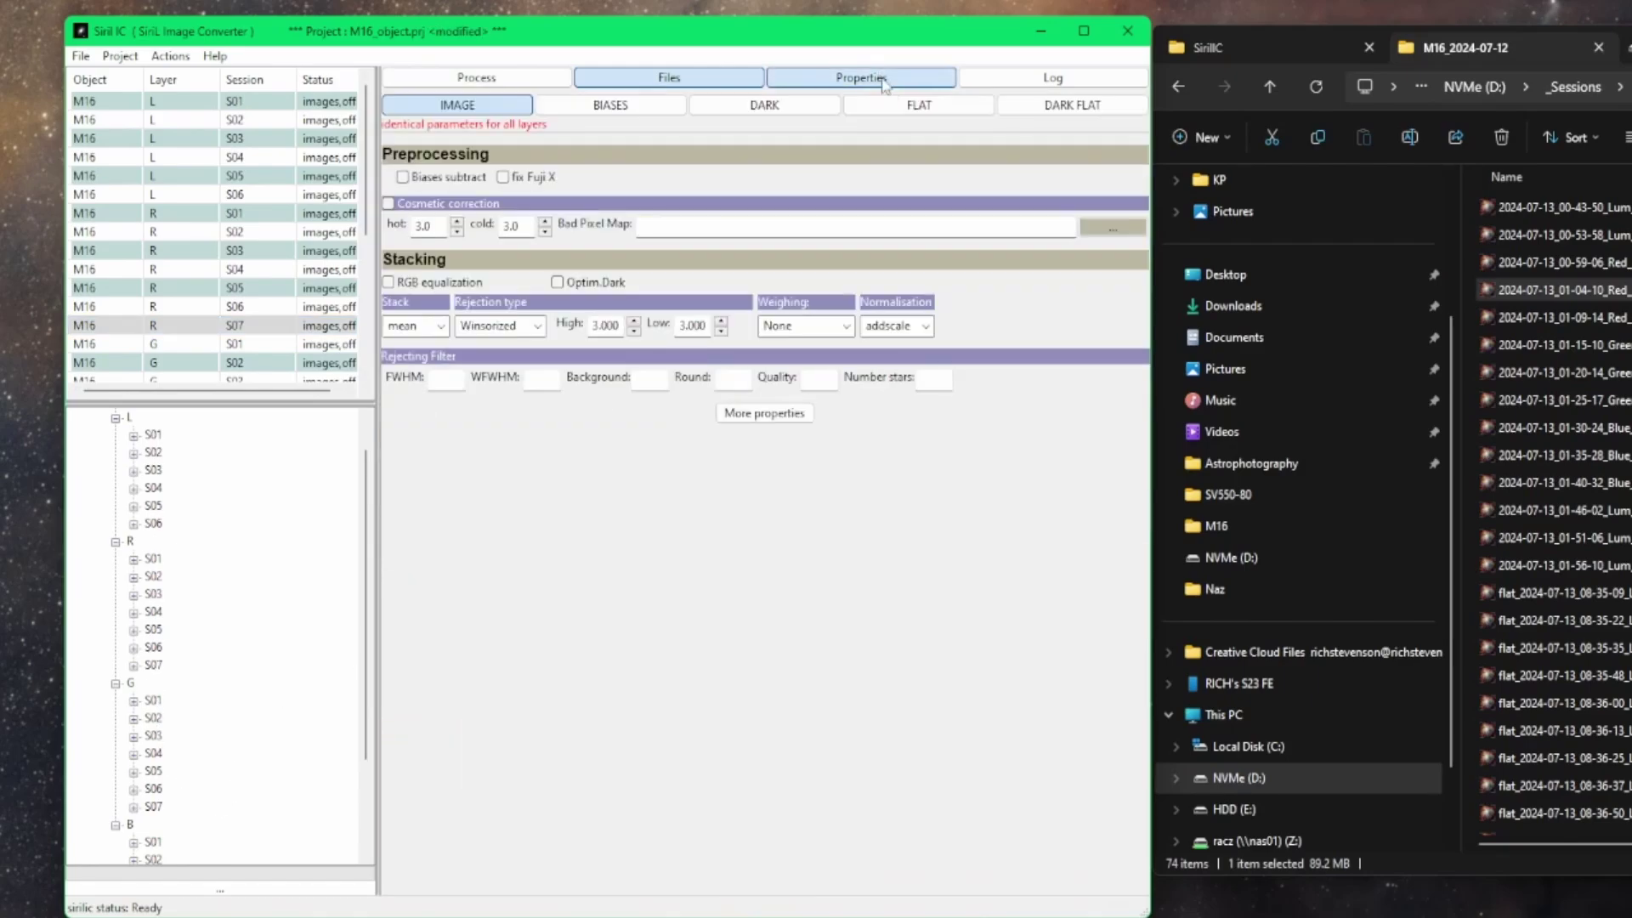
{"action": "left_click", "coordinate": [917, 108]}
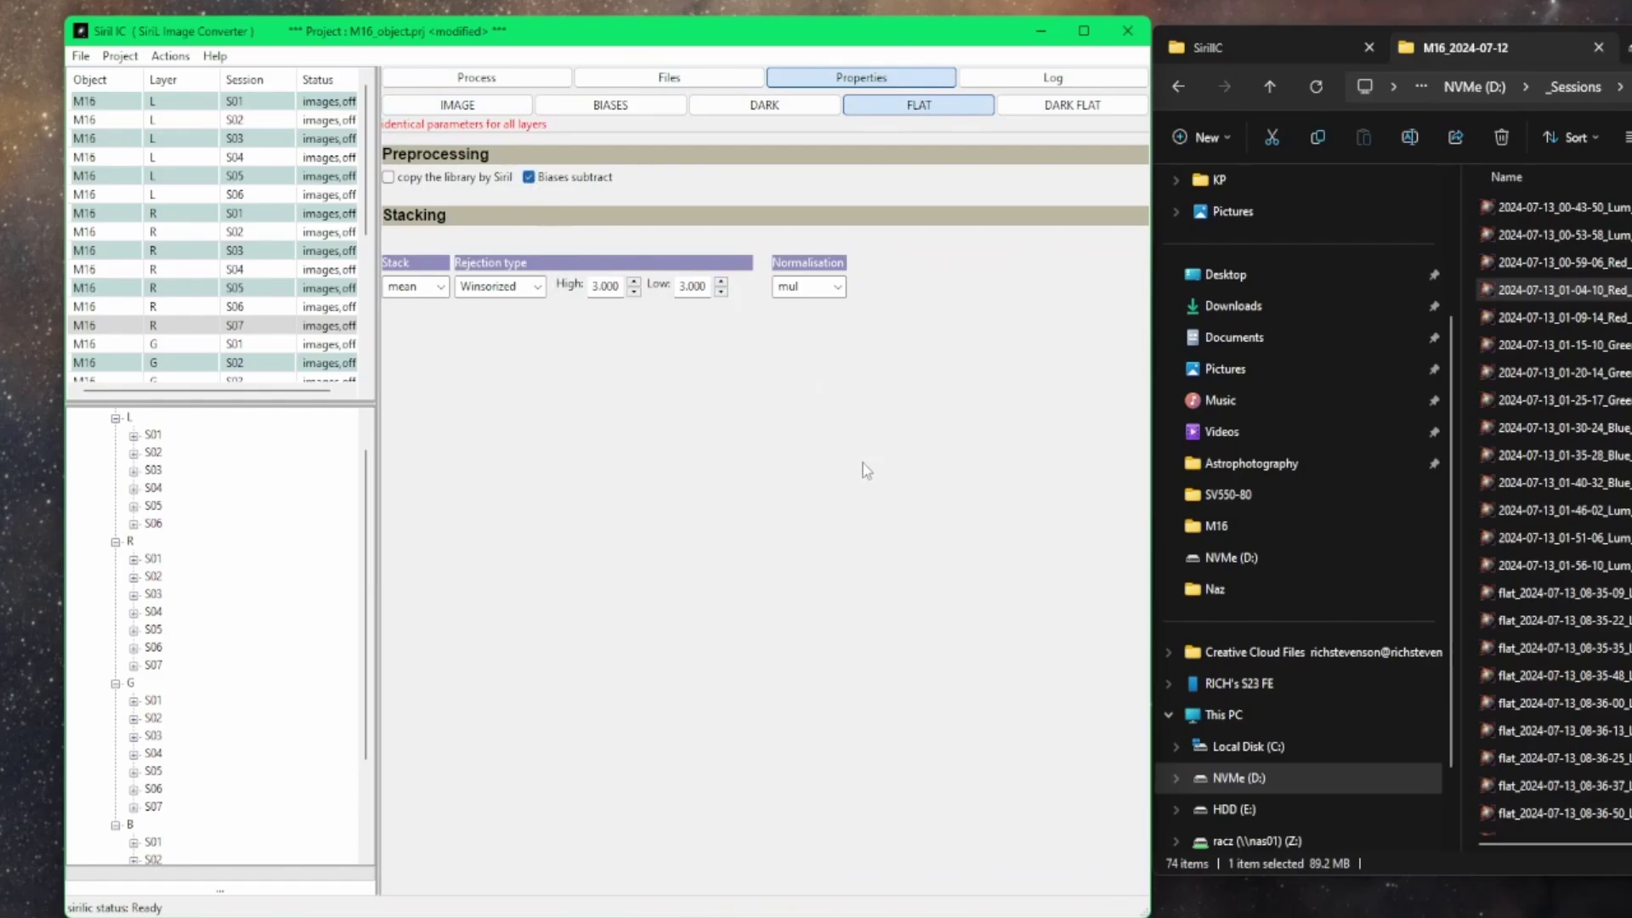
{"action": "left_click", "coordinate": [119, 56]}
{"action": "left_click", "coordinate": [204, 153]}
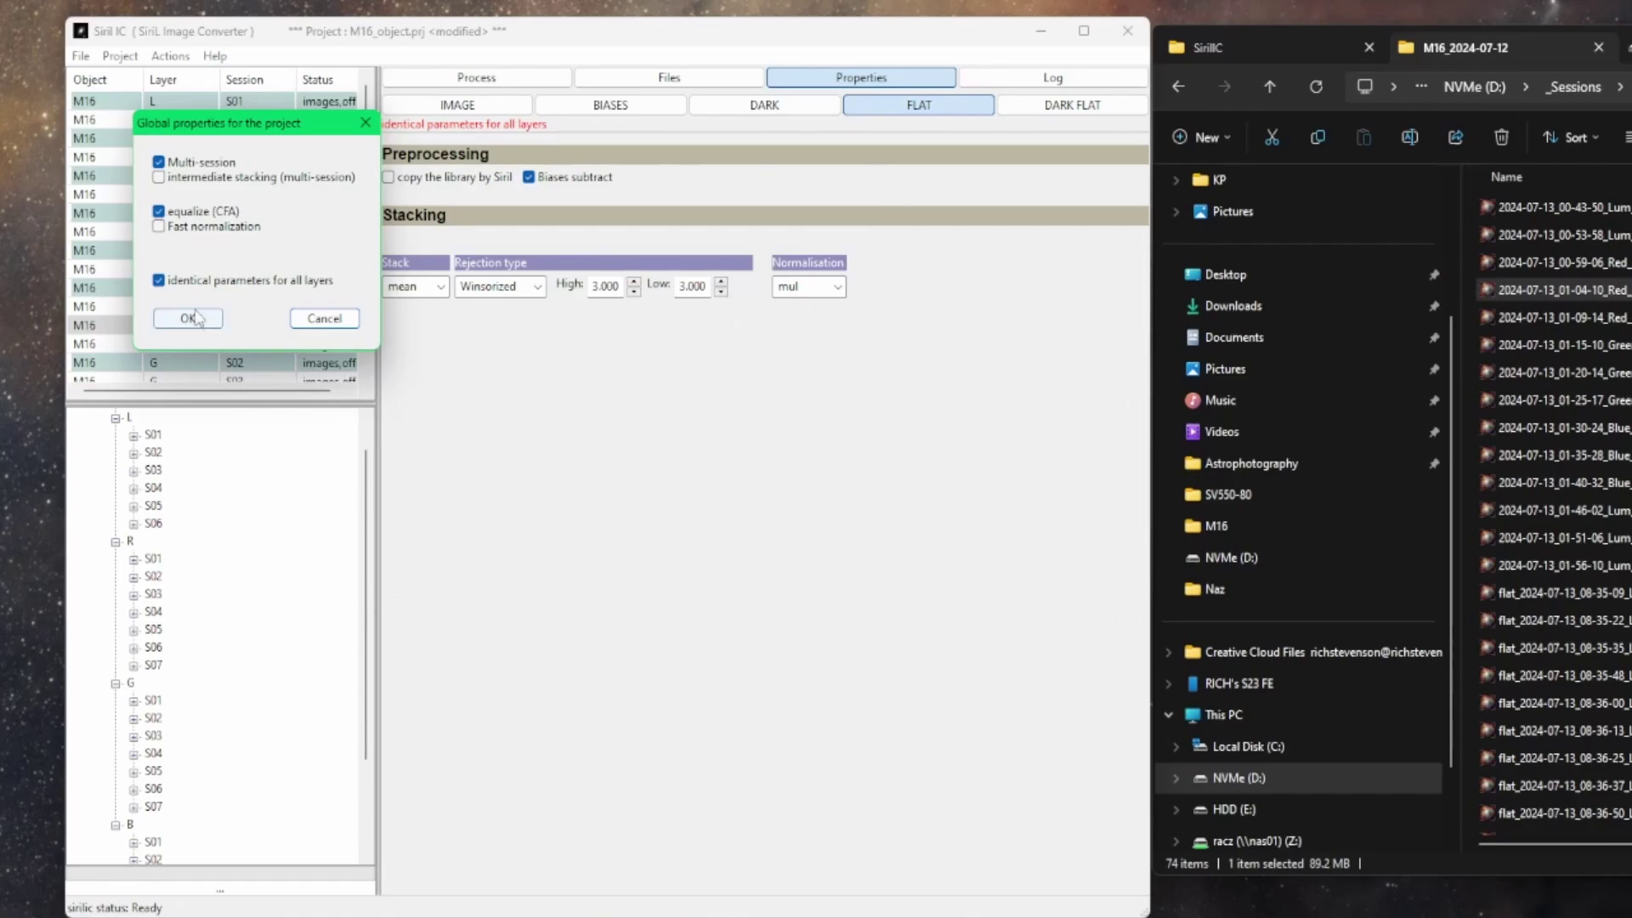
{"action": "left_click", "coordinate": [314, 321]}
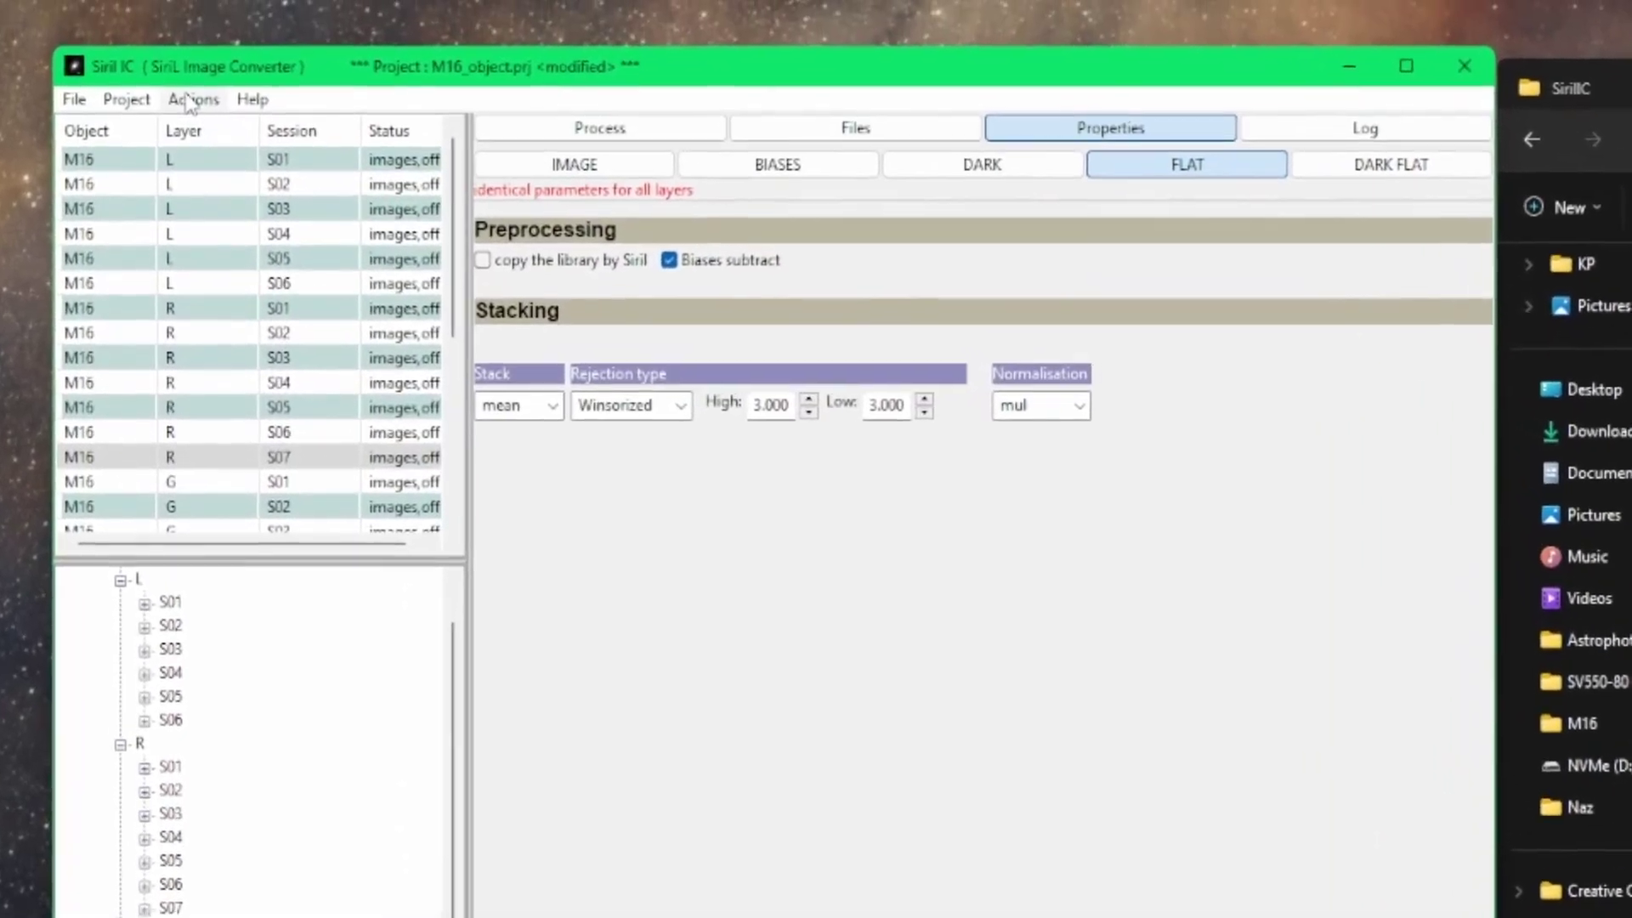
Step: Run Step 1 to build the project directories and copy or link the images
{"action": "left_click", "coordinate": [170, 57]}
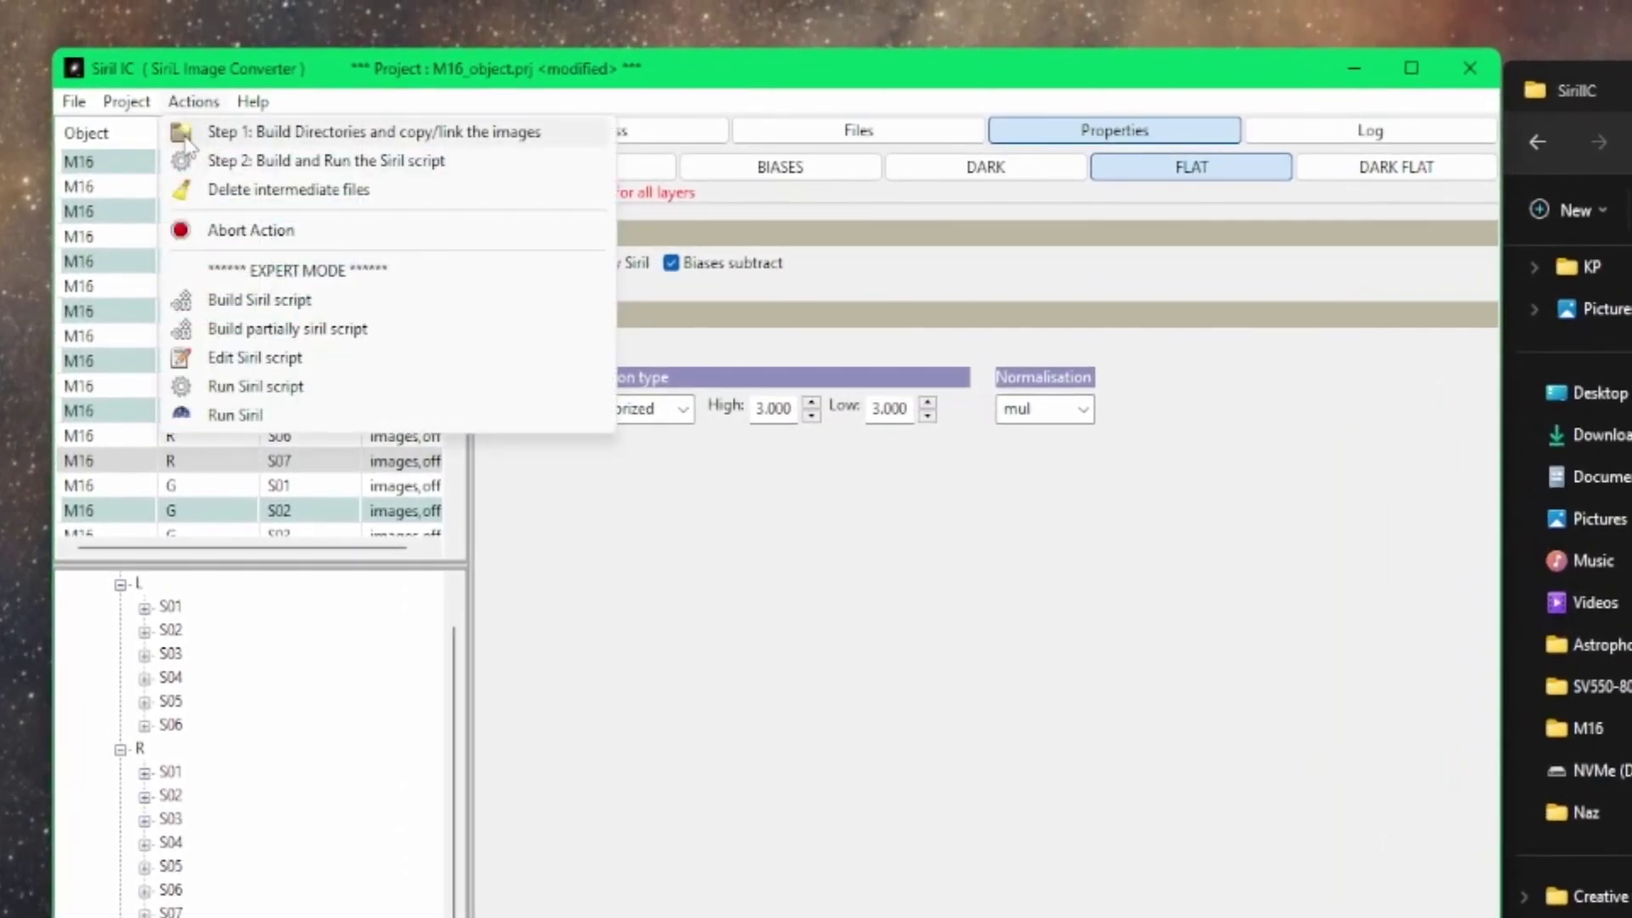
{"action": "left_click", "coordinate": [188, 136]}
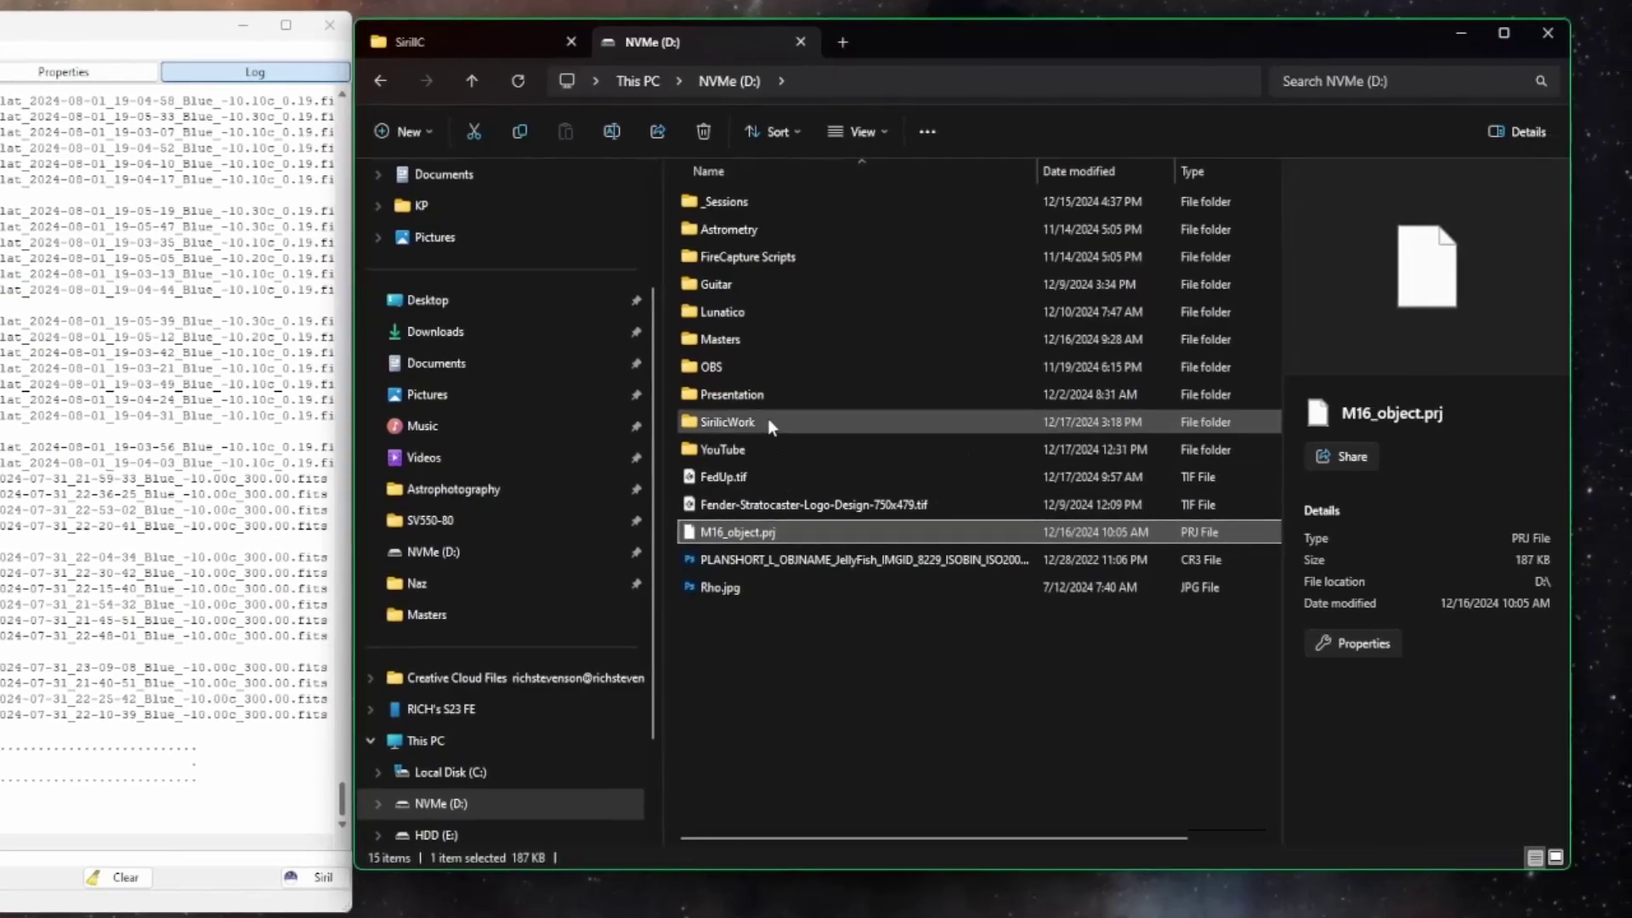
Step: In File Explorer, inspect SirilicWork\M16\L and compare its session folders with the project's luminance sessions
{"action": "double_click", "coordinate": [850, 422]}
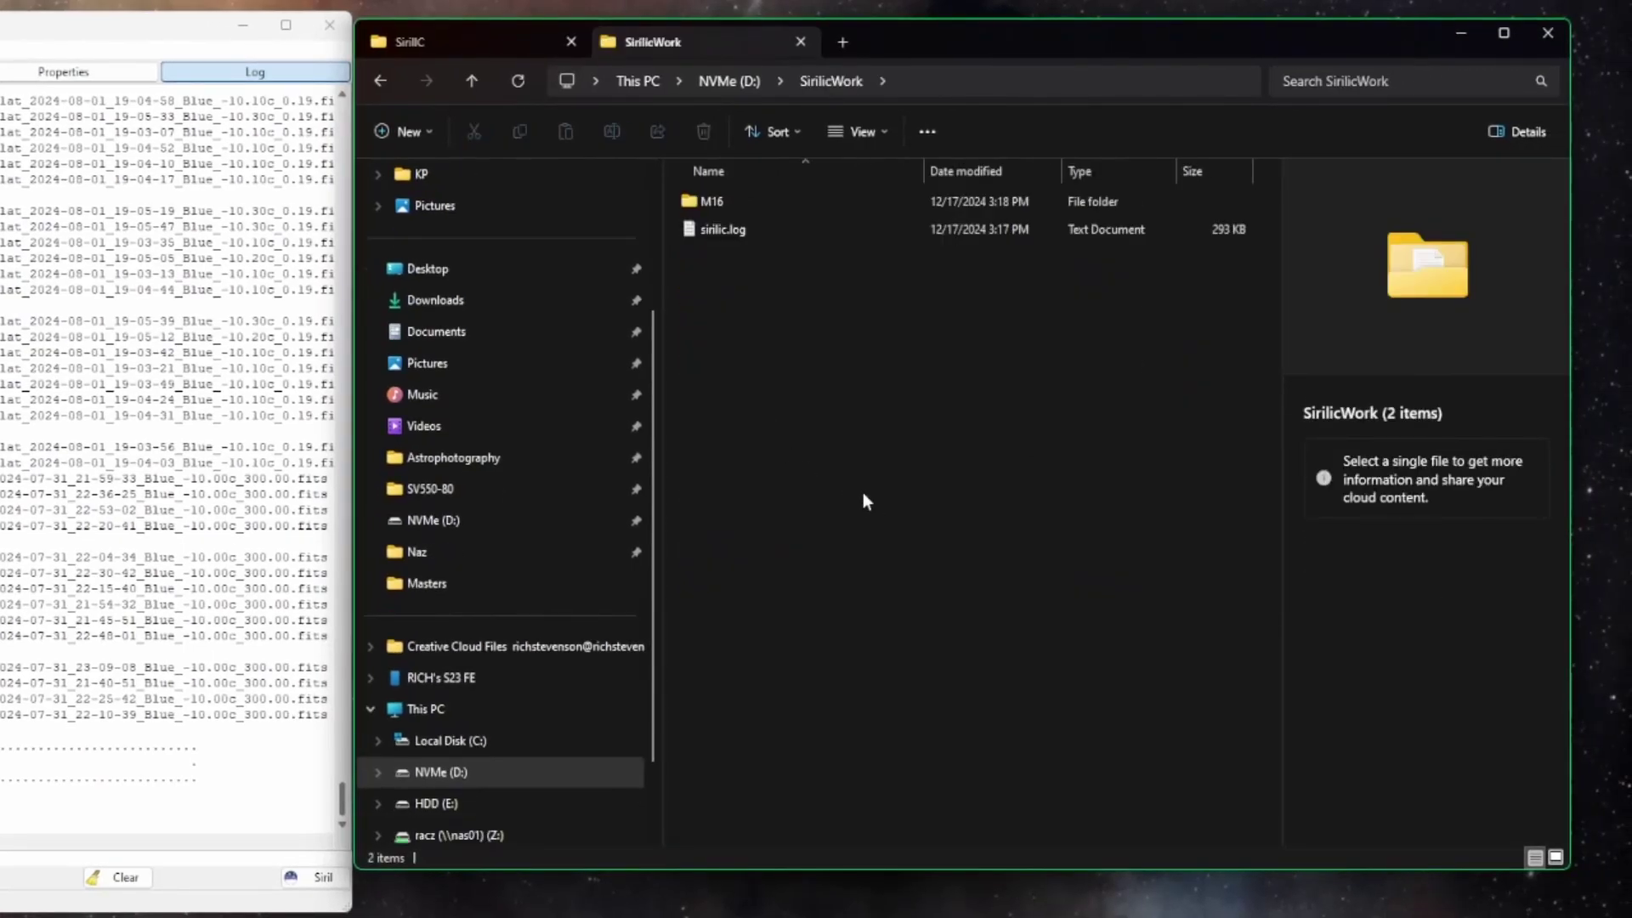
{"action": "left_click", "coordinate": [731, 204]}
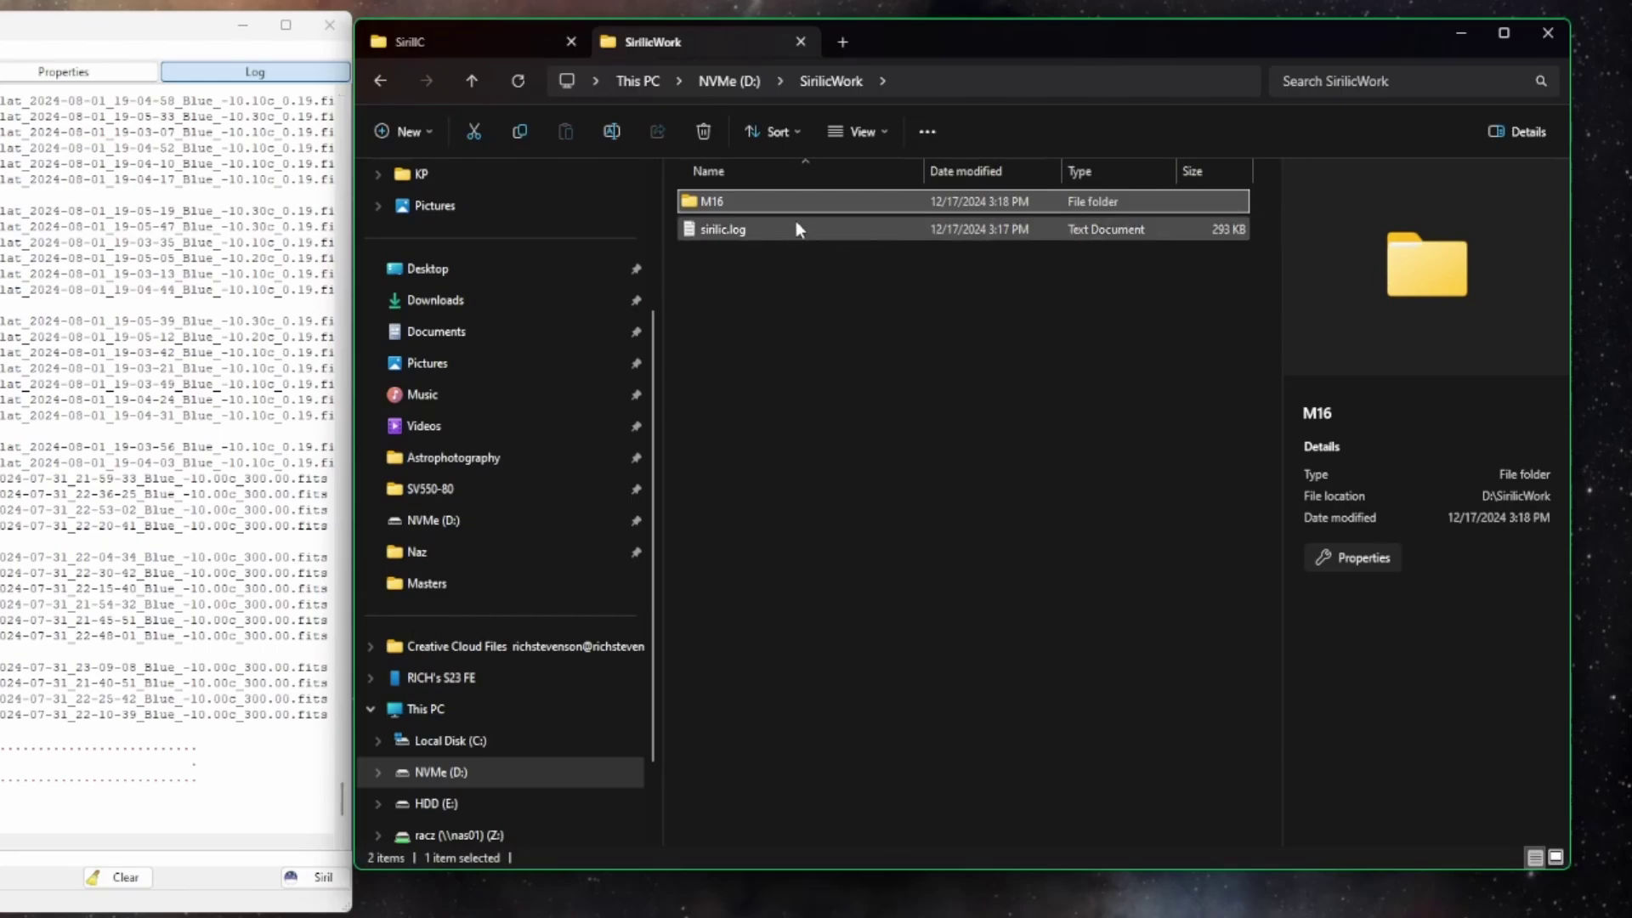
{"action": "double_click", "coordinate": [782, 197]}
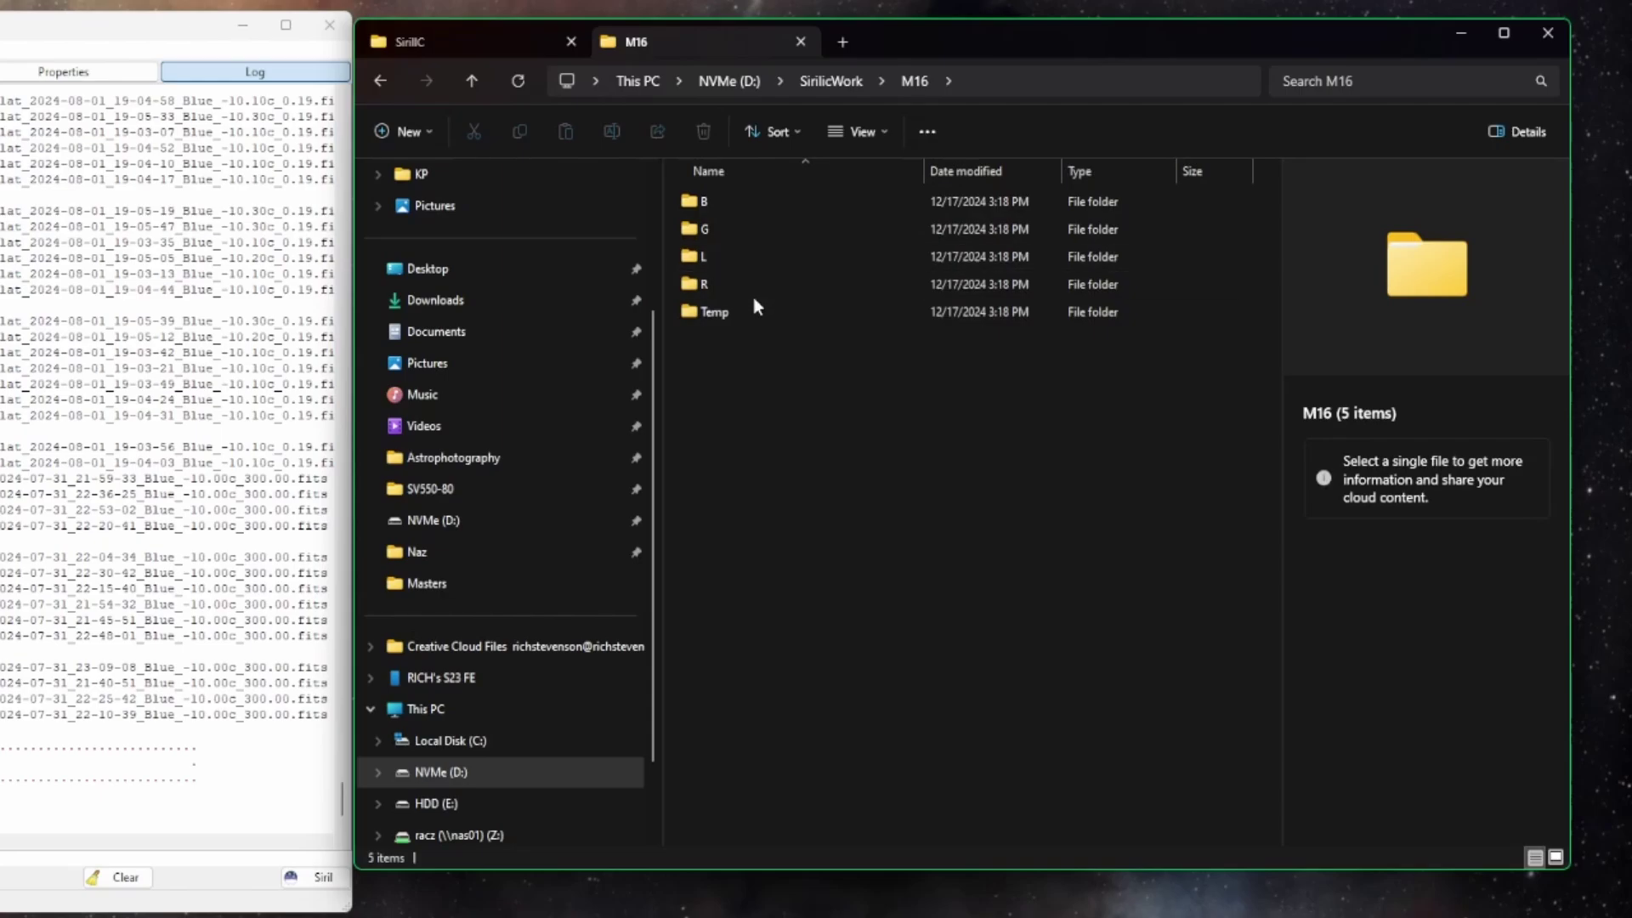
{"action": "left_click", "coordinate": [767, 200]}
{"action": "left_click", "coordinate": [772, 255]}
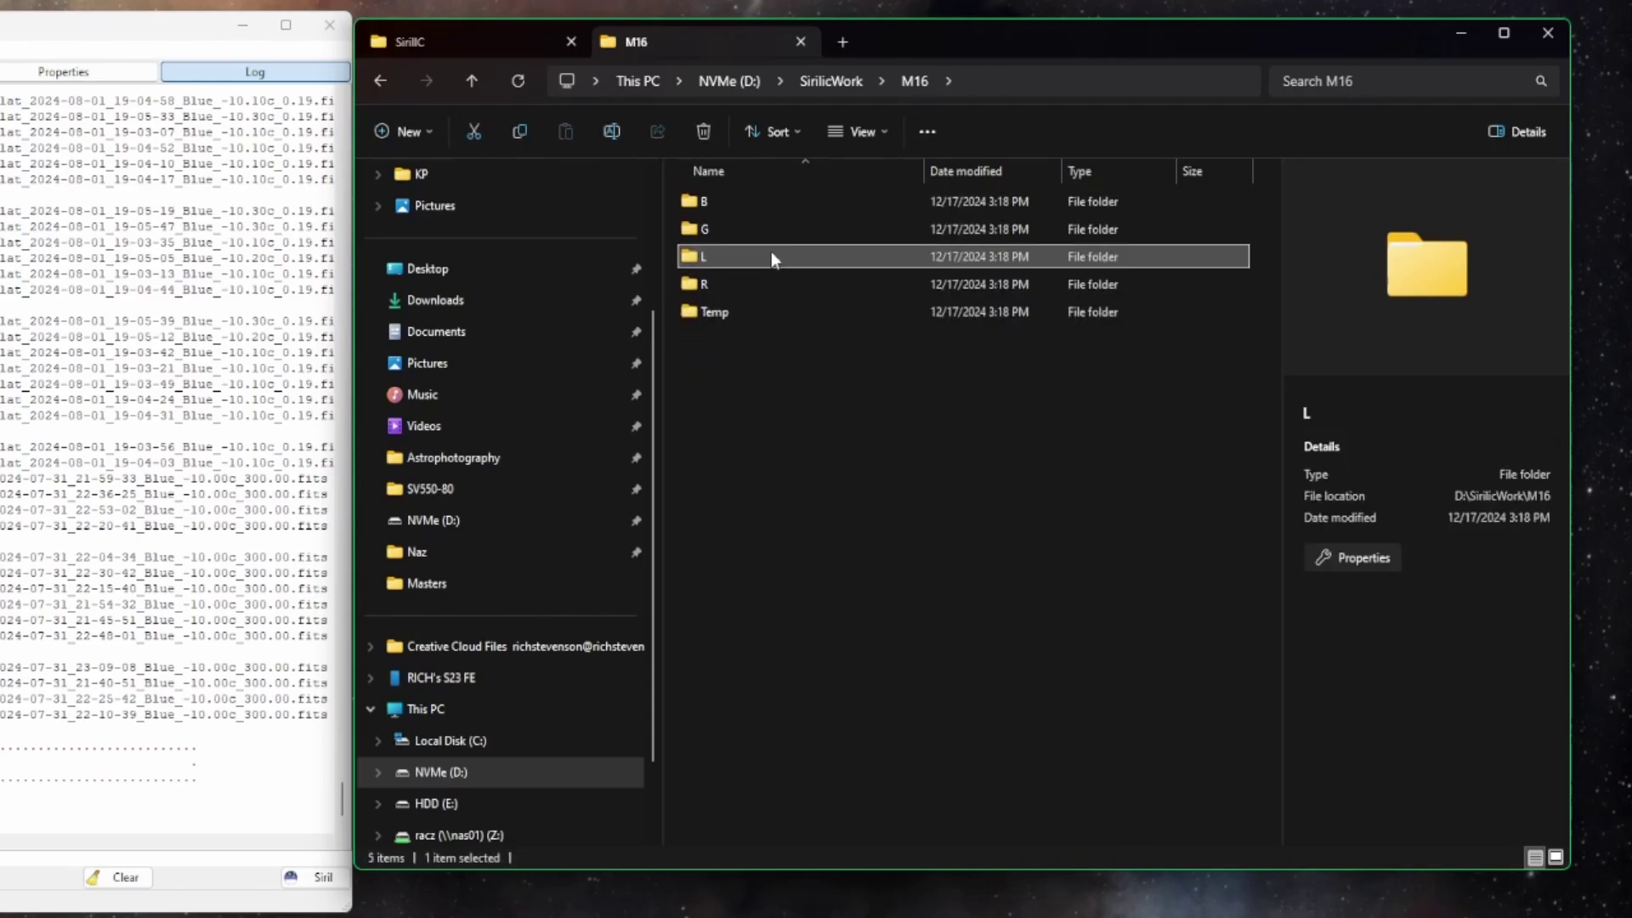
{"action": "double_click", "coordinate": [773, 255]}
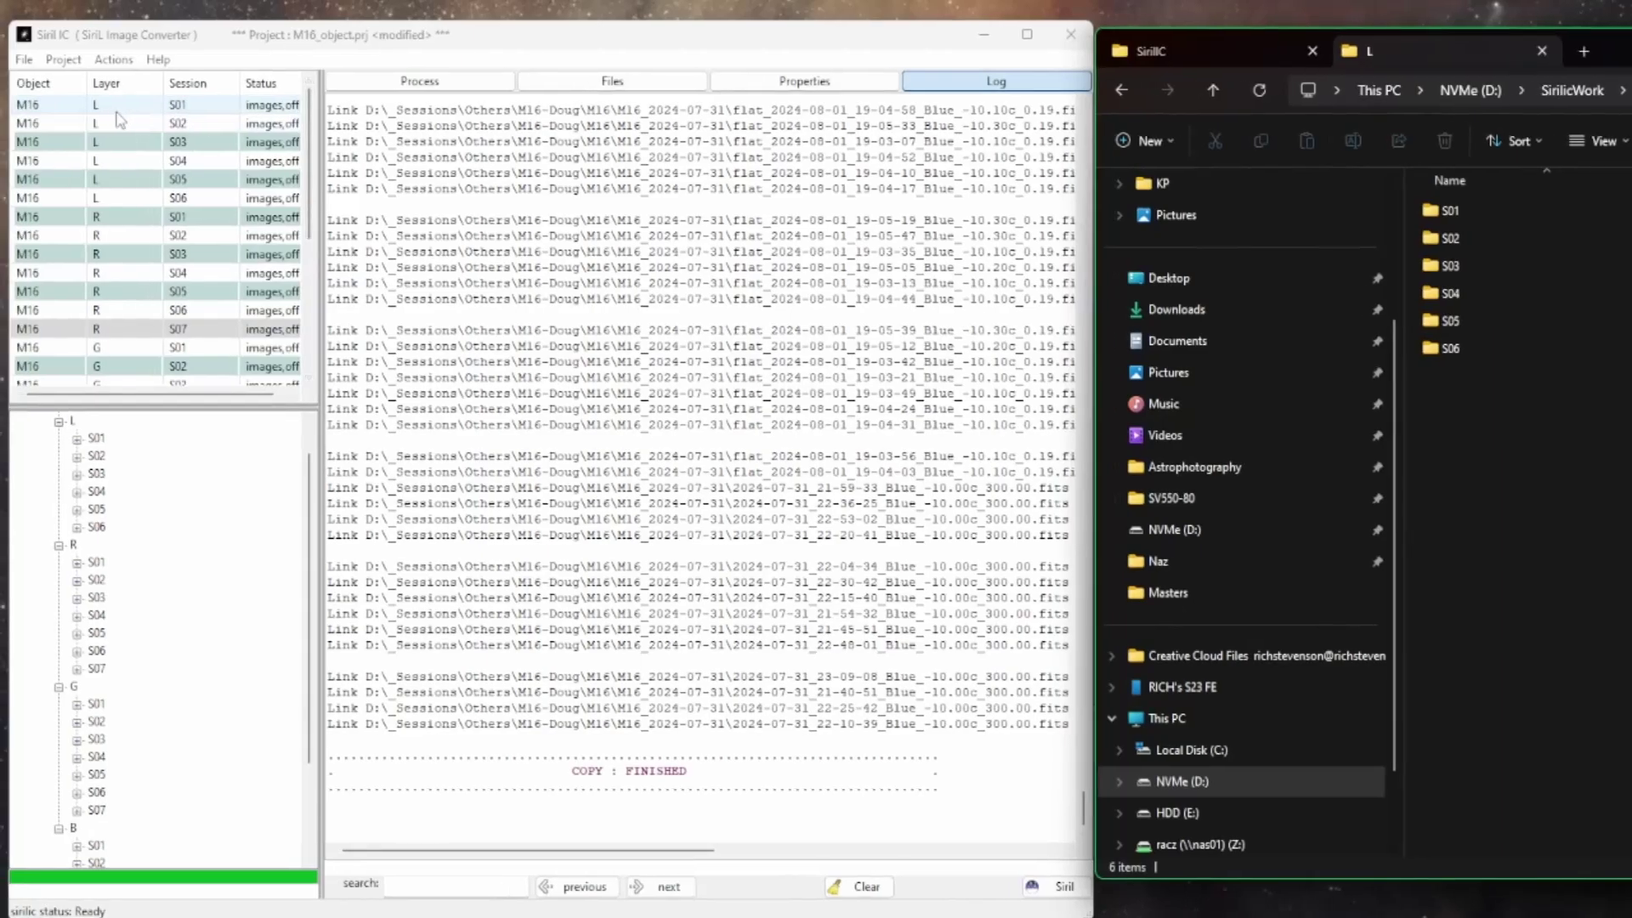
{"action": "left_click", "coordinate": [123, 198]}
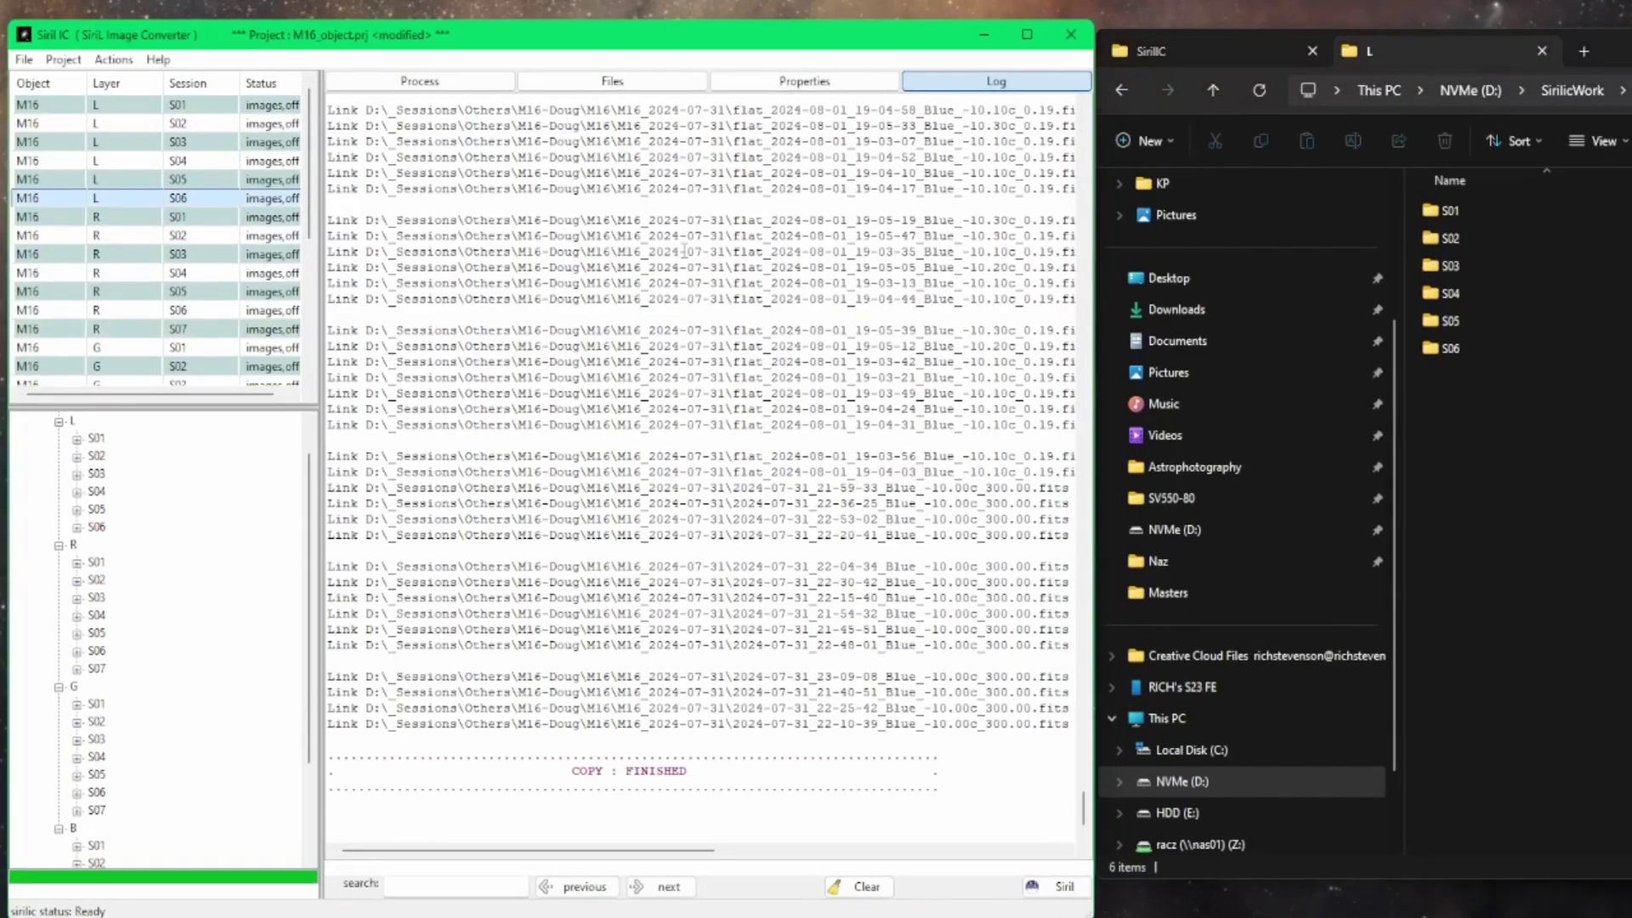
{"action": "left_click", "coordinate": [1451, 346]}
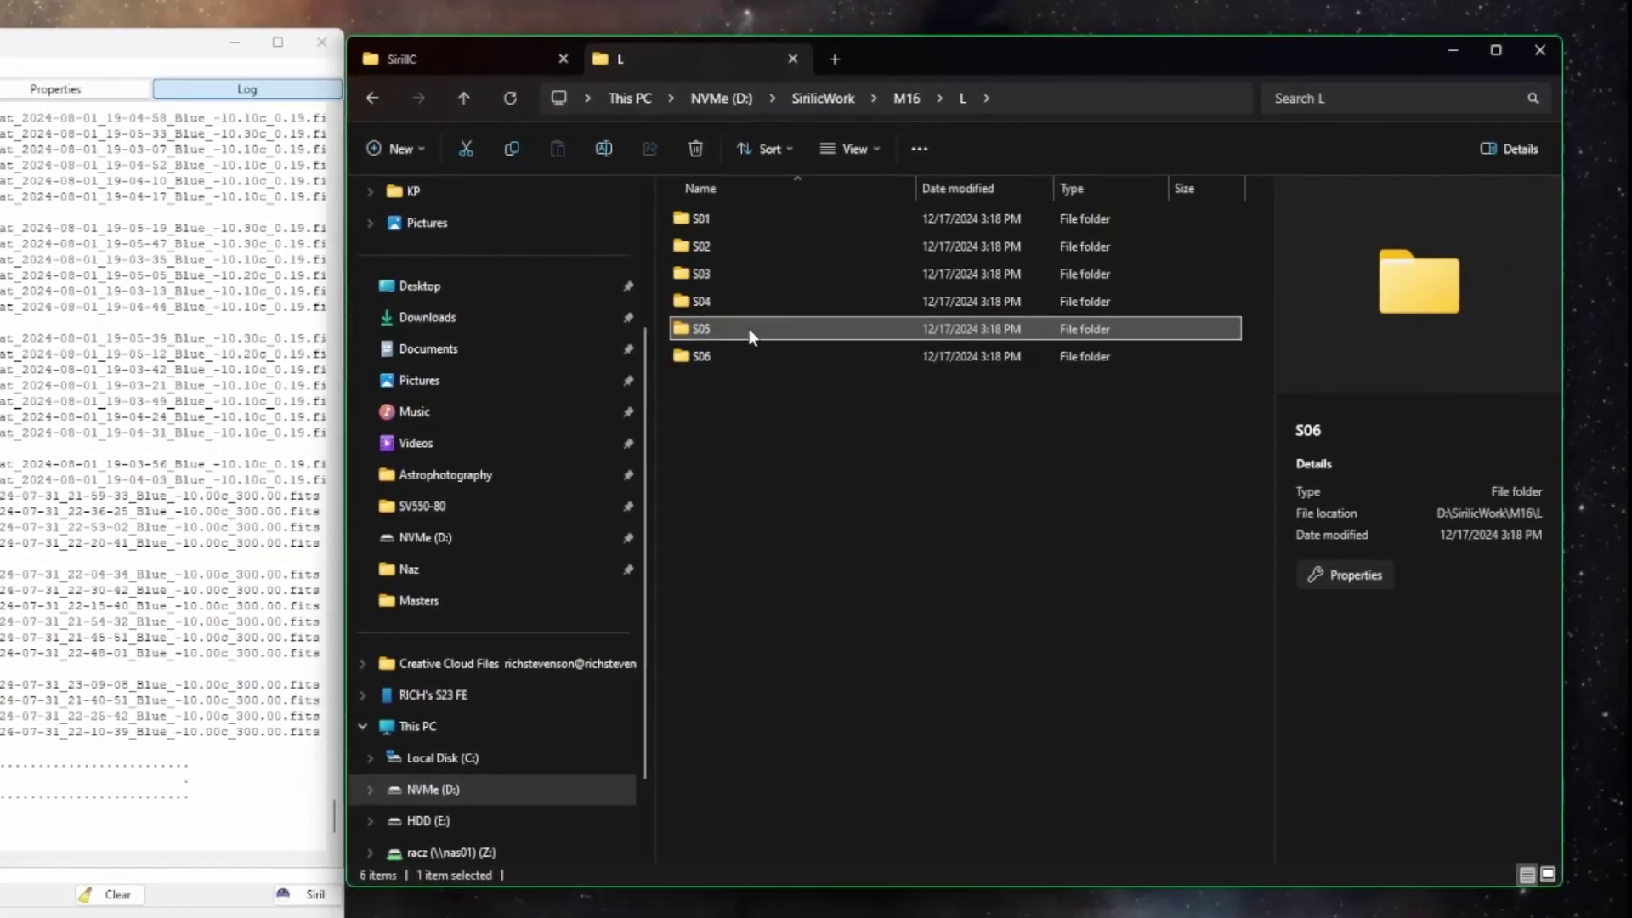
Step: Inspect the MASTER folder inside luminance session S01 and return to the M16 working folder
{"action": "key", "text": "Up"}
{"action": "key", "text": "Up"}
{"action": "key", "text": "Up"}
{"action": "key", "text": "Up"}
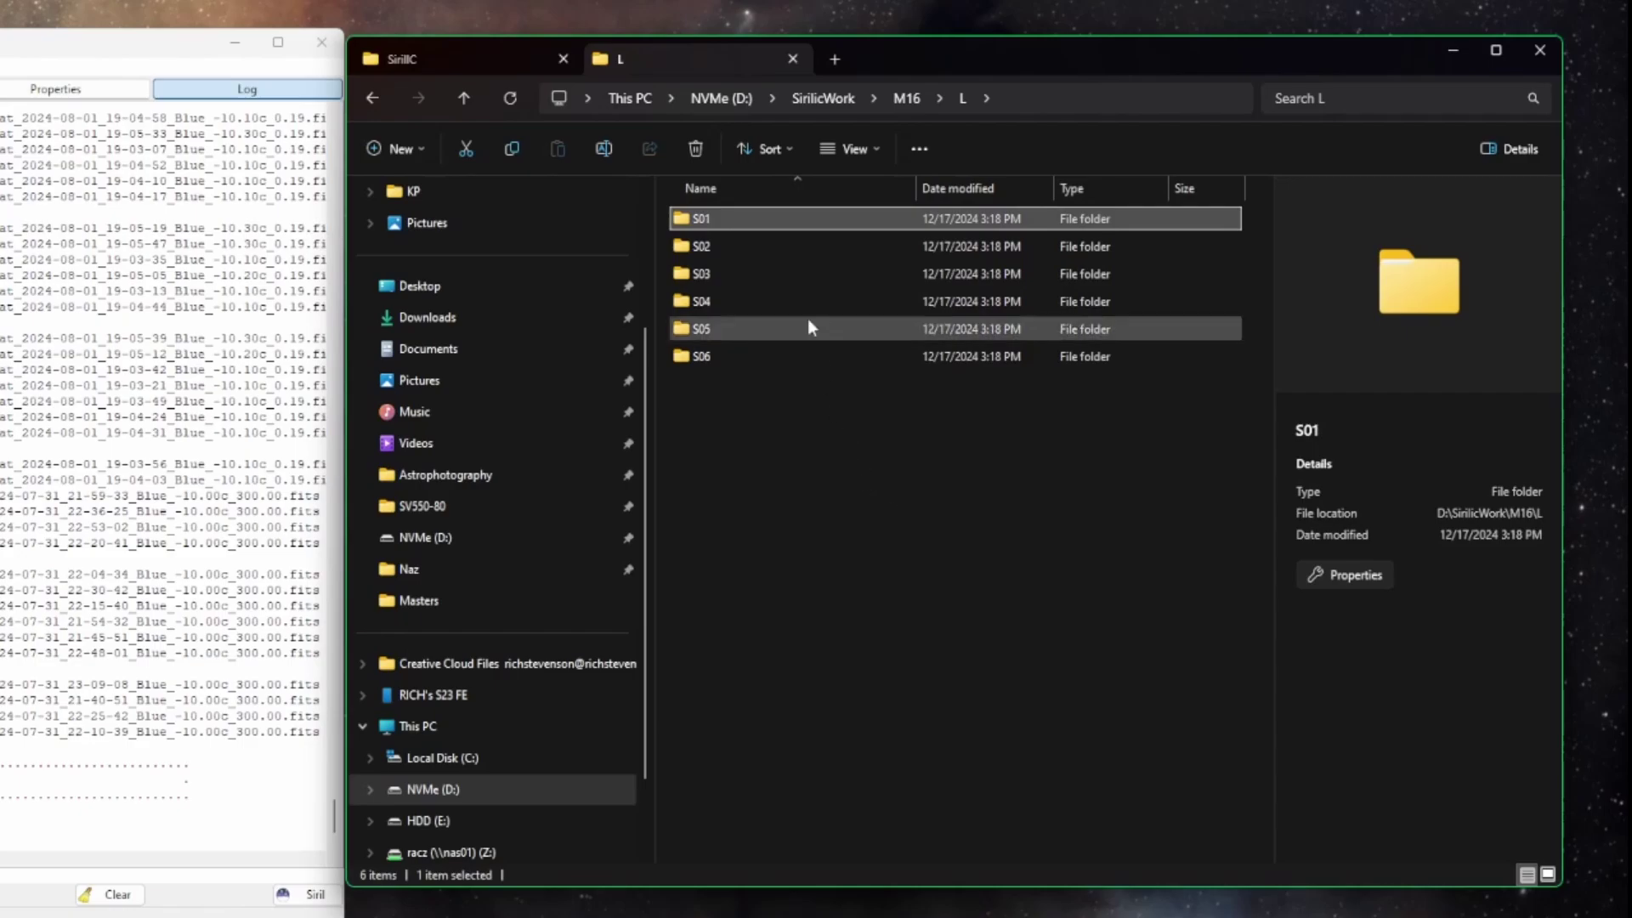
{"action": "double_click", "coordinate": [783, 226]}
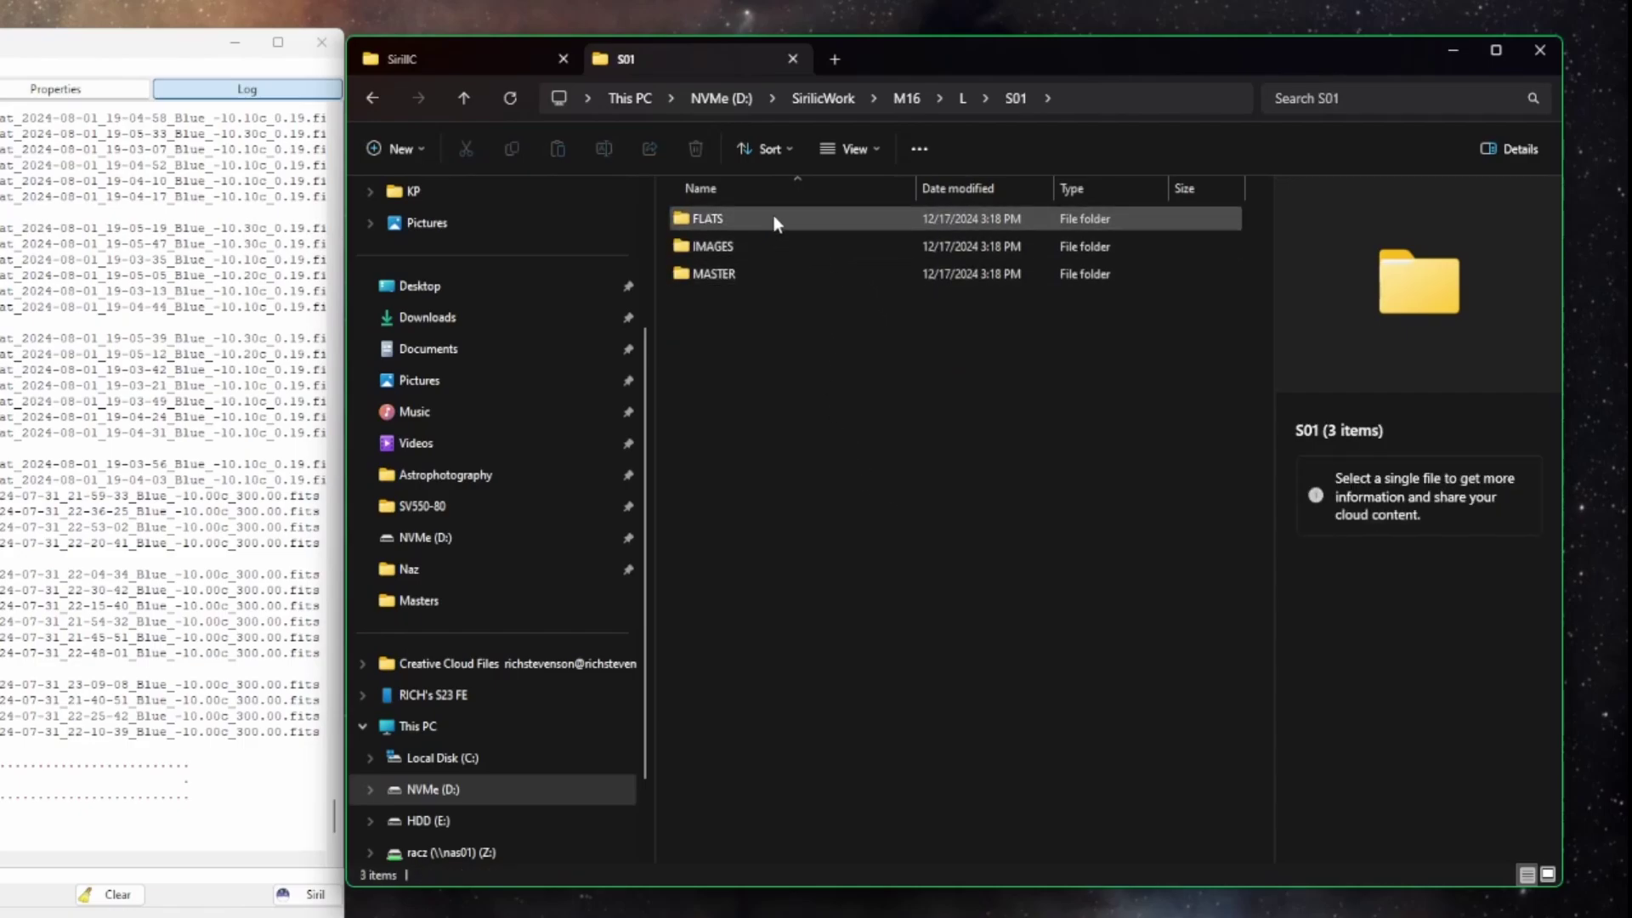
{"action": "double_click", "coordinate": [767, 276]}
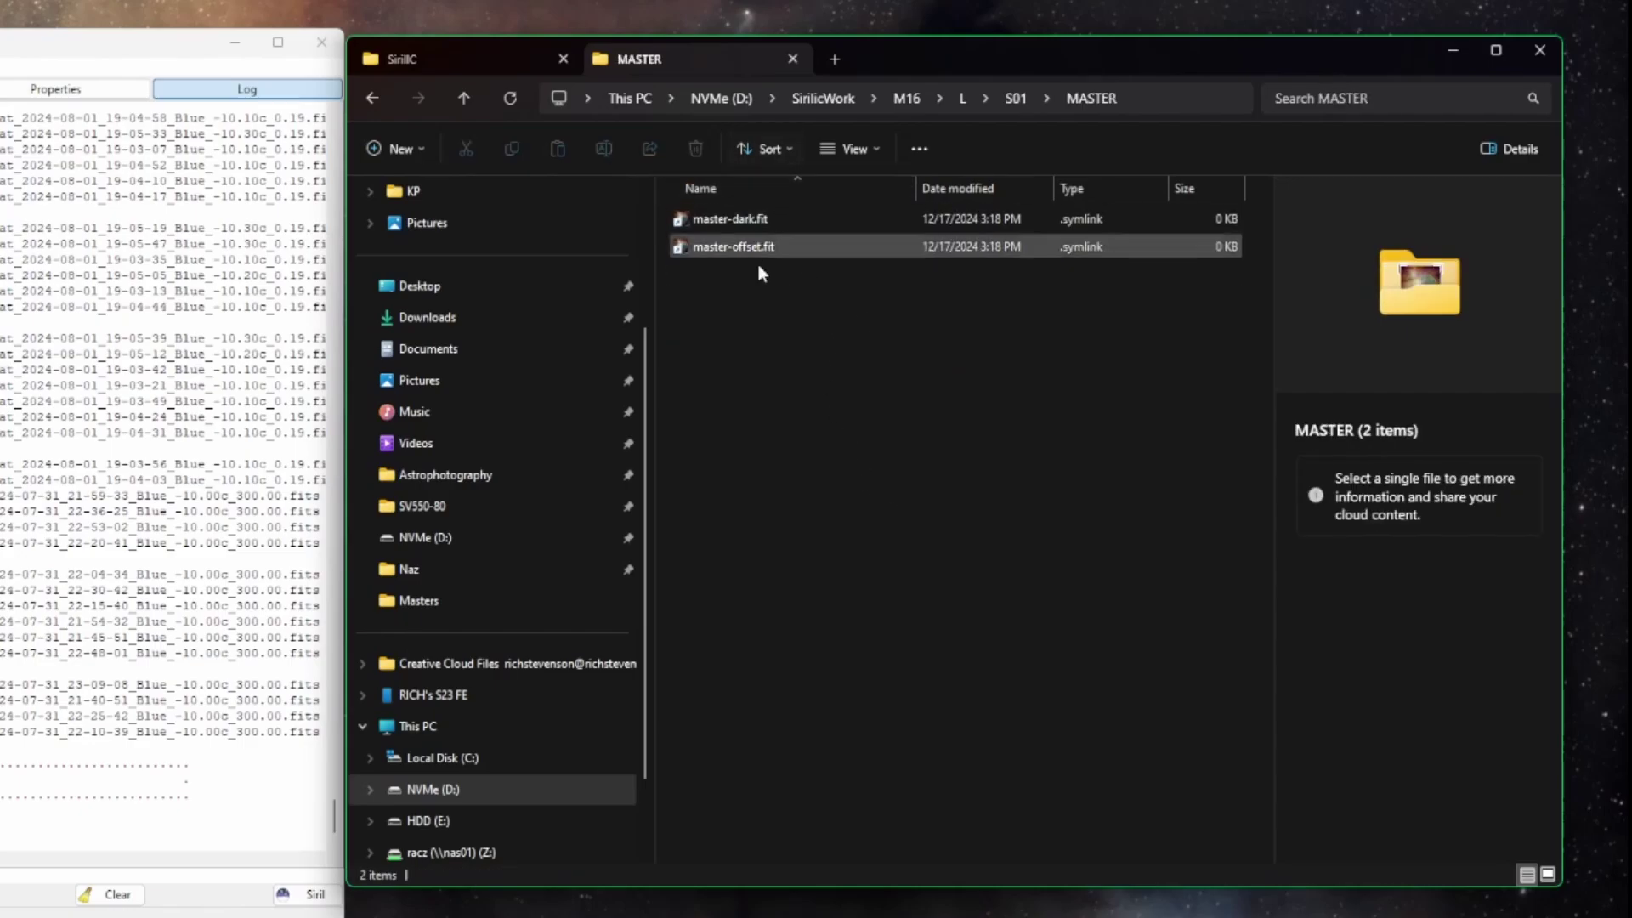
{"action": "left_click", "coordinate": [1012, 98]}
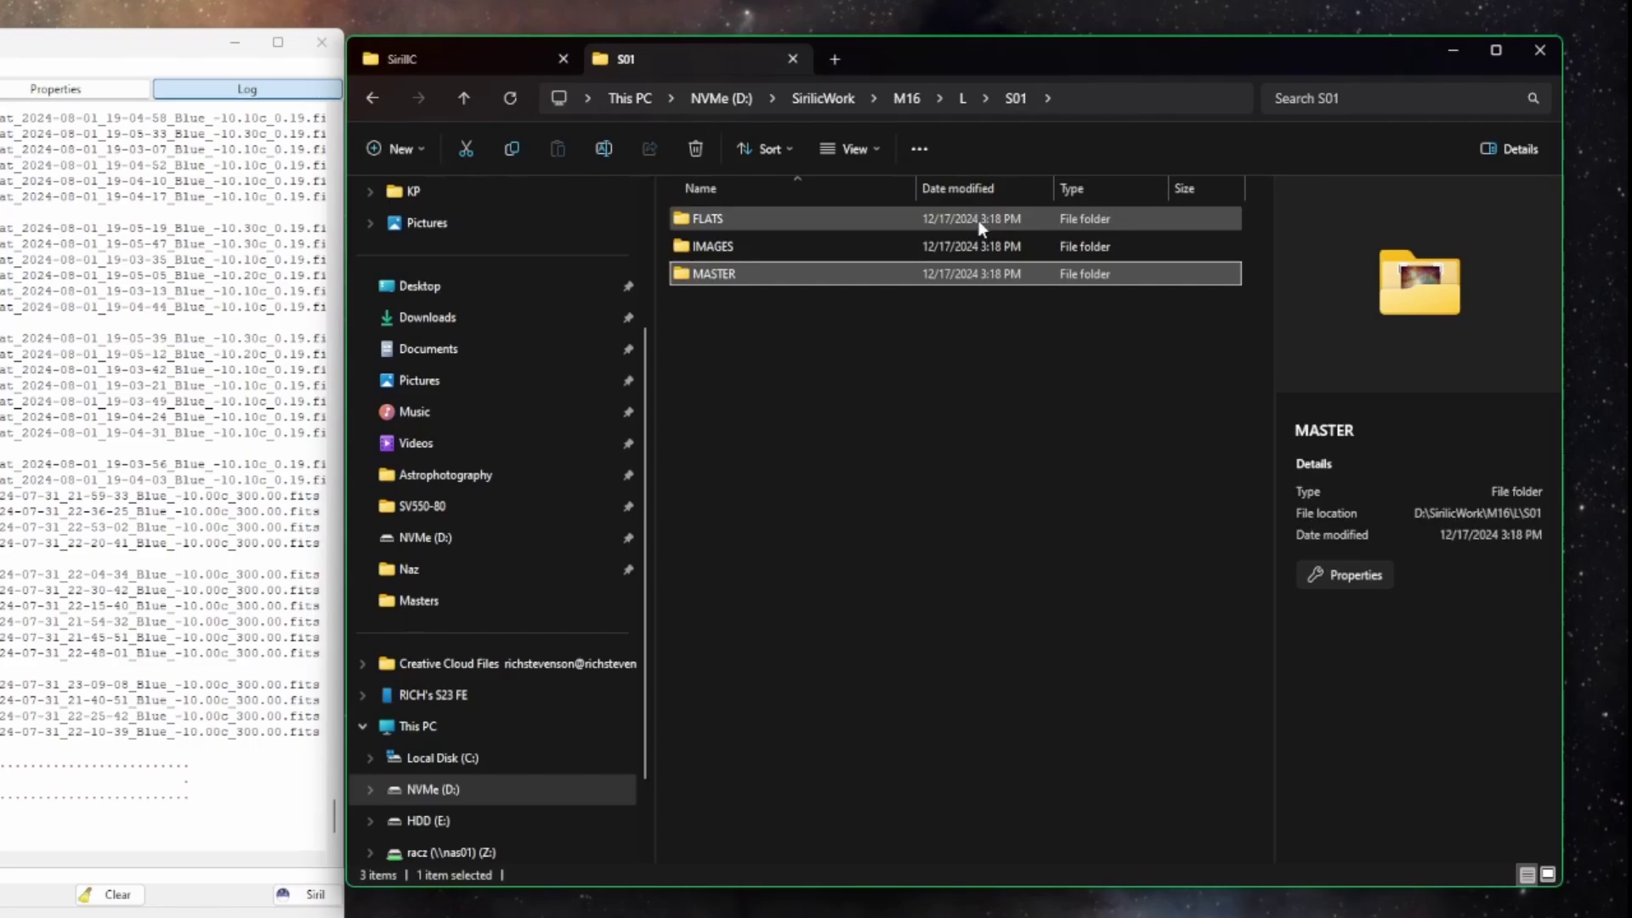
{"action": "left_click", "coordinate": [901, 96]}
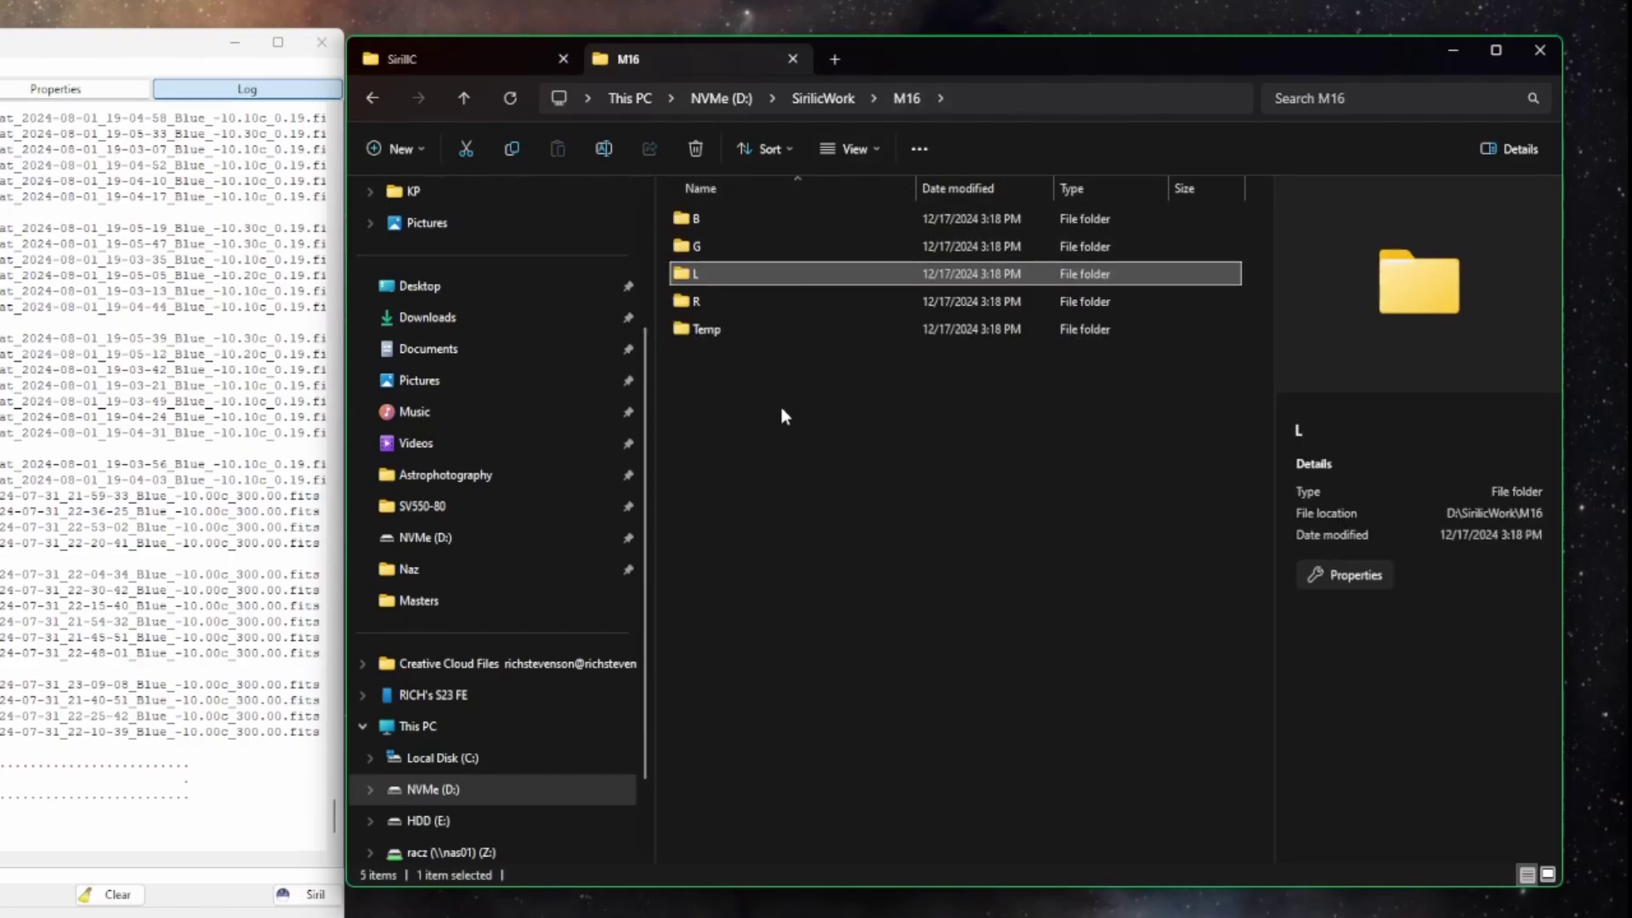
{"action": "left_click", "coordinate": [765, 438]}
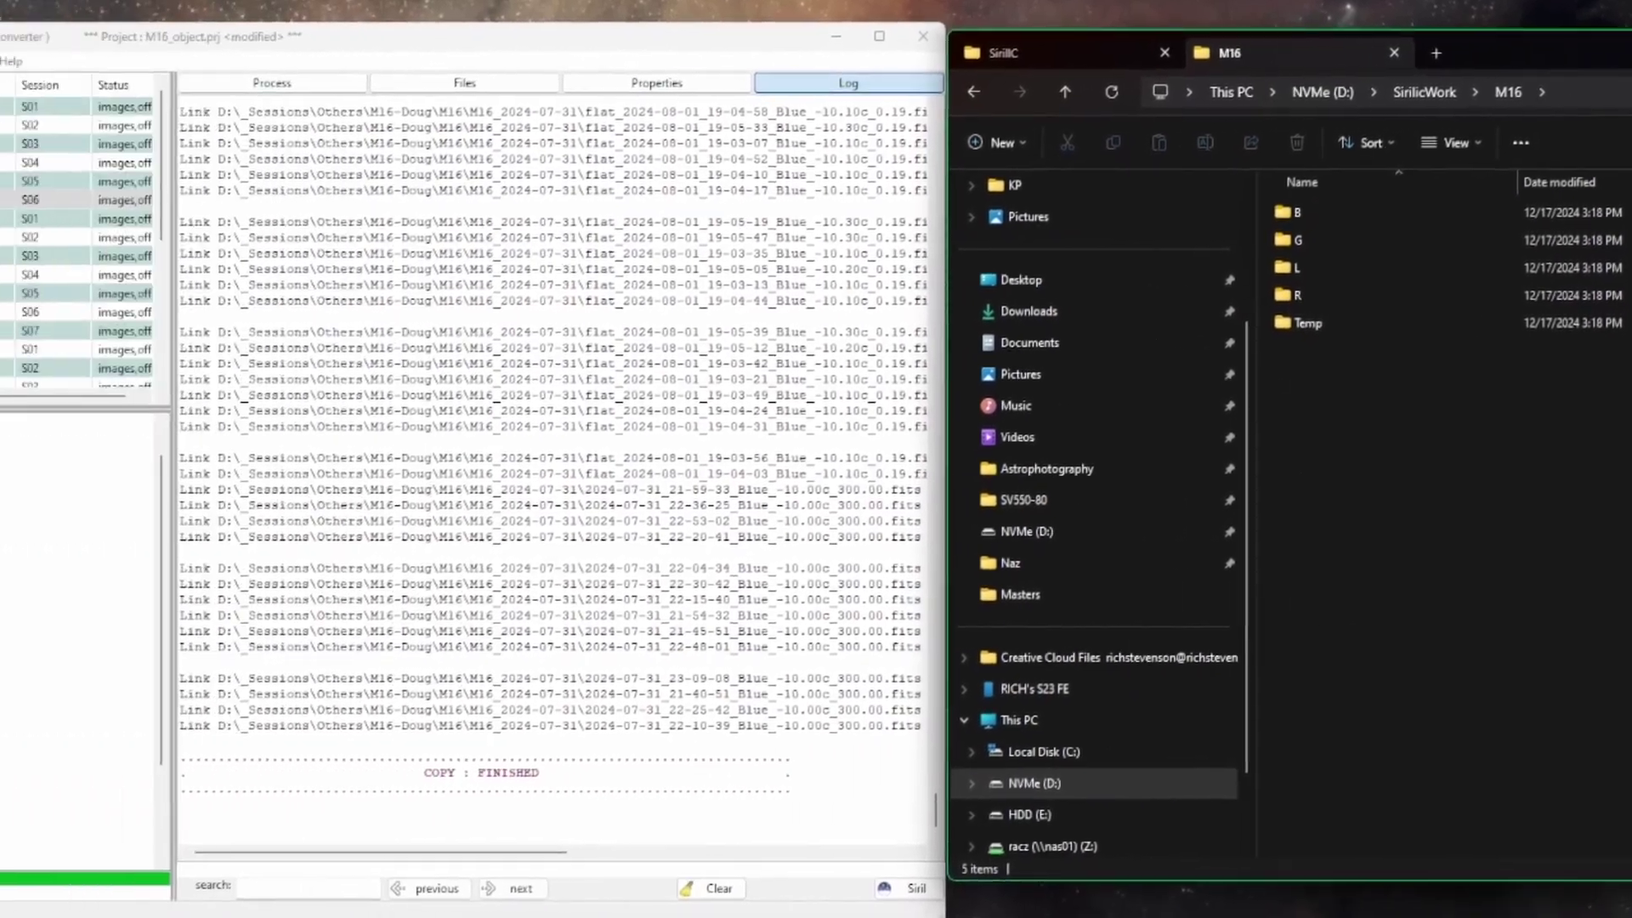
Step: In Siril IC, run Step 2 to build and run the Siril script for the M16 project
{"action": "left_click", "coordinate": [136, 66]}
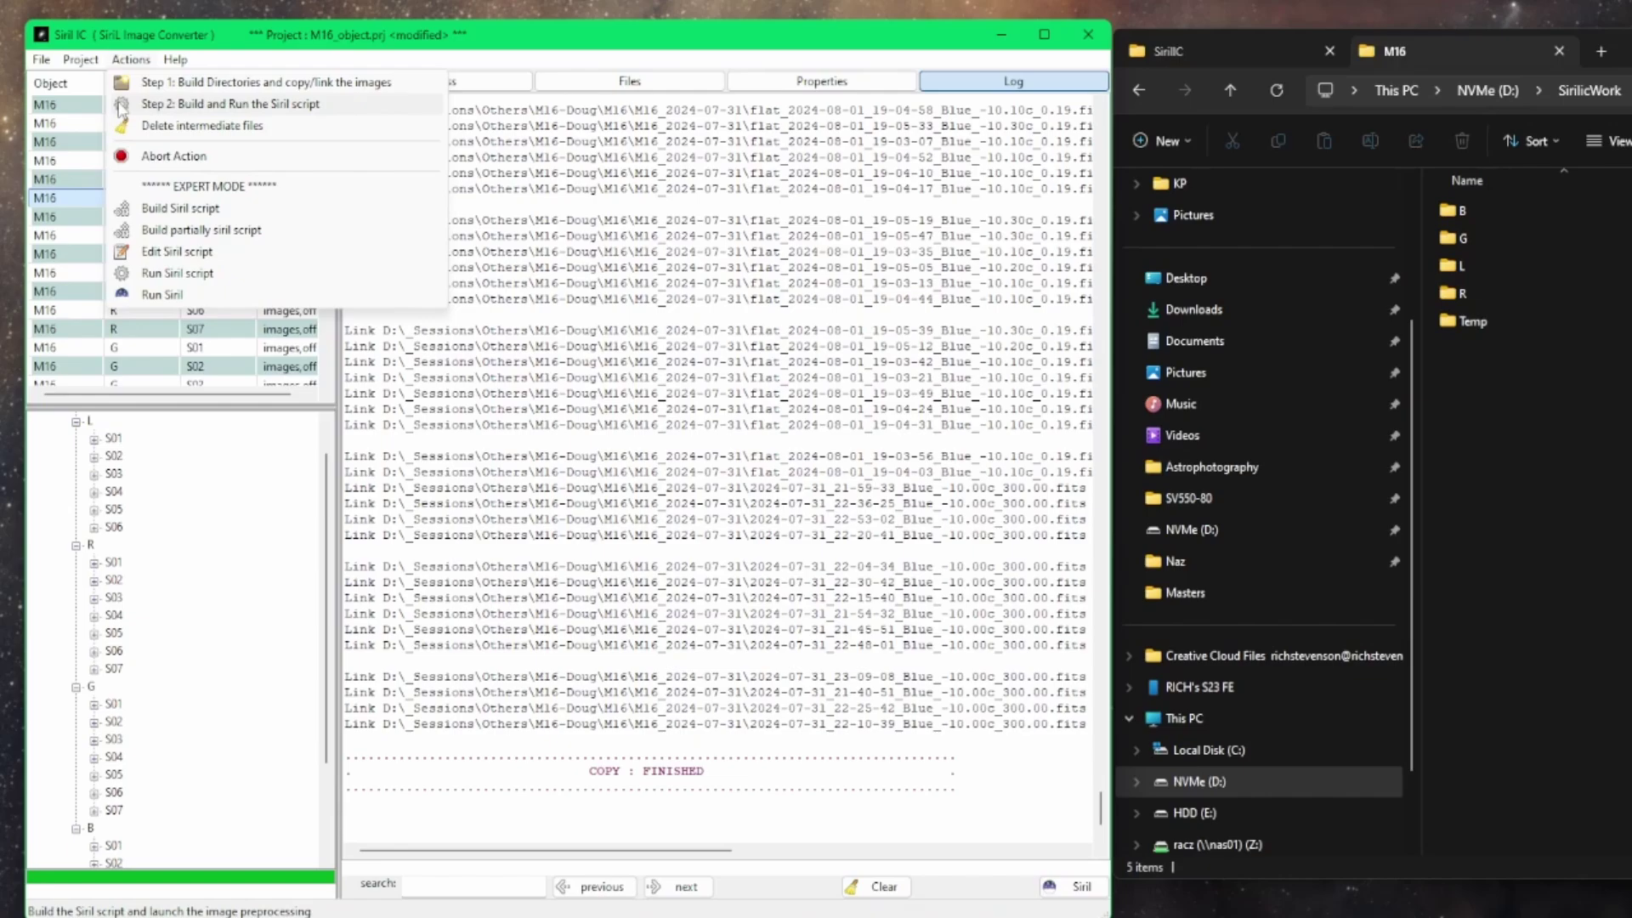
{"action": "left_click", "coordinate": [134, 108]}
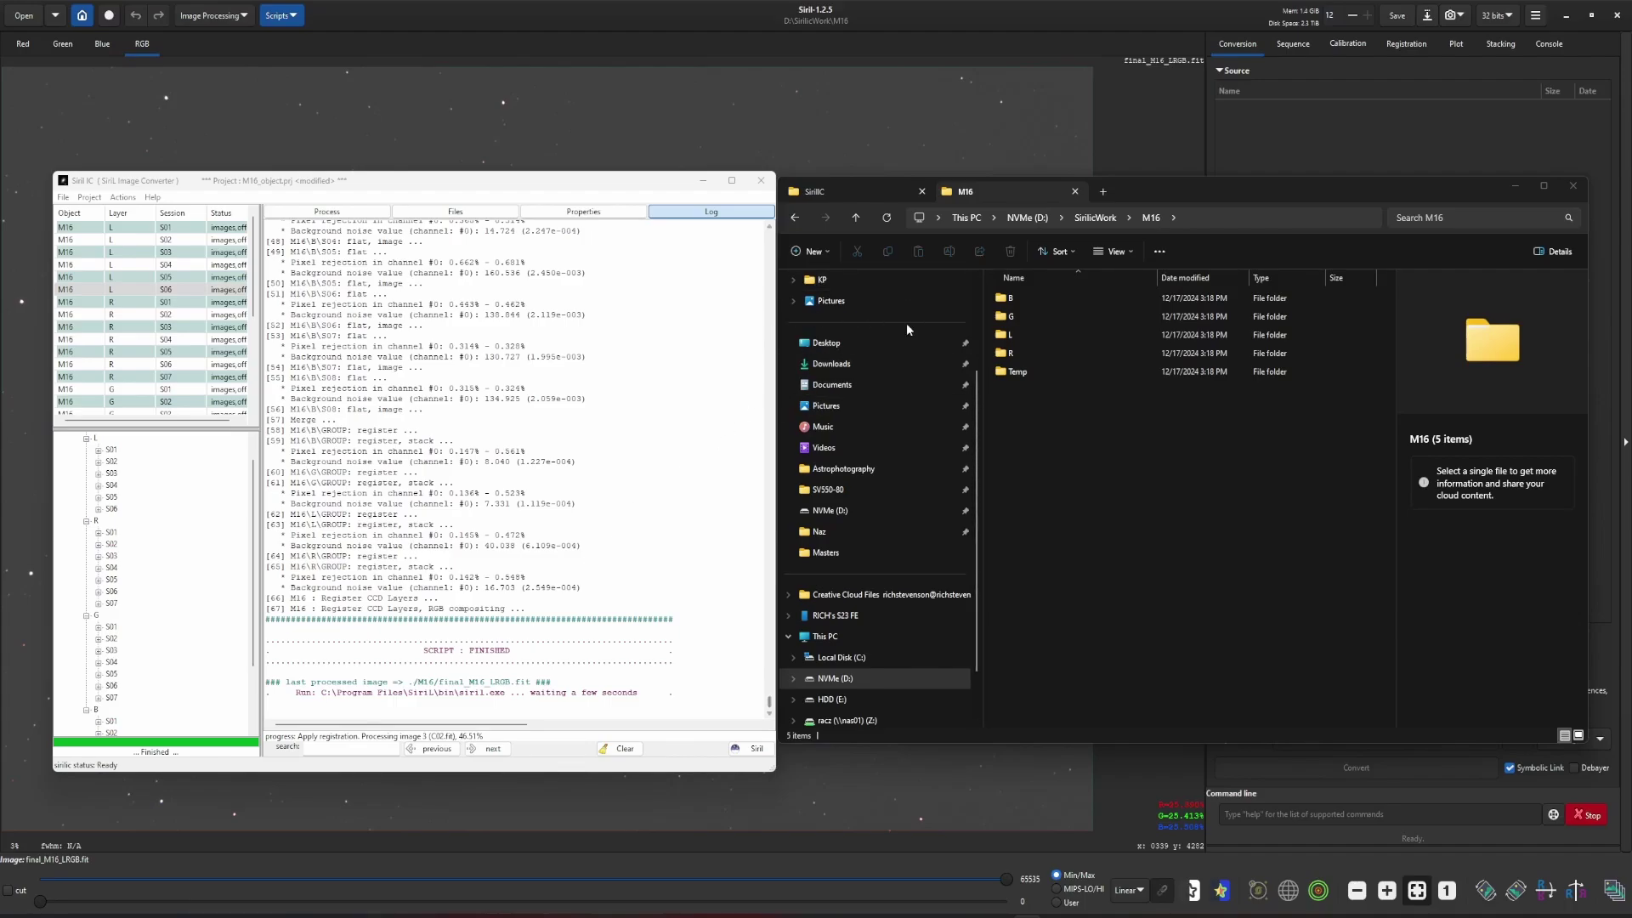
Step: Bring Siril to the front and set the display mode of final_M16_LRGB.fit to AutoStretch
{"action": "left_click", "coordinate": [946, 17]}
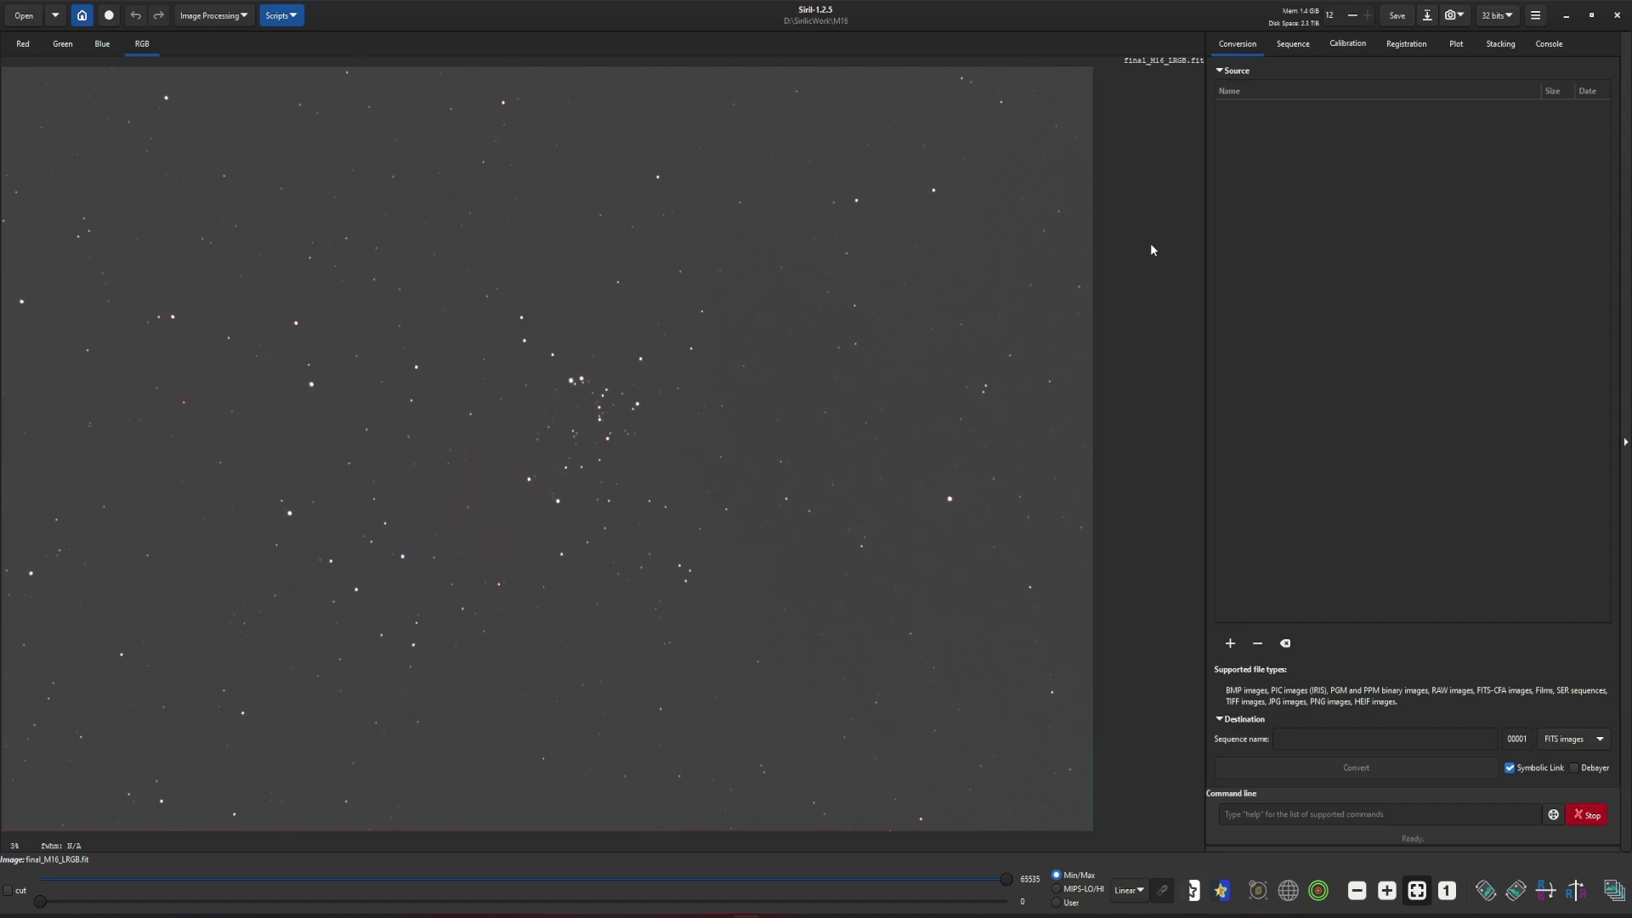
{"action": "left_click", "coordinate": [1129, 890]}
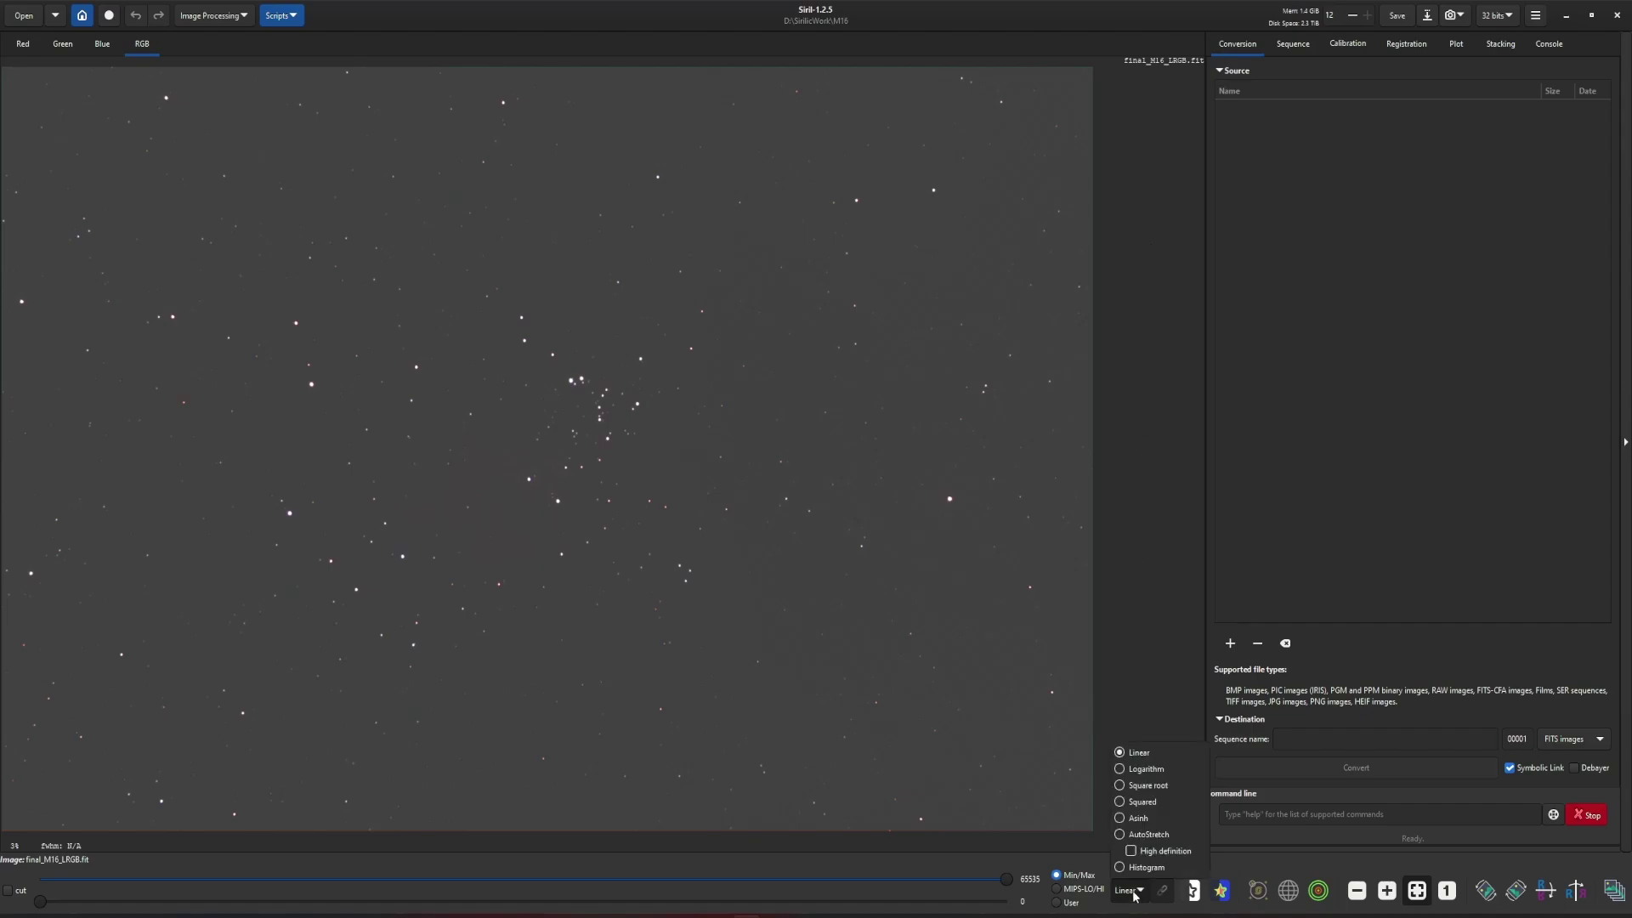
{"action": "key", "text": "Escape"}
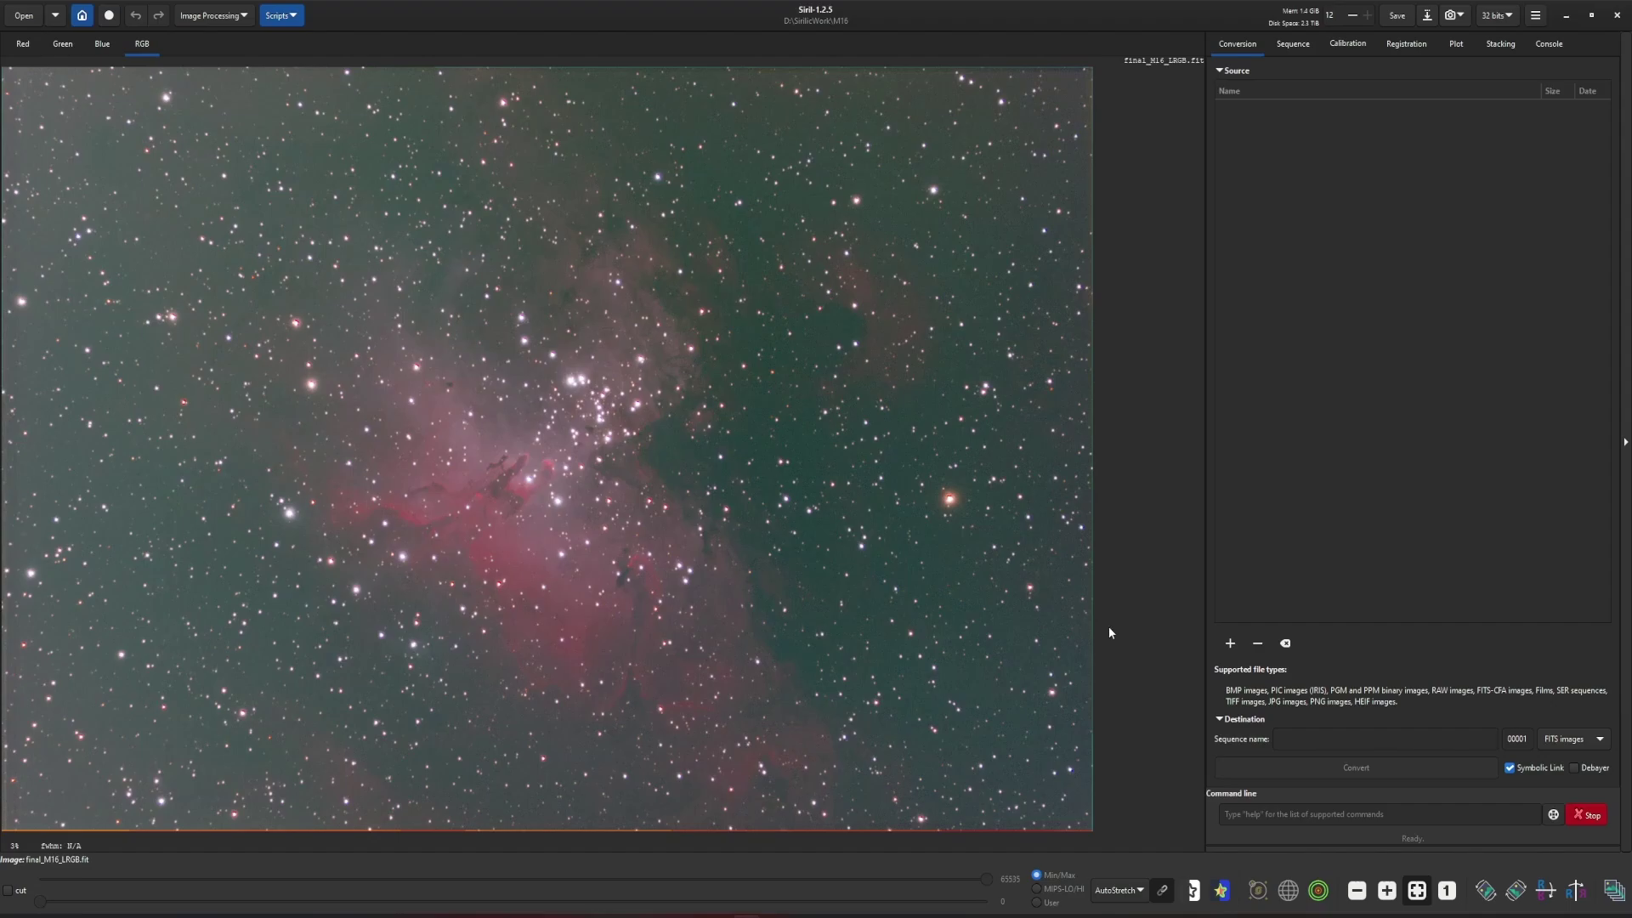
Step: Switch to File Explorer, open sirilic.ssf from the SirilicWork\script folder and read through the generated script commands
{"action": "key", "text": "alt+Tab"}
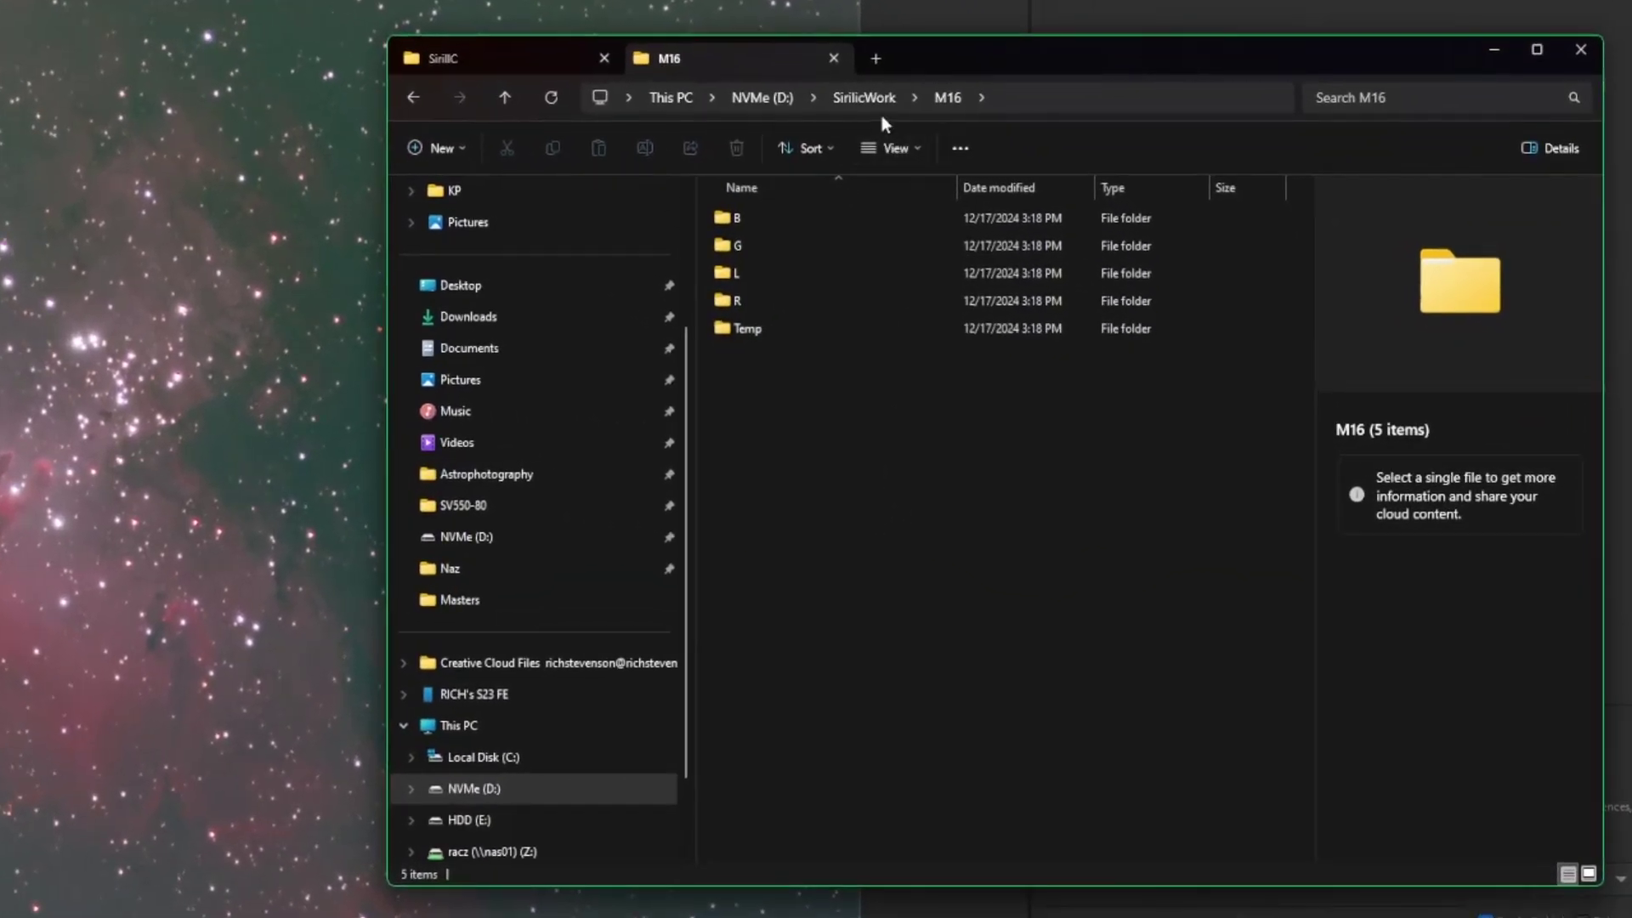
{"action": "left_click", "coordinate": [1073, 205]}
{"action": "left_click", "coordinate": [1041, 311]}
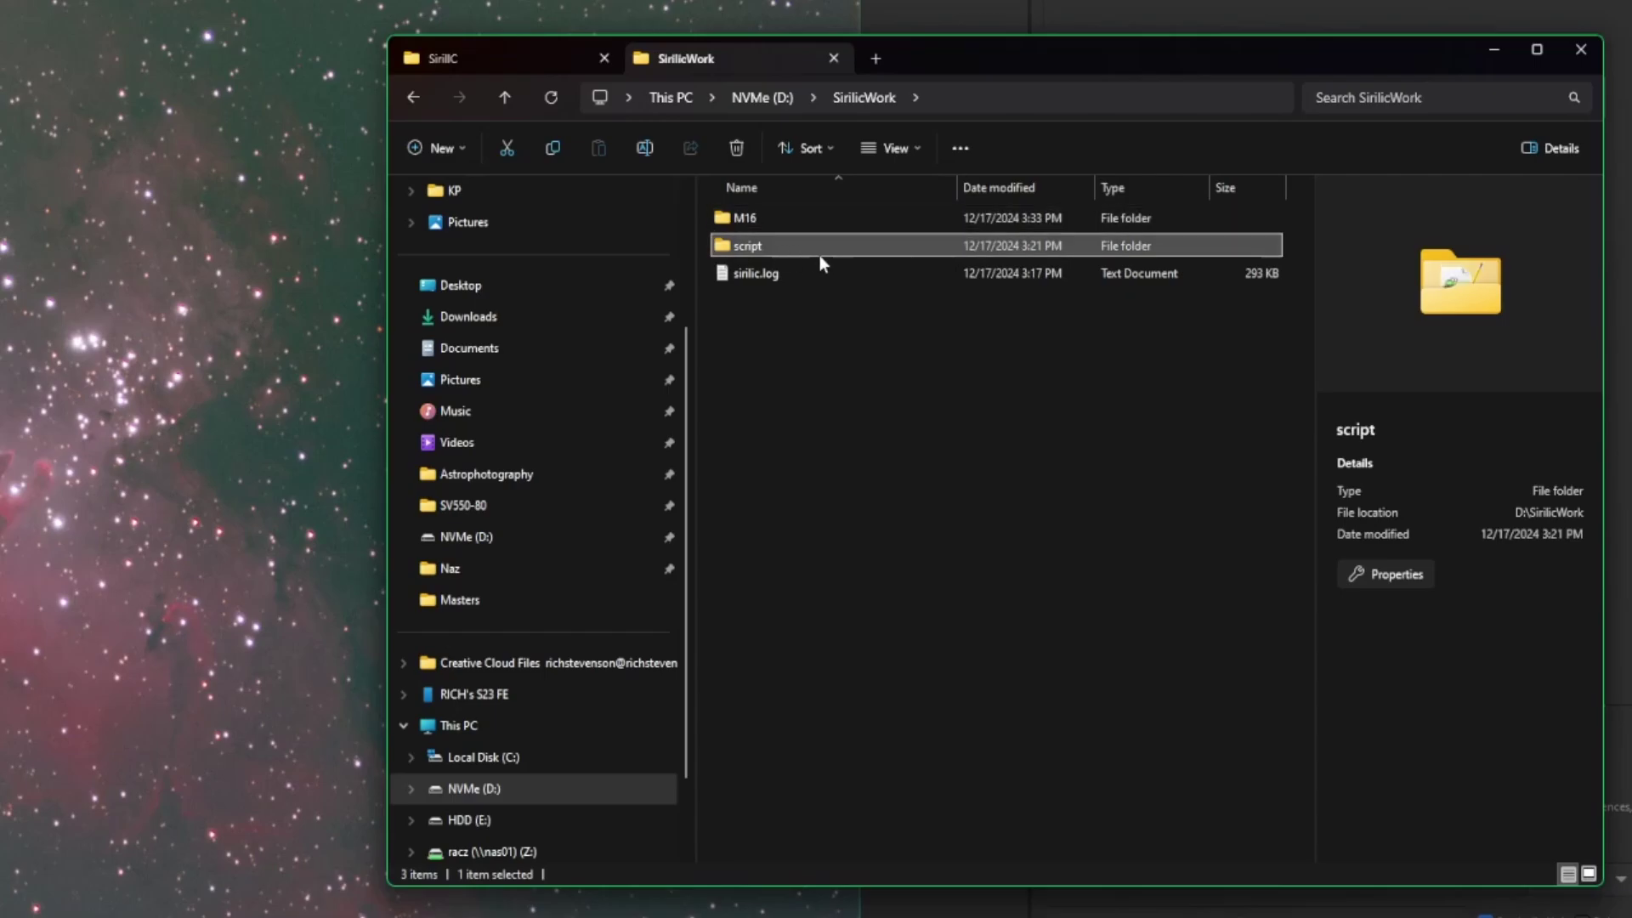
{"action": "double_click", "coordinate": [793, 246]}
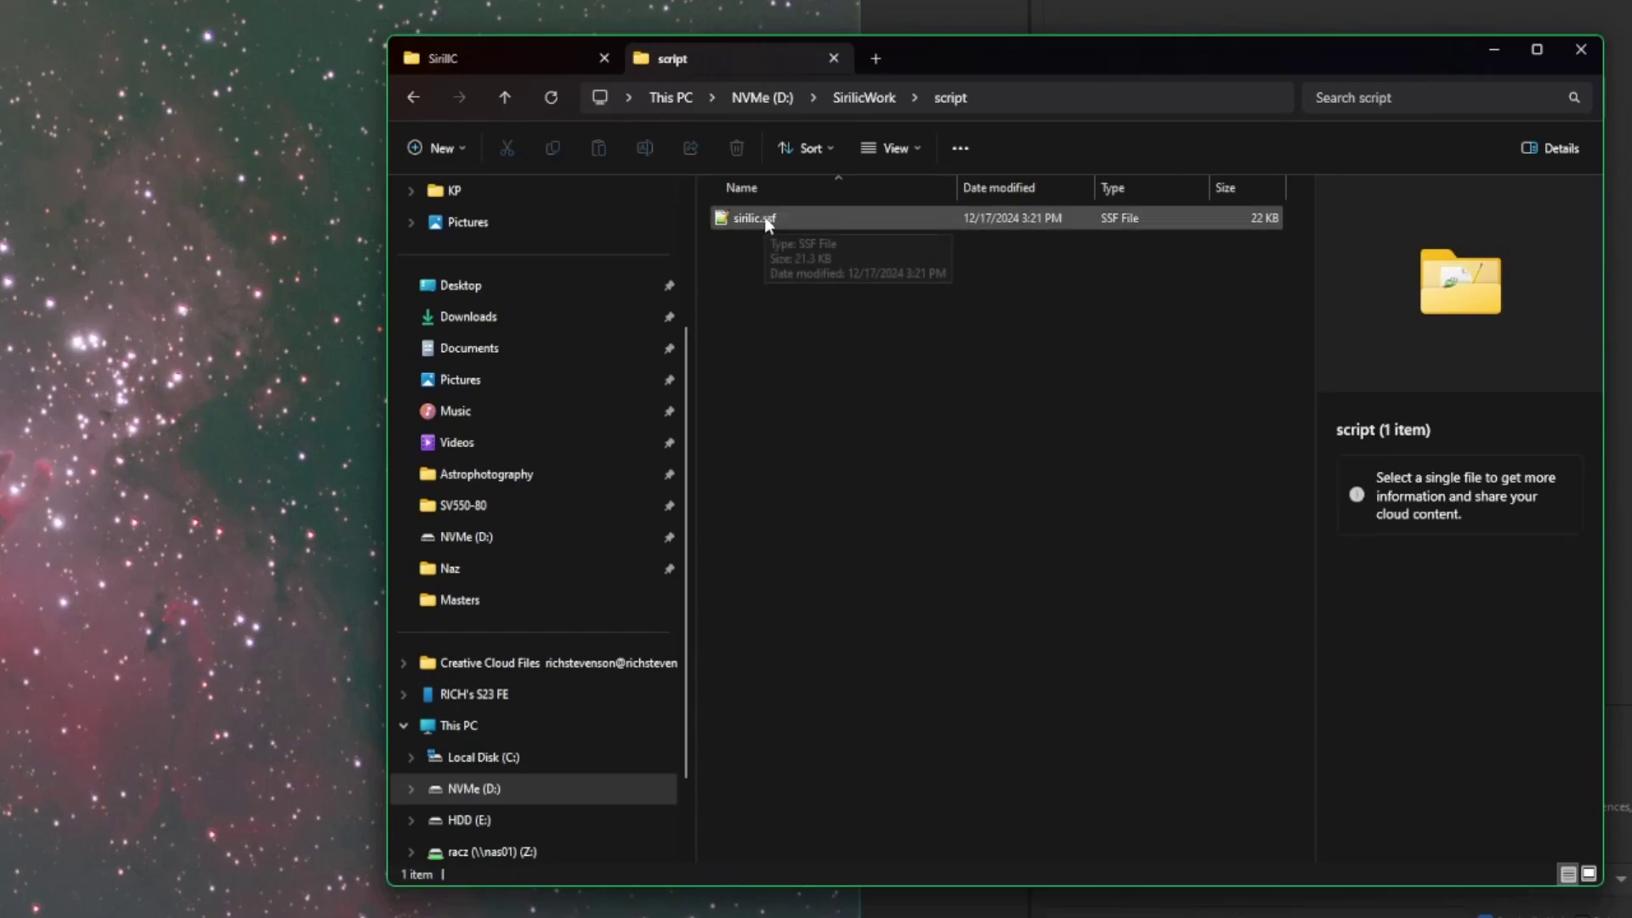
{"action": "left_click", "coordinate": [767, 220]}
{"action": "double_click", "coordinate": [767, 220]}
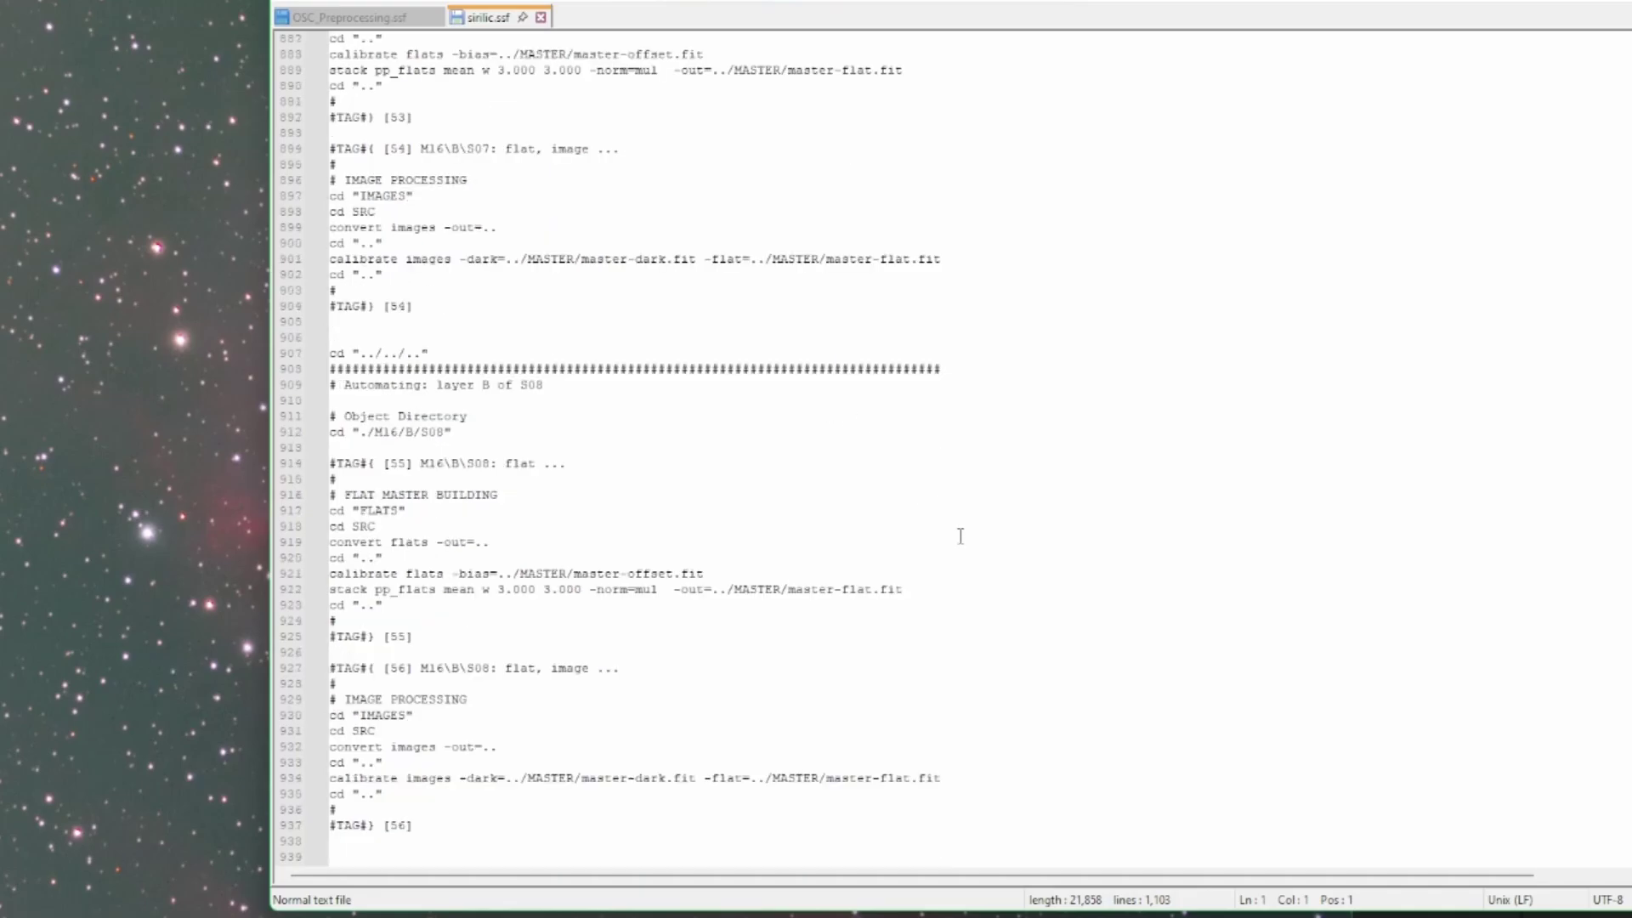
{"action": "scroll", "coordinate": [958, 535], "scroll_direction": "down", "scroll_amount": 10}
{"action": "scroll", "coordinate": [1088, 604], "scroll_direction": "down", "scroll_amount": 8}
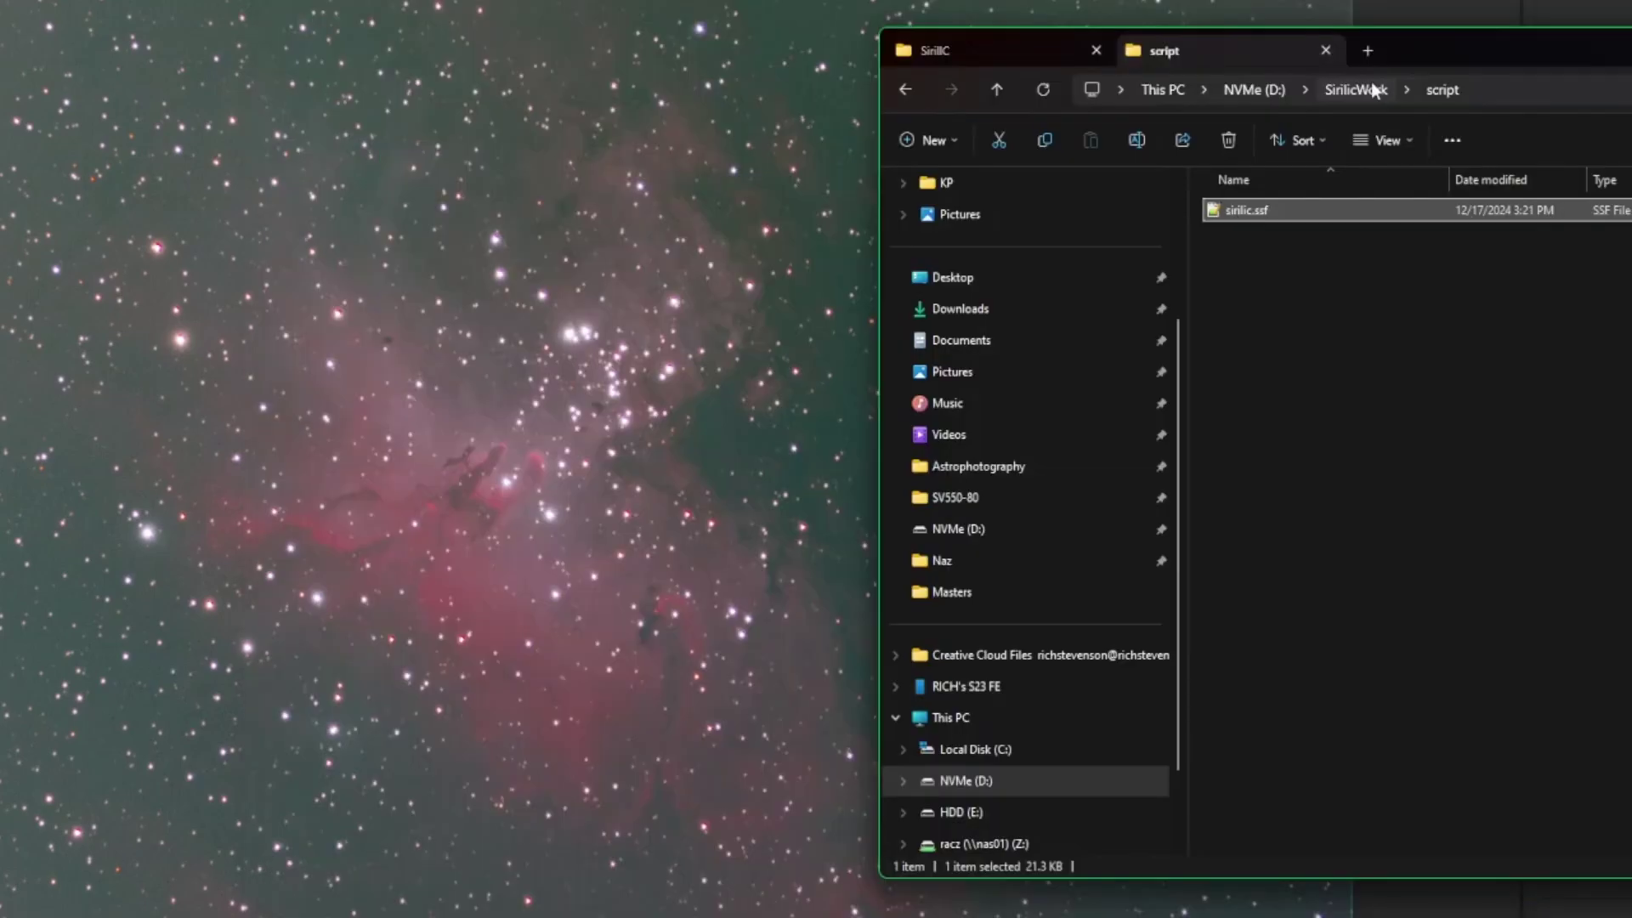
Step: Return to SirilicWork, open the M16 folder and examine its final_M16 output files, including final_M16_LRGB.fit
{"action": "left_click", "coordinate": [1368, 90]}
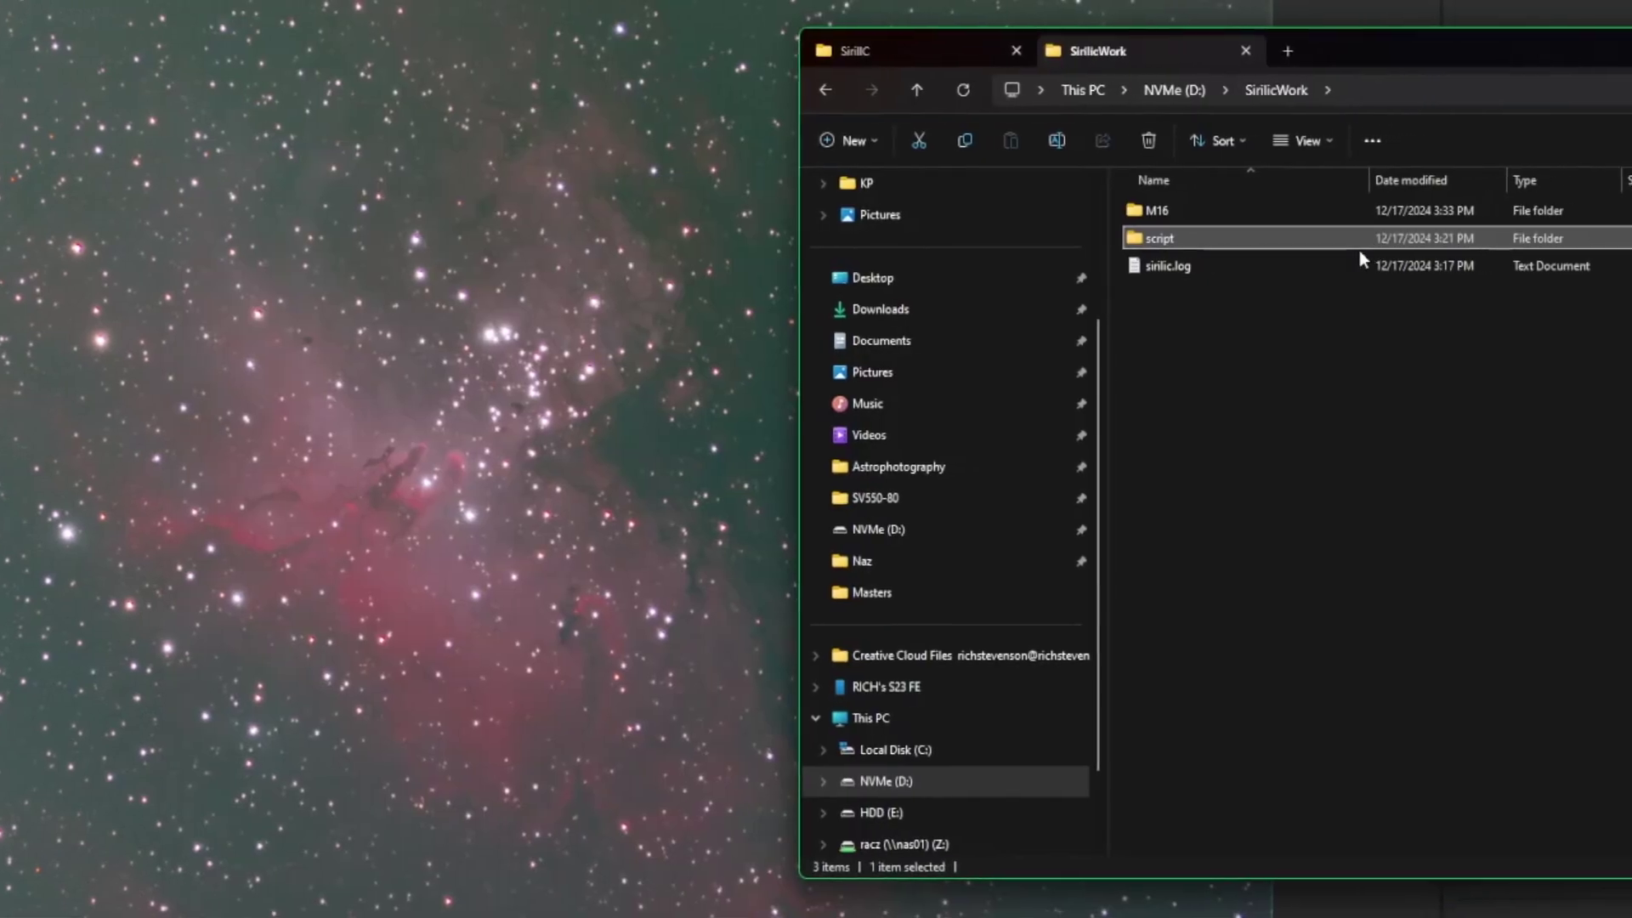
{"action": "double_click", "coordinate": [780, 216]}
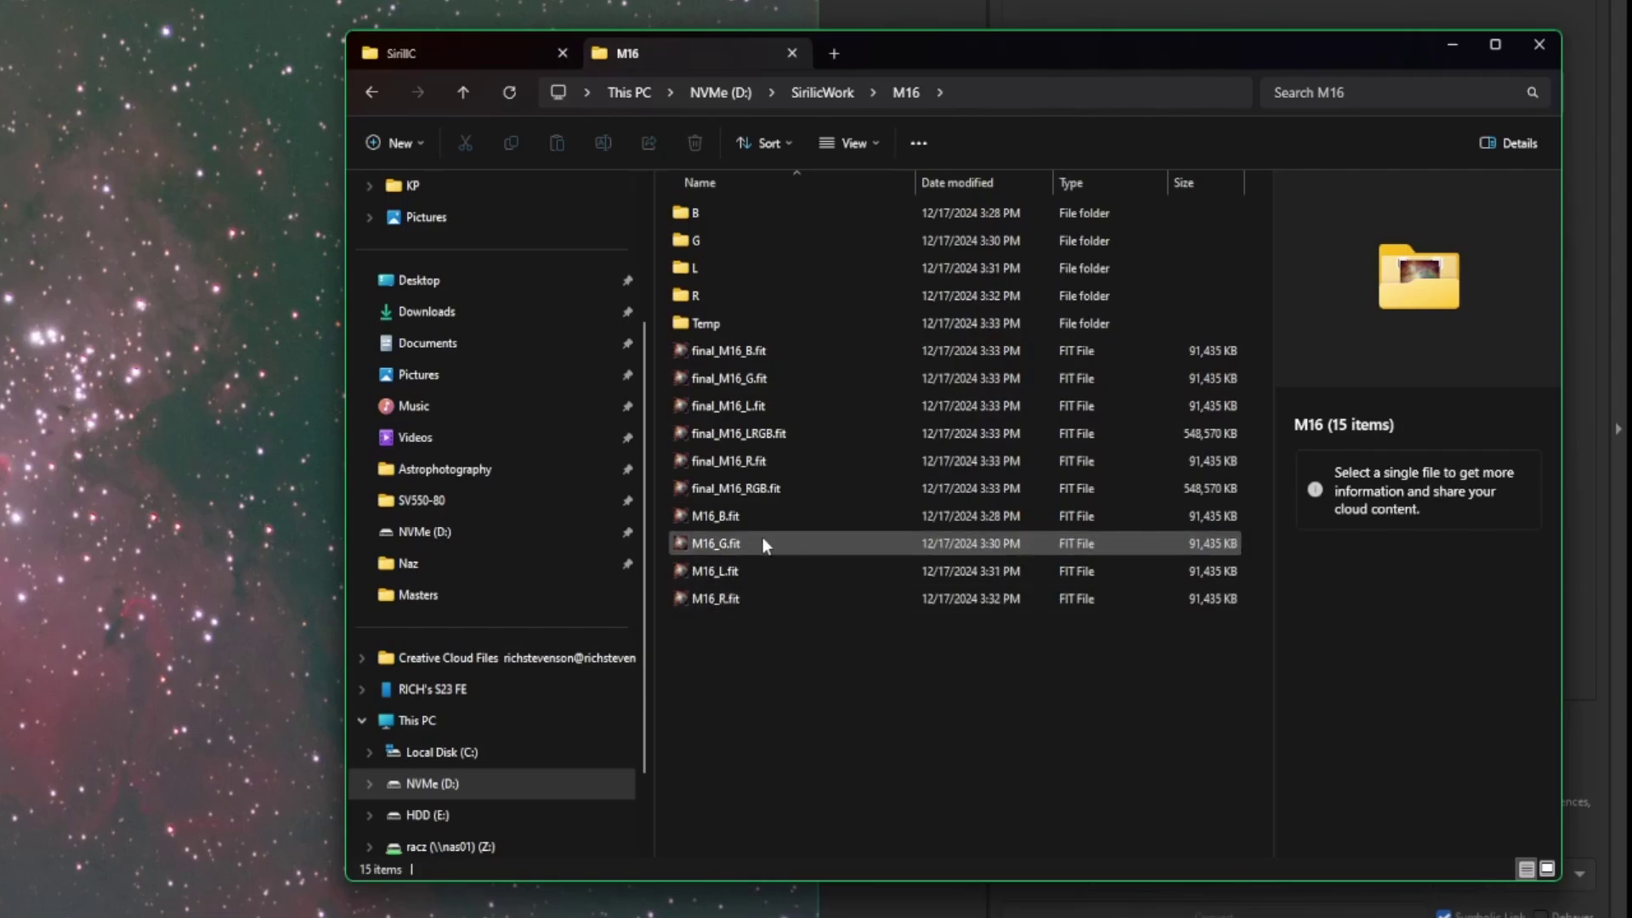
{"action": "left_click", "coordinate": [758, 490]}
{"action": "left_click", "coordinate": [755, 351], "text": "shift"}
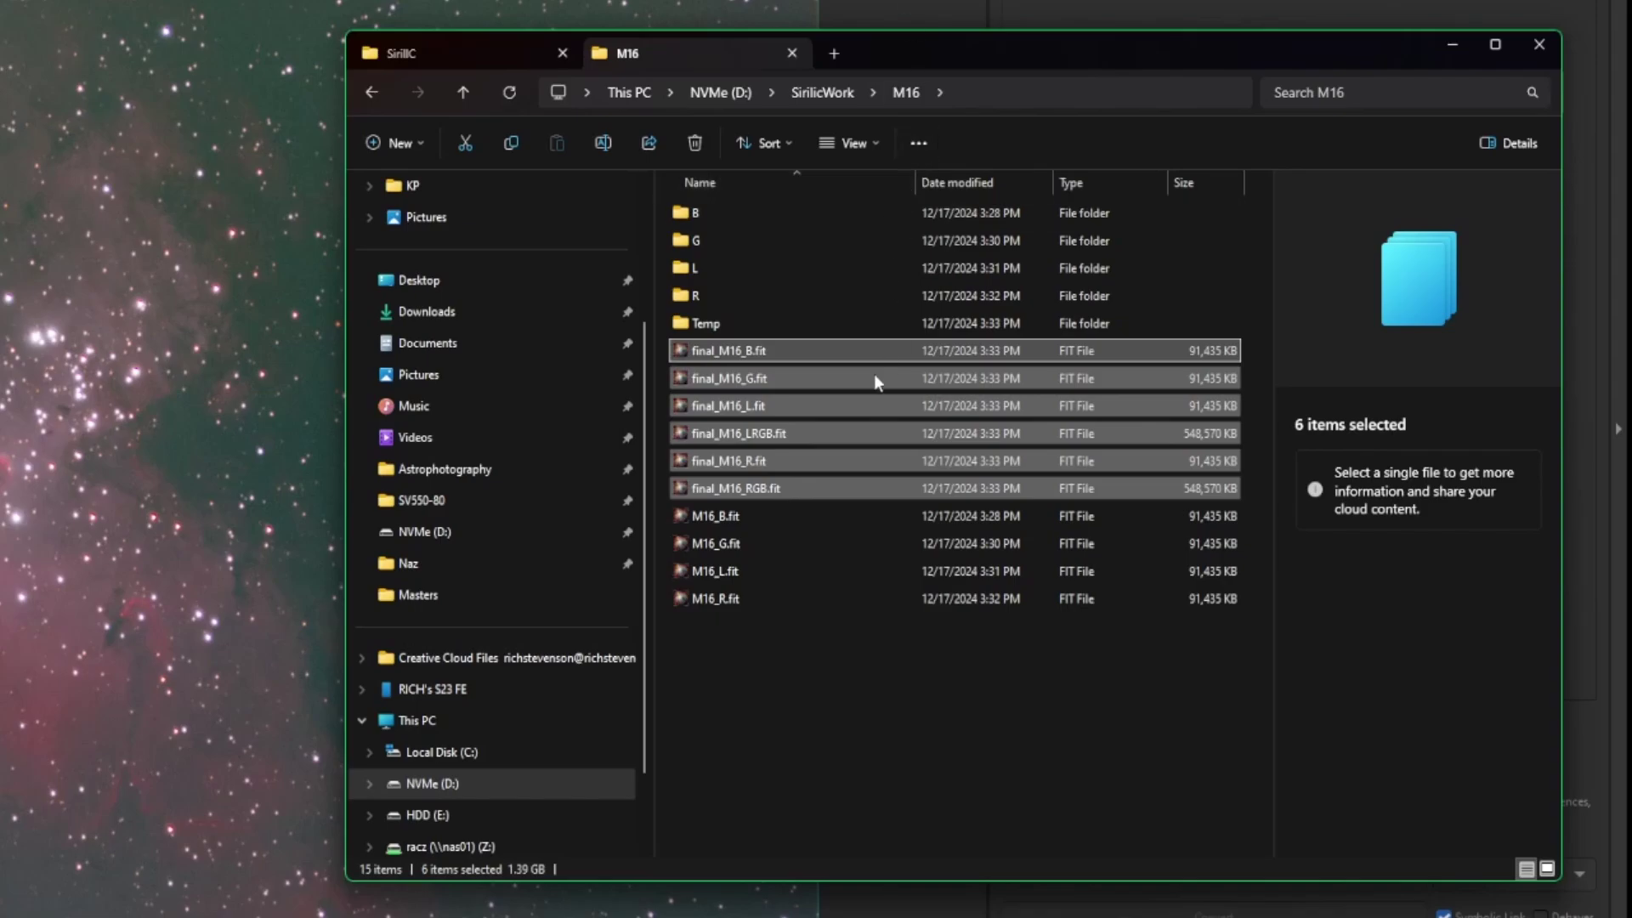
{"action": "left_click", "coordinate": [811, 430]}
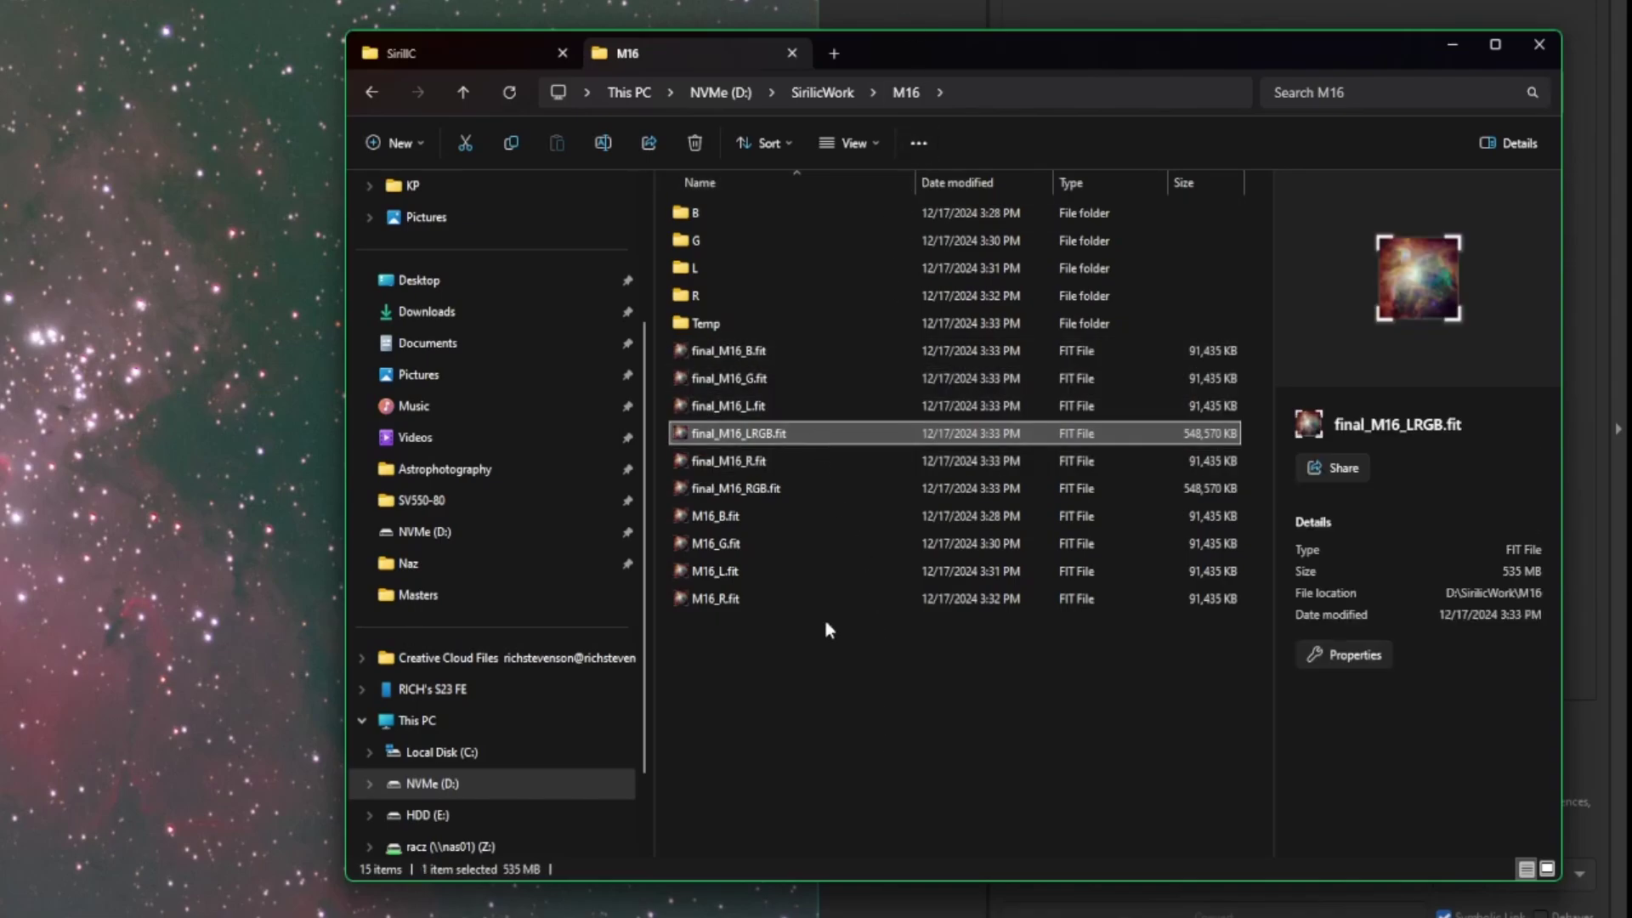
Step: Open final_M16_RGB.fit in Siril, replacing the image that is already loaded
{"action": "left_click", "coordinate": [785, 487]}
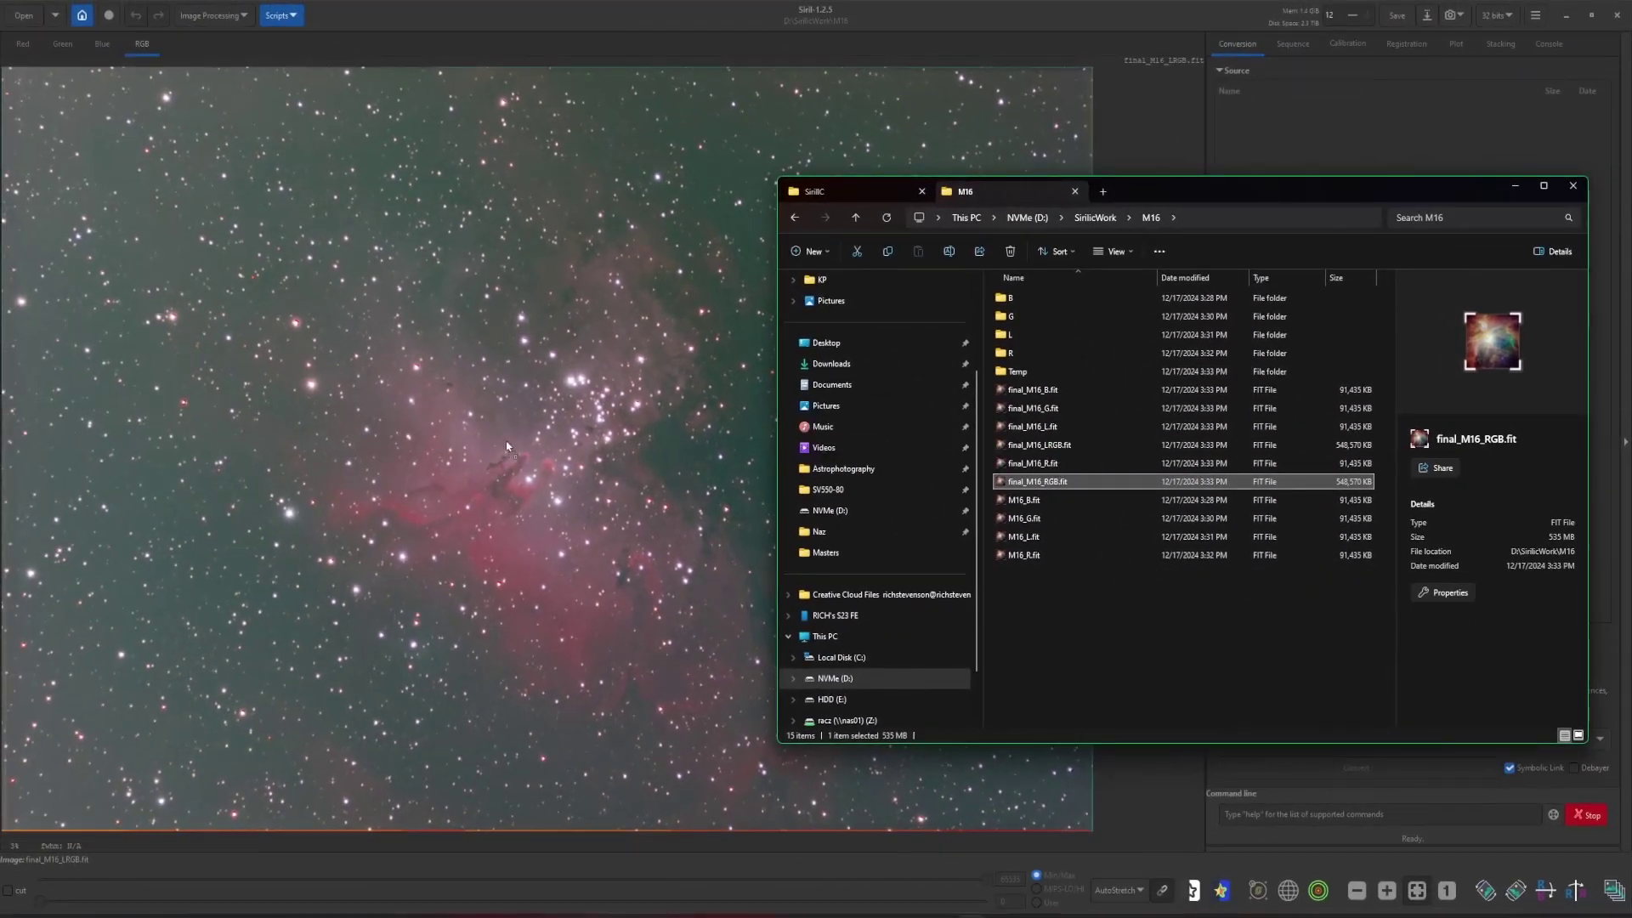
{"action": "left_click_drag", "start_coordinate": [507, 445], "coordinate": [505, 437]}
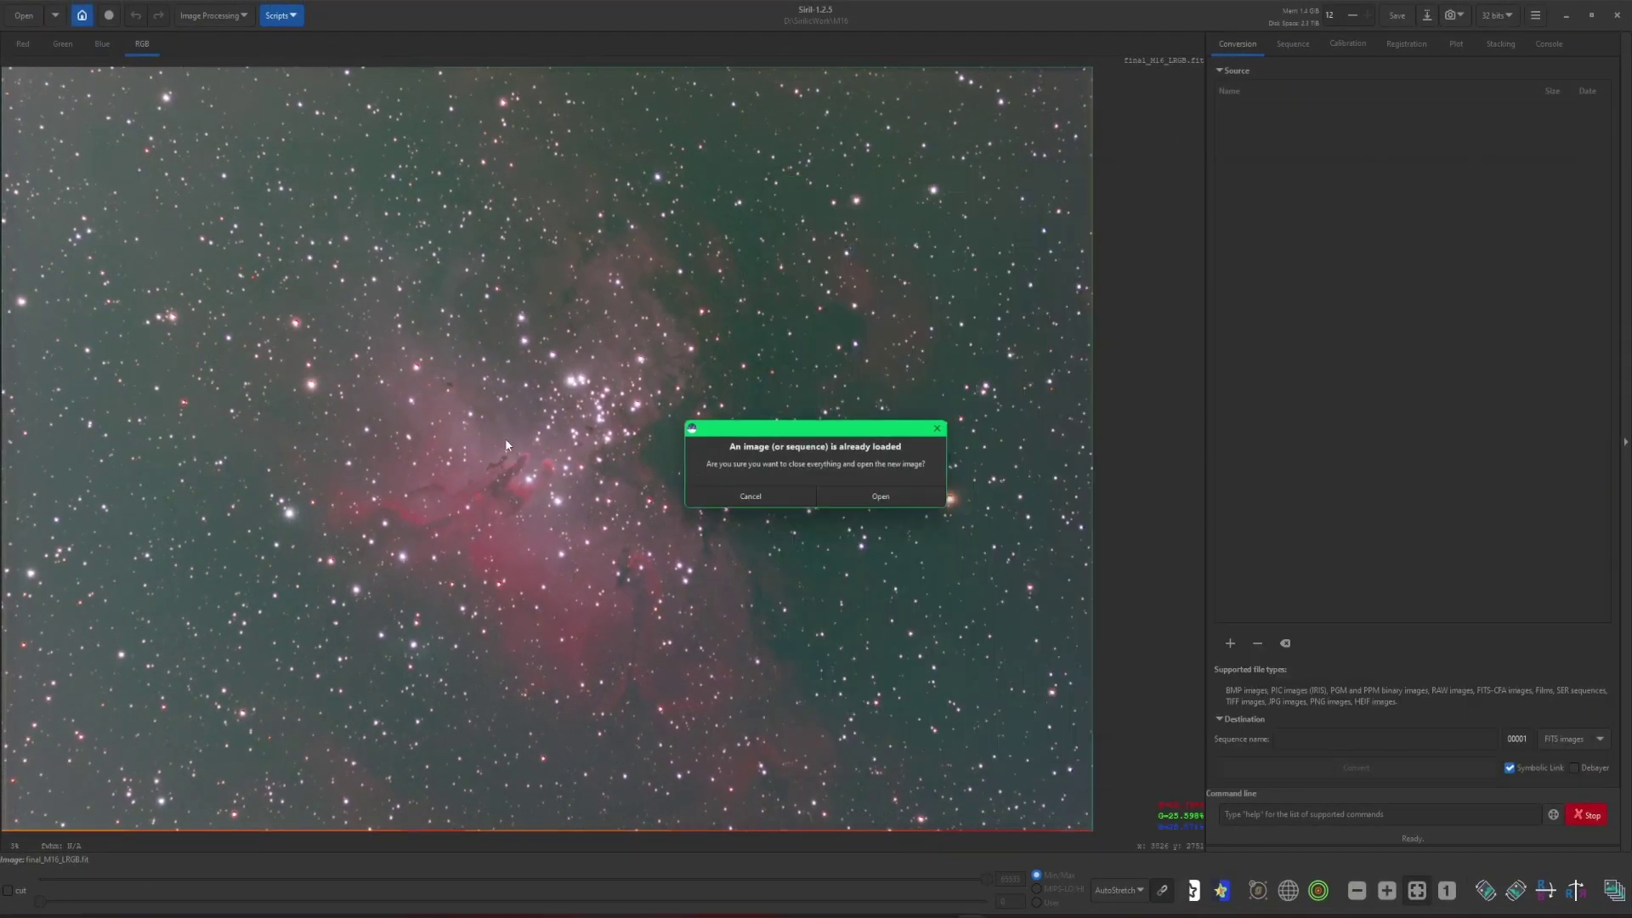
{"action": "left_click", "coordinate": [860, 501]}
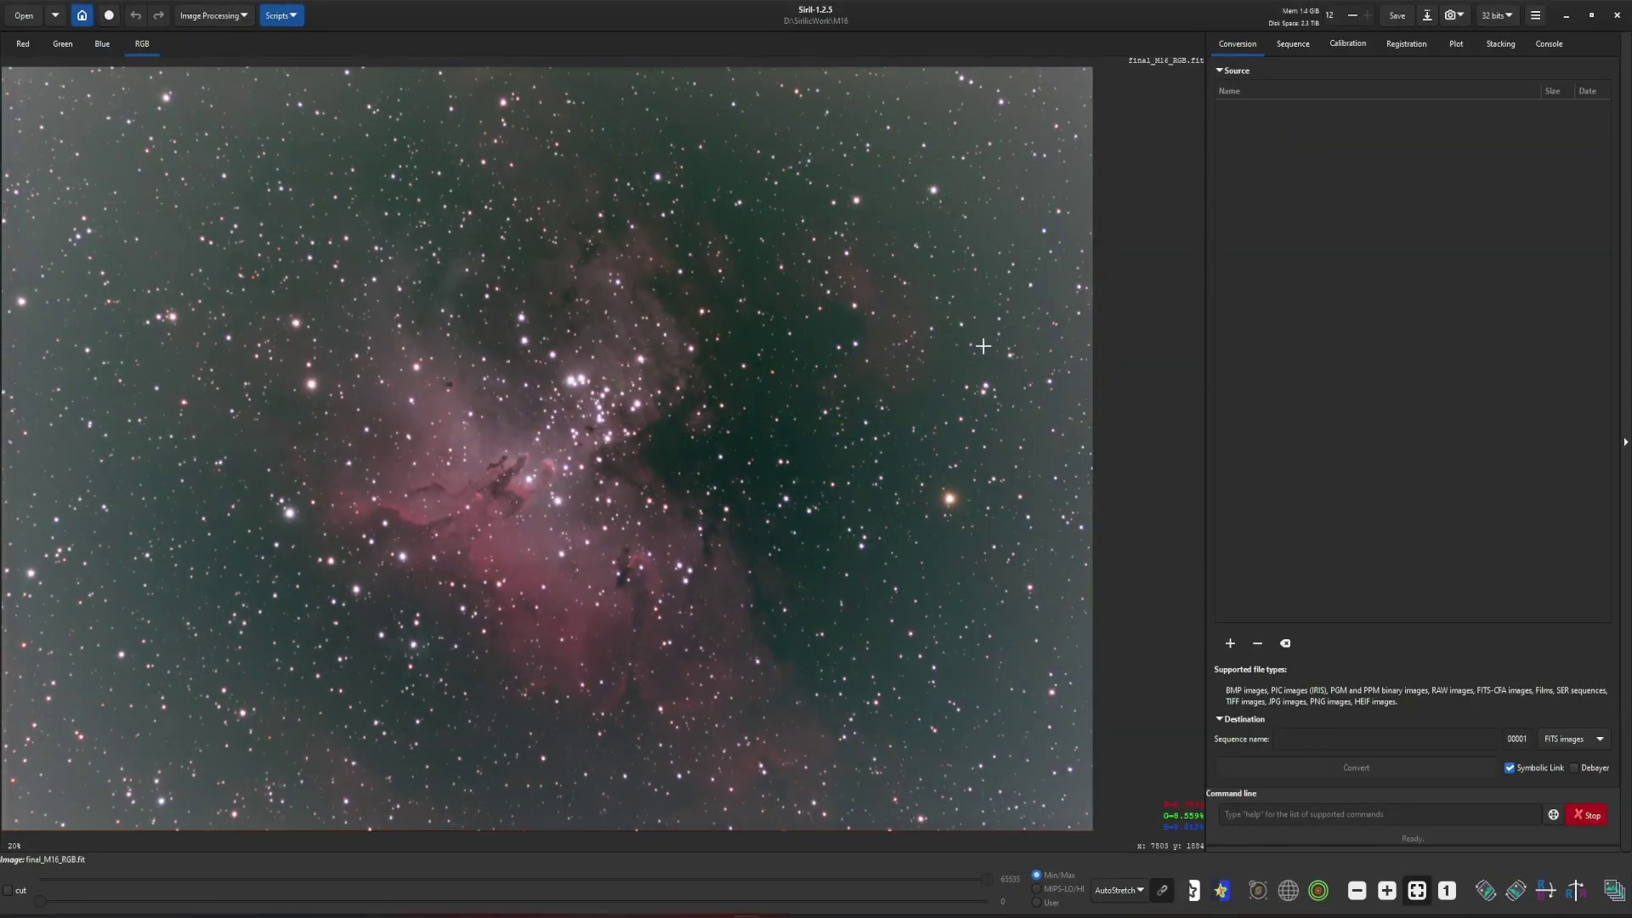
Step: Switch to File Explorer and select the registered channel stacks final_M16_B.fit, final_M16_G.fit, final_M16_L.fit and final_M16_R.fit
{"action": "key", "text": "alt+Tab"}
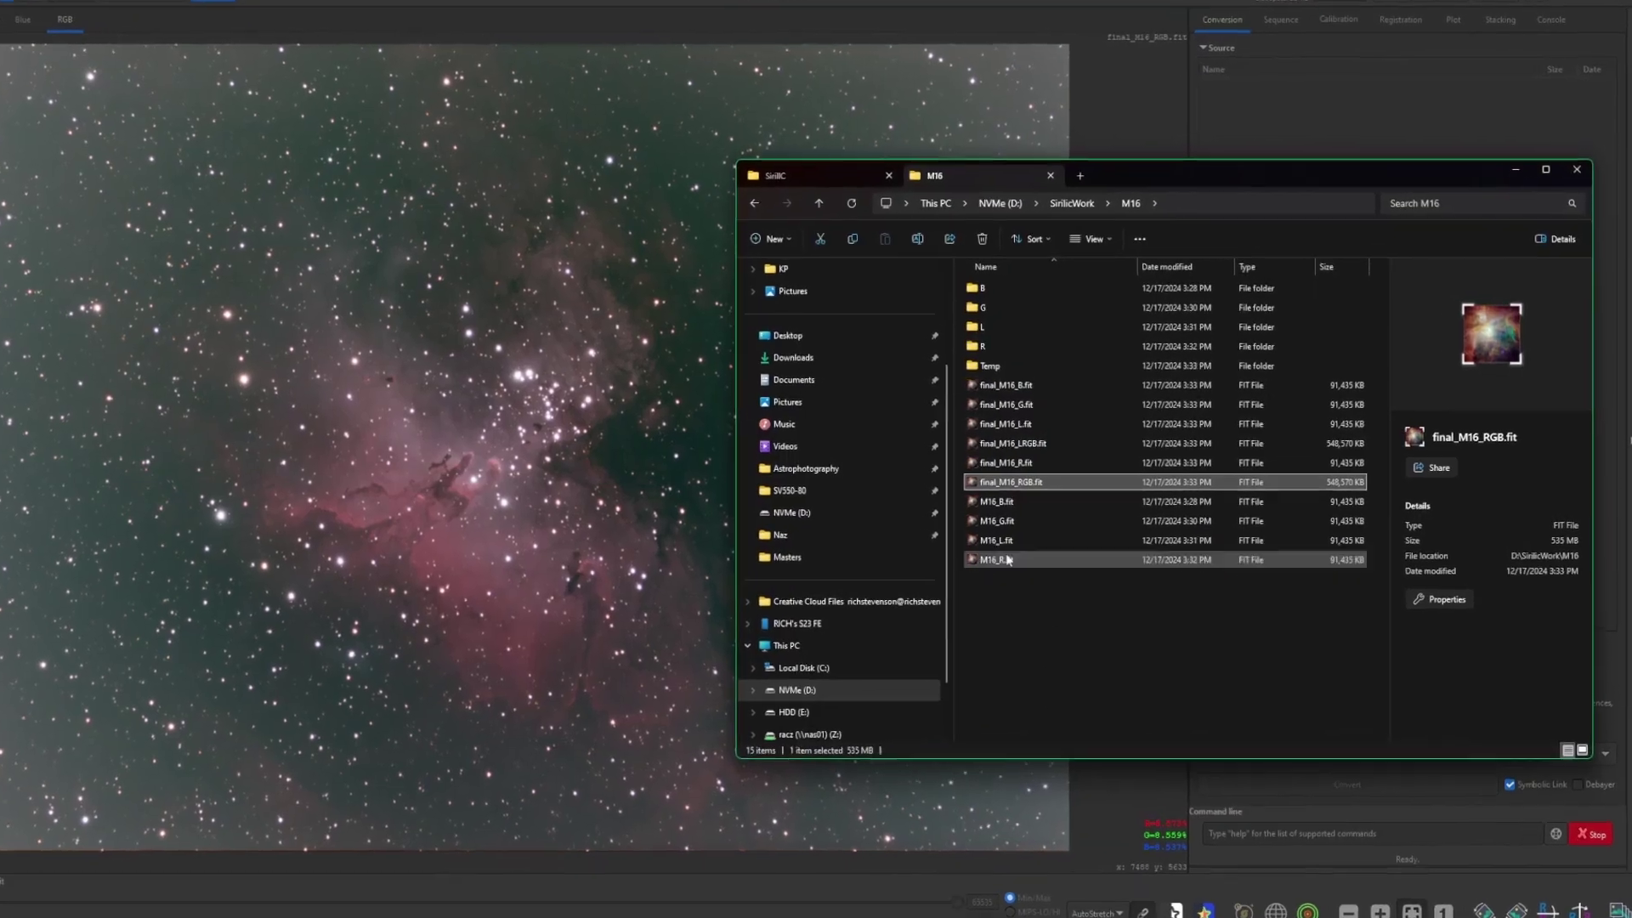
{"action": "left_click", "coordinate": [844, 347]}
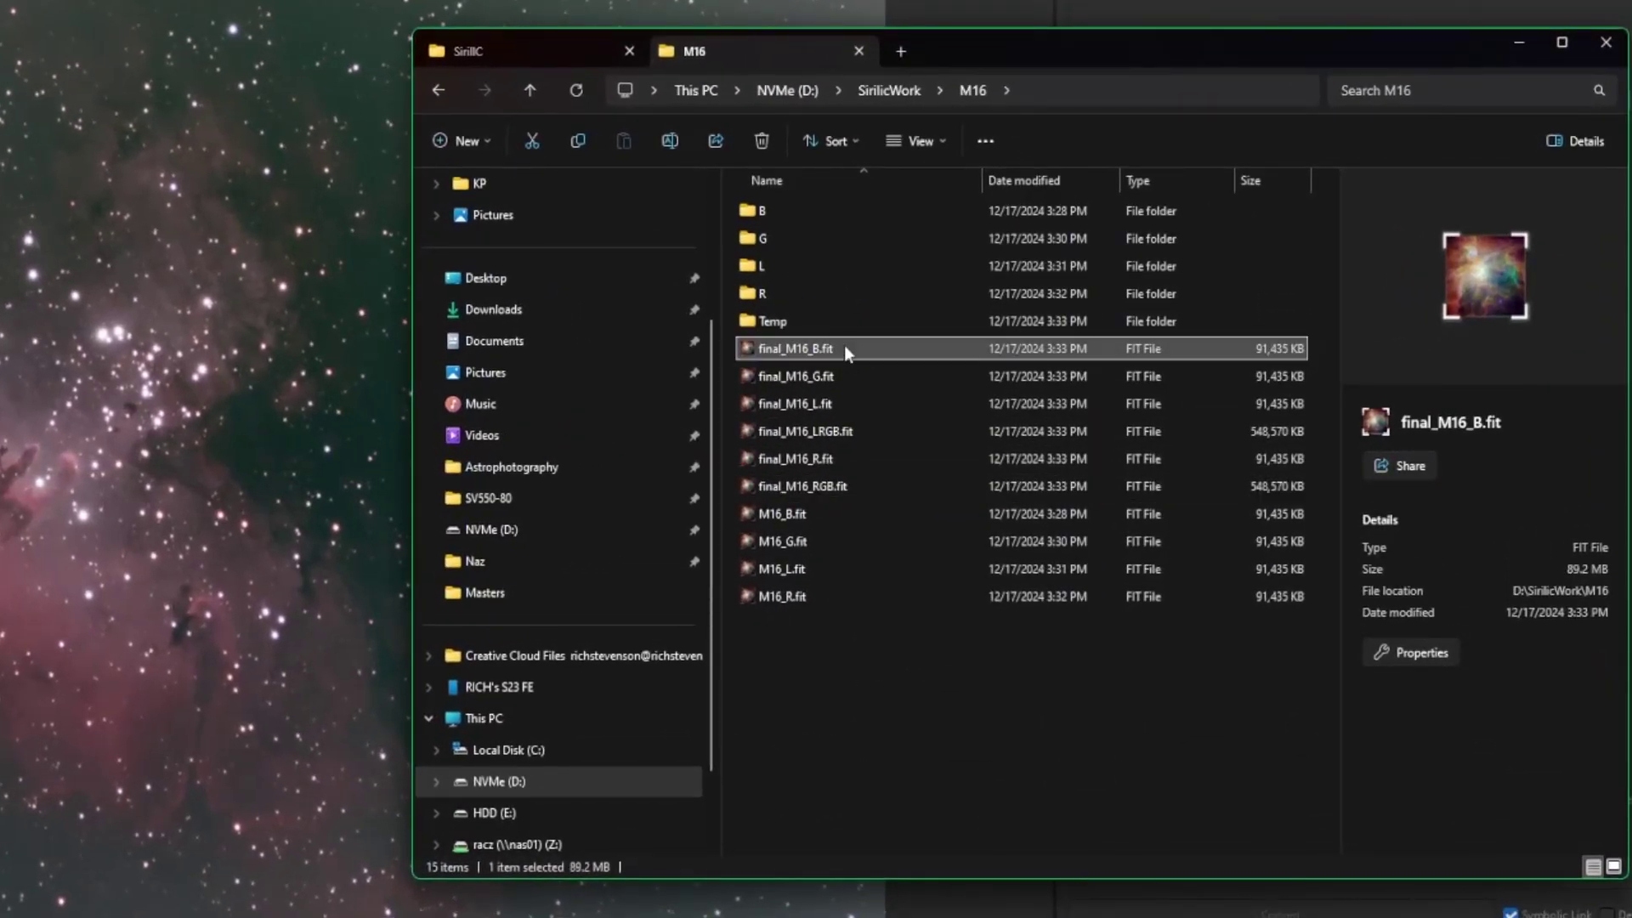
{"action": "left_click", "coordinate": [842, 405]}
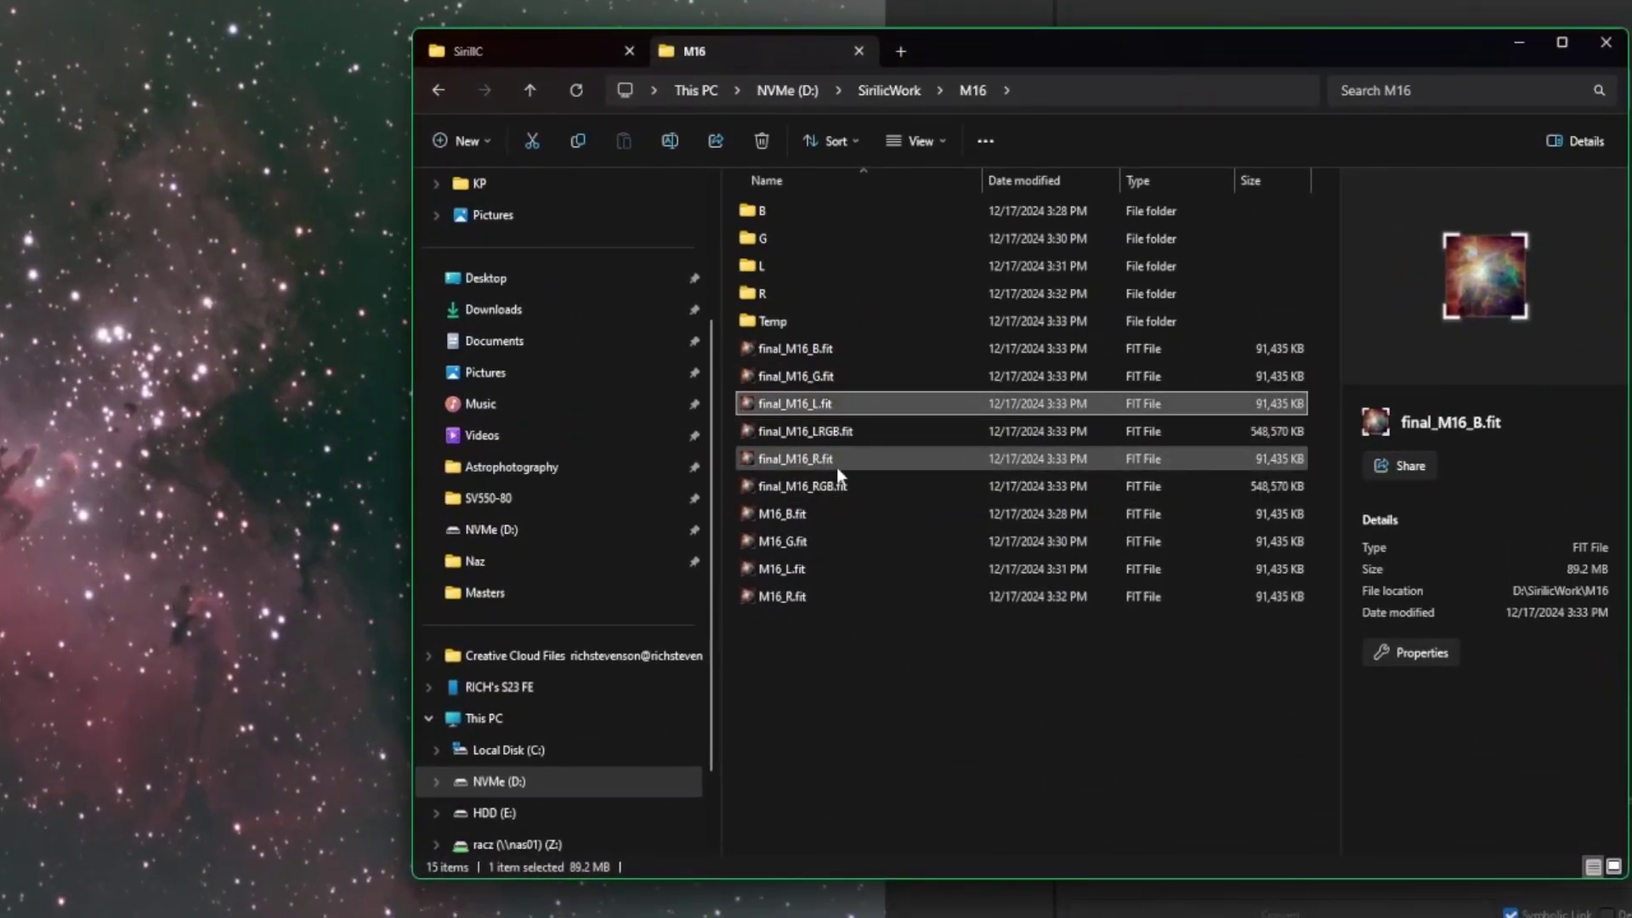
{"action": "left_click", "coordinate": [836, 460]}
{"action": "left_click", "coordinate": [845, 403], "text": "ctrl"}
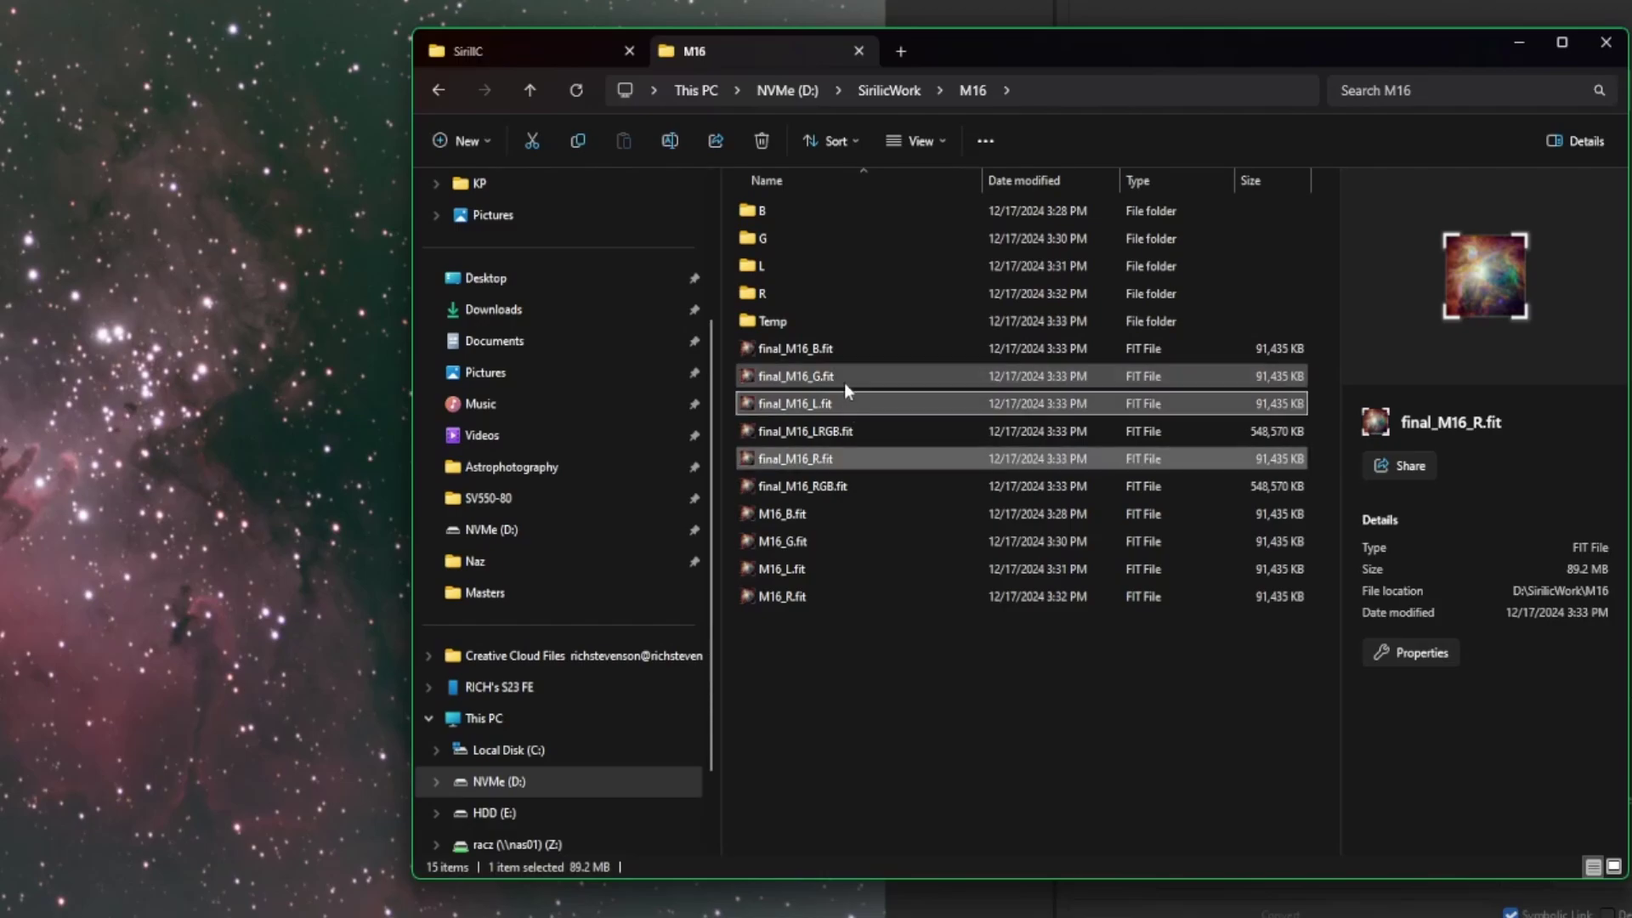
{"action": "left_click", "coordinate": [844, 375], "text": "ctrl"}
{"action": "left_click", "coordinate": [844, 349], "text": "ctrl"}
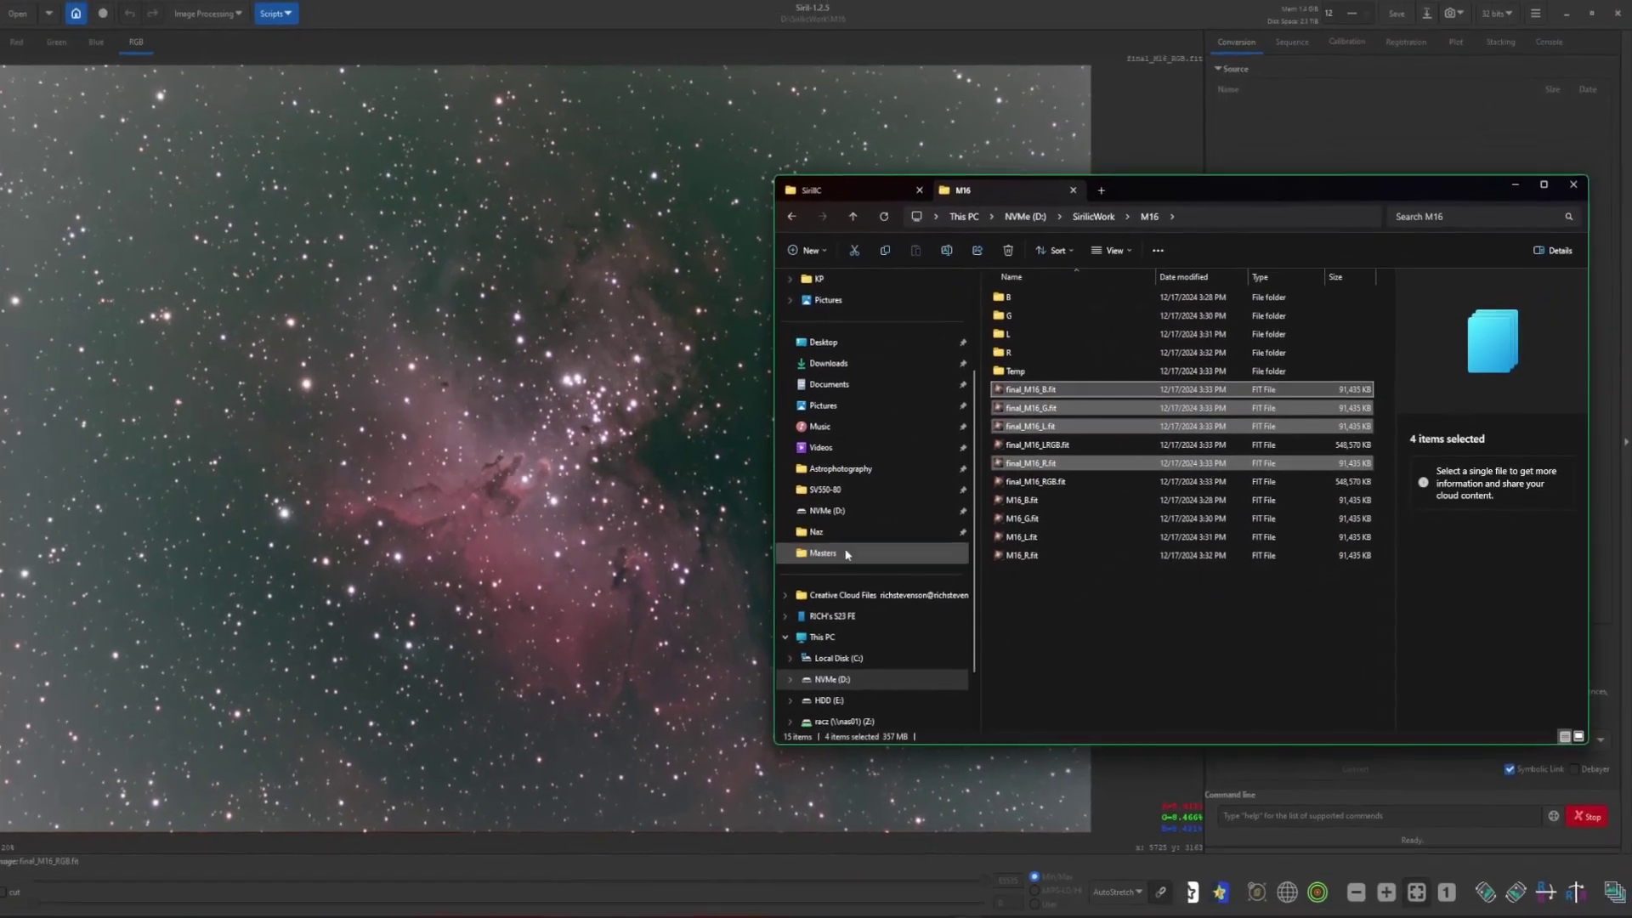
Step: In Siril, use RGB Compositing to combine final_M16_R.fit, final_M16_G.fit and final_M16_B.fit as red, green and blue layers
{"action": "left_click", "coordinate": [695, 472]}
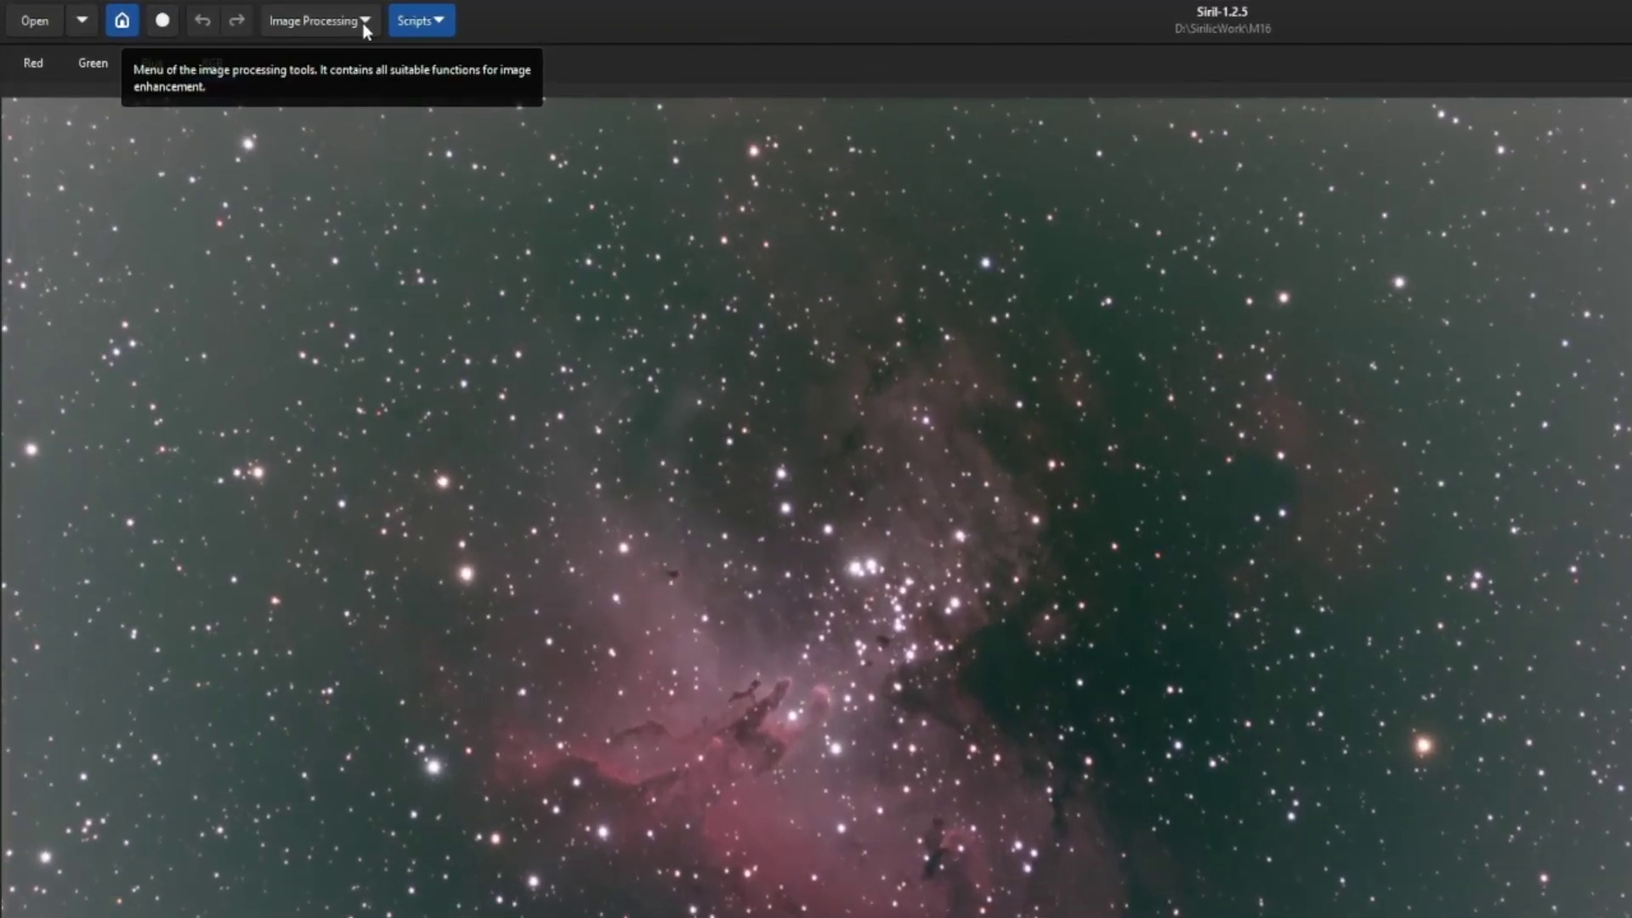
{"action": "left_click", "coordinate": [362, 22]}
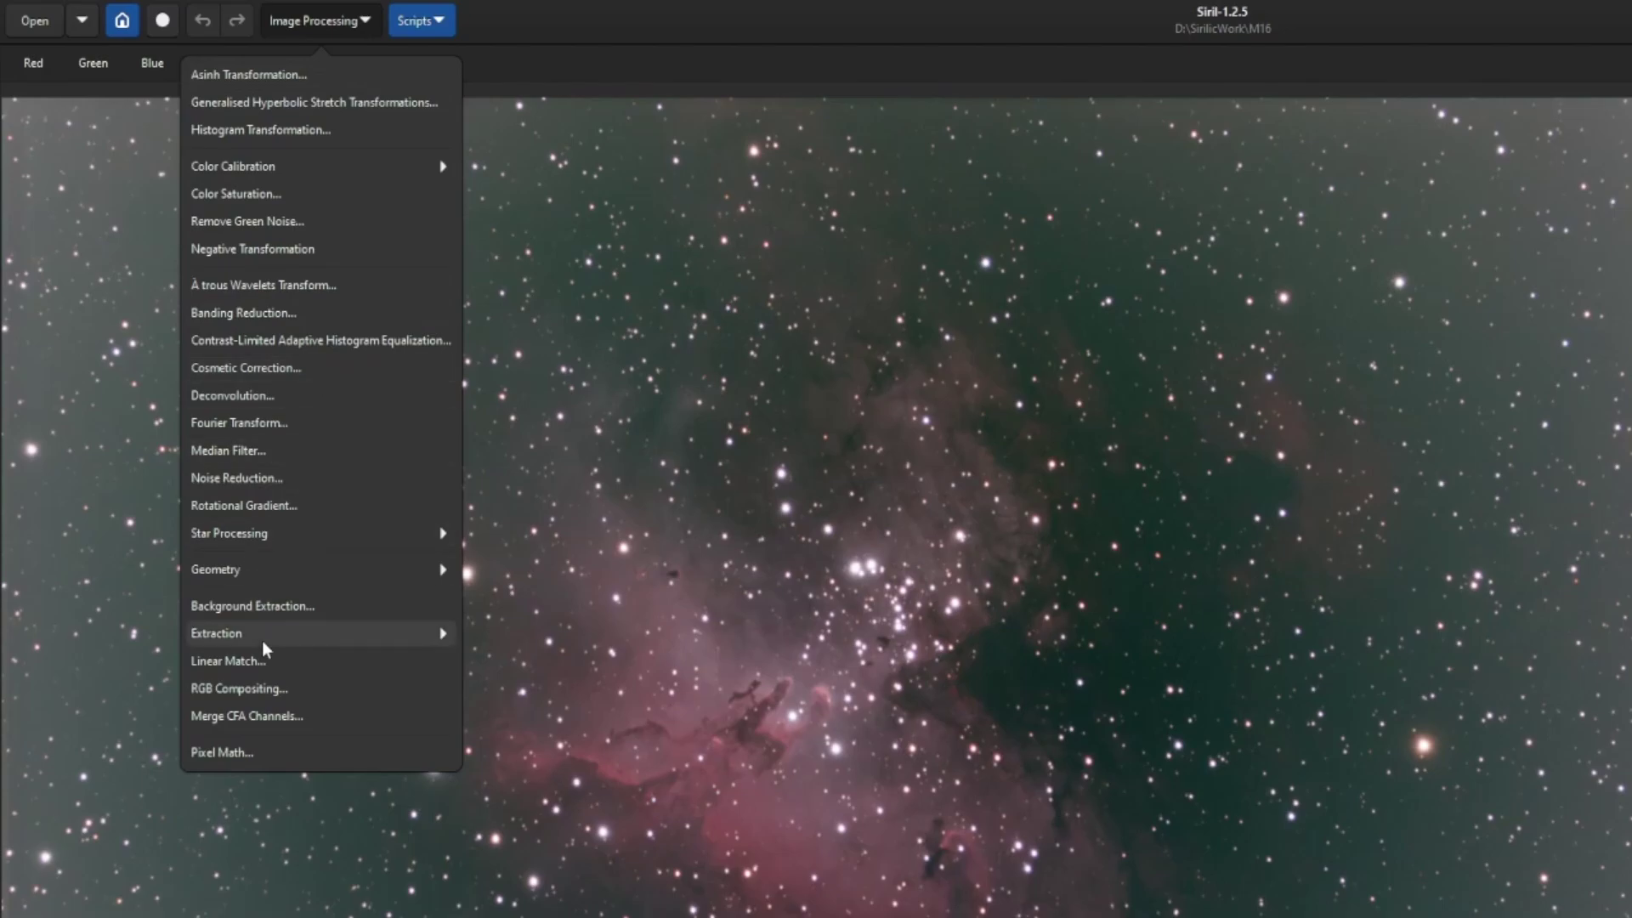
{"action": "left_click", "coordinate": [279, 687]}
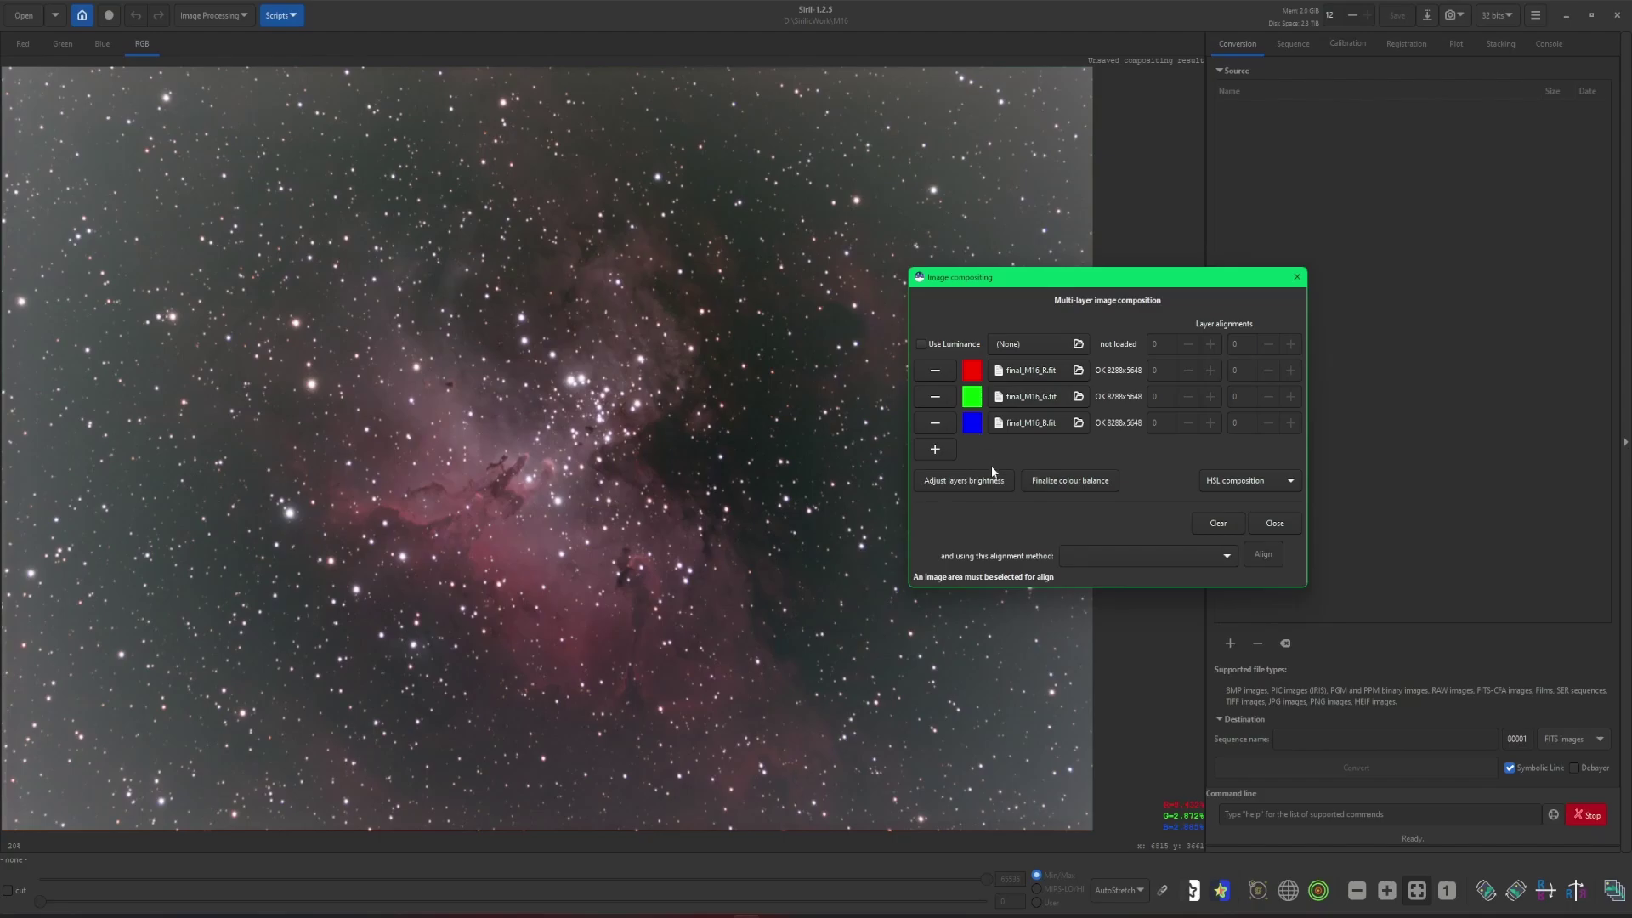
Step: Change the colour of the final_M16_R.fit layer to magenta and close the compositing dialog
{"action": "left_click", "coordinate": [972, 372]}
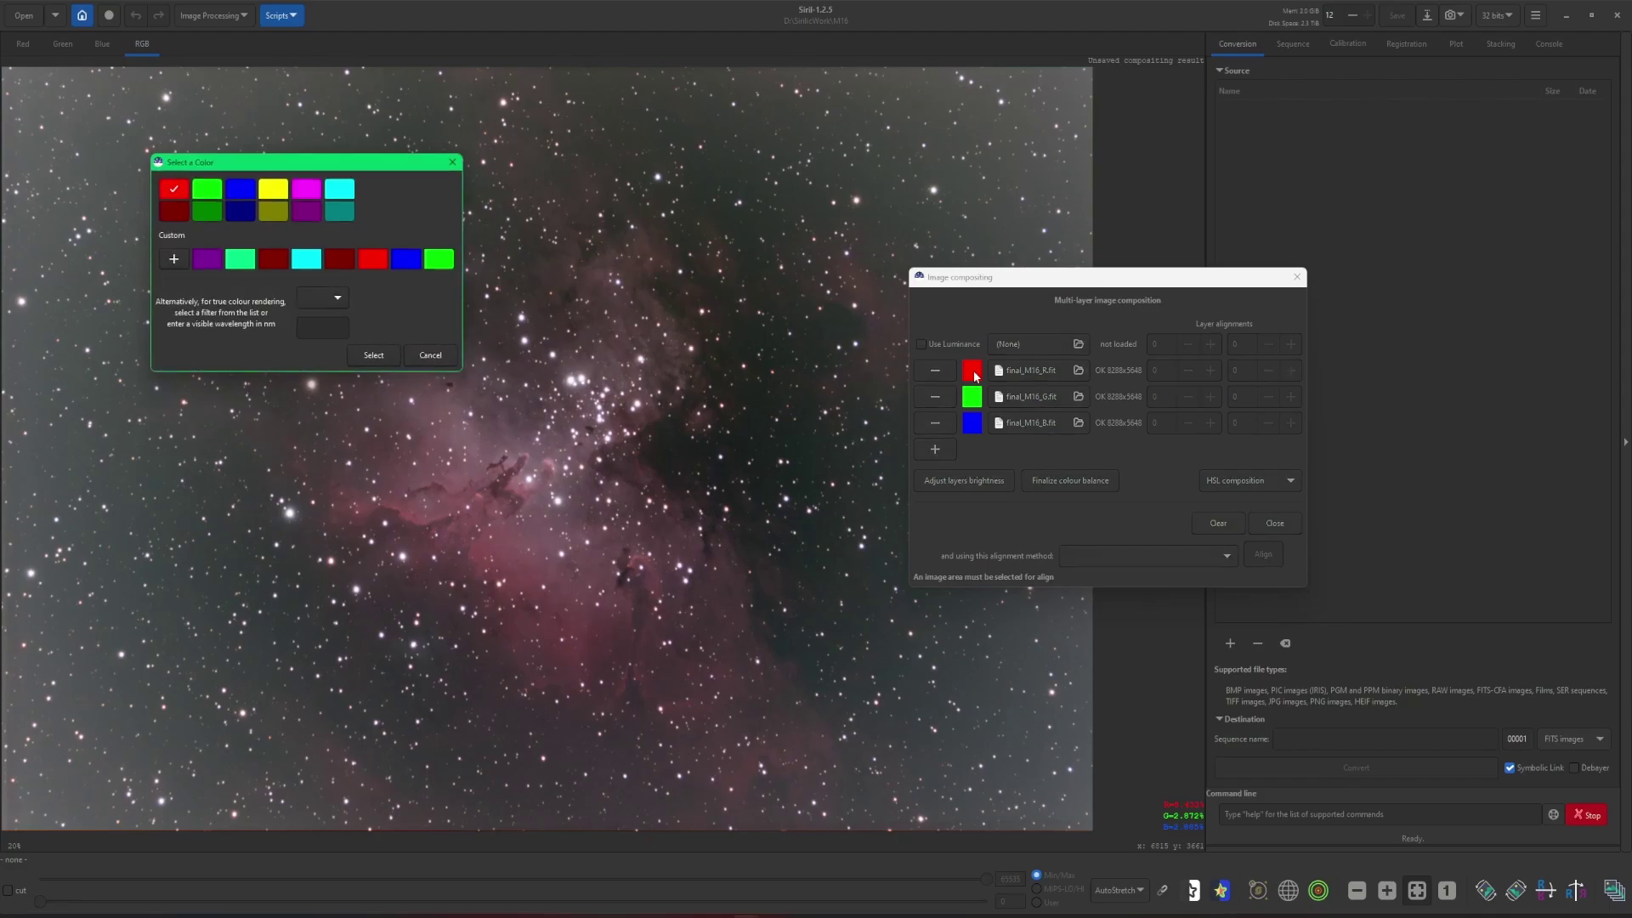
{"action": "left_click", "coordinate": [307, 189]}
{"action": "left_click", "coordinate": [374, 354]}
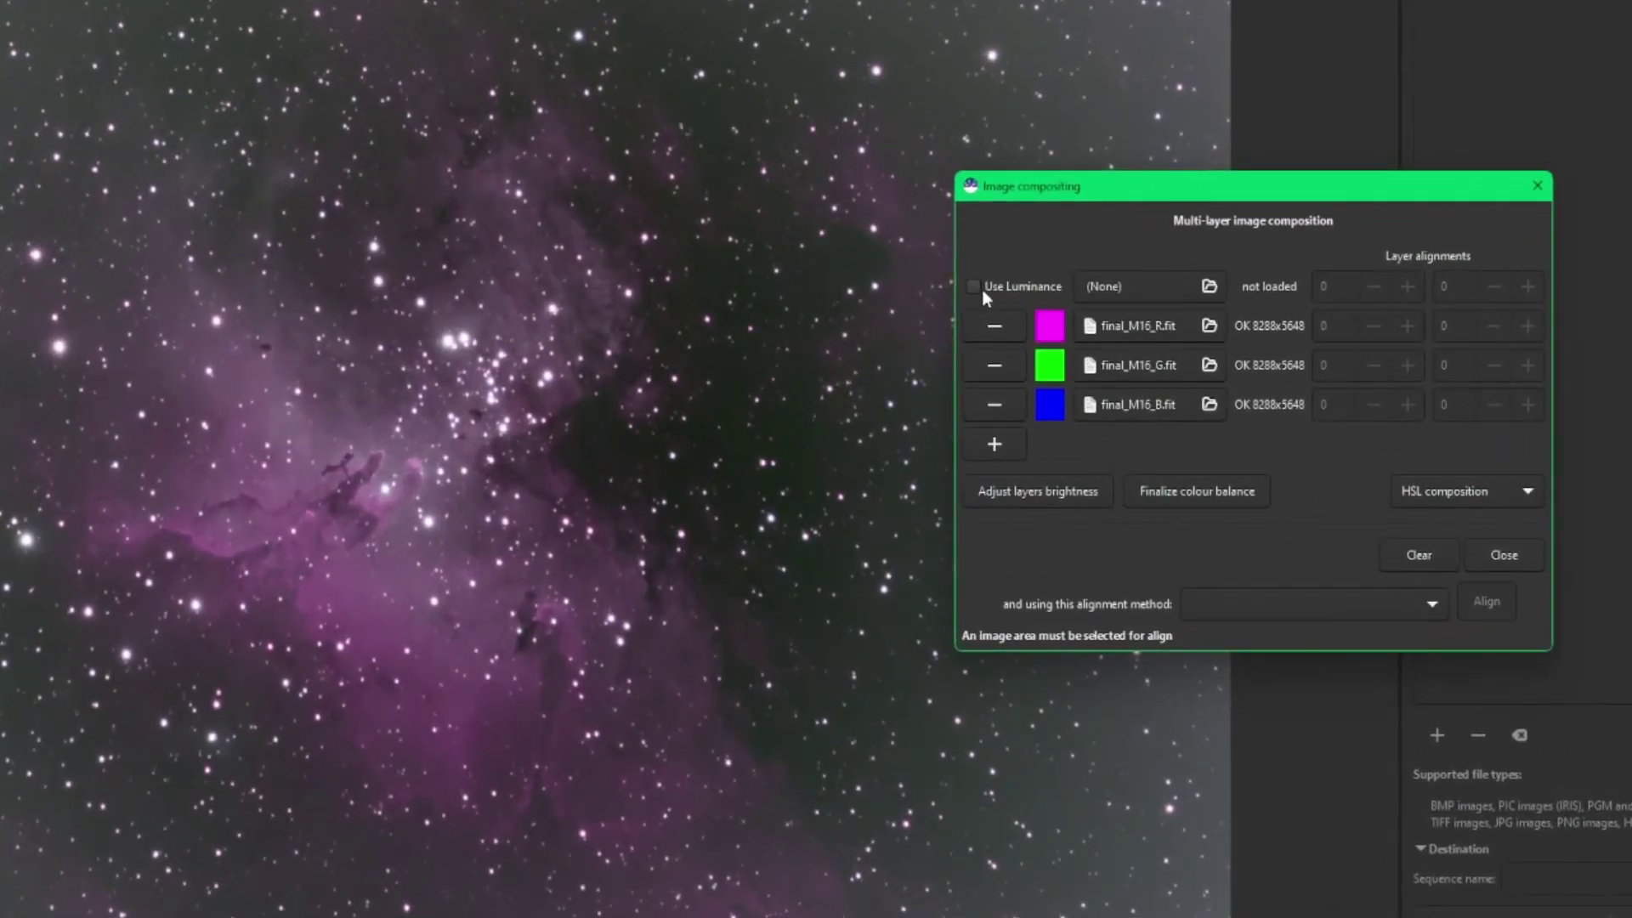
{"action": "left_click", "coordinate": [1512, 552]}
Step: Open Pixel Math and add final_M16_R.fit, final_M16_G.fit and final_M16_B.fit as its input images
{"action": "left_click", "coordinate": [328, 24]}
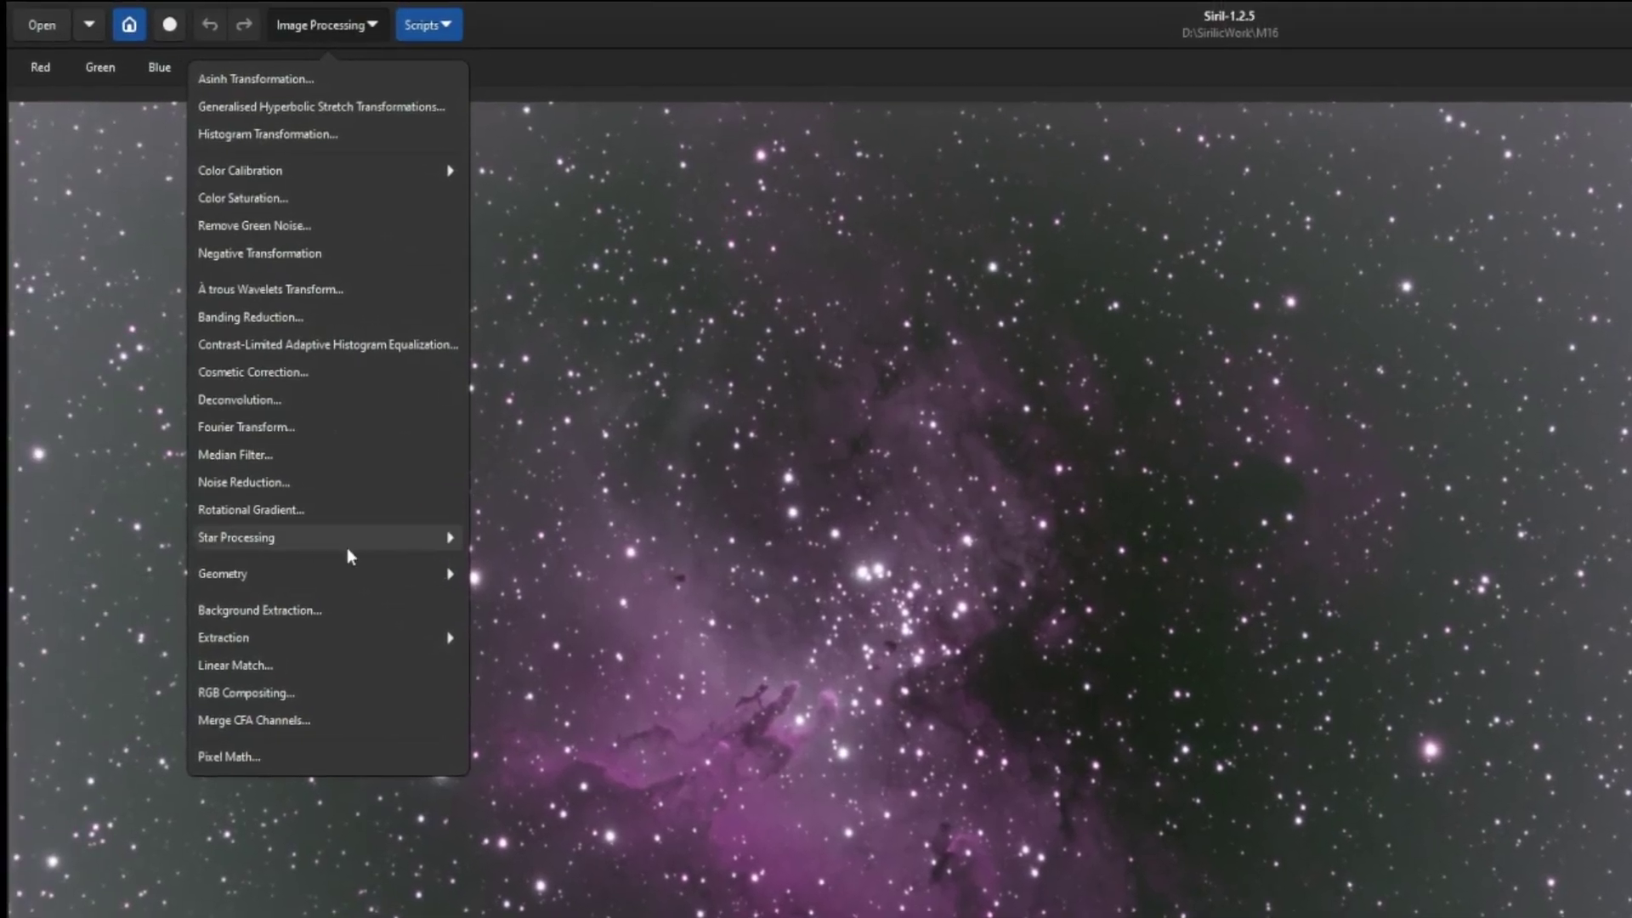
{"action": "left_click", "coordinate": [287, 753]}
{"action": "double_click", "coordinate": [1012, 736]}
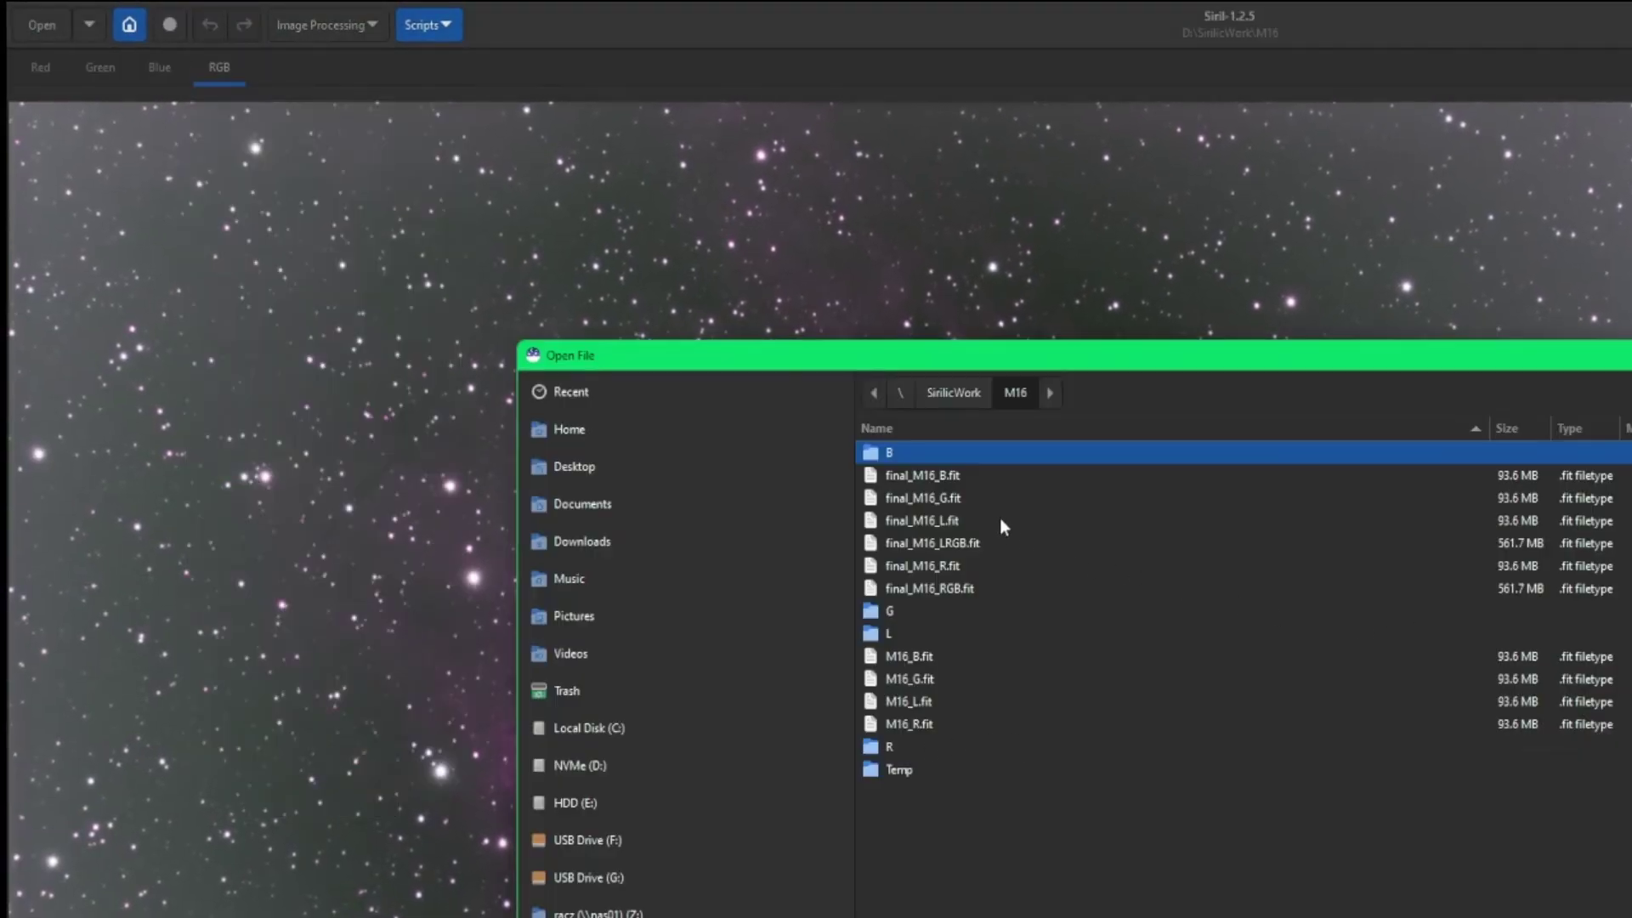
{"action": "left_click", "coordinate": [970, 565]}
{"action": "left_click", "coordinate": [1062, 498], "text": "ctrl"}
{"action": "left_click", "coordinate": [1062, 475], "text": "ctrl"}
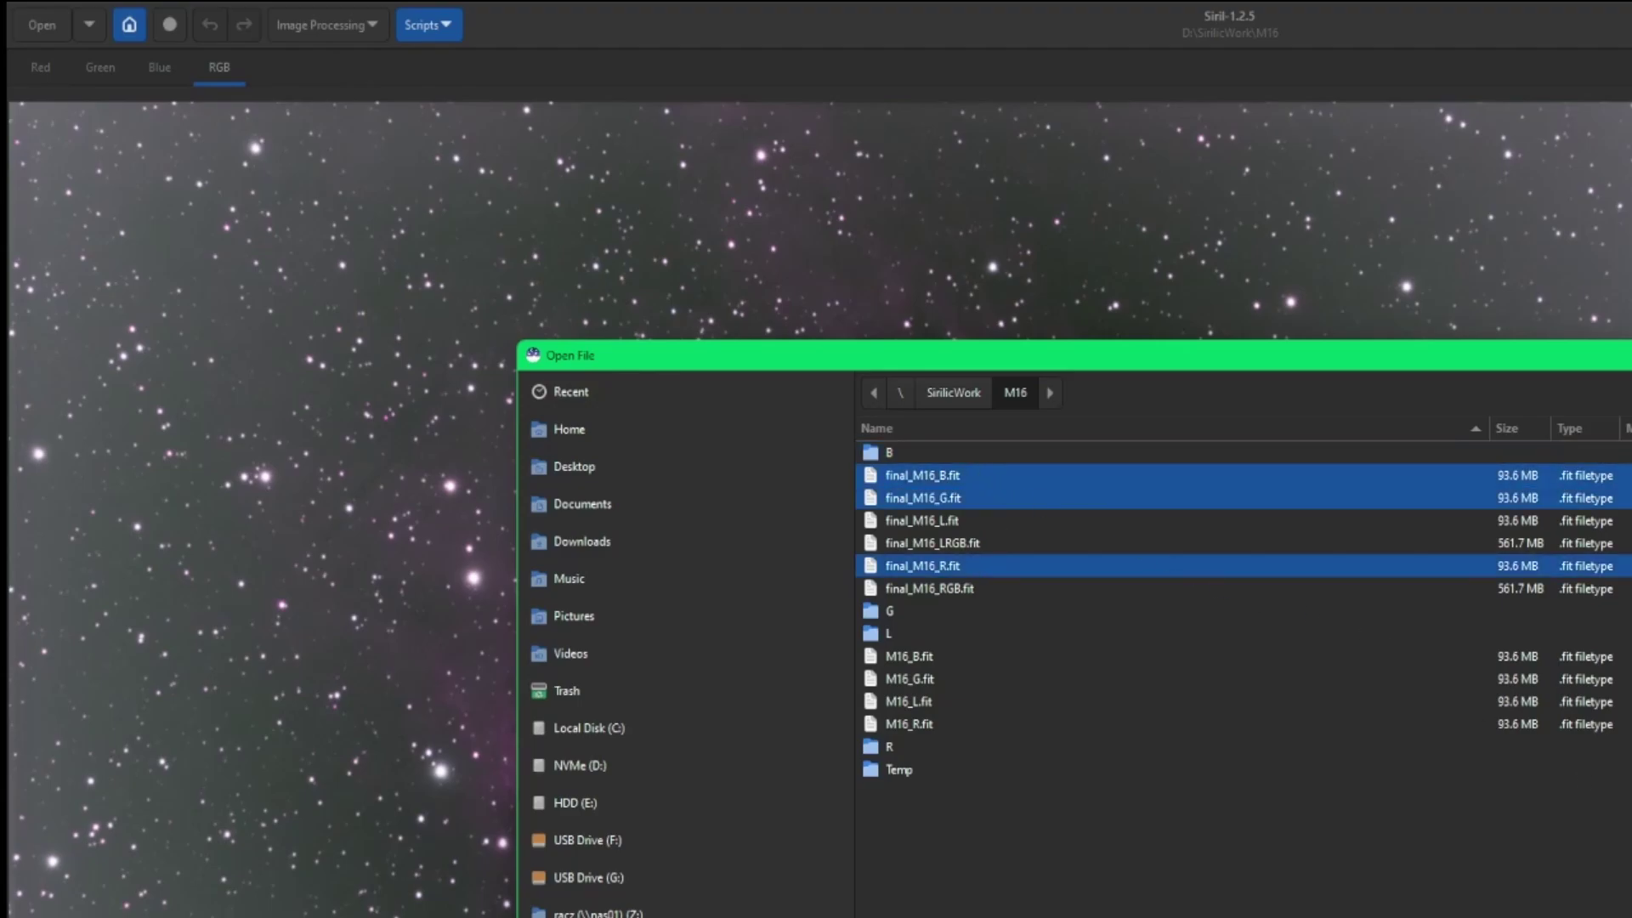
{"action": "key", "text": "Return"}
Step: Assign the Red, Green and Blue variables to the R, G and B expressions in Pixel Math and apply them
{"action": "left_click", "coordinate": [952, 451]}
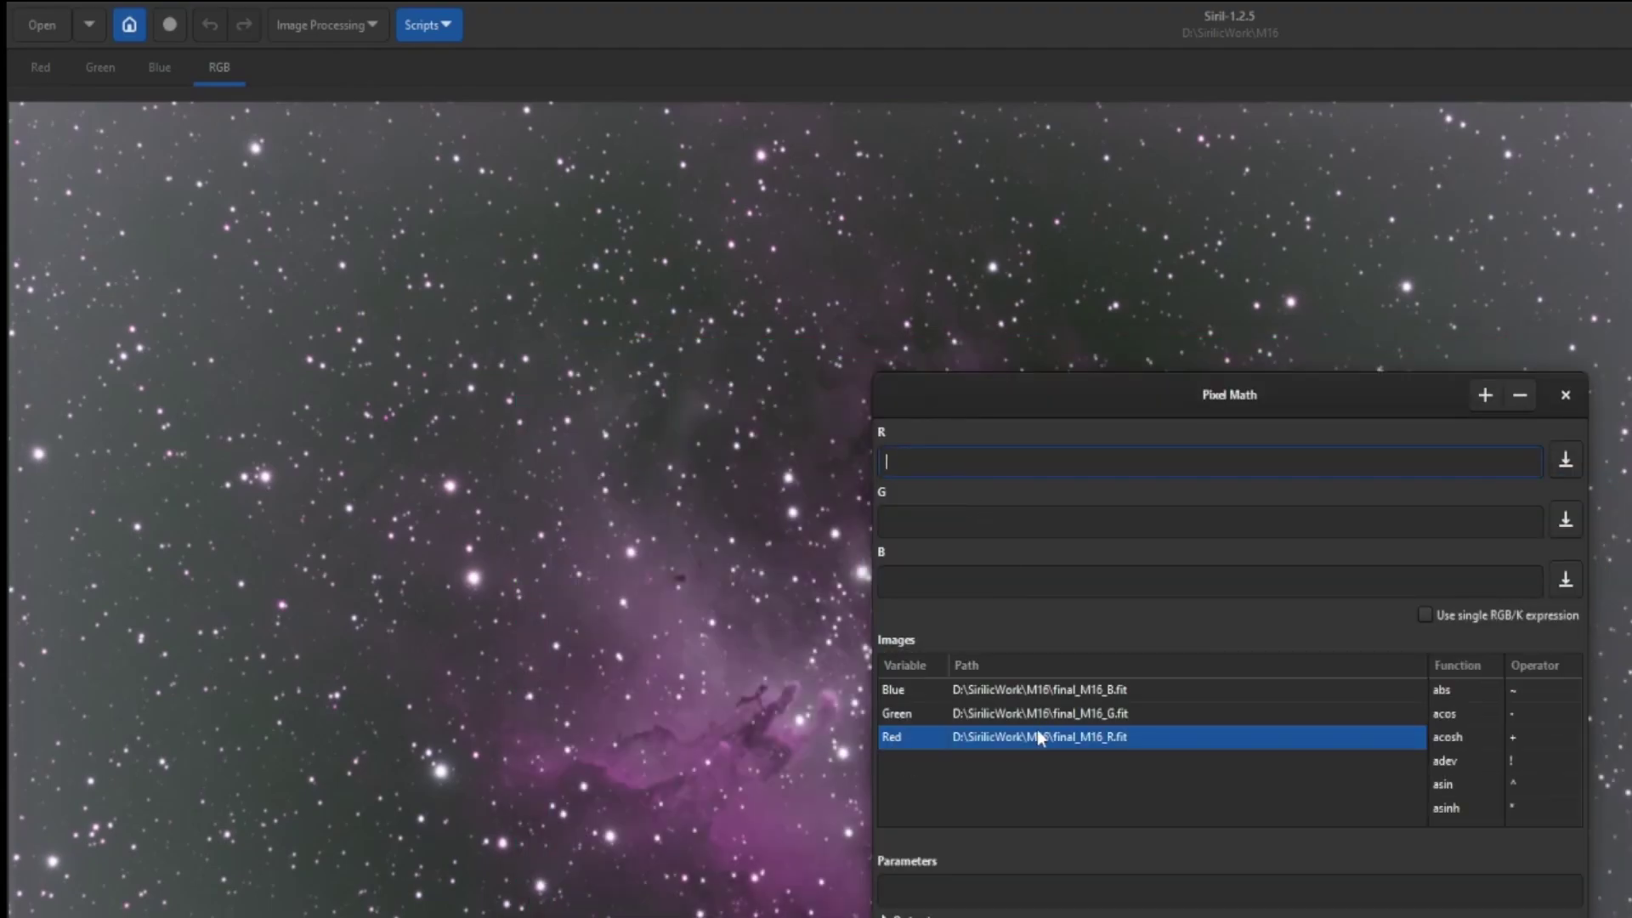
{"action": "double_click", "coordinate": [1041, 736]}
{"action": "left_click", "coordinate": [1015, 459]}
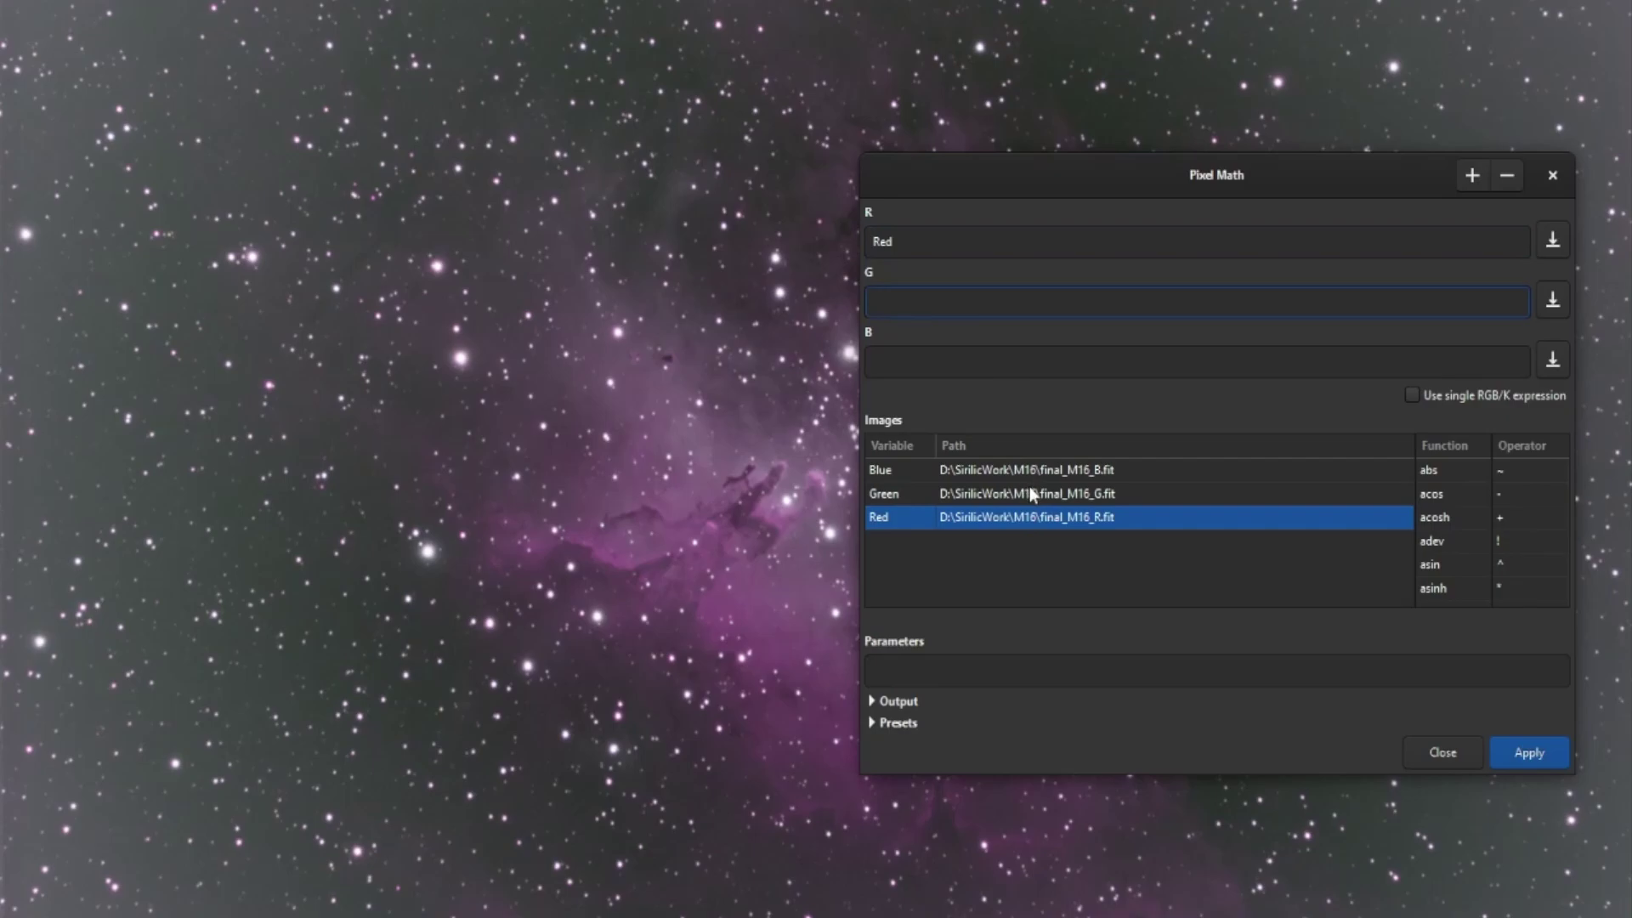
{"action": "double_click", "coordinate": [1036, 649]}
{"action": "left_click", "coordinate": [1052, 374]}
{"action": "double_click", "coordinate": [1055, 467]}
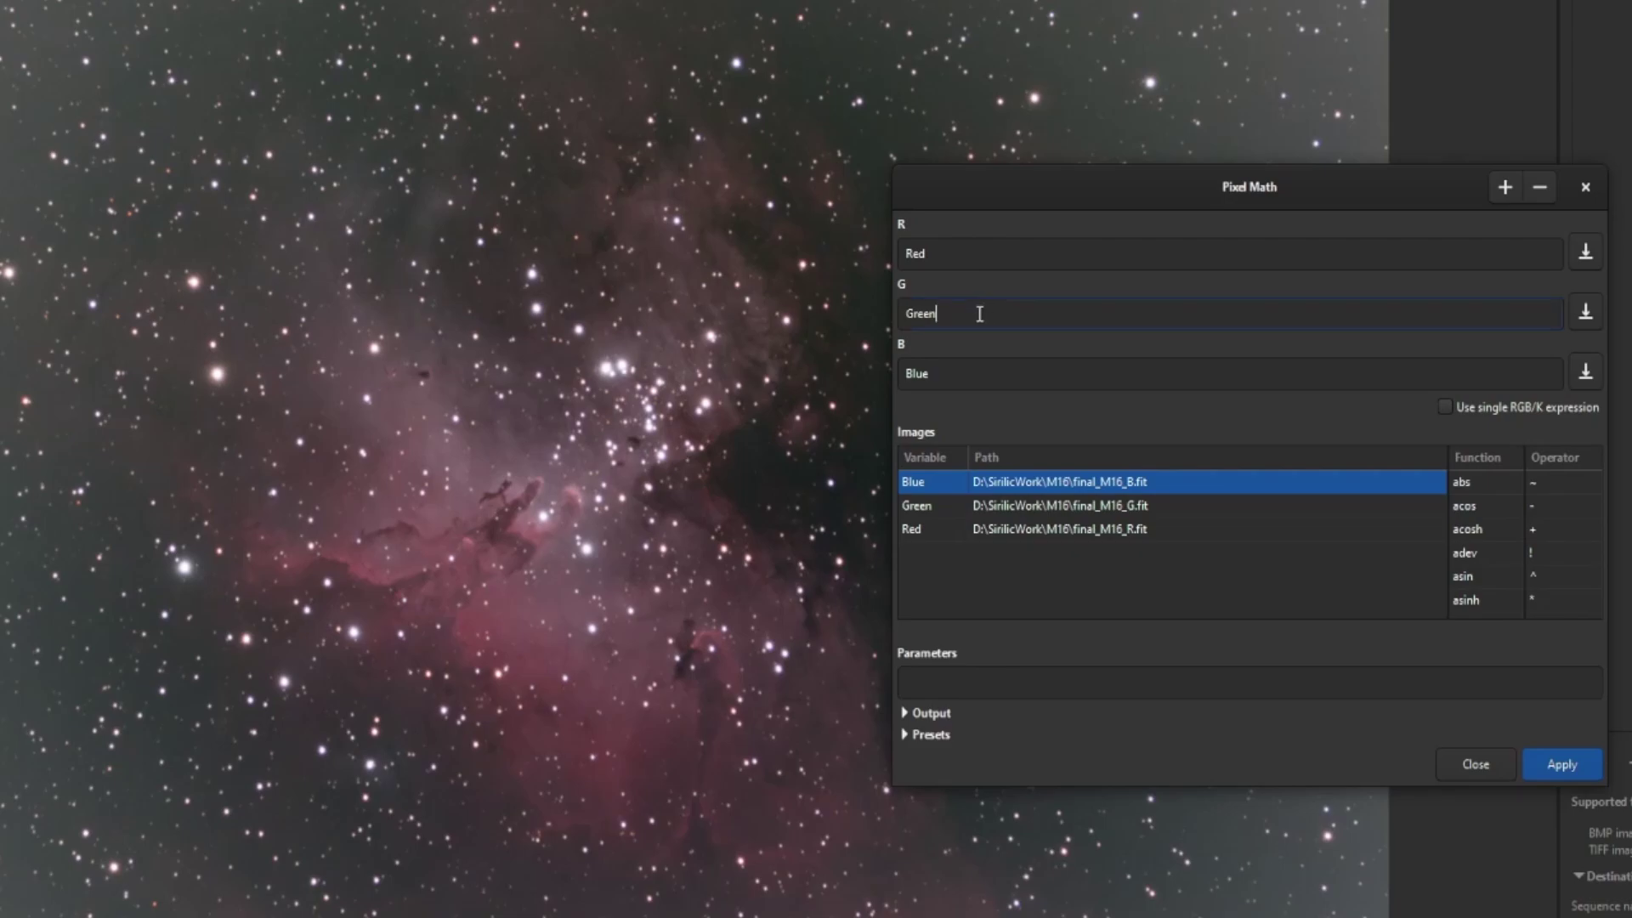
Step: Replace the G expression with the Blue variable, apply the Pixel Math combination and close the dialog
{"action": "double_click", "coordinate": [979, 313]}
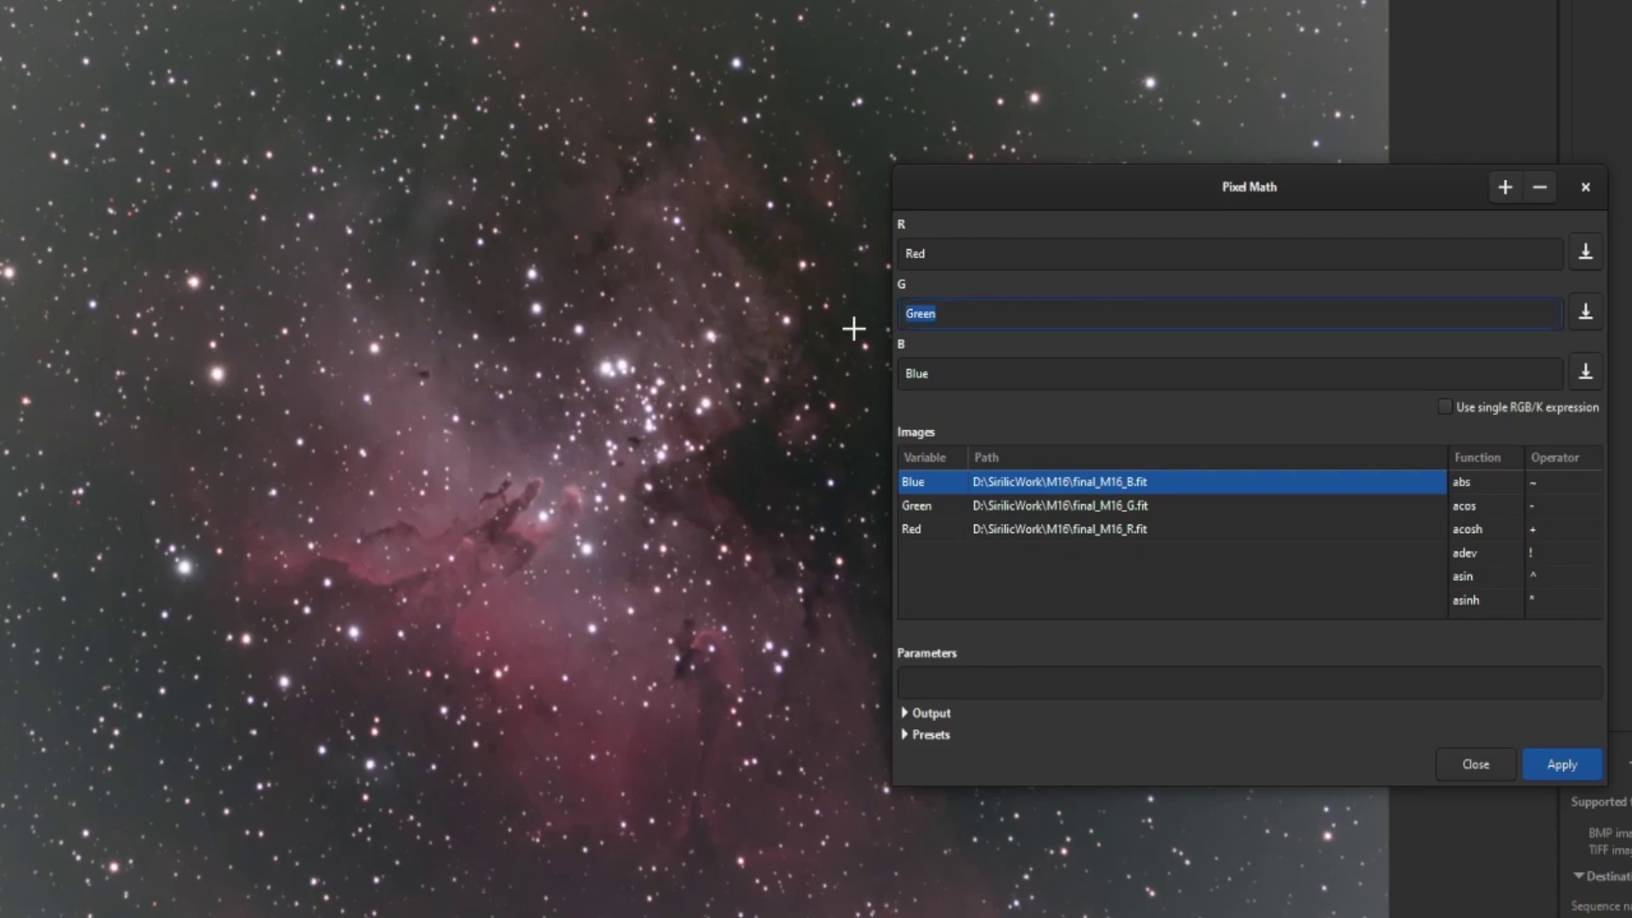
{"action": "double_click", "coordinate": [1075, 482]}
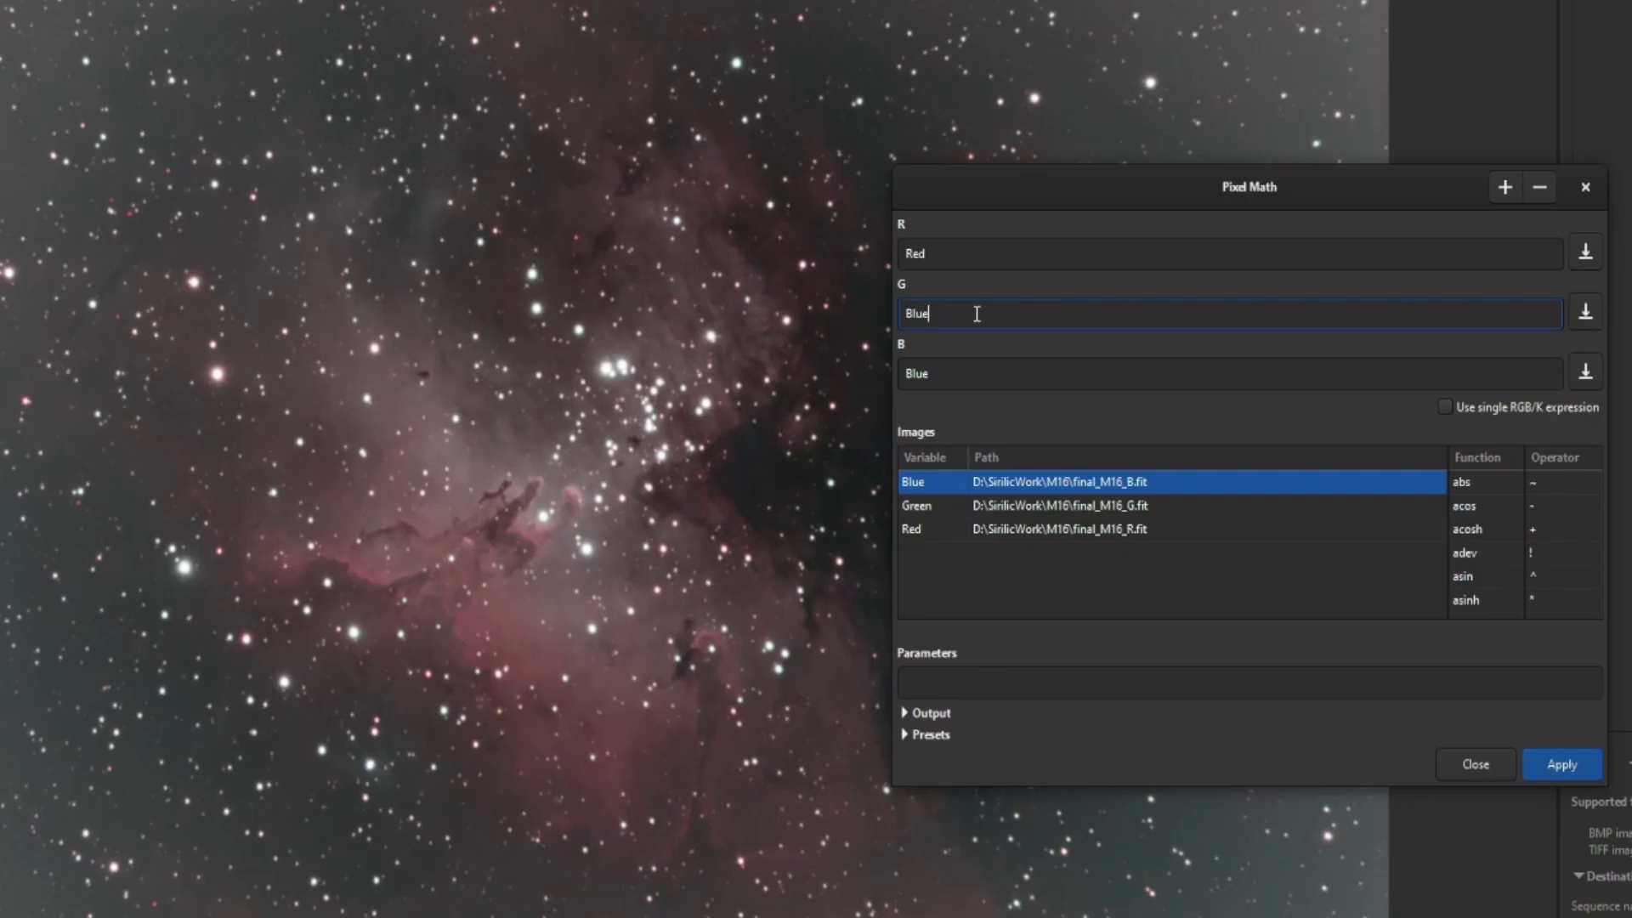
{"action": "left_click", "coordinate": [1561, 764]}
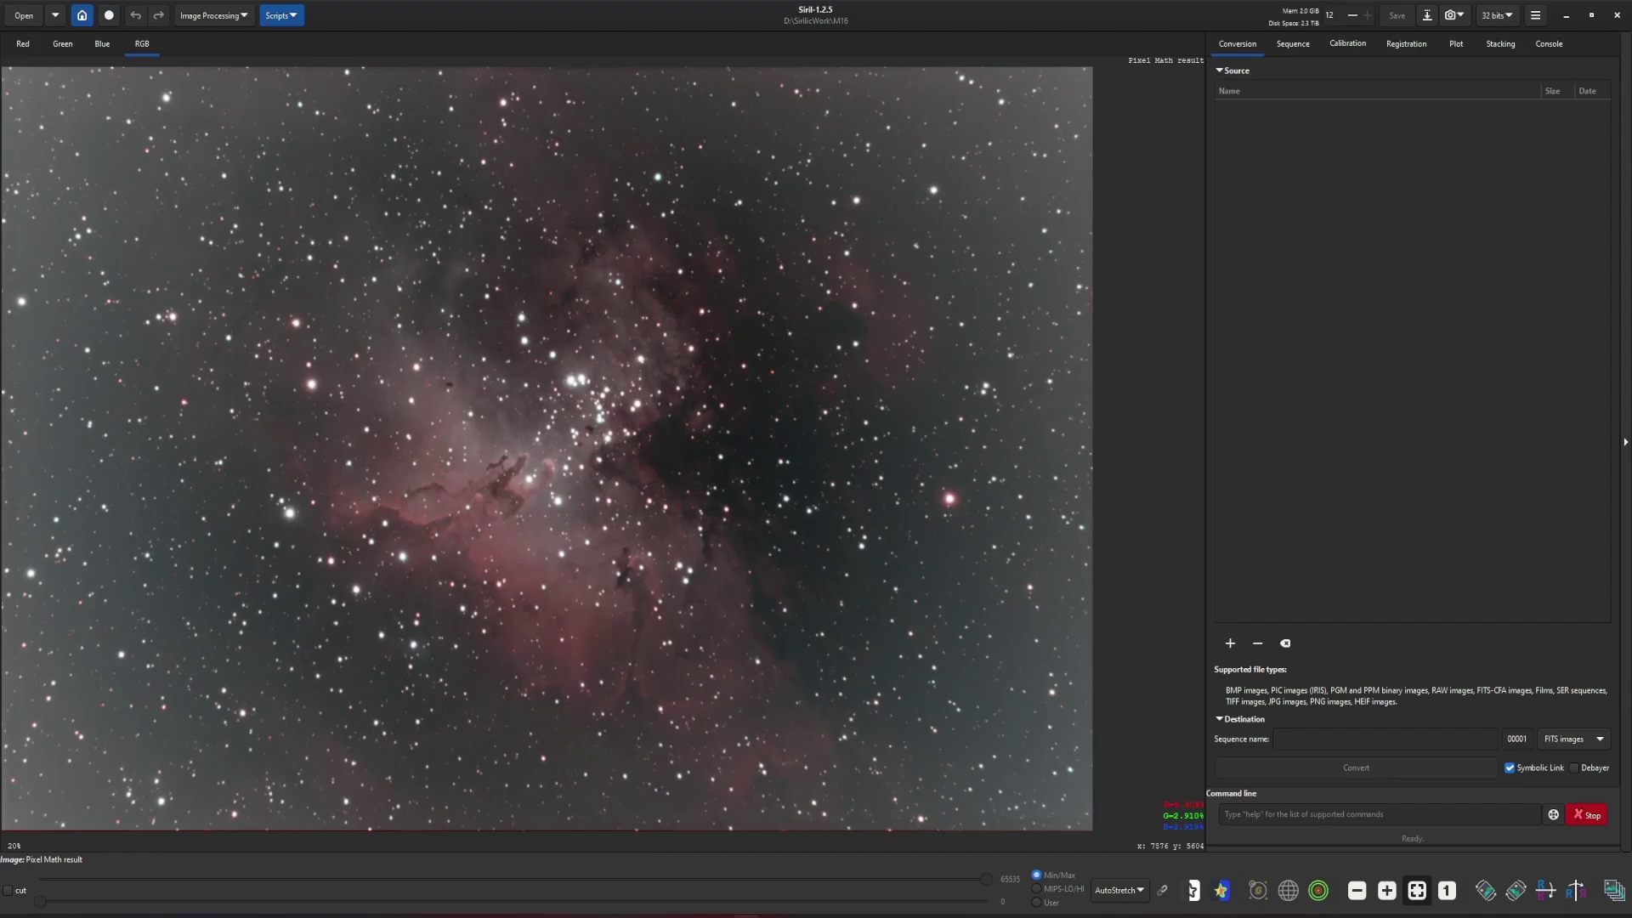
Step: Switch to File Explorer and select all six final_M16 files in the M16 folder, from final_M16_B.fit to final_M16_RGB.fit
{"action": "key", "text": "alt+Tab"}
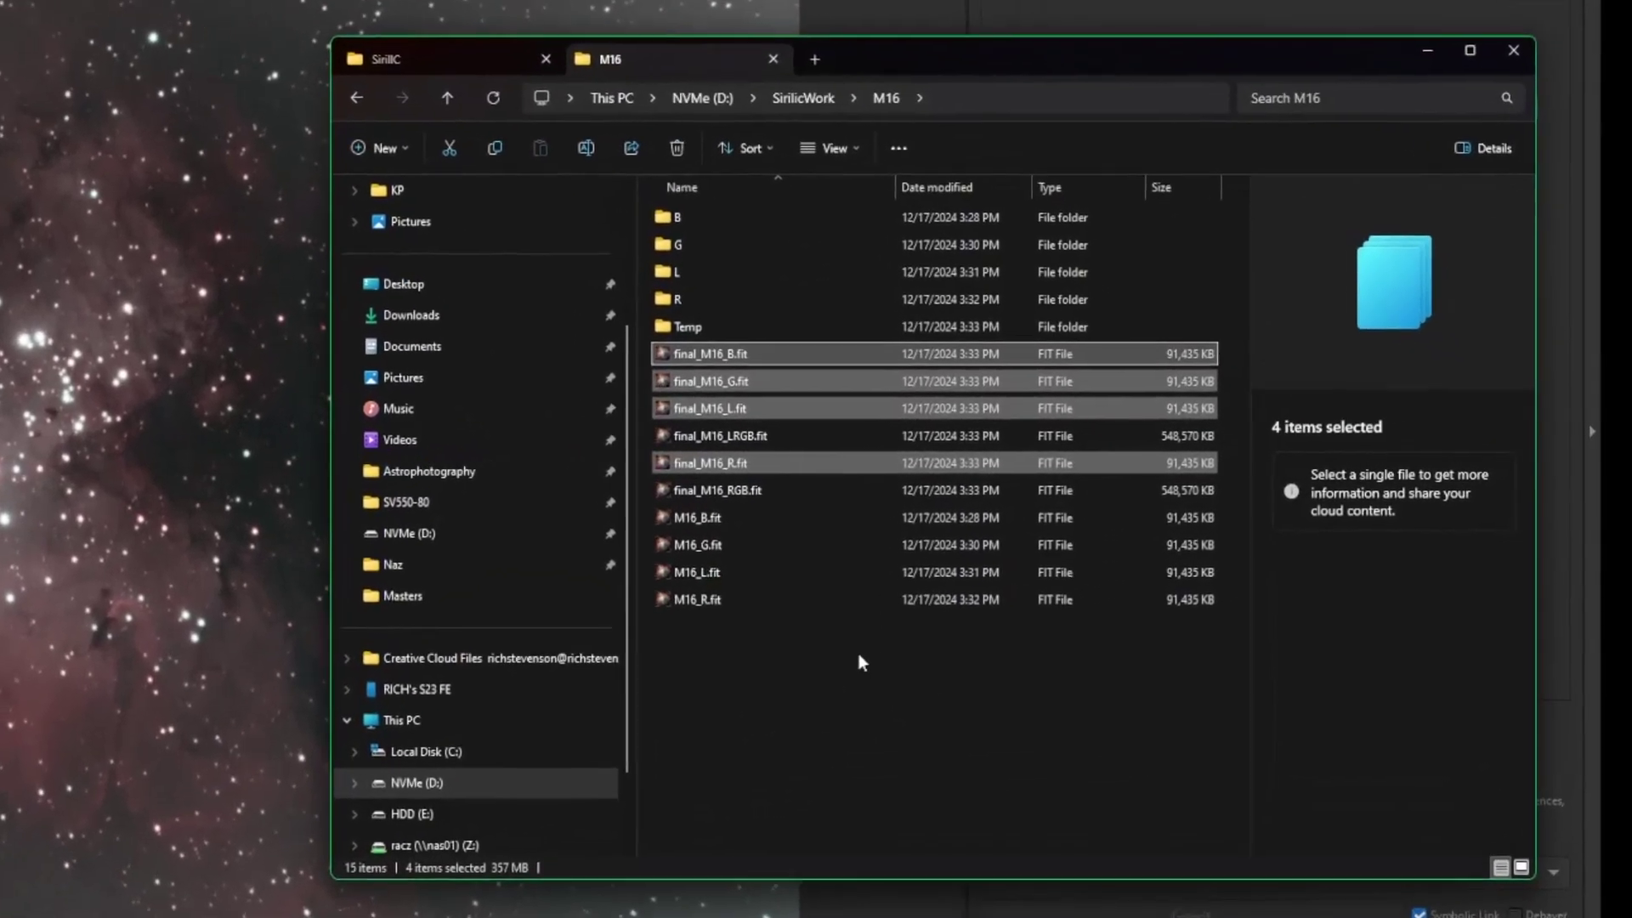
{"action": "left_click", "coordinate": [1133, 614]}
{"action": "left_click", "coordinate": [705, 353]}
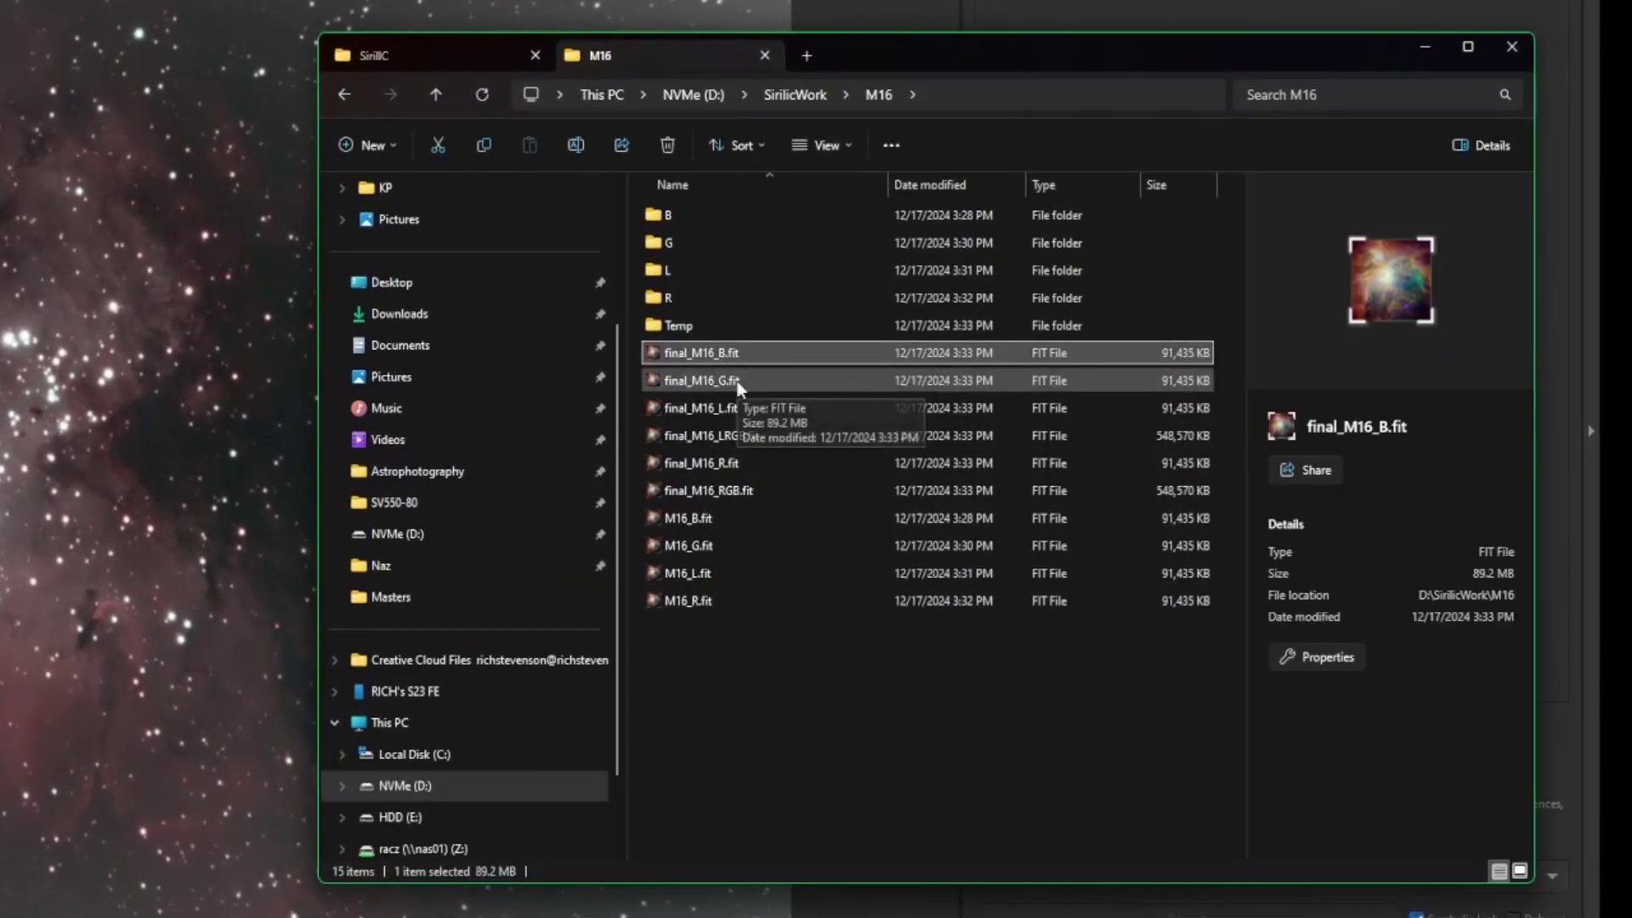
{"action": "left_click", "coordinate": [738, 386], "text": "ctrl"}
{"action": "left_click", "coordinate": [731, 408], "text": "ctrl"}
{"action": "left_click", "coordinate": [735, 436], "text": "ctrl"}
{"action": "left_click", "coordinate": [738, 463], "text": "ctrl"}
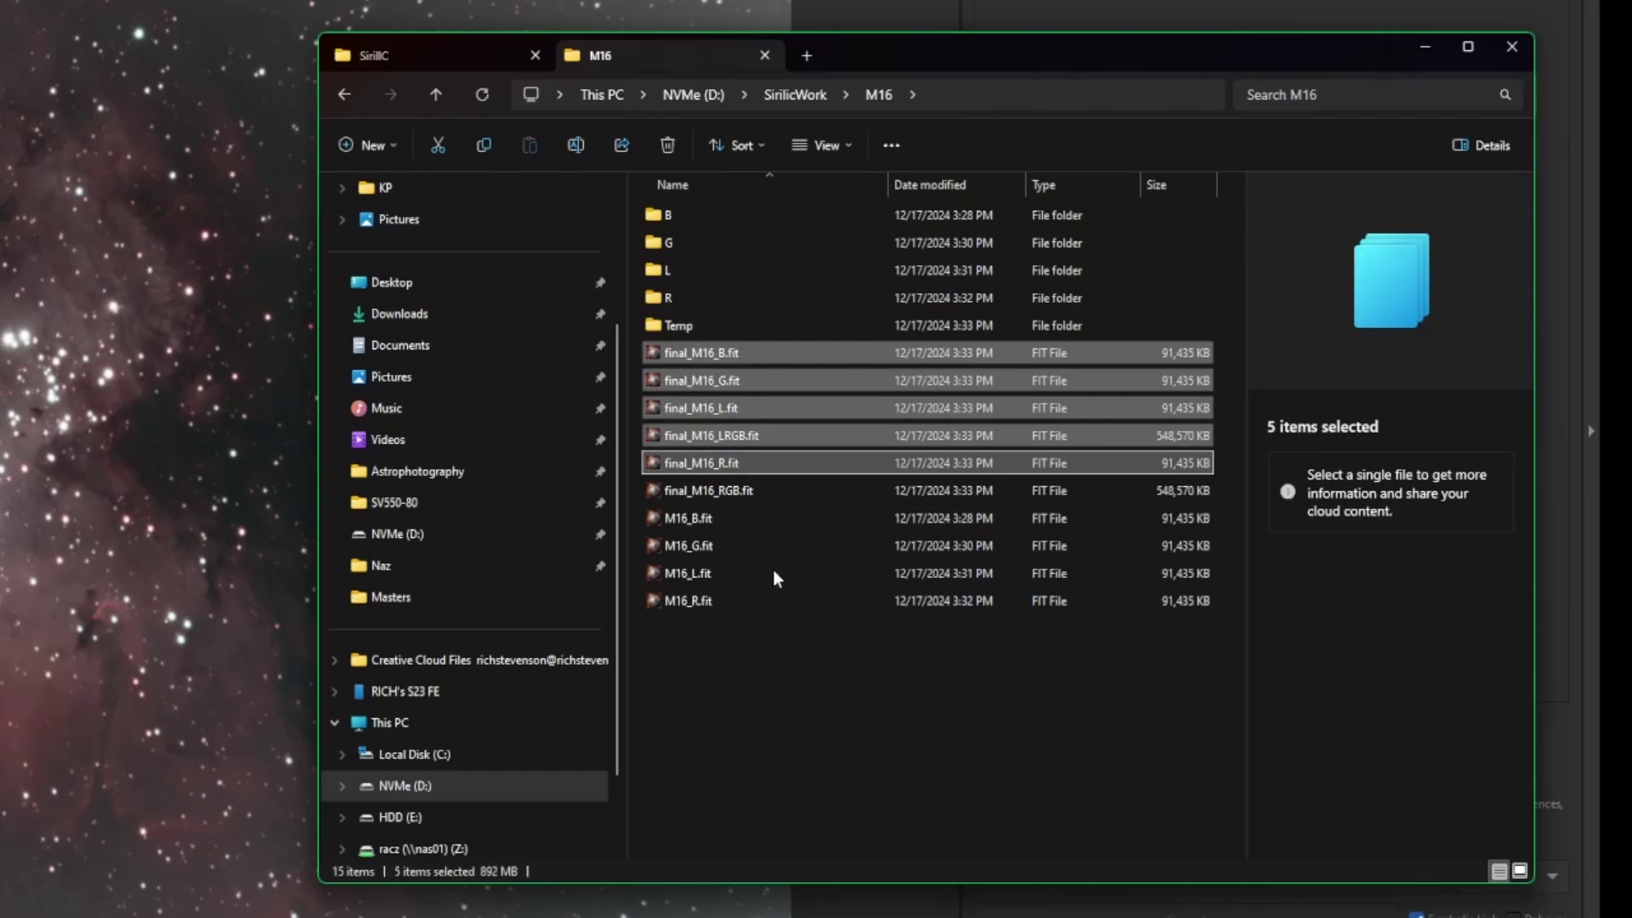
{"action": "left_click", "coordinate": [753, 493], "text": "ctrl"}
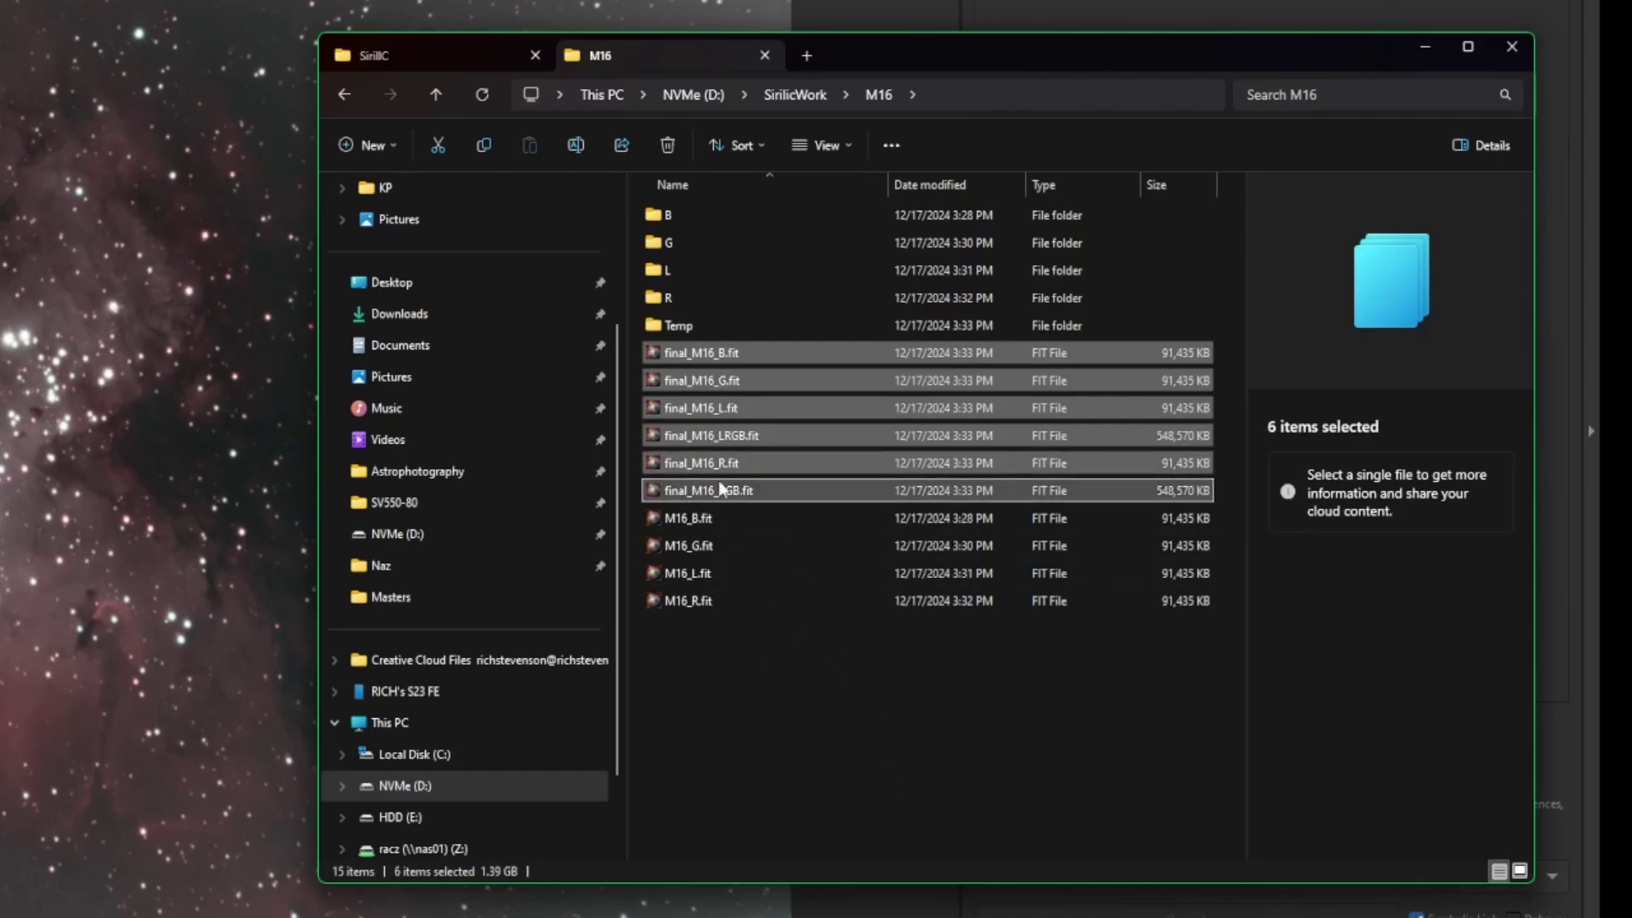